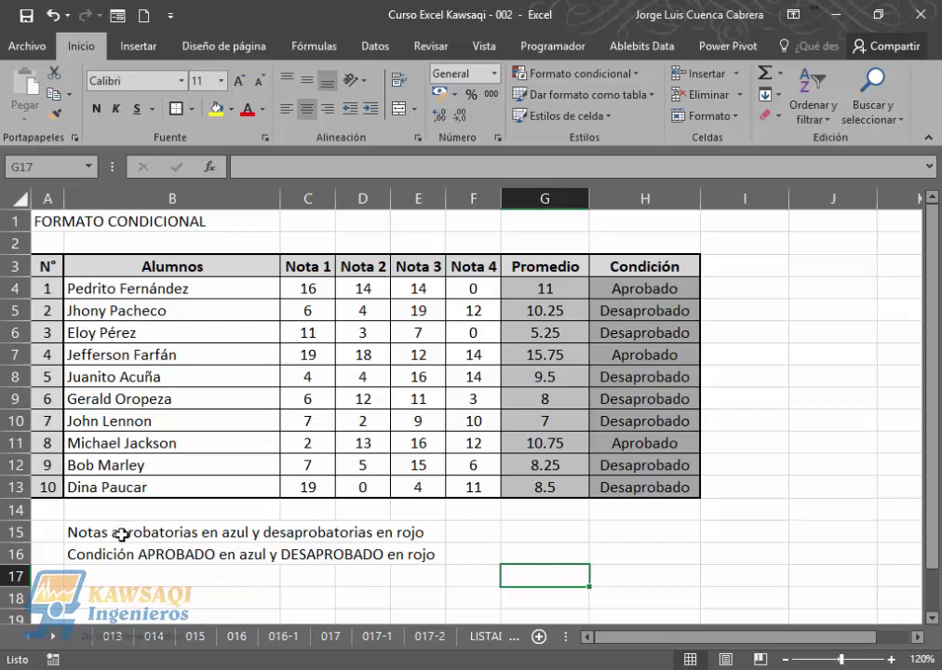
drag(294, 290, 461, 487)
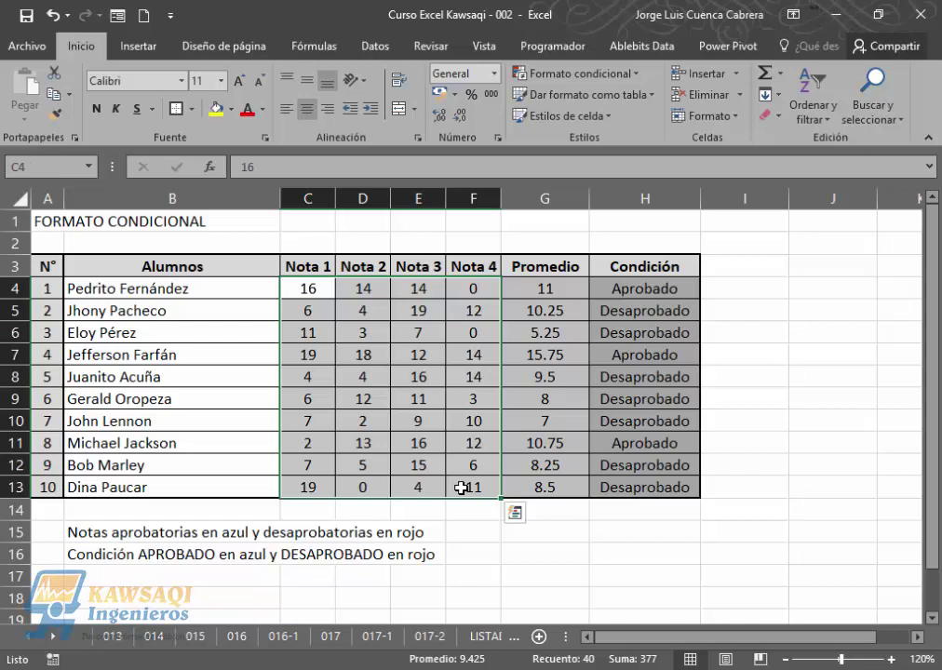
click(290, 536)
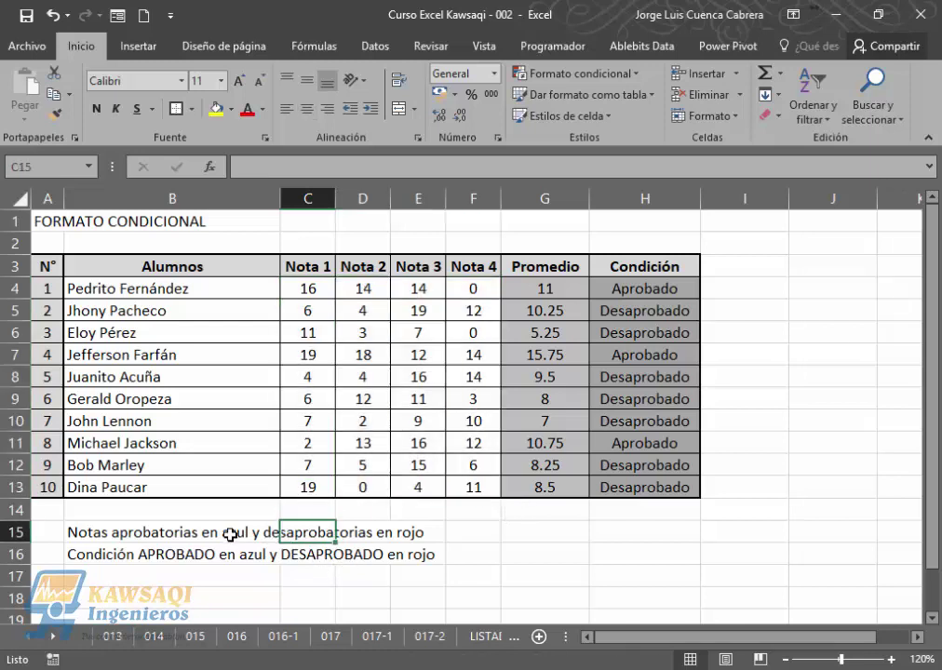
click(235, 535)
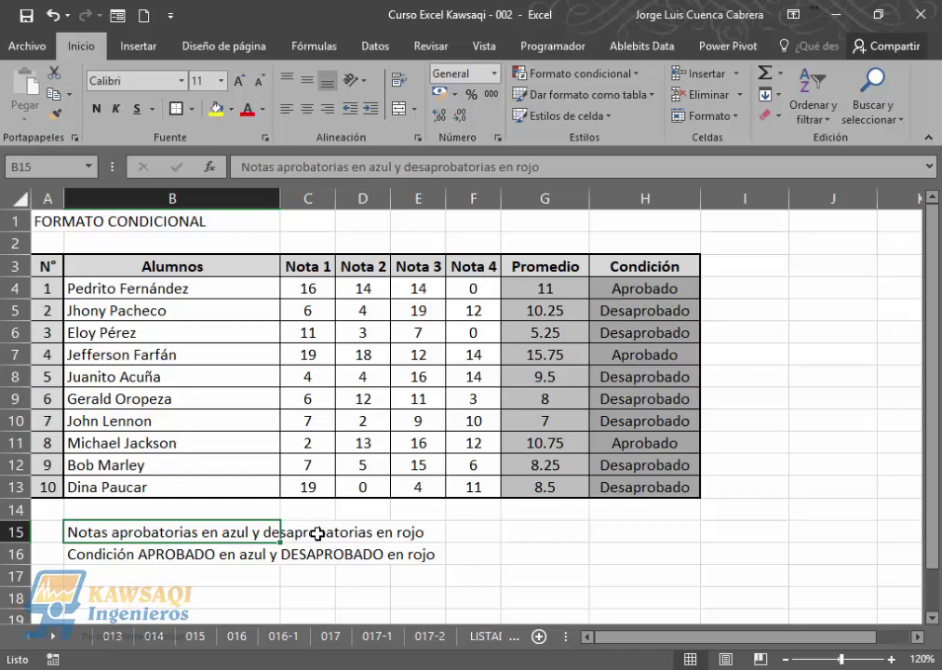
click(121, 557)
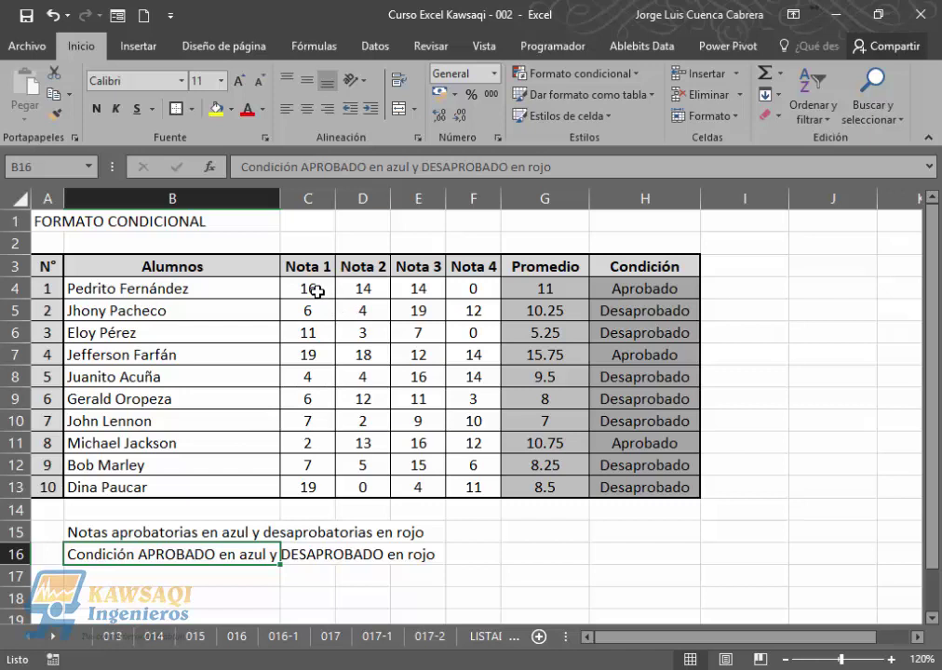
Apply red font colour to the failing grades in cells F4 and C5:D5
click(475, 290)
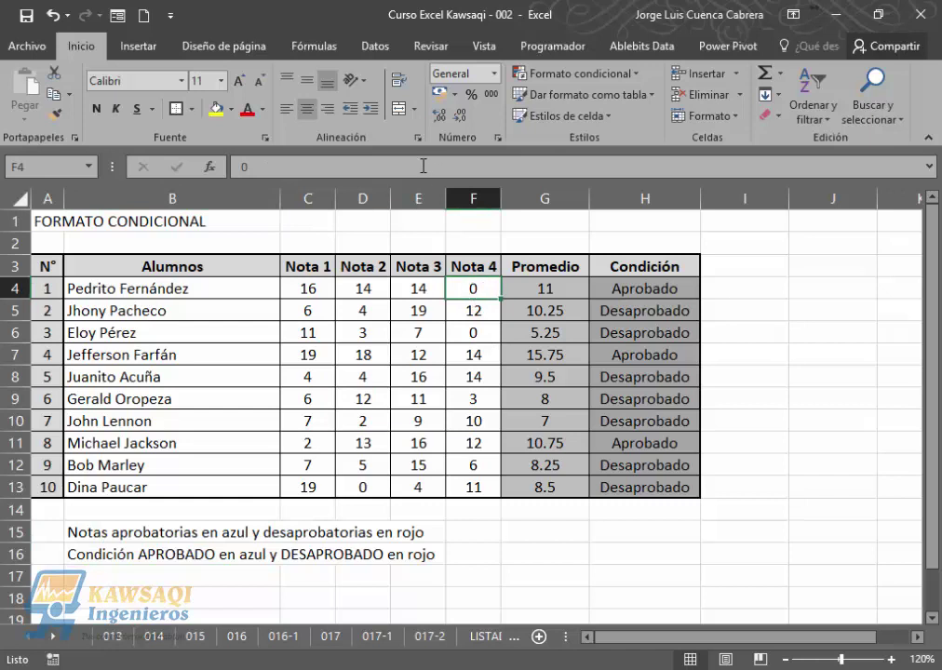
click(247, 119)
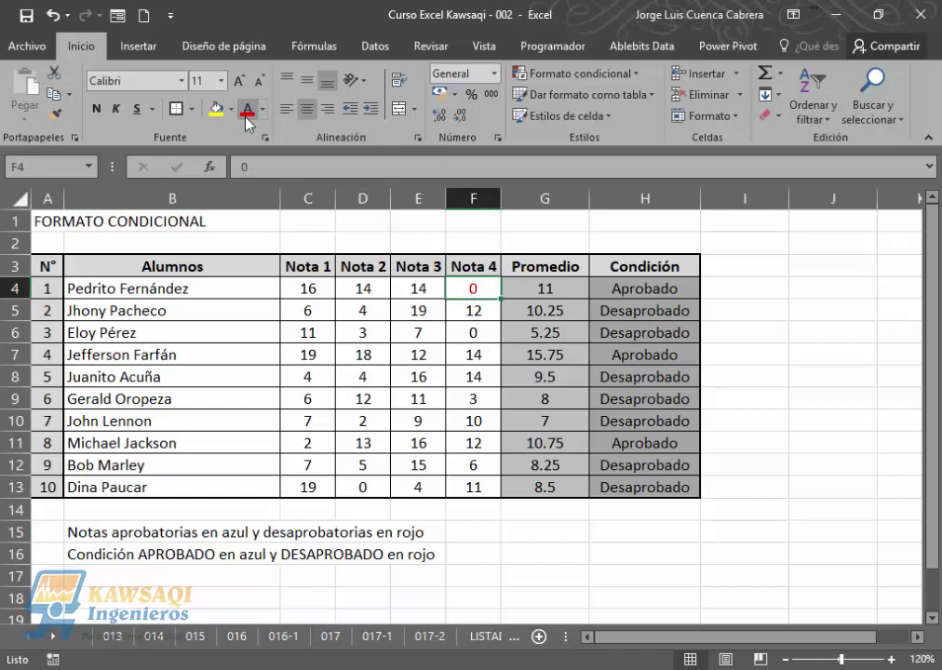
click(316, 310)
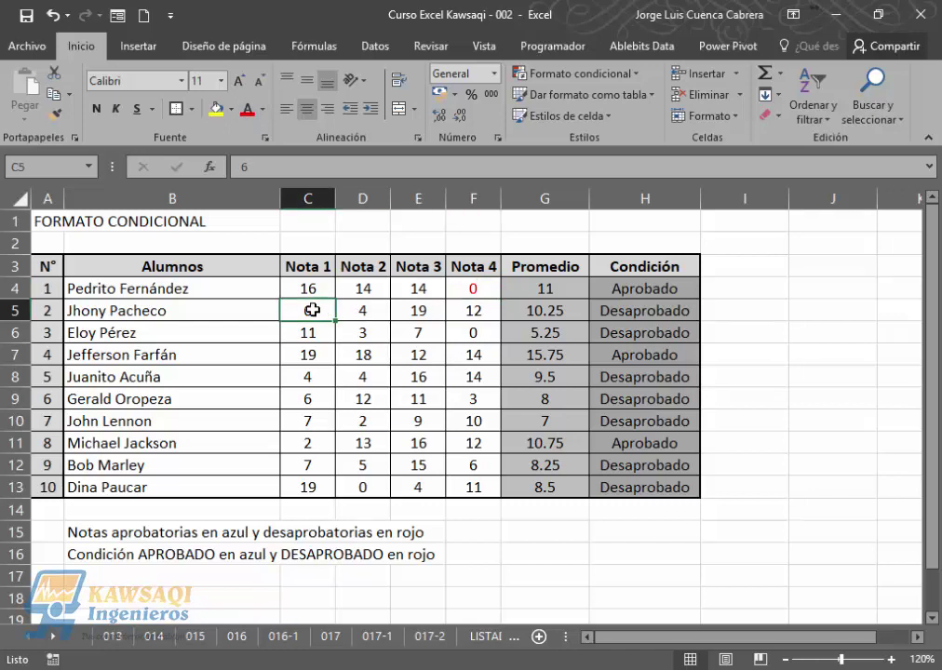
key(shift+Right)
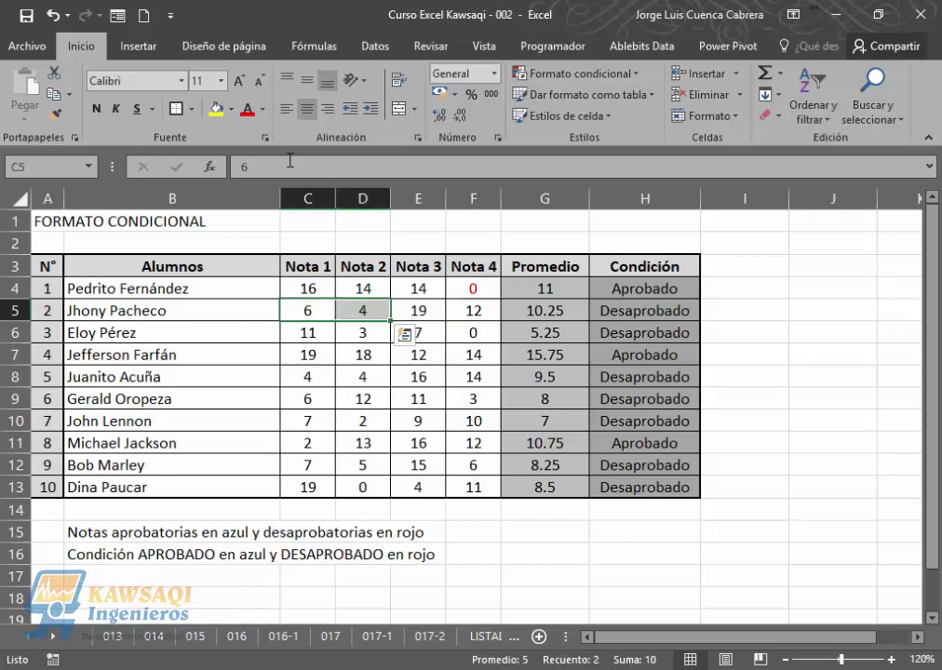
click(245, 109)
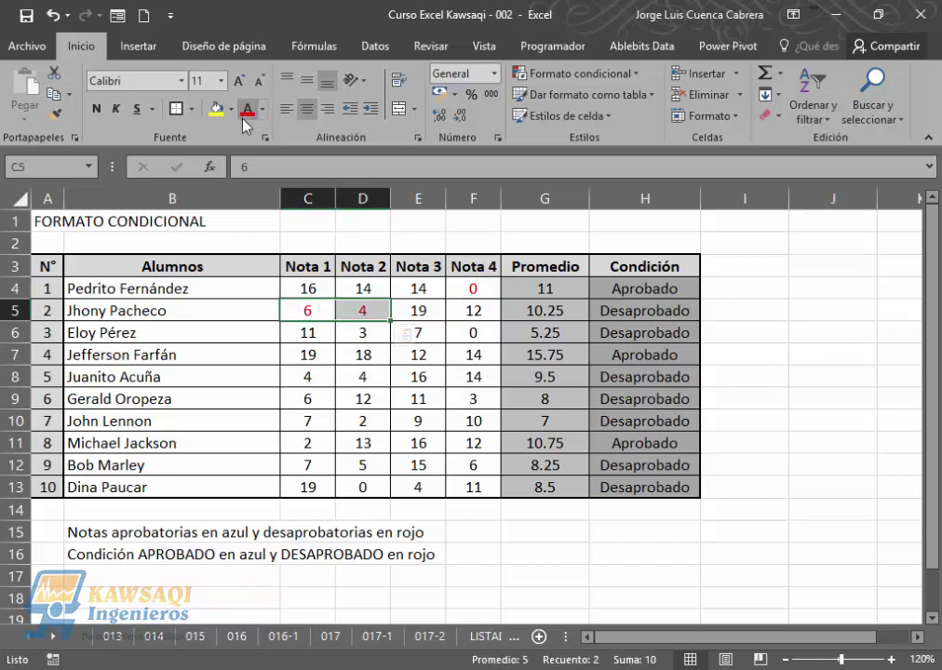
Change the Nota 1 grade in cell C5 to 16
click(354, 359)
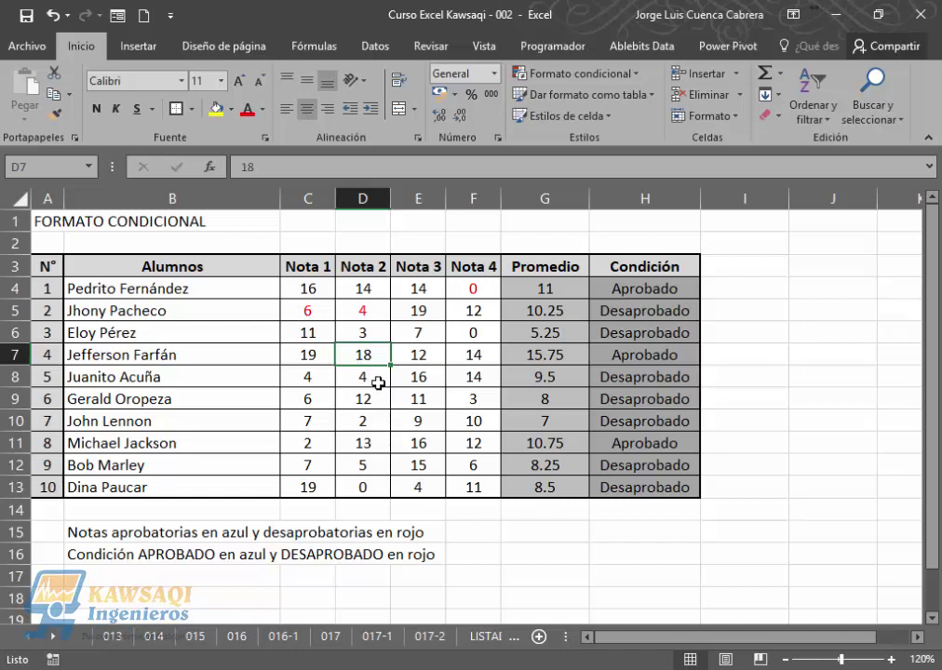
click(310, 331)
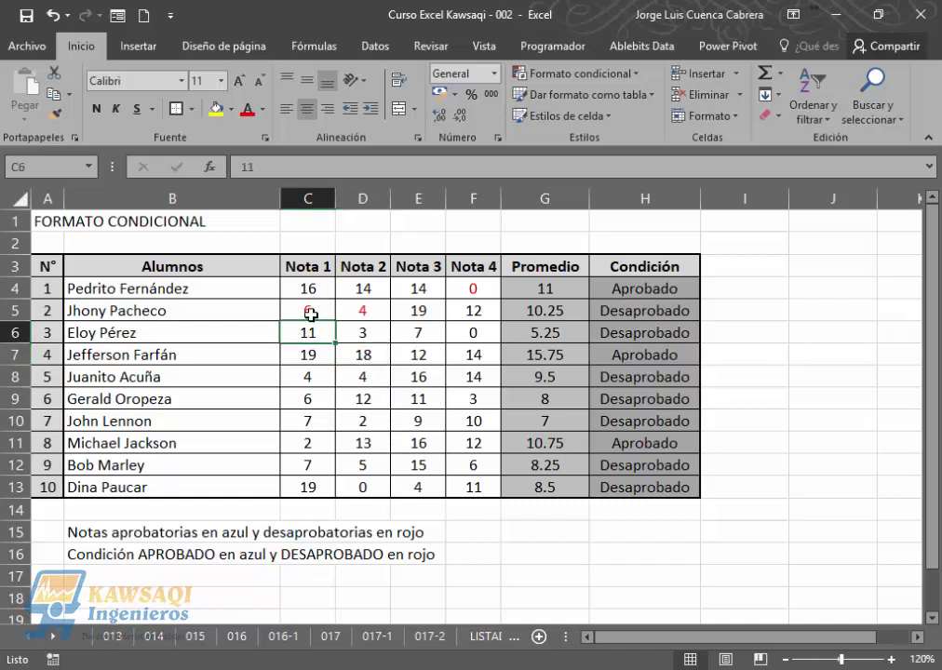
click(309, 311)
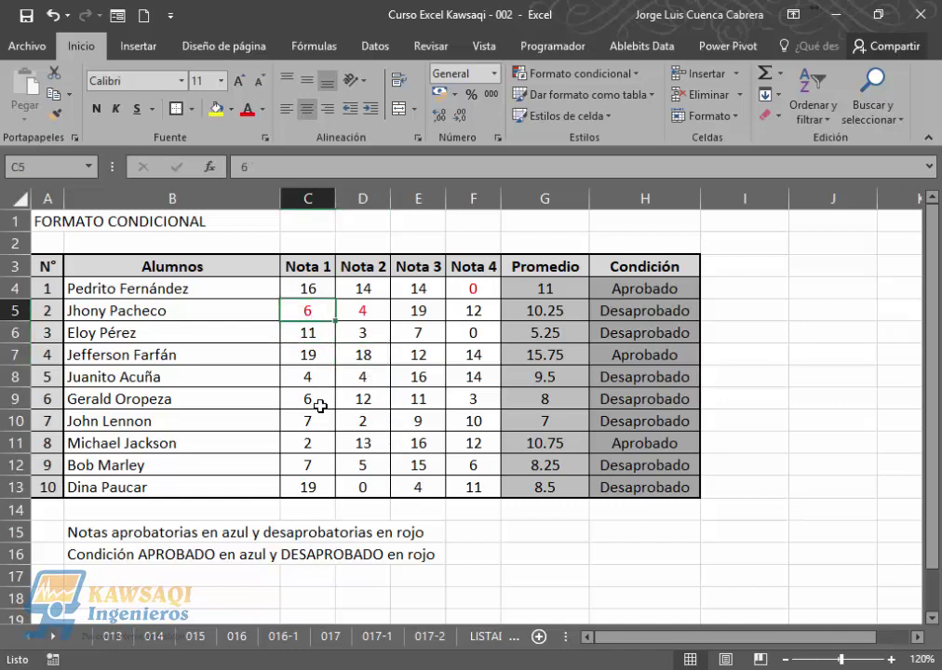
text(16)
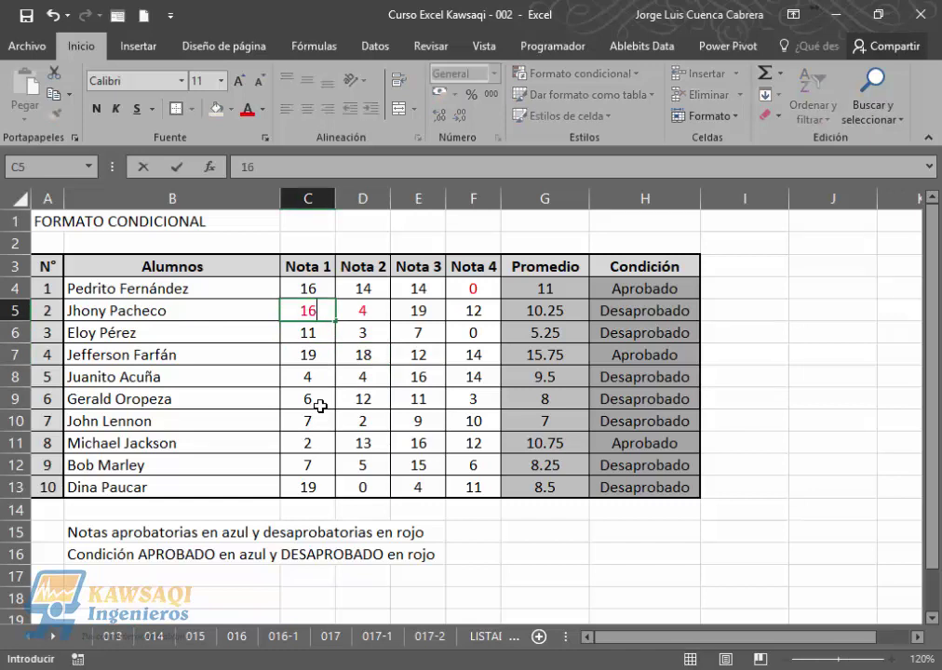
key(Return)
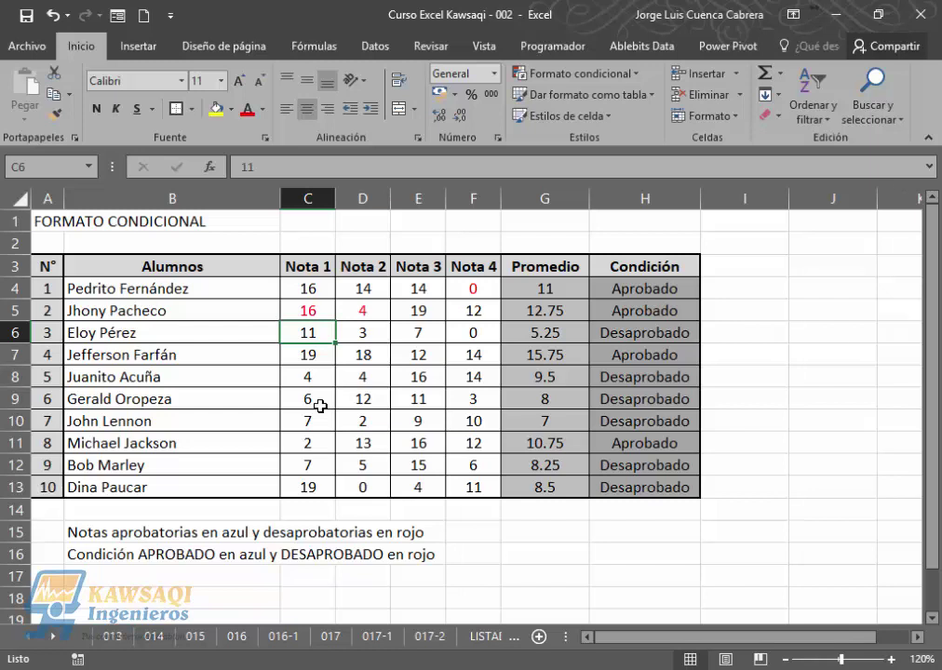
Undo the grade change in C5 and the manual red font colouring of the grades
key(ctrl+z)
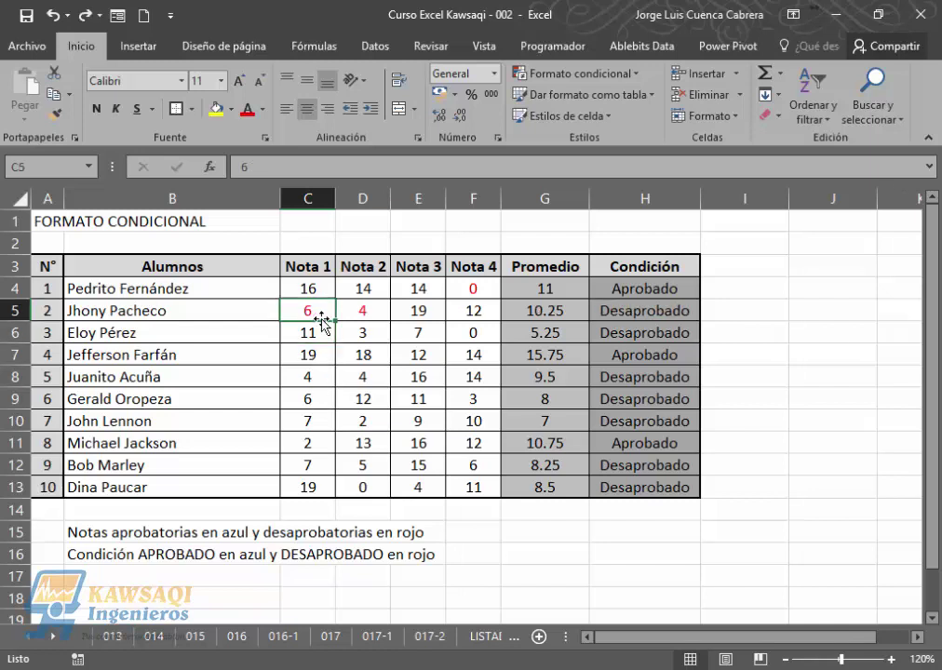
key(shift+Right)
key(ctrl+z)
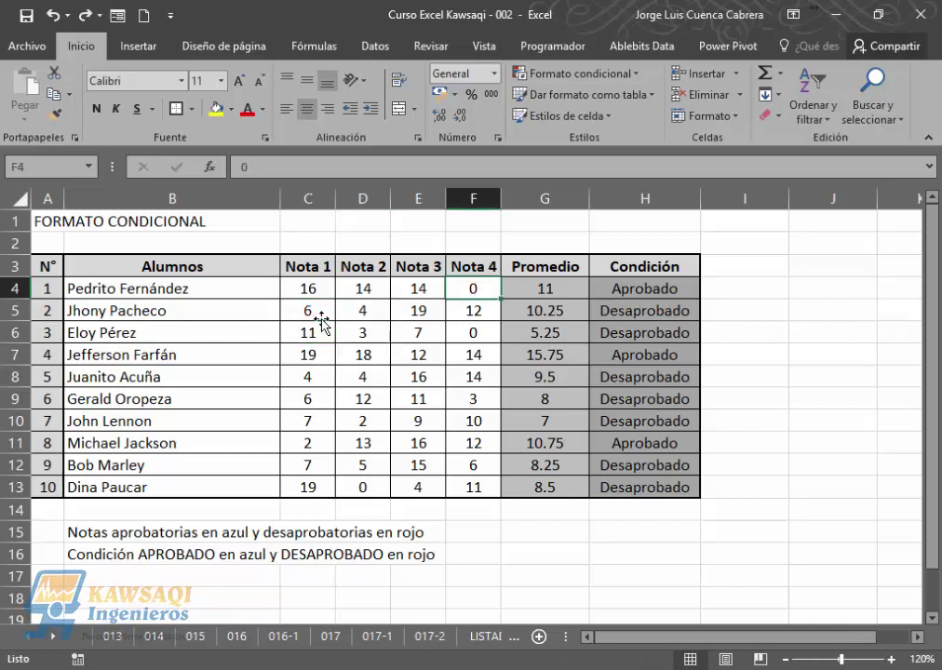
click(327, 427)
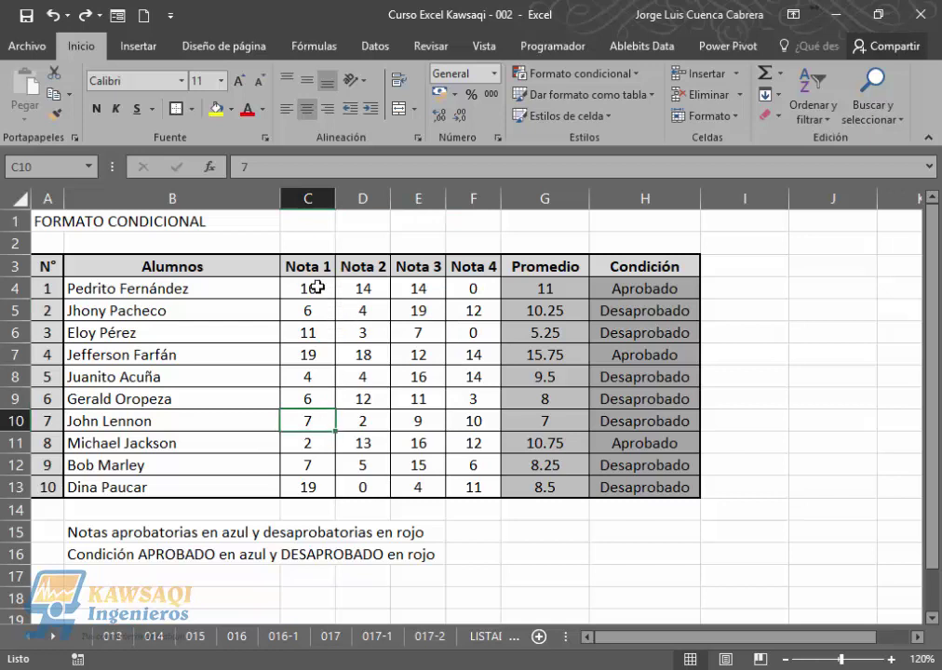
drag(316, 288, 459, 487)
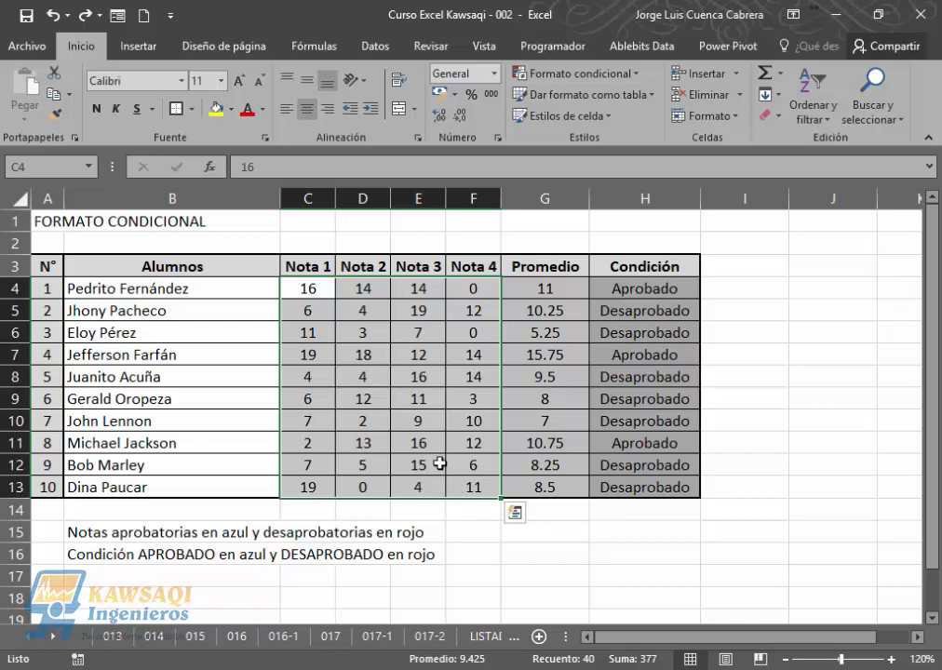
click(379, 518)
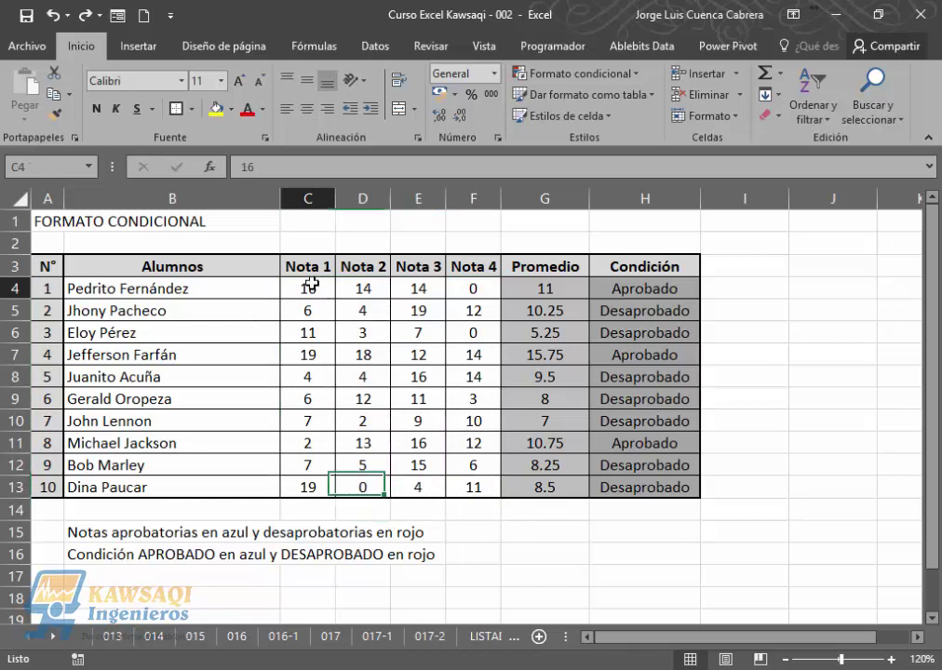
Create a conditional formatting rule for the grades in C4:F13 that targets only cell values between 0 and 10
drag(312, 284, 465, 492)
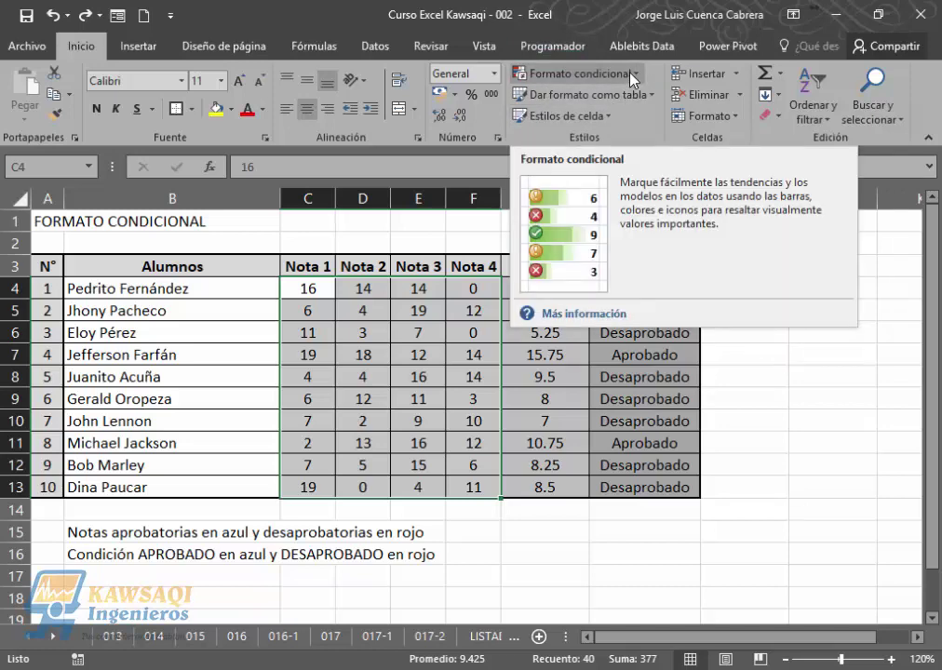
click(632, 76)
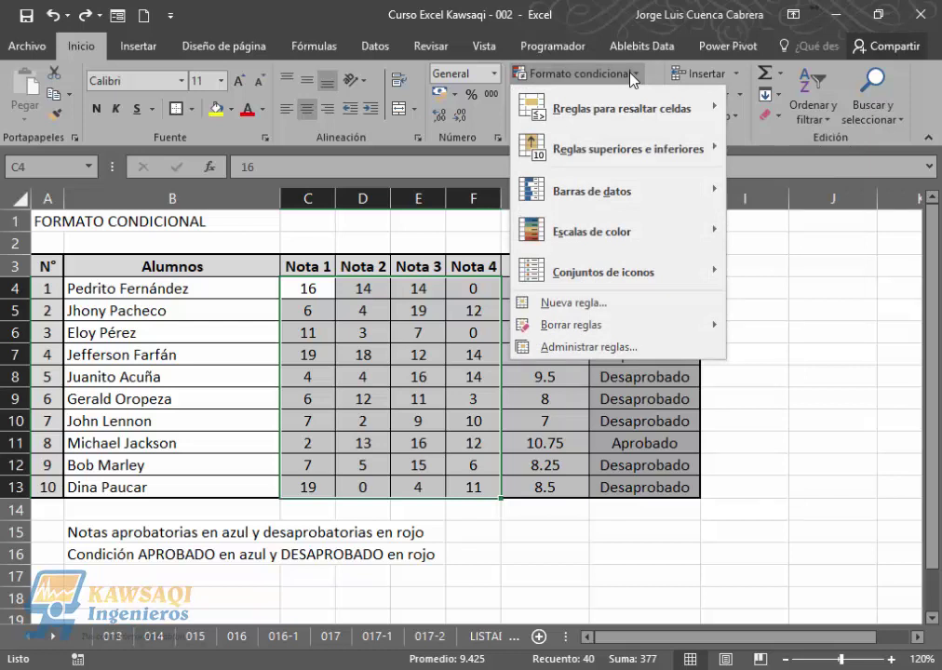
click(576, 310)
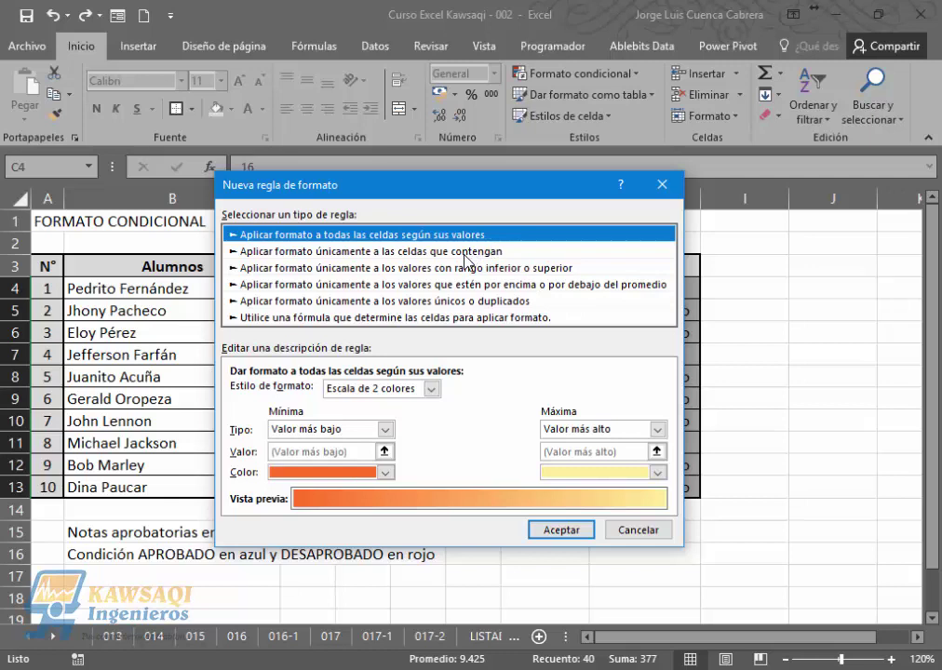
click(307, 261)
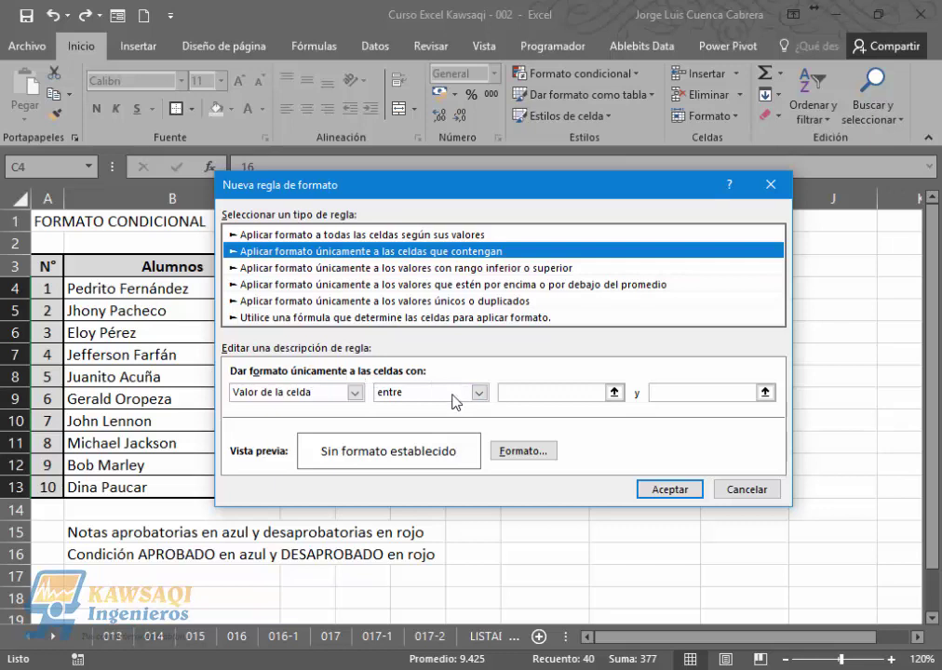
click(554, 396)
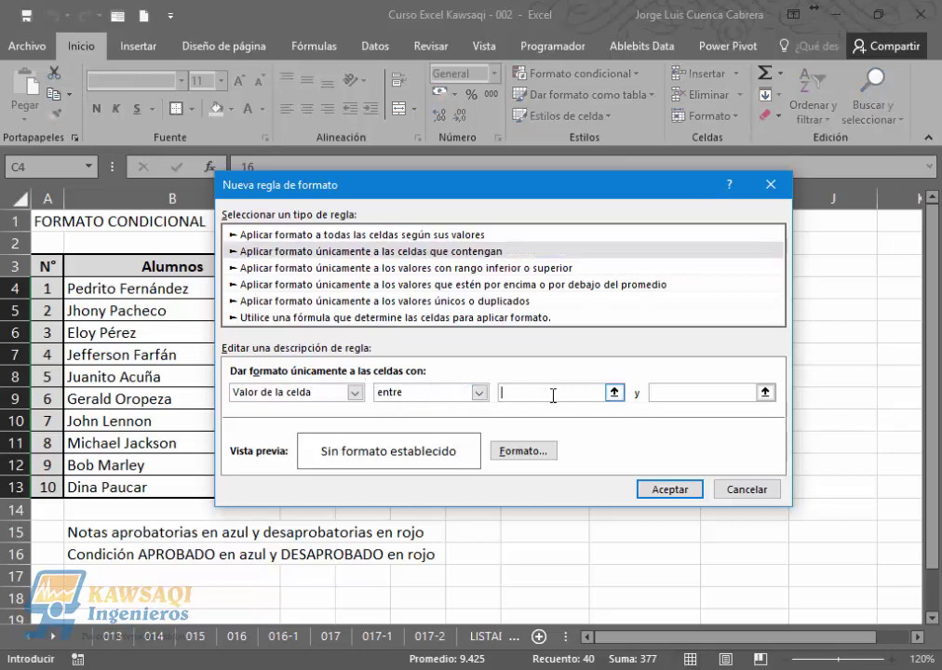
text(0)
click(684, 394)
text(10)
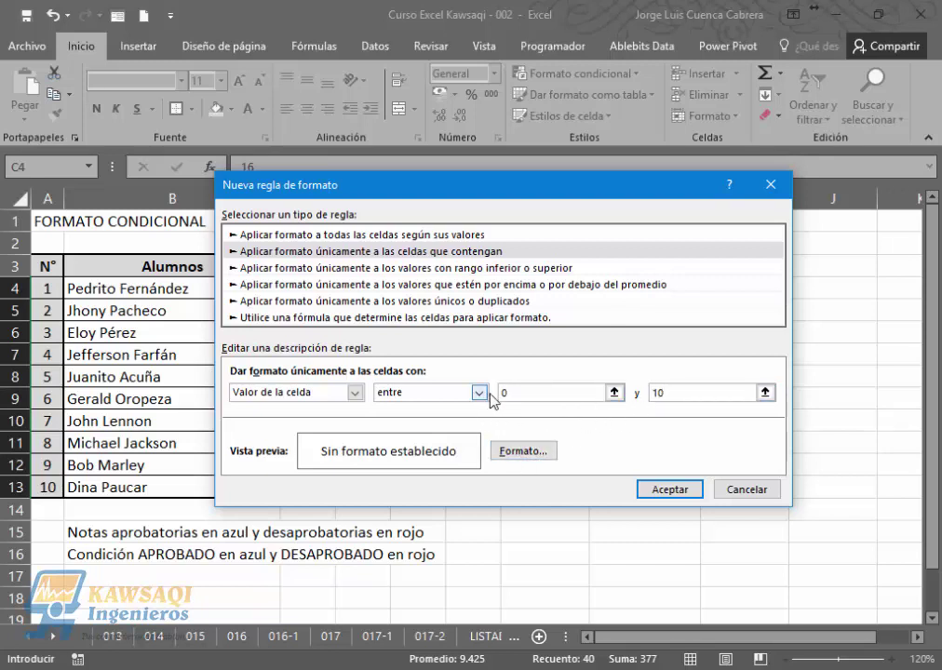
Give the rule a bold (Negrita), standard red font format and apply it to the grades
click(531, 456)
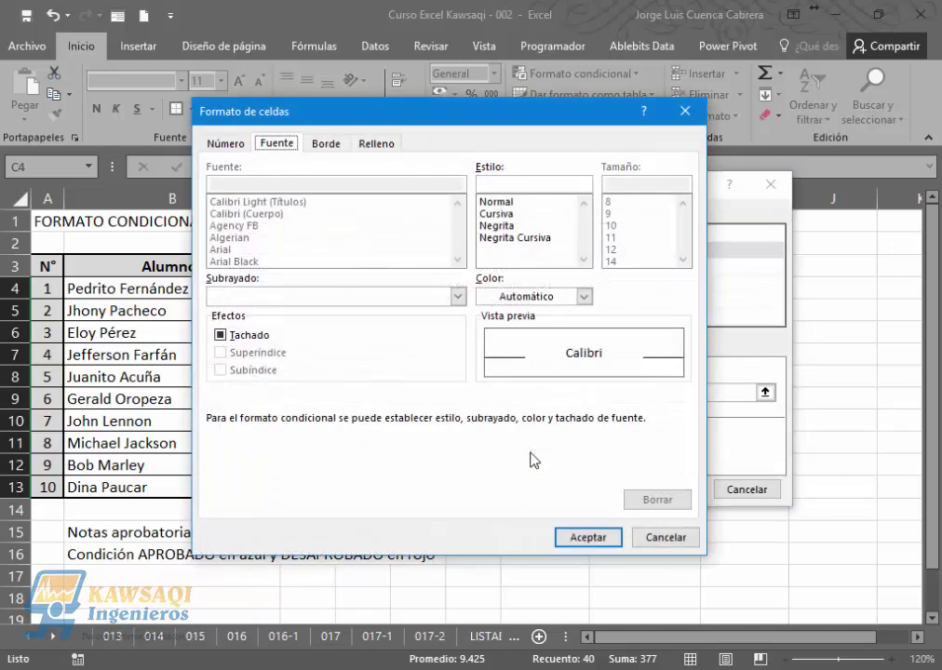
click(504, 227)
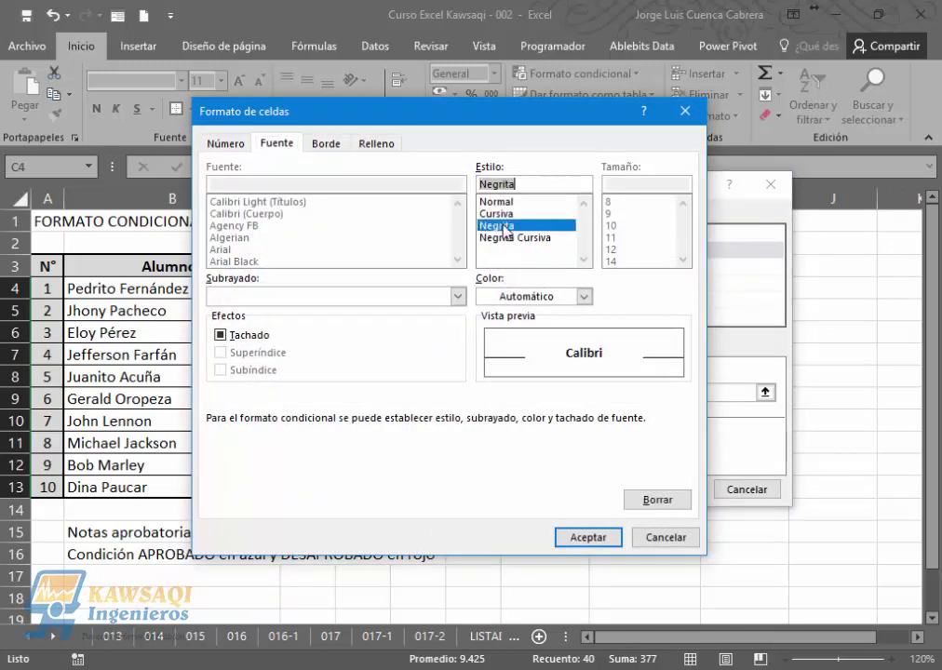
click(584, 296)
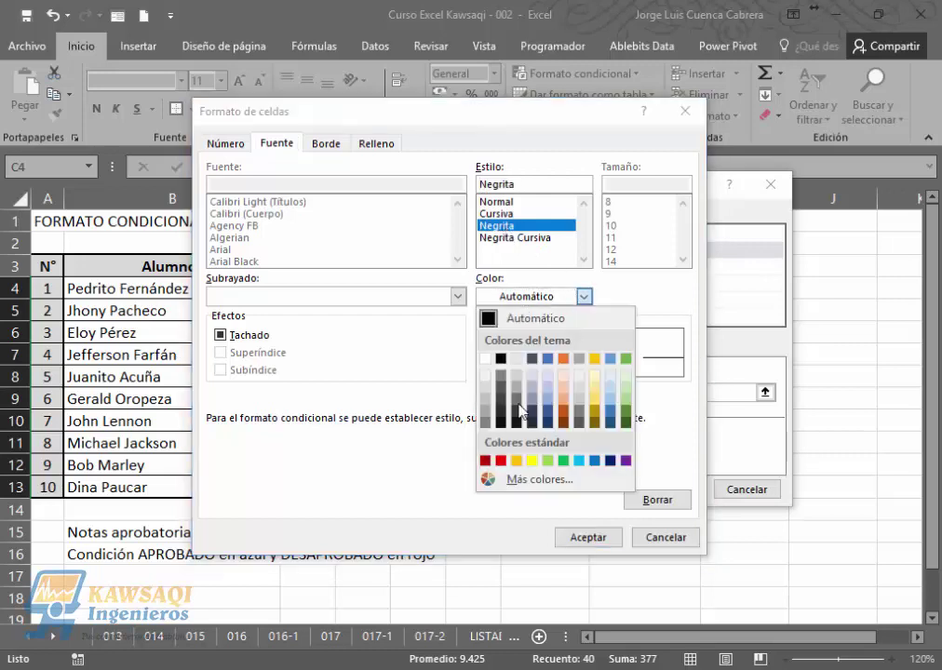
click(501, 460)
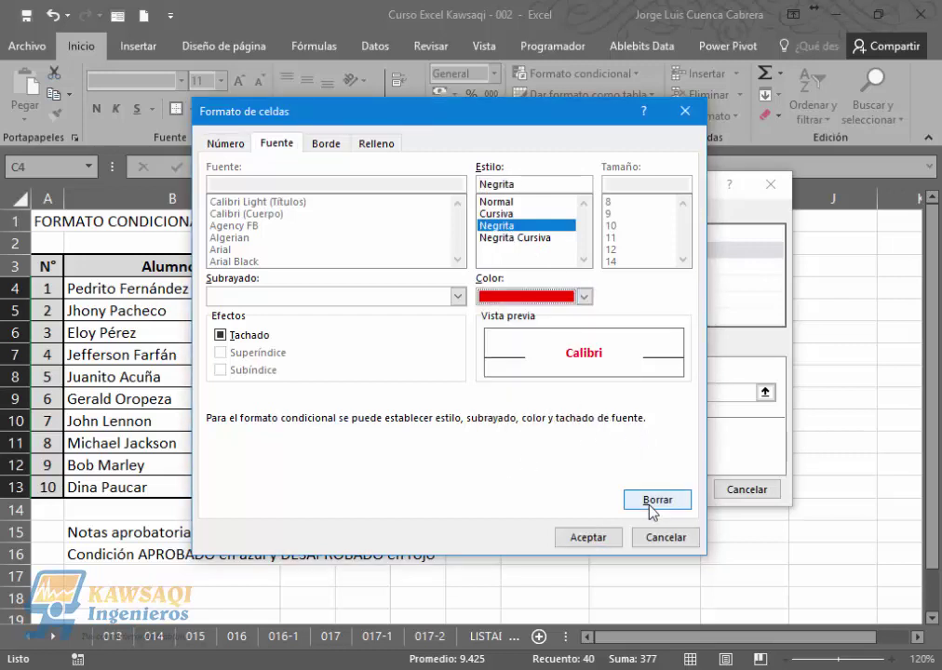
click(581, 539)
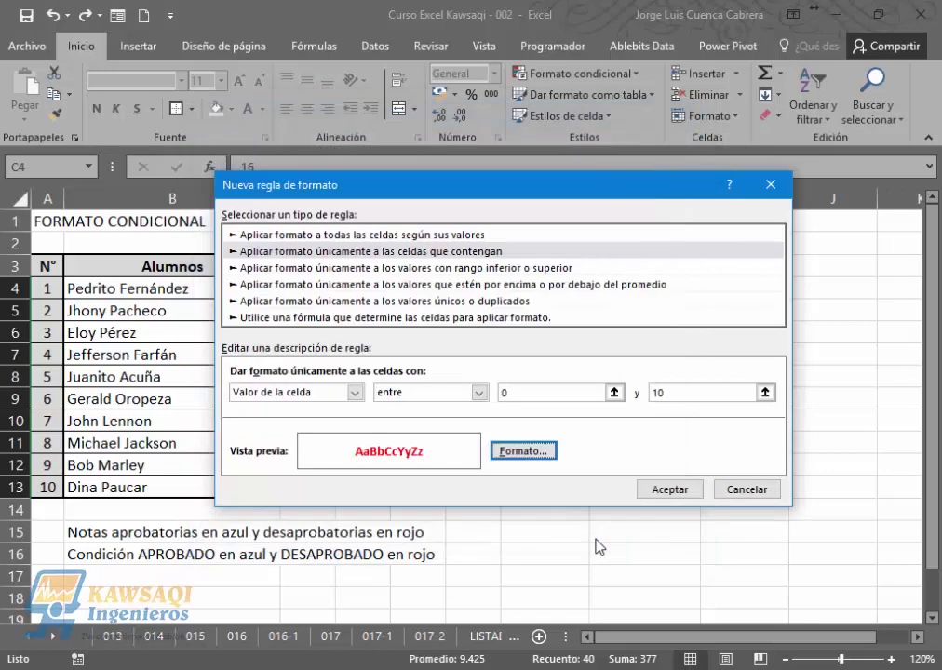
click(670, 491)
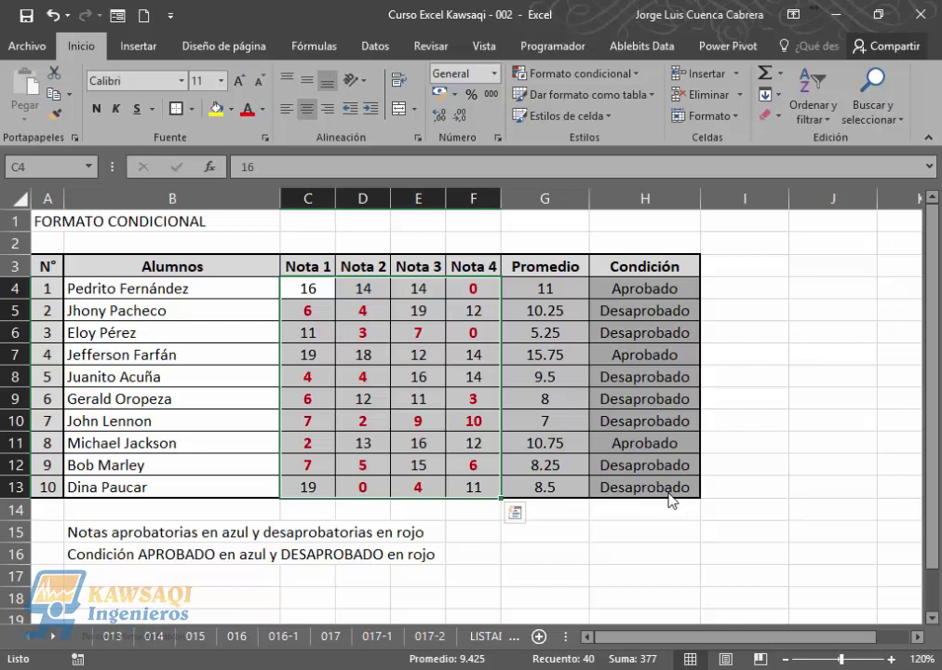
Create another conditional formatting rule for the selected grades that targets only cell values between 11 and 20
click(632, 80)
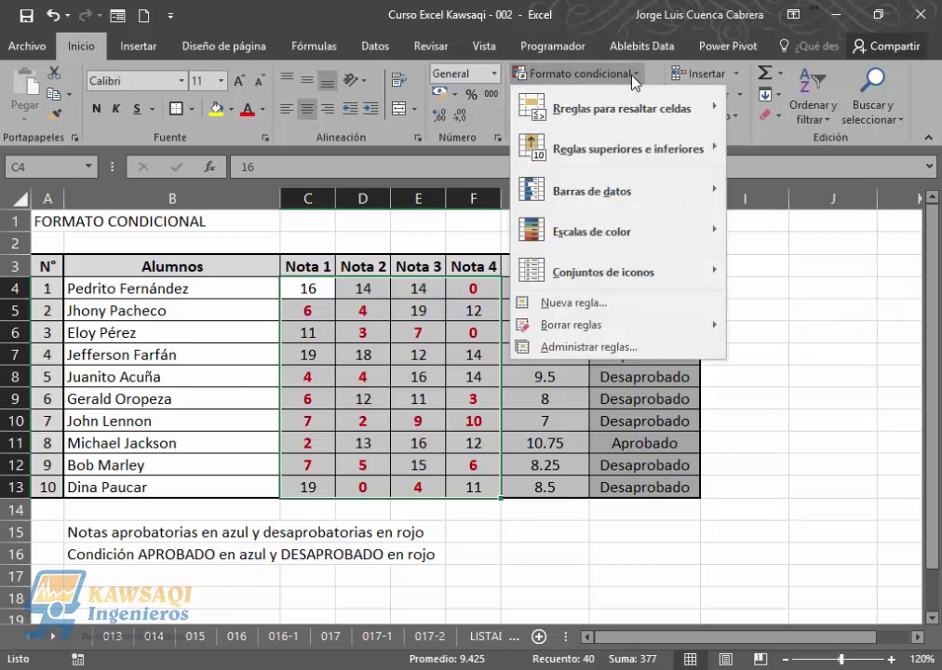
click(601, 305)
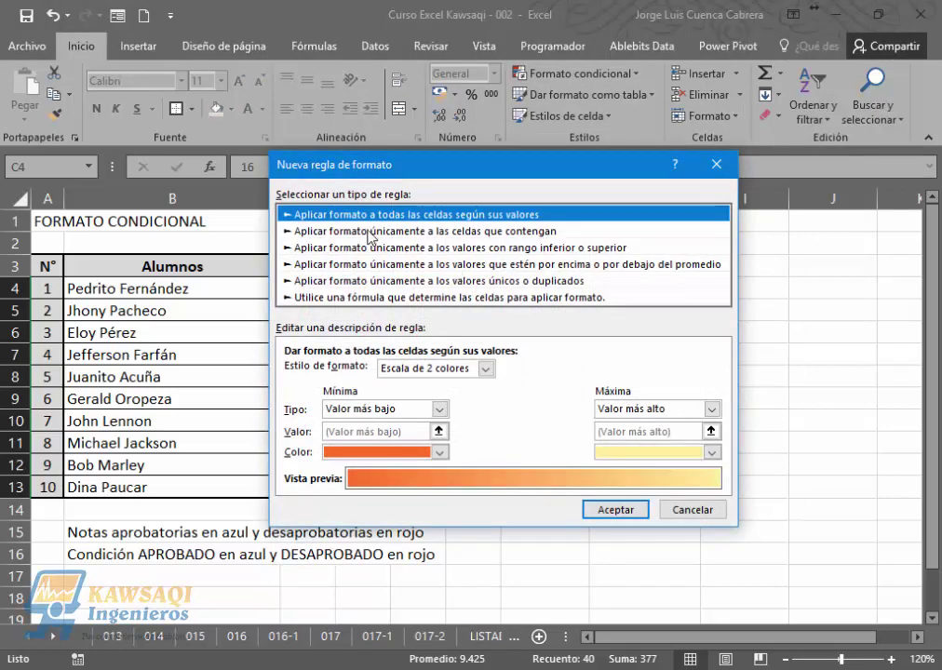
click(361, 233)
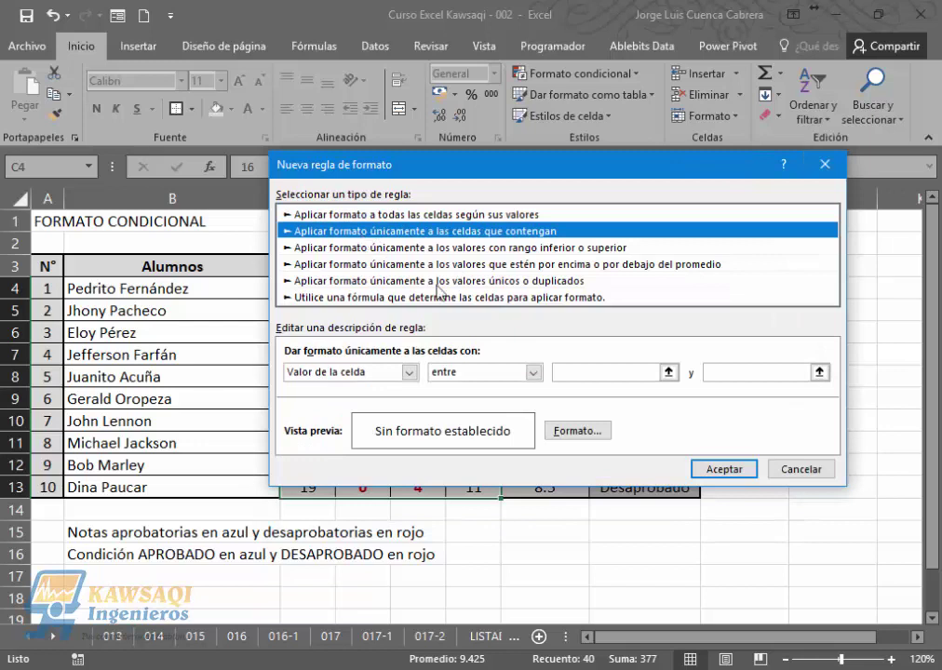
click(577, 371)
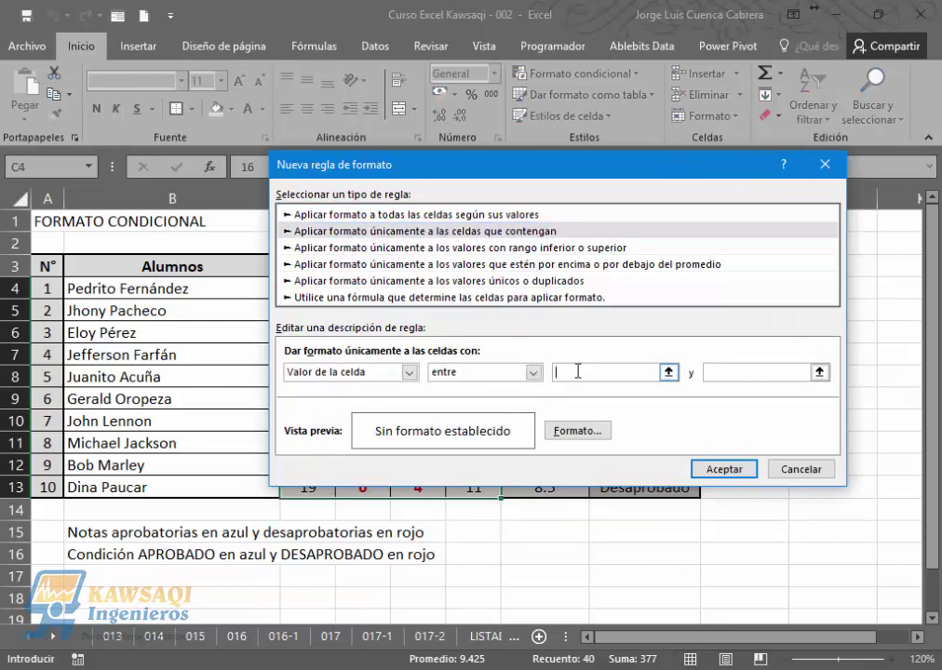
text(11)
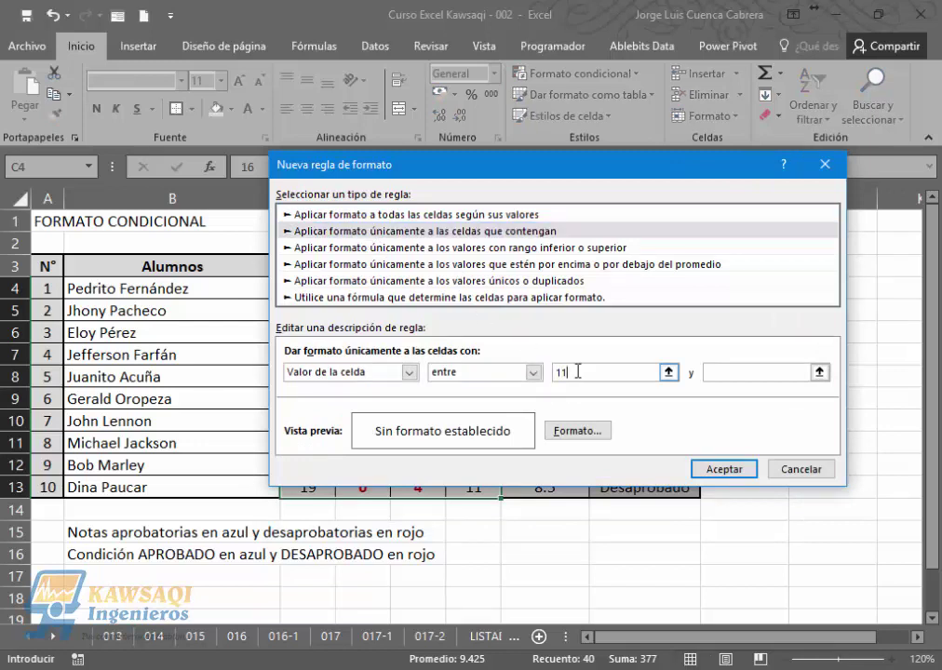
click(759, 379)
text(20)
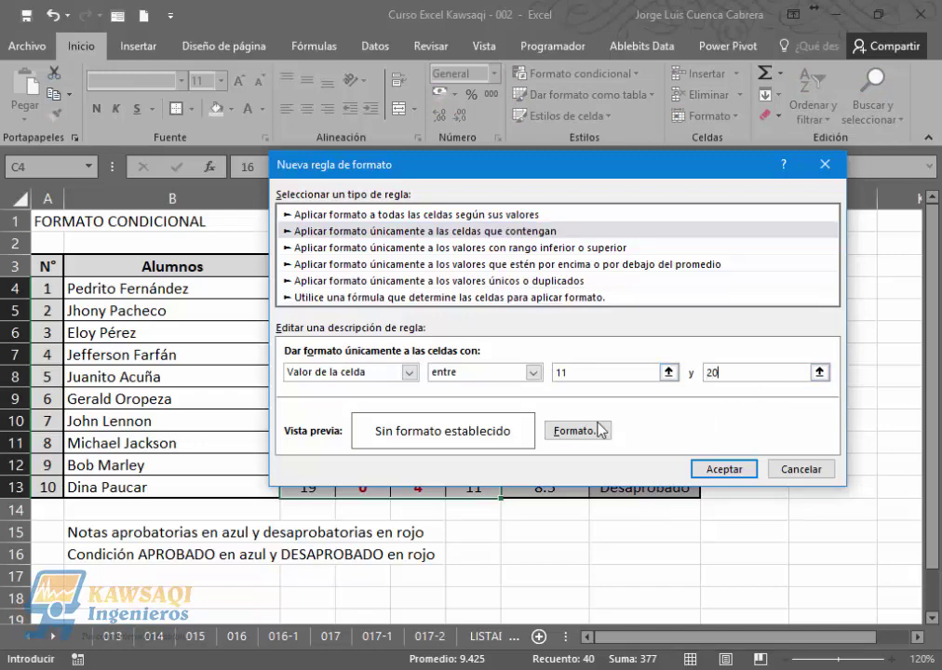
Give the 11 to 20 rule a Normal style, pure blue font format and apply it to the grades
click(578, 431)
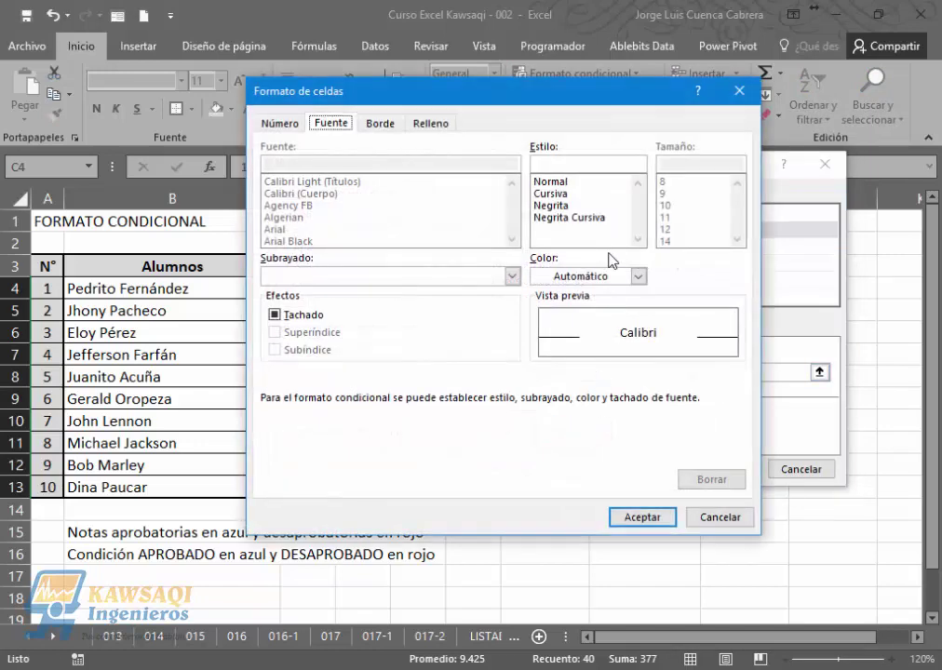
click(561, 182)
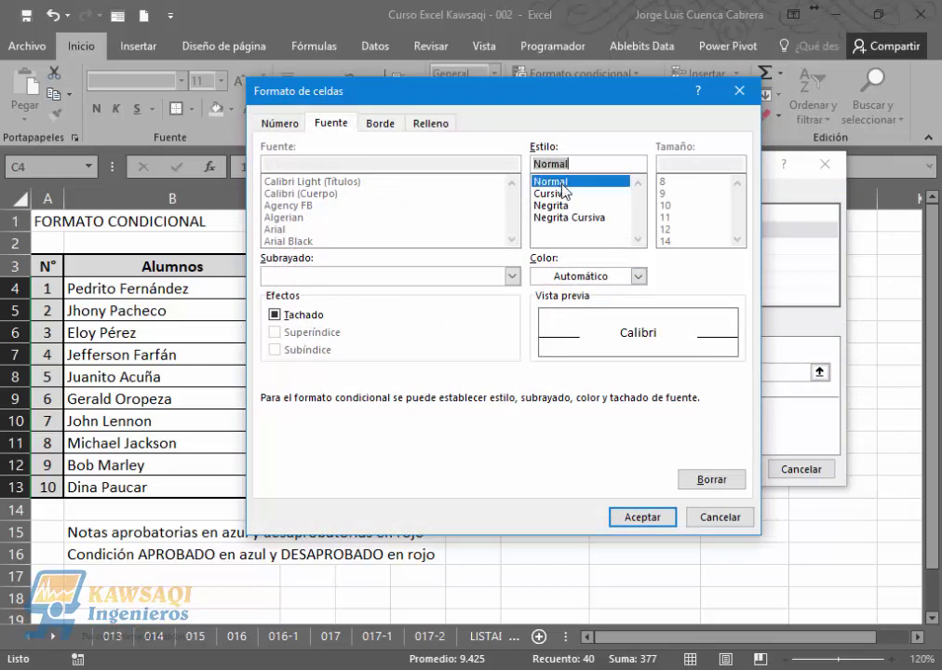
click(640, 278)
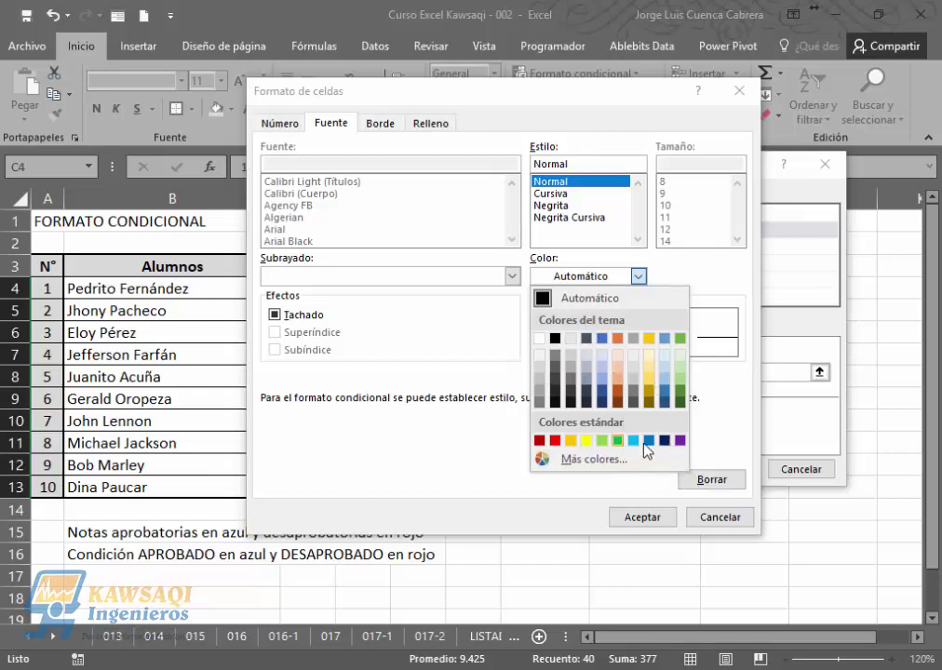
click(601, 462)
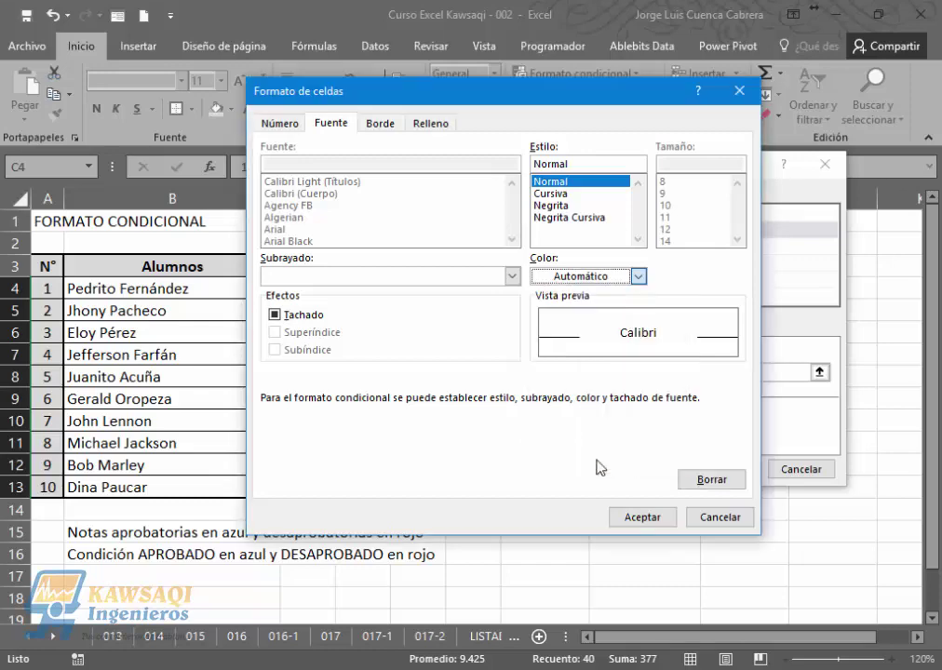
click(475, 242)
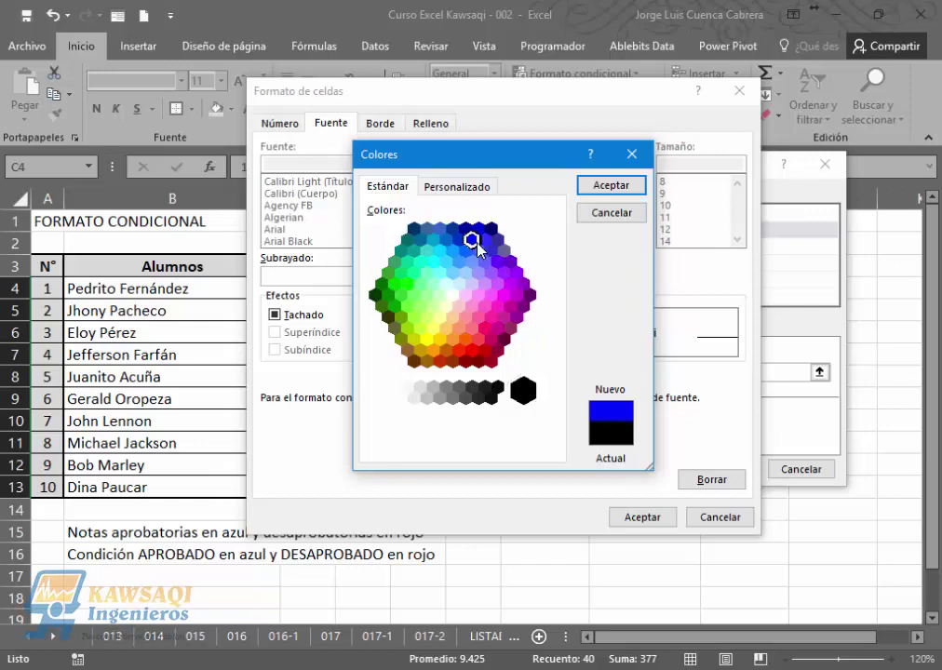
click(613, 189)
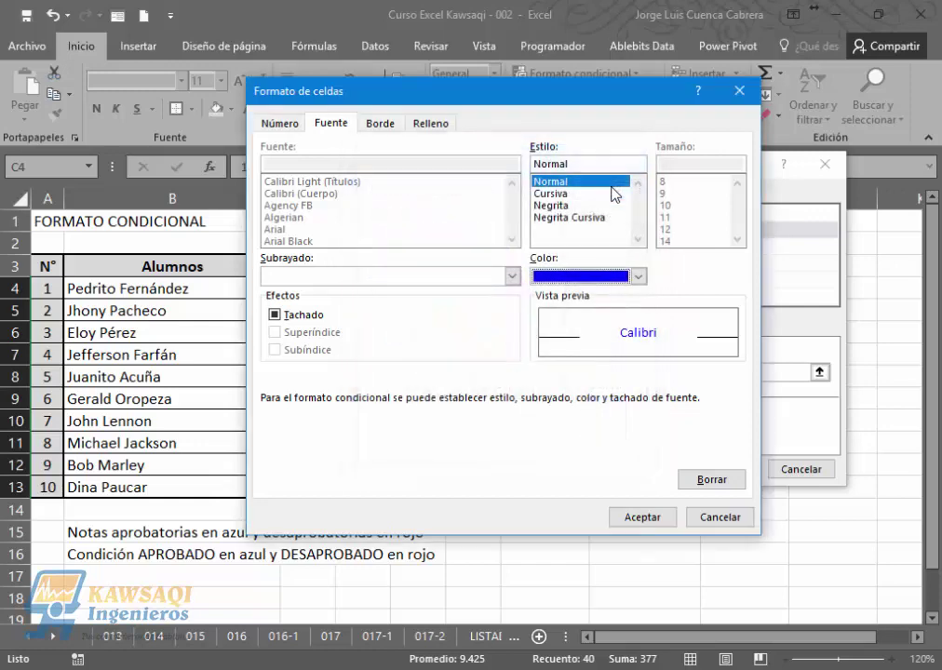
click(642, 517)
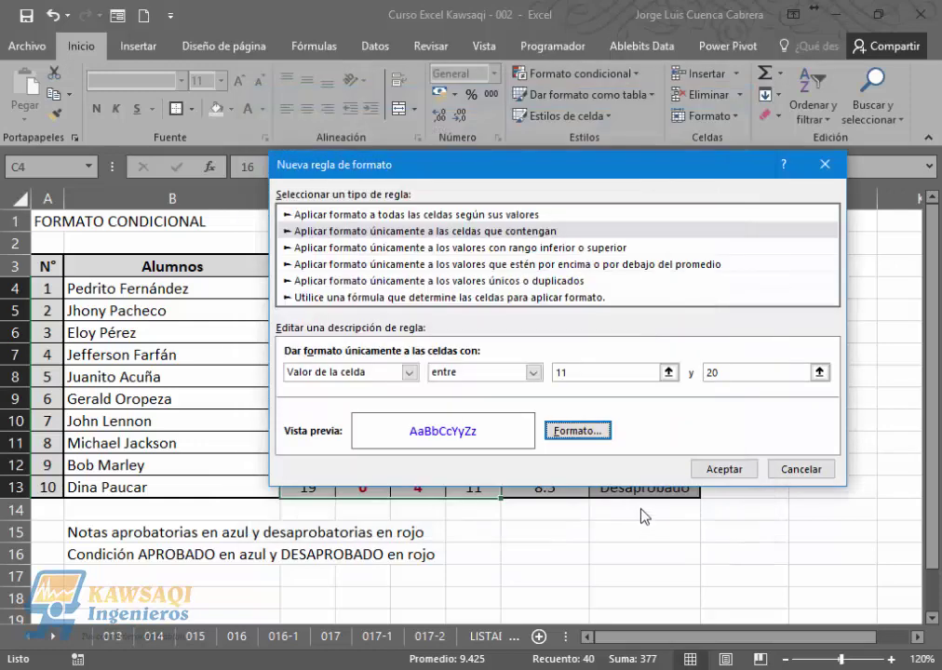
click(723, 470)
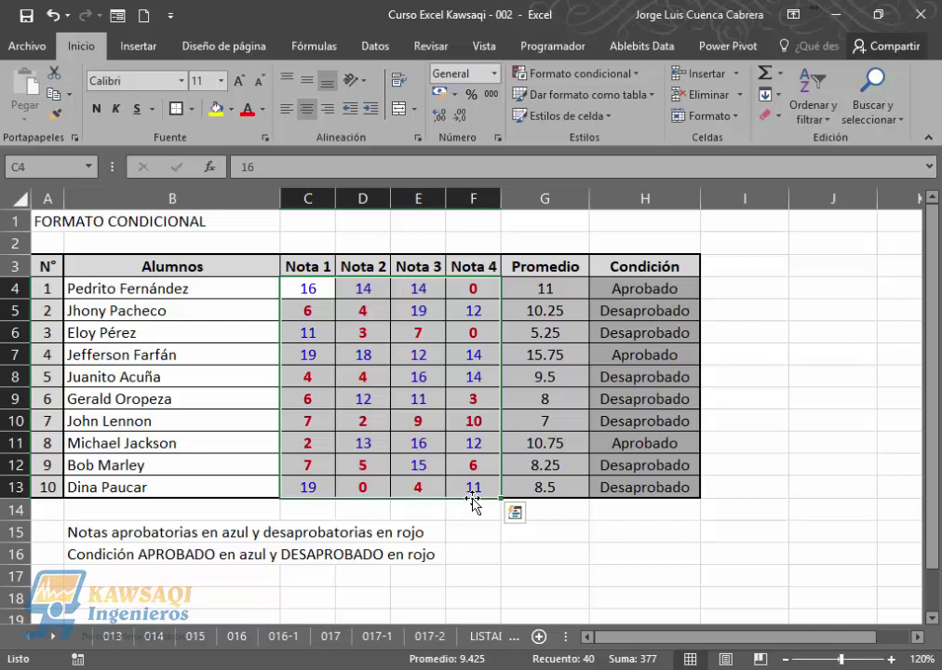
Change the Nota 2 grade in cell D10 to 12 to test the colour rules
click(352, 355)
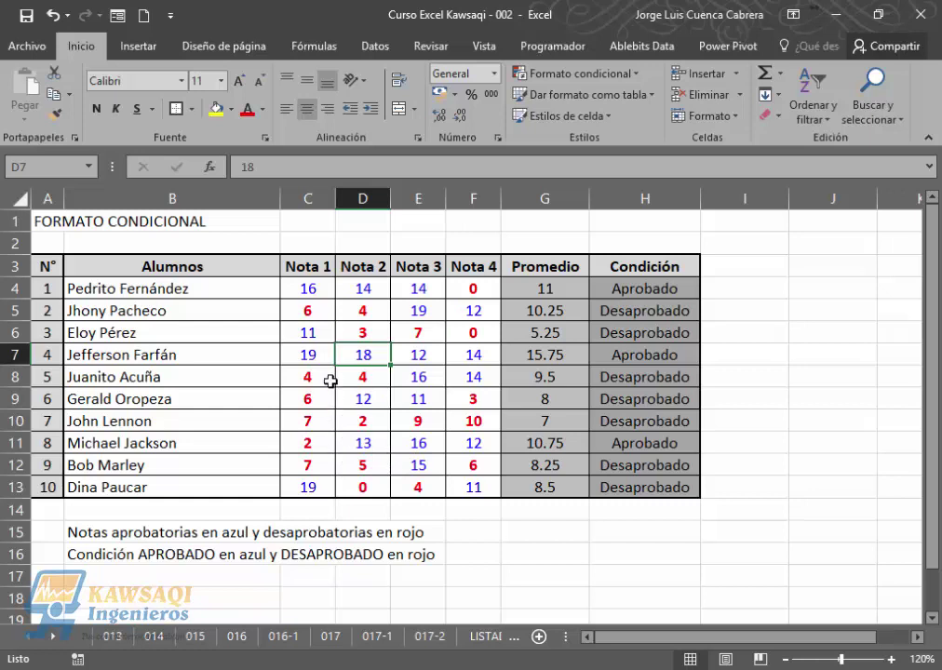
click(364, 422)
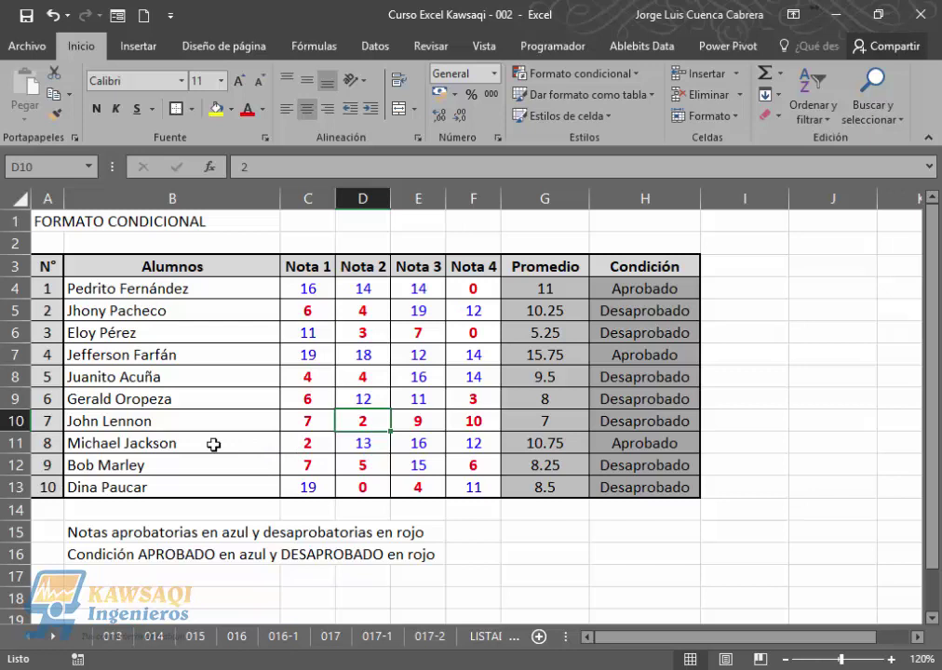
text(12)
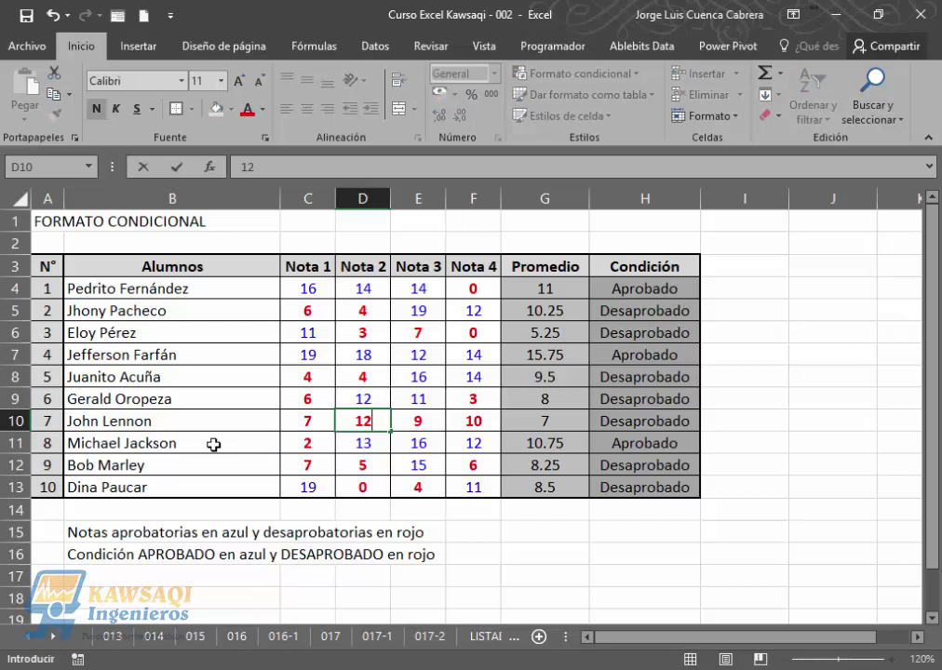
key(Return)
key(Up)
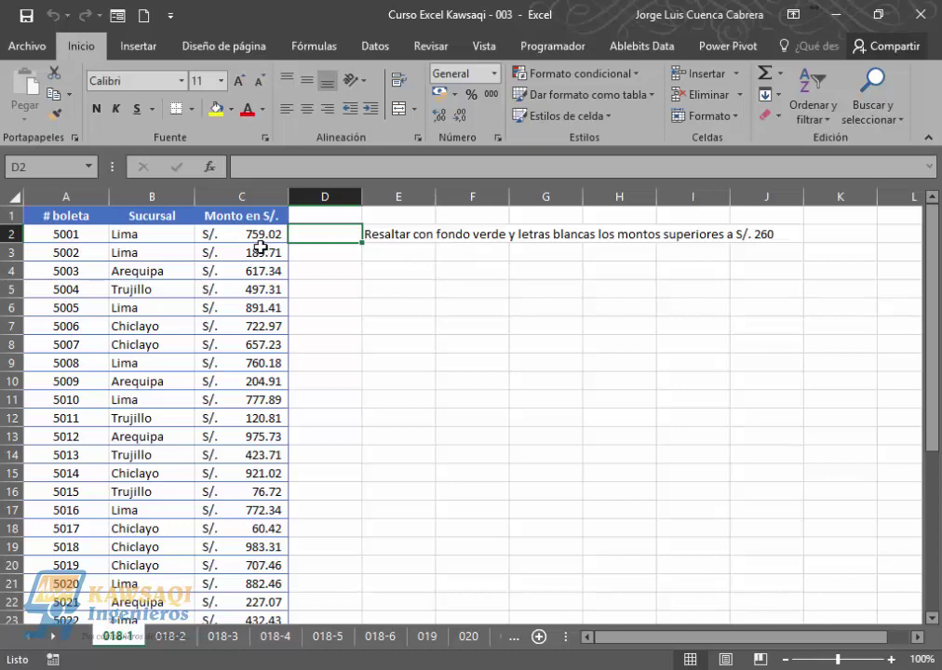
Start a greater-than highlight rule with the threshold 260 for all the amounts in the Monto en S/. column
drag(245, 235, 249, 542)
click(937, 363)
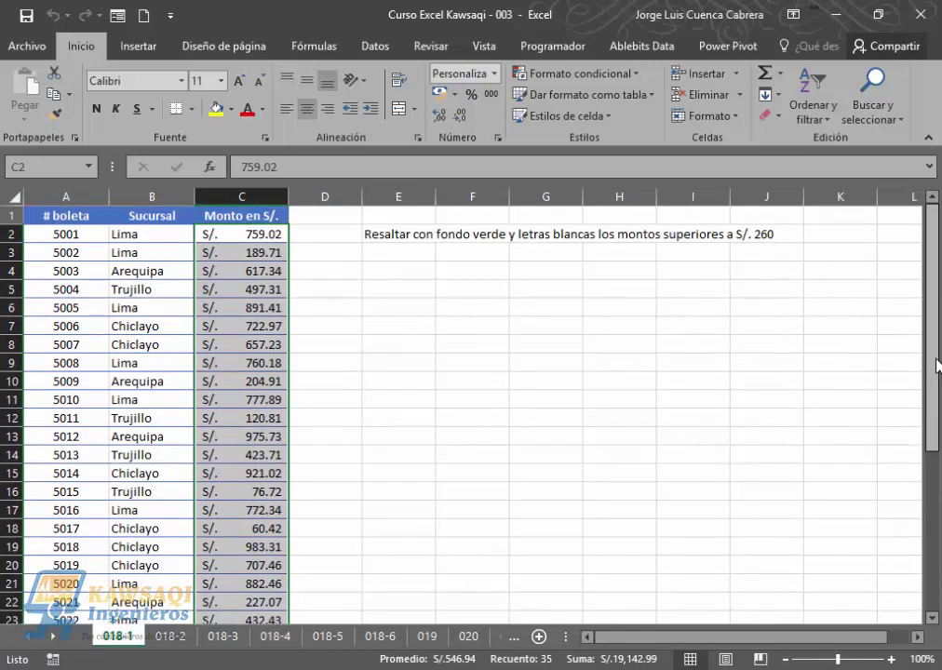
click(637, 80)
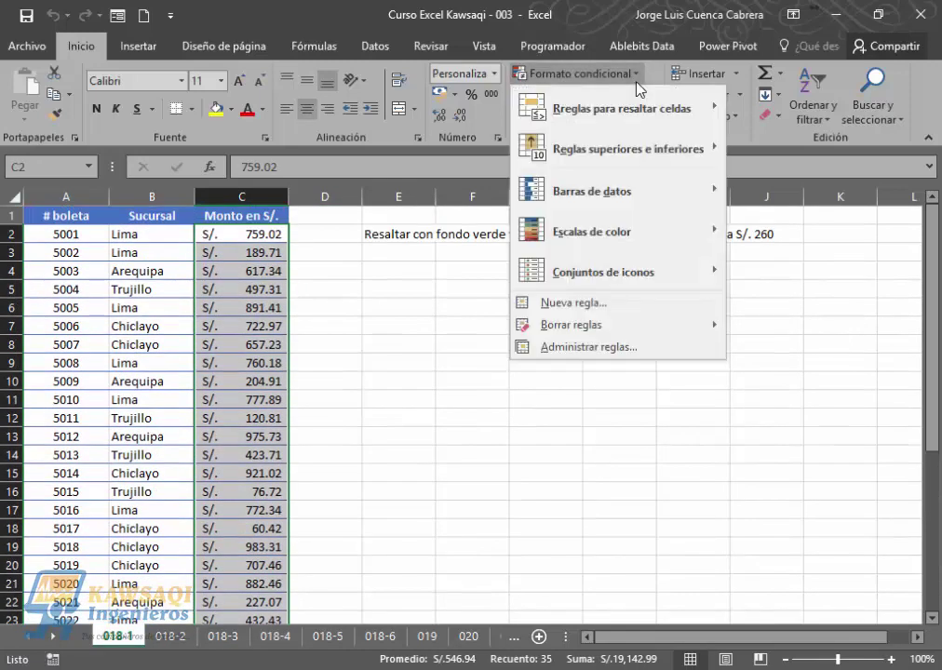
click(637, 80)
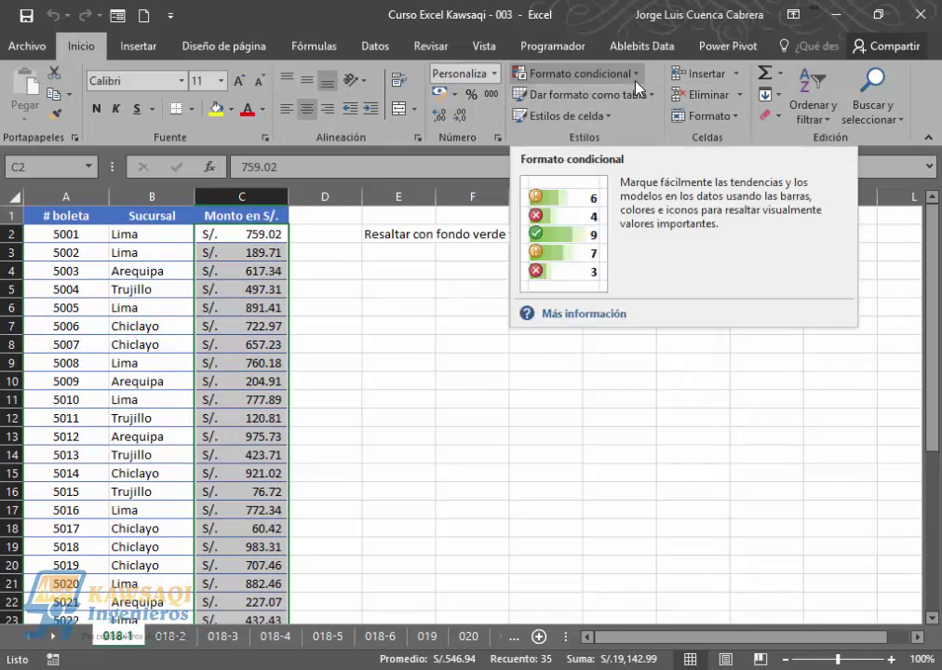
click(639, 84)
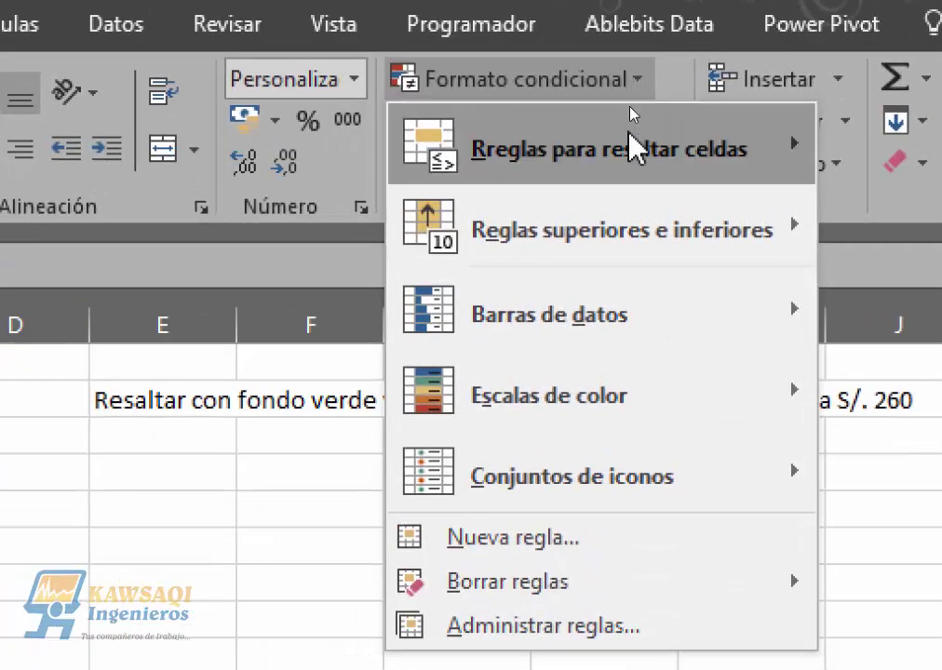
mouse_move(629, 112)
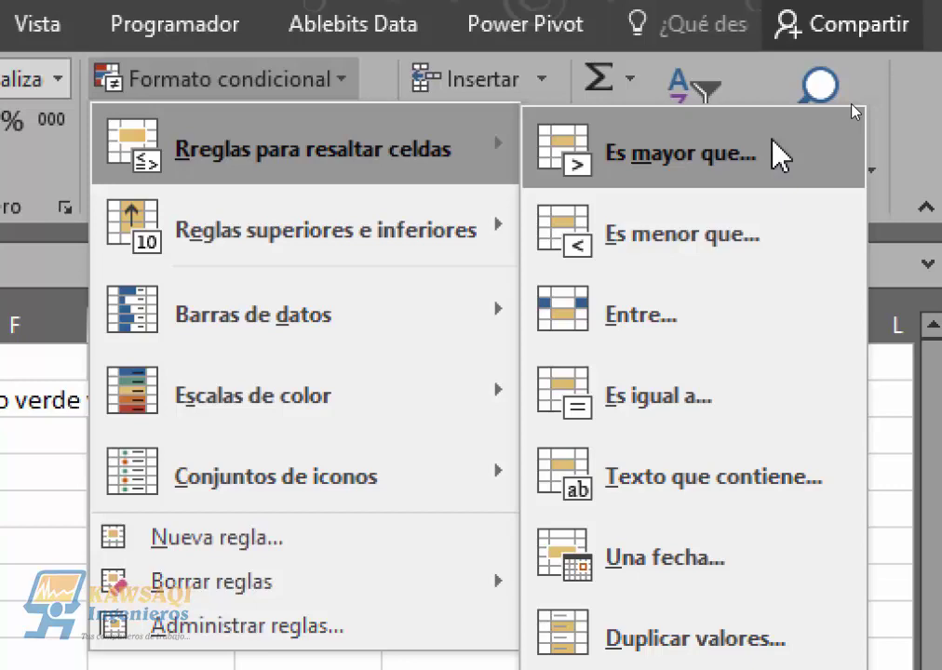
click(696, 167)
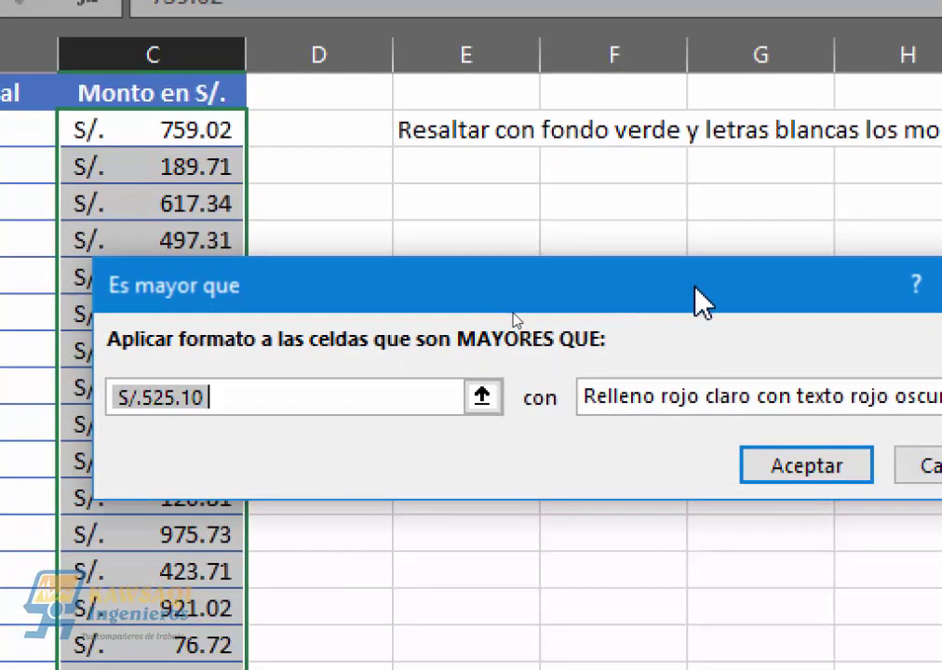
key(BackSpace)
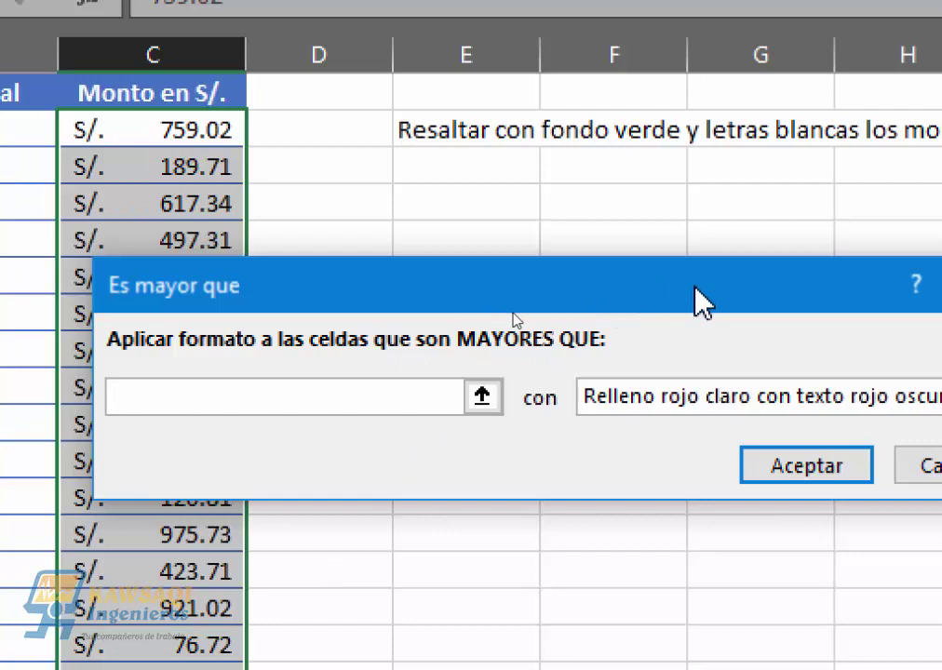
text(260)
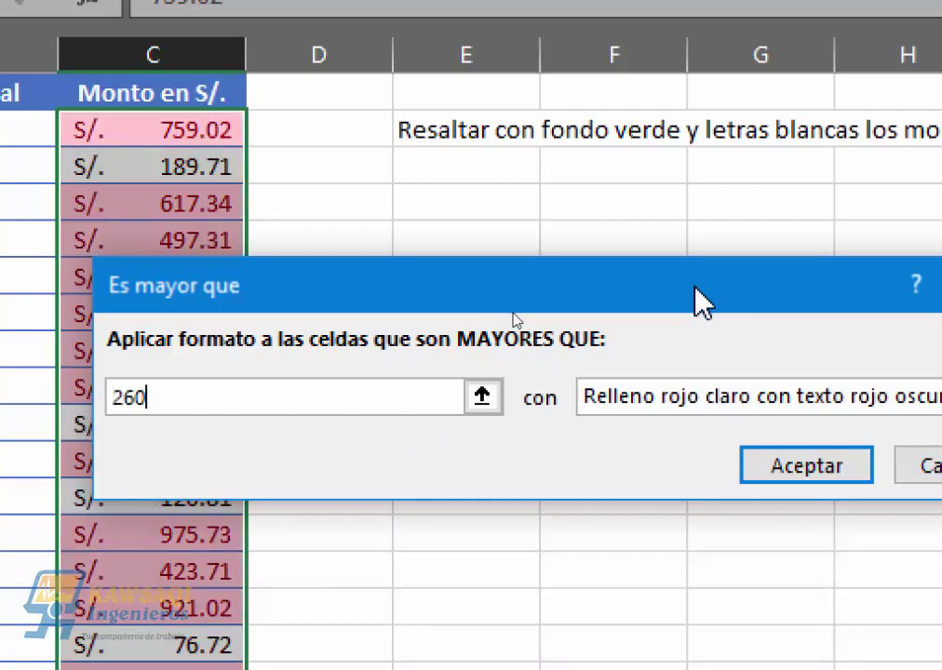
drag(695, 288, 634, 237)
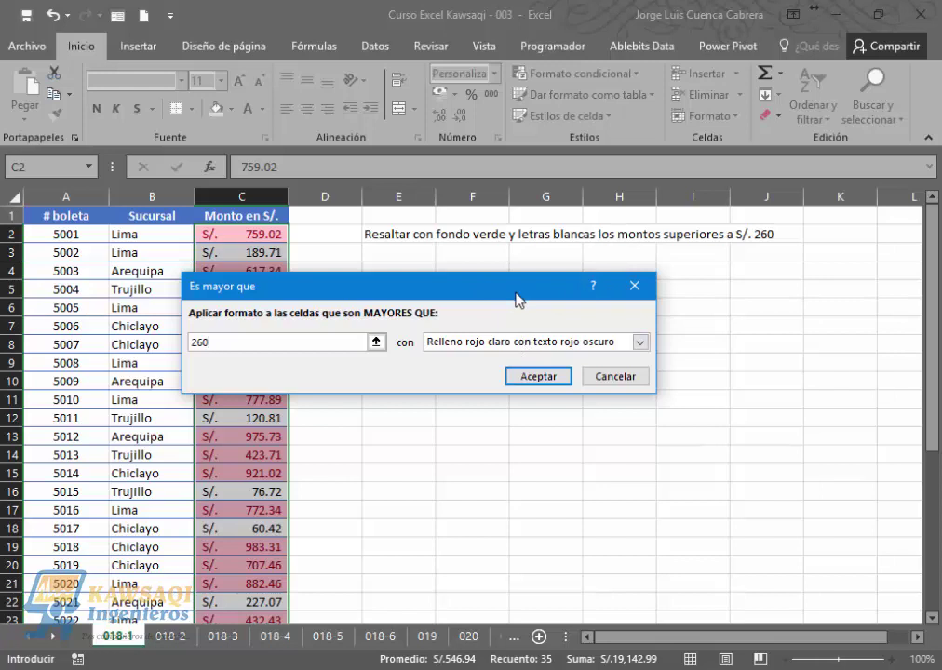
Give the greater-than-260 rule a custom format with the theme green fill and white font colour
click(475, 344)
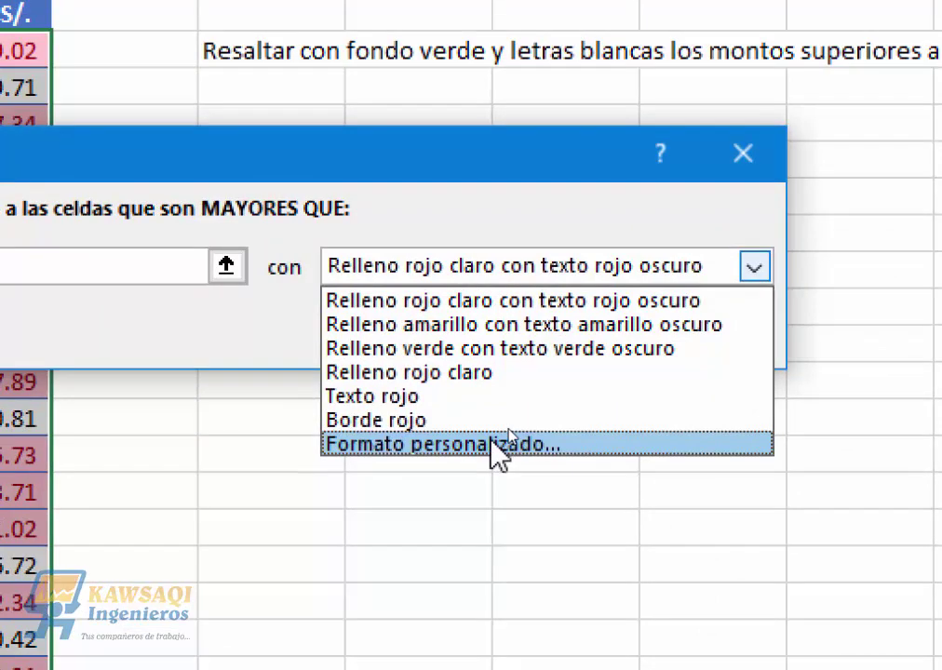
click(494, 445)
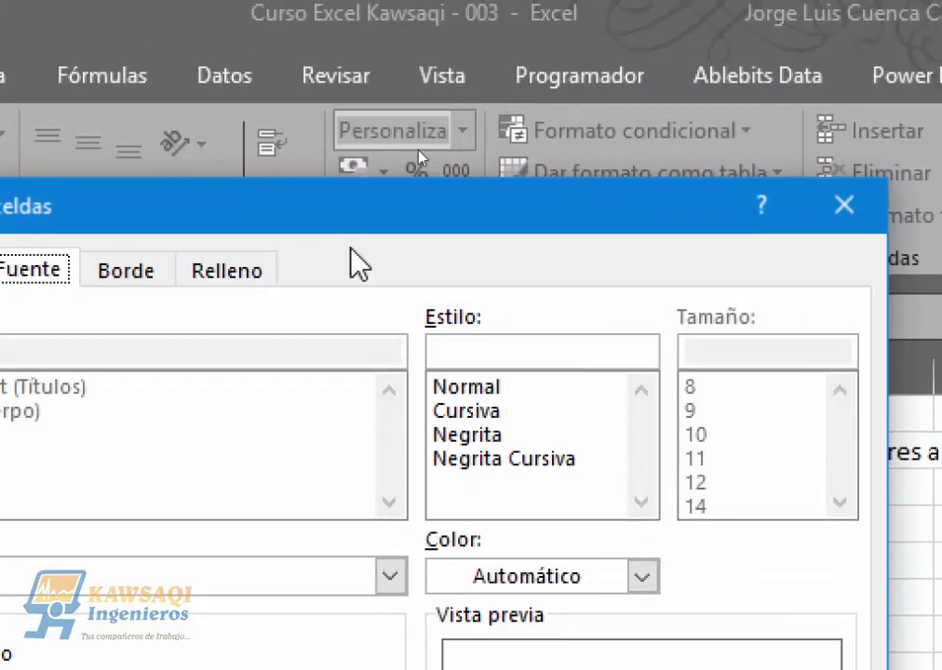
click(233, 272)
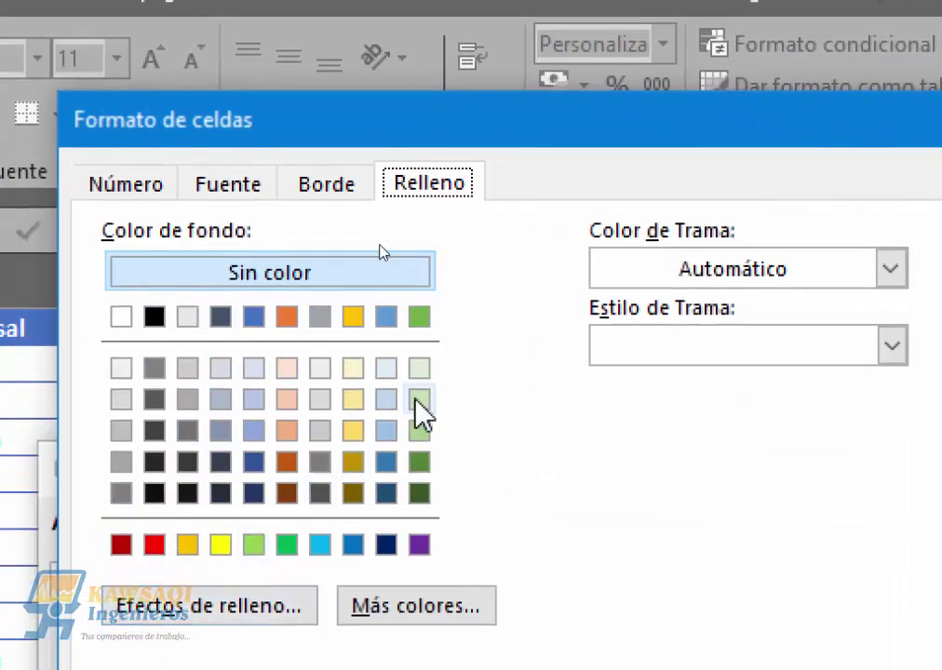
click(419, 317)
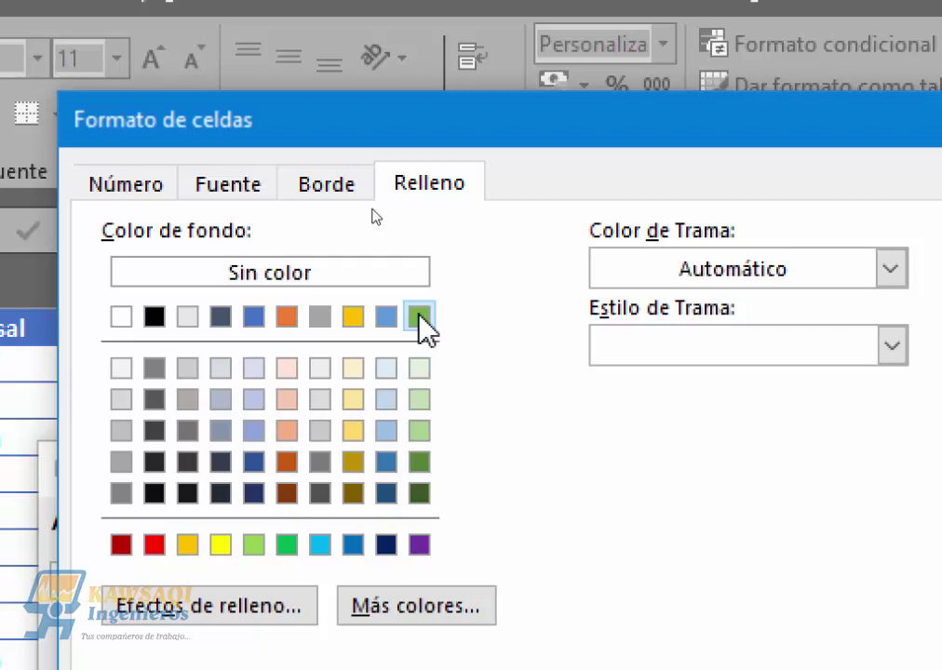
click(247, 193)
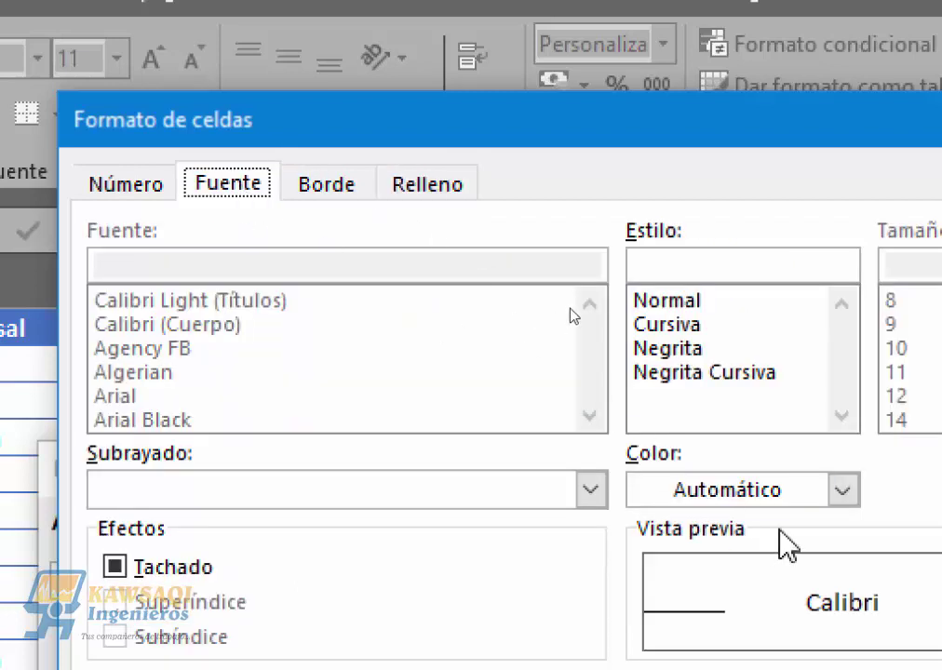
click(841, 491)
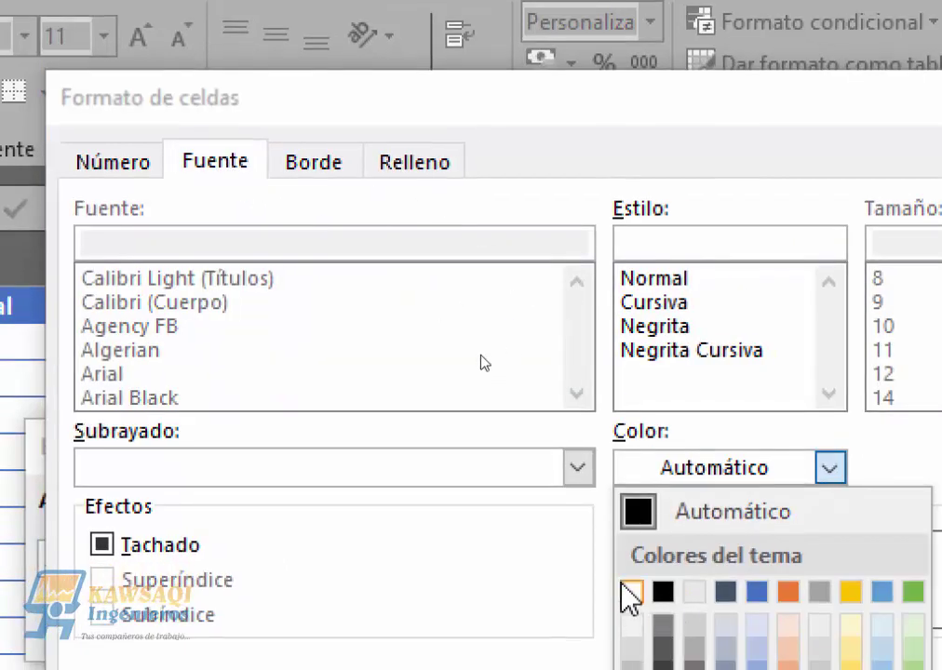
click(632, 592)
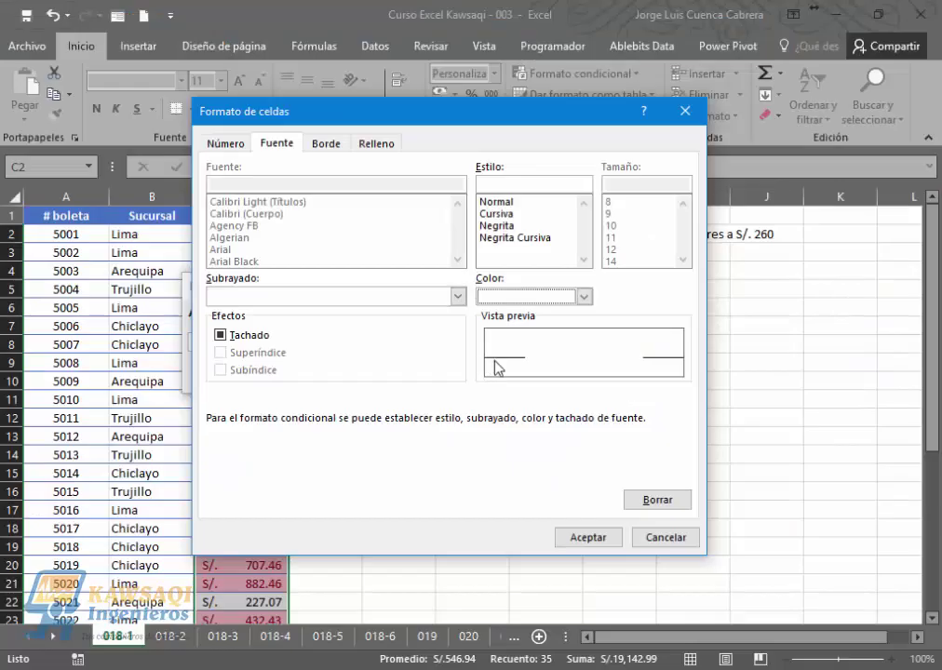
Set the custom format's font style to Normal with a white-toned colour and apply the rule to the amounts
click(383, 146)
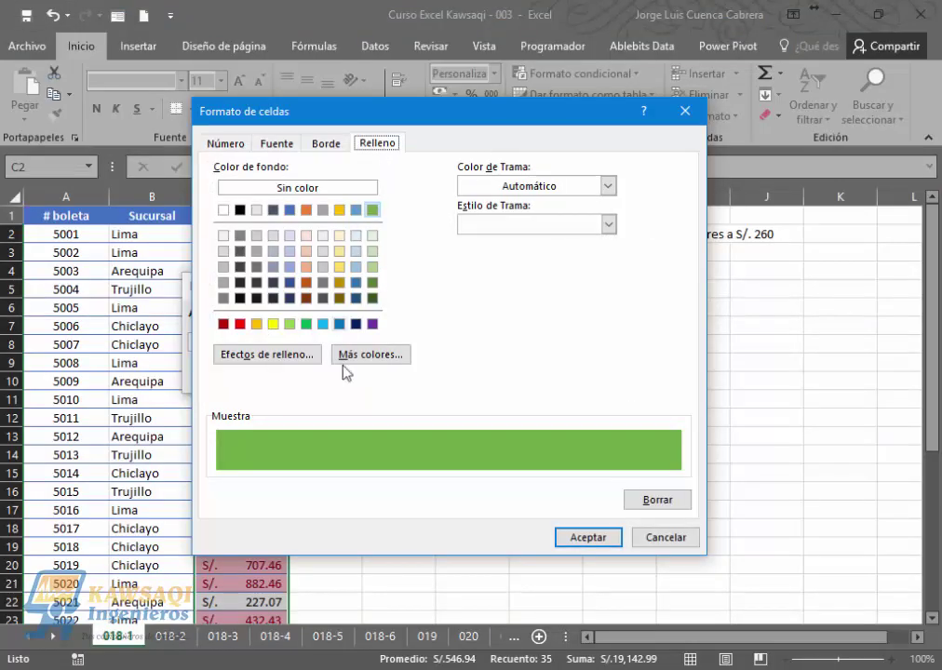
click(296, 143)
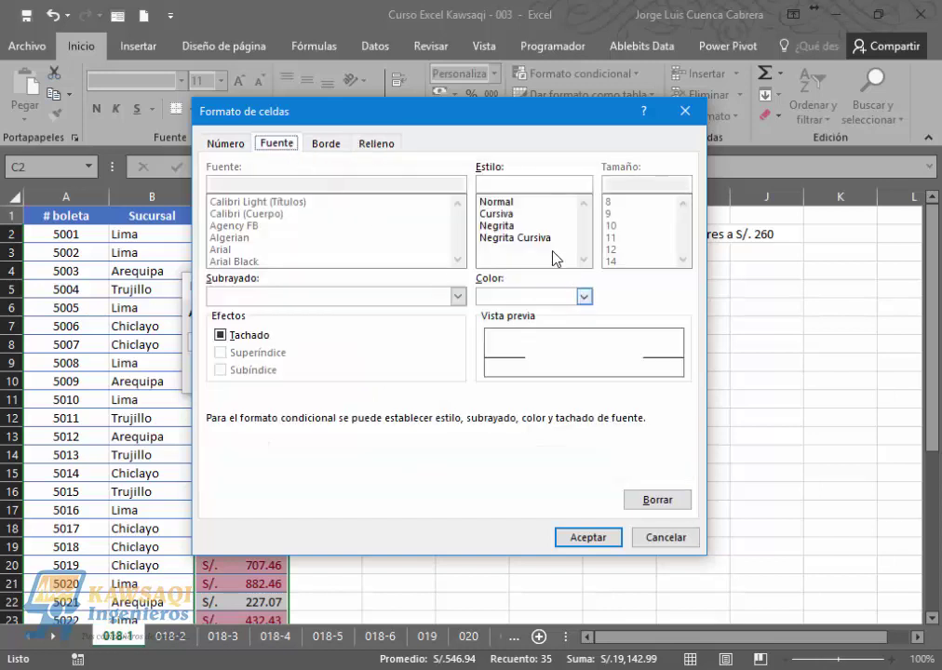
click(517, 203)
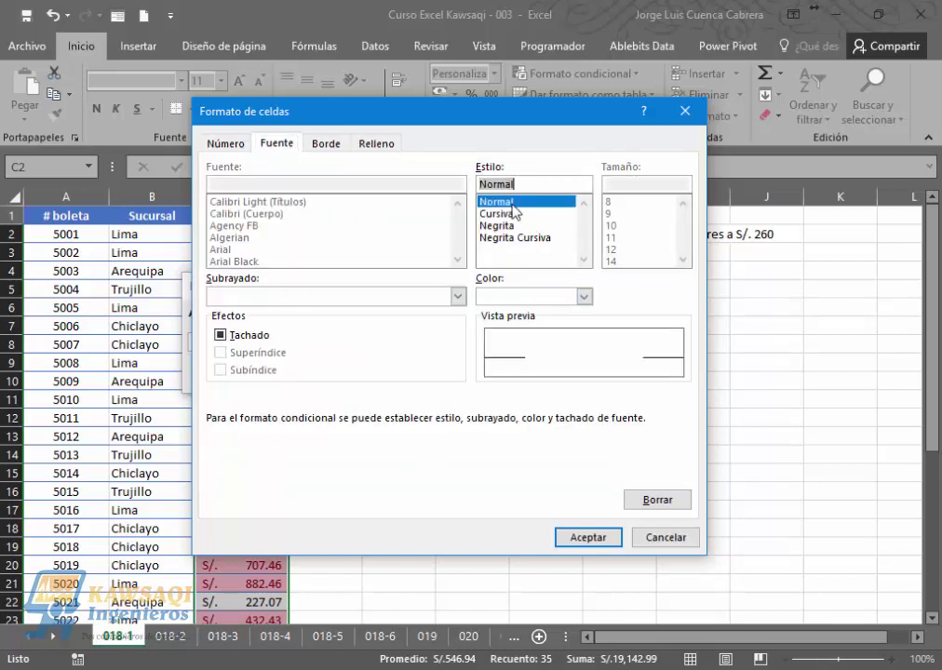
click(584, 296)
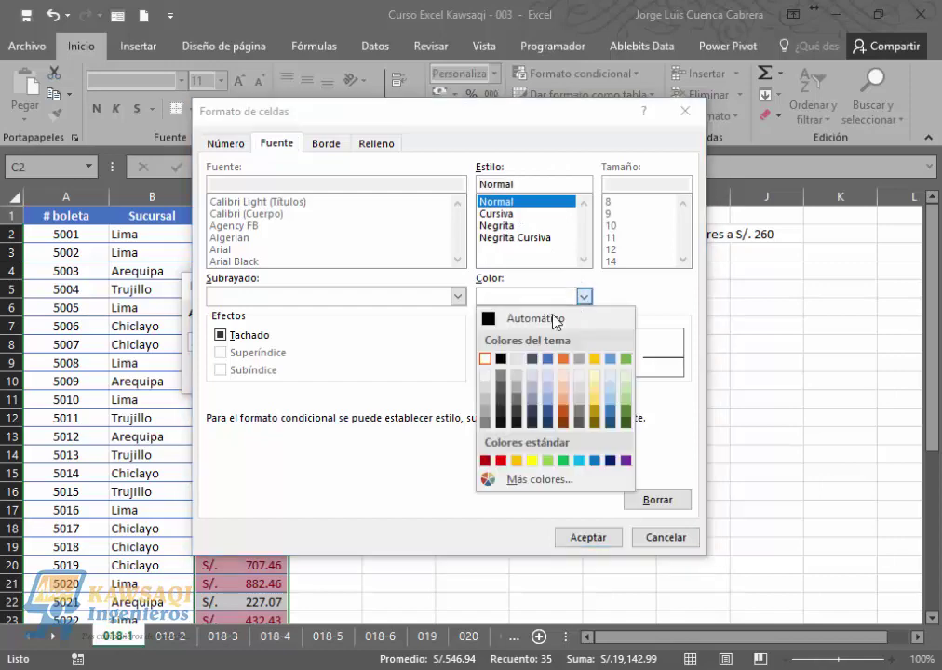
click(484, 382)
click(592, 539)
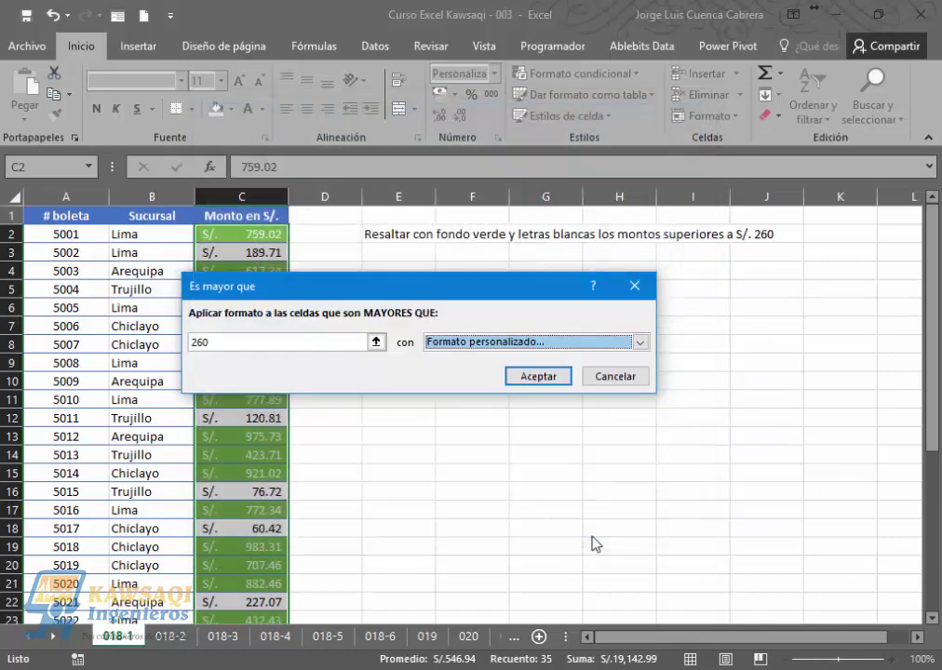
click(524, 378)
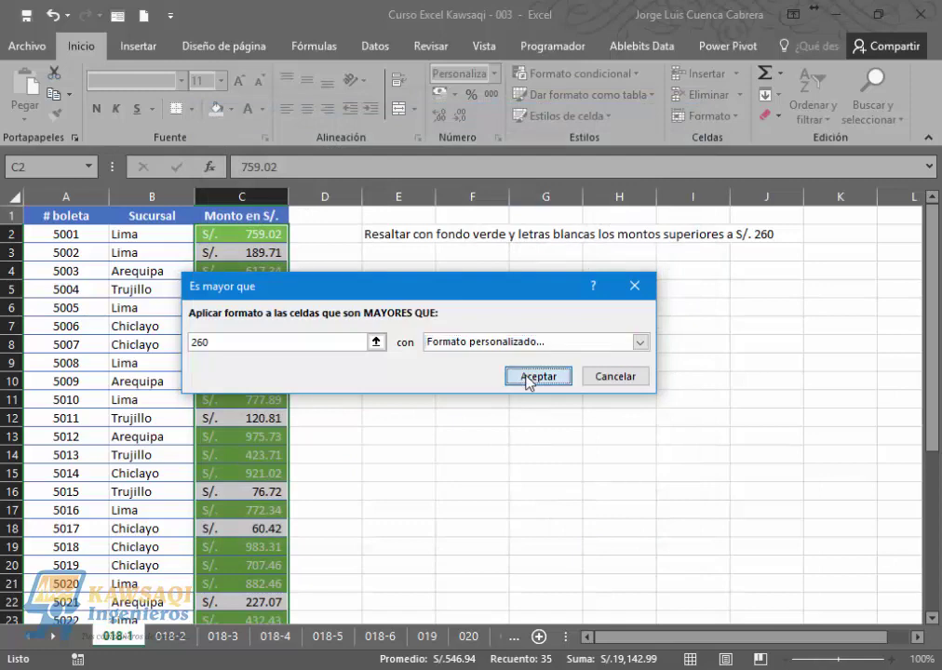
click(344, 546)
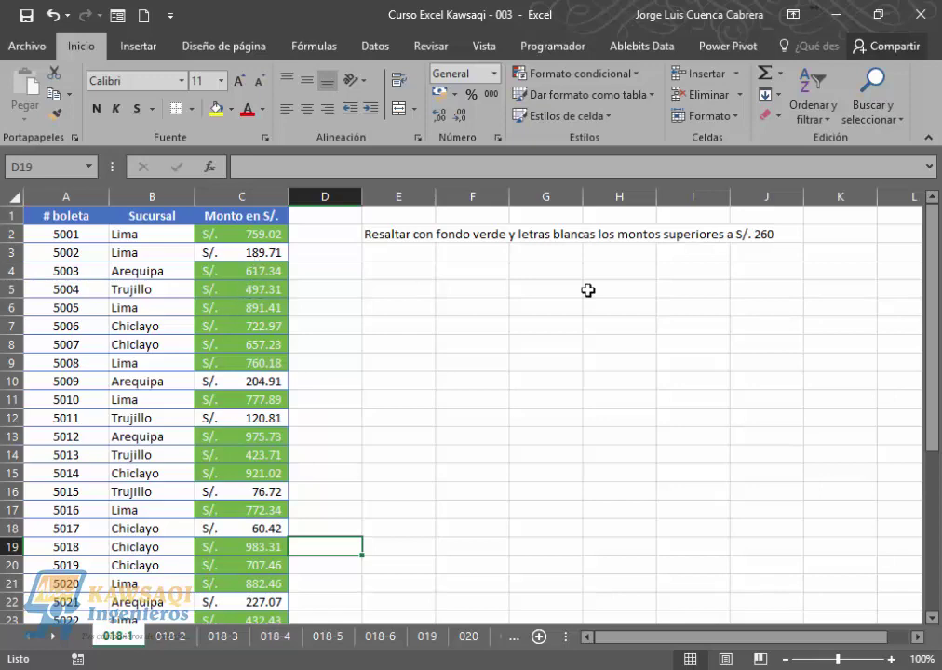
drag(934, 253, 938, 423)
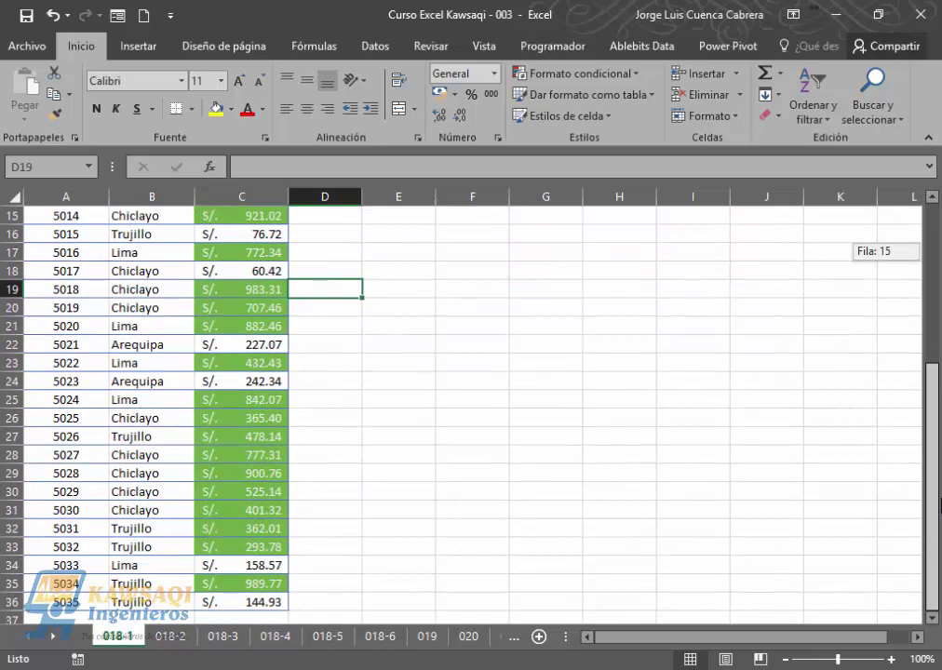
drag(932, 347, 930, 212)
click(218, 292)
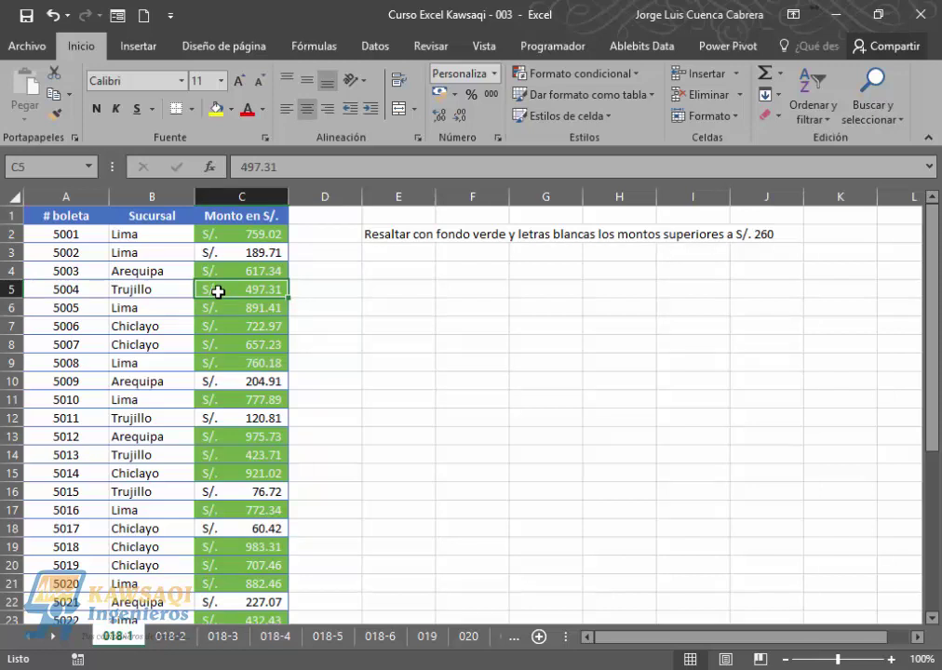
On sheet 018-2, start a Top 10 conditional formatting rule for all the amounts in the Monto en S/. column
key(ctrl+Page_Down)
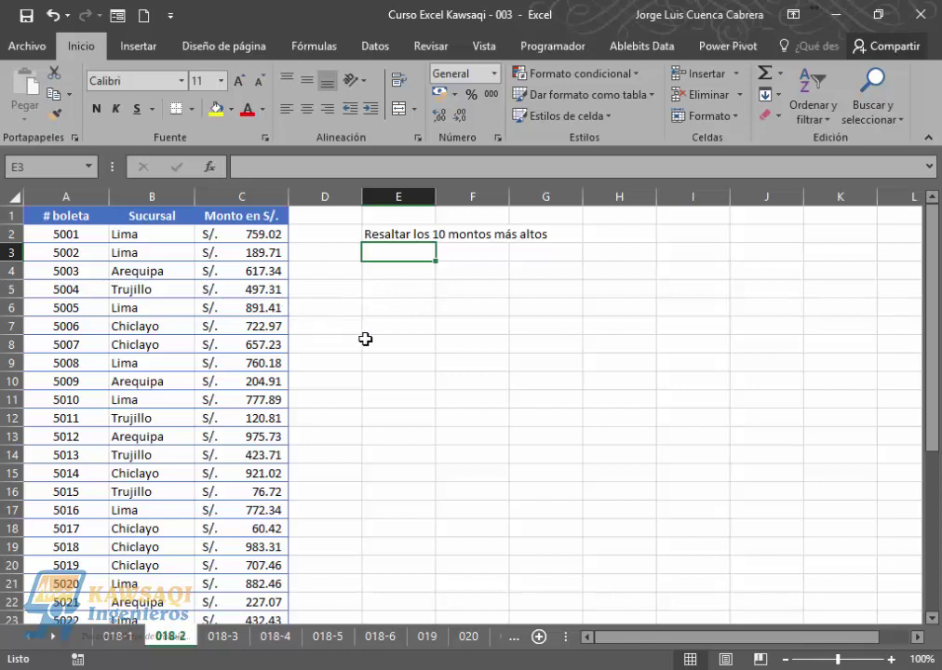
drag(937, 292, 937, 320)
drag(248, 235, 254, 568)
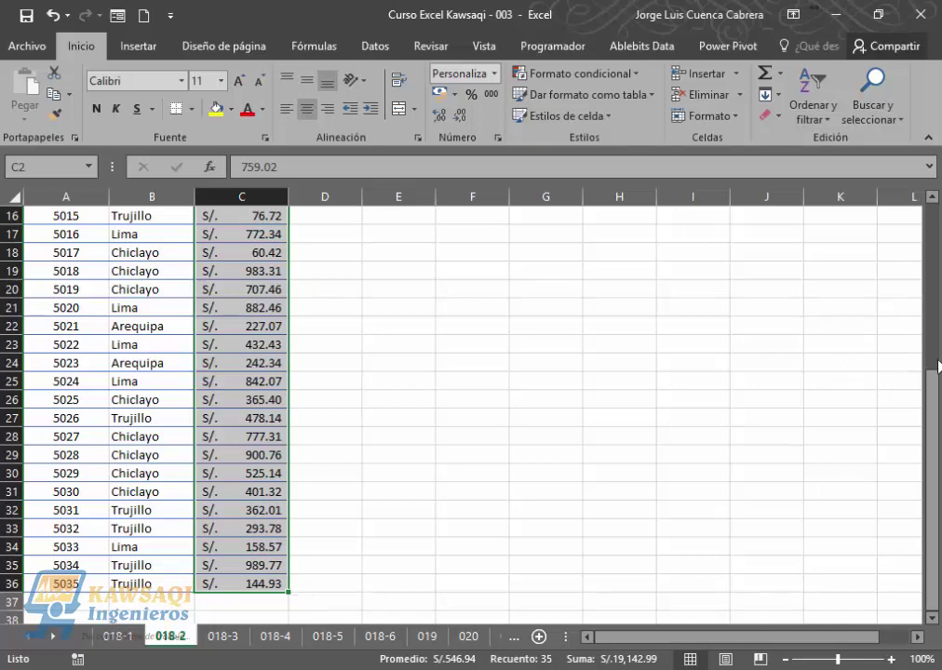
scroll(927, 372, up, 5)
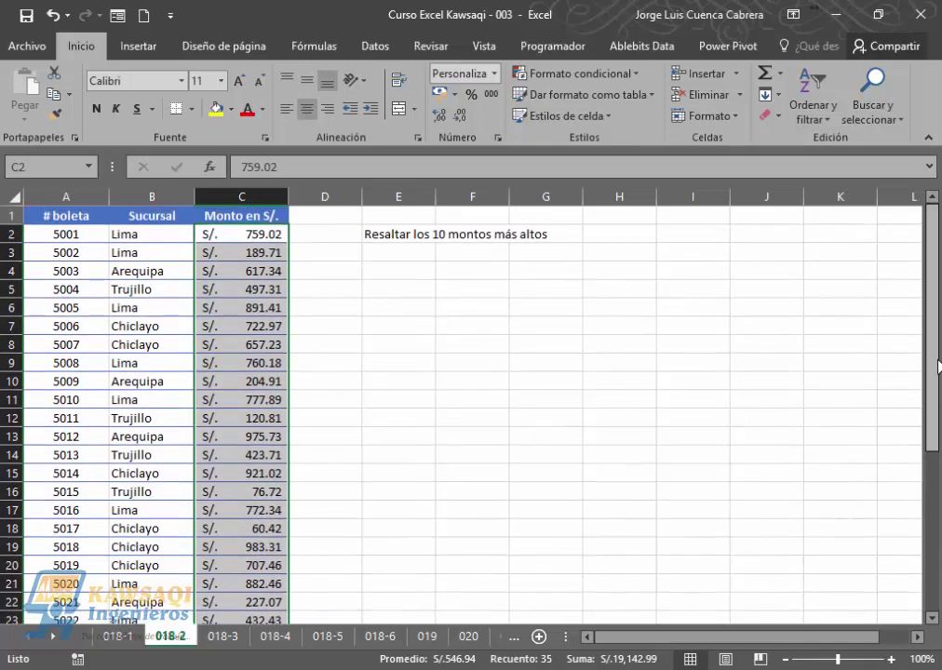
click(615, 75)
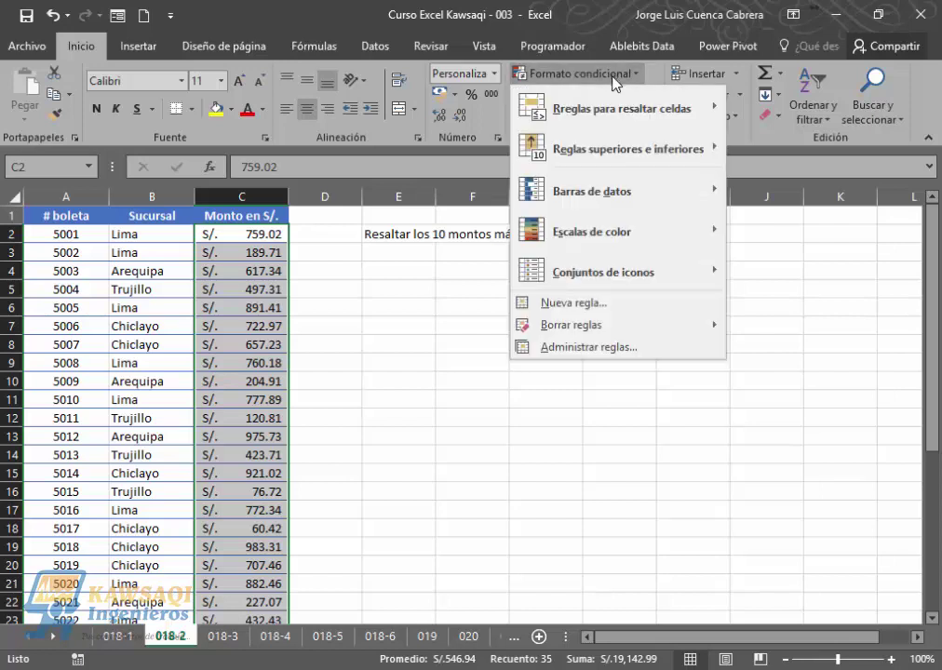
click(596, 164)
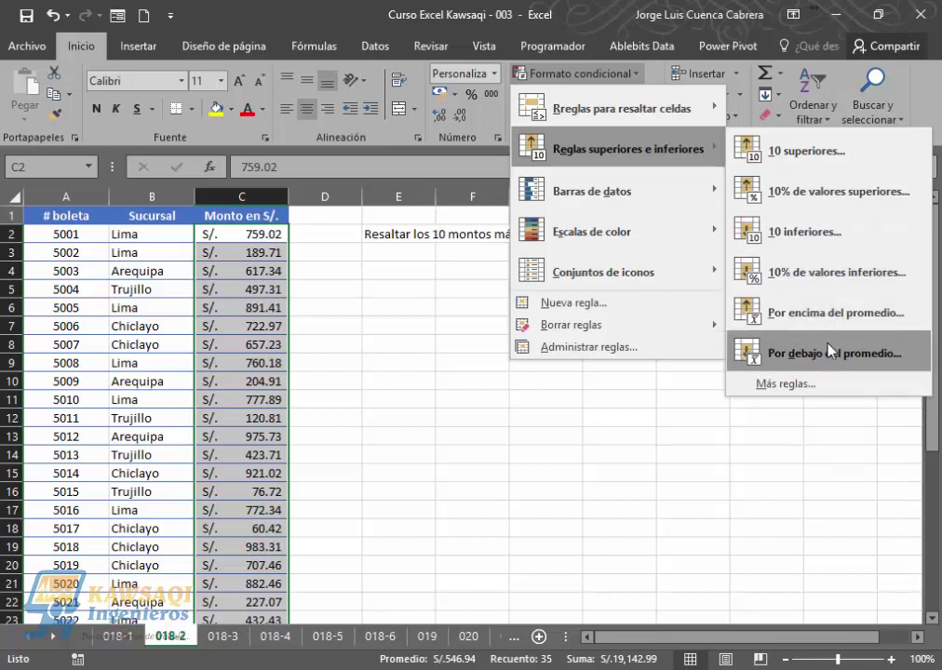
click(826, 162)
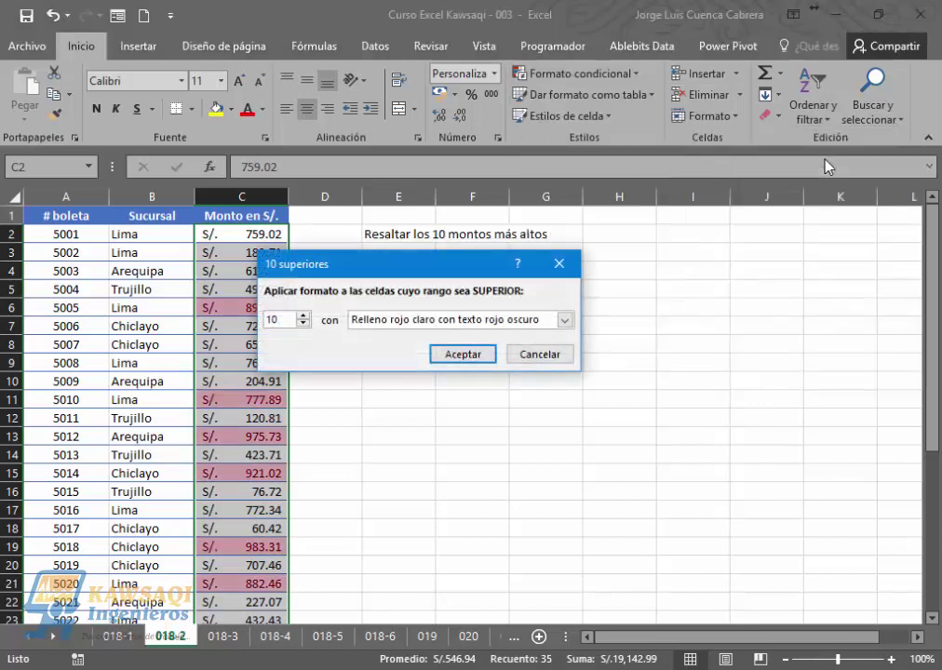
drag(459, 268, 523, 275)
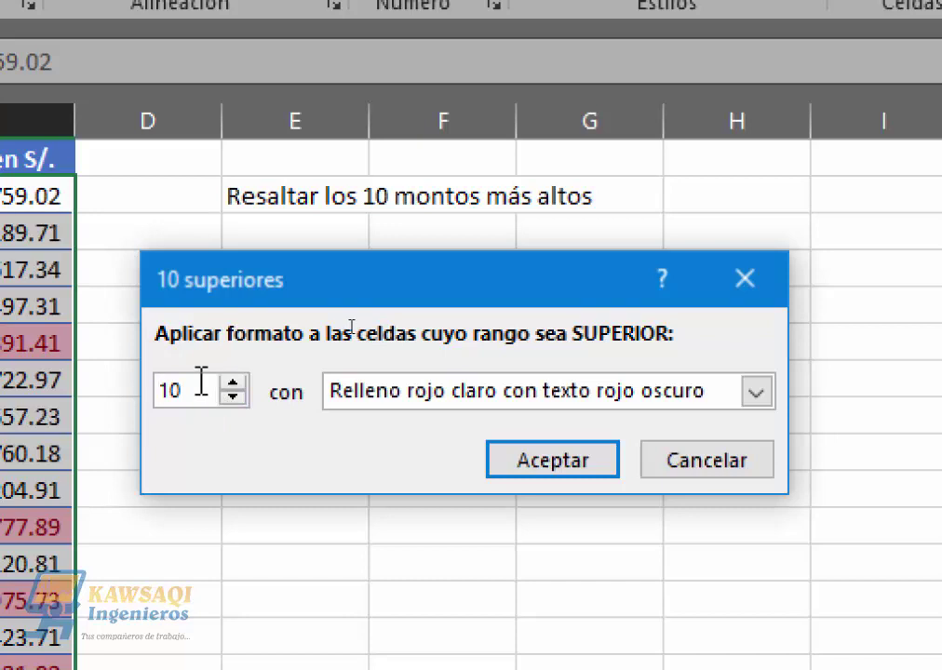
Try lowering the number of top values in the rule to 4, and restore it to 10
click(233, 396)
click(232, 396)
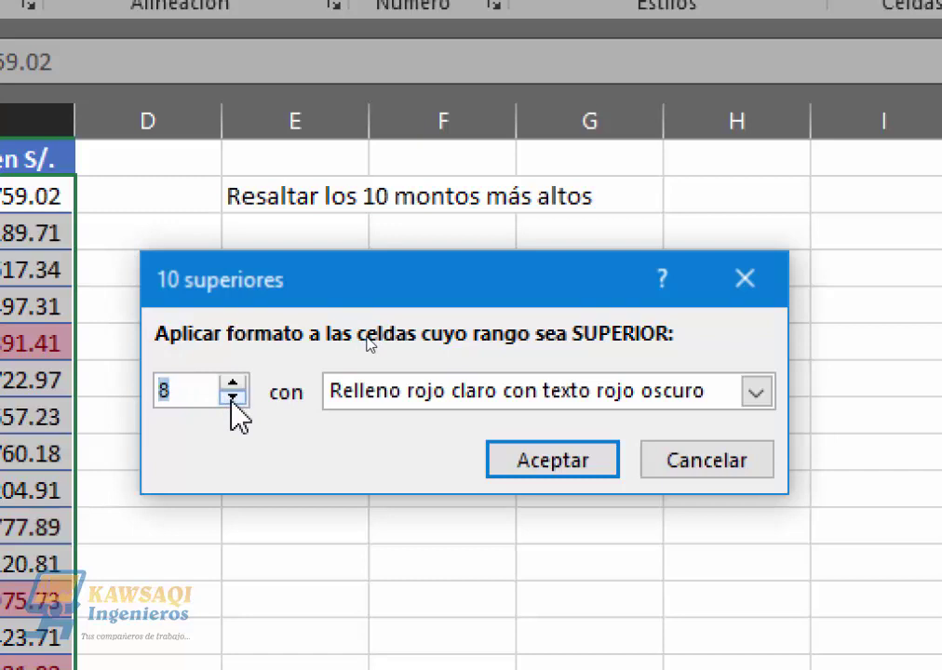
click(233, 396)
click(233, 396)
click(233, 395)
click(233, 396)
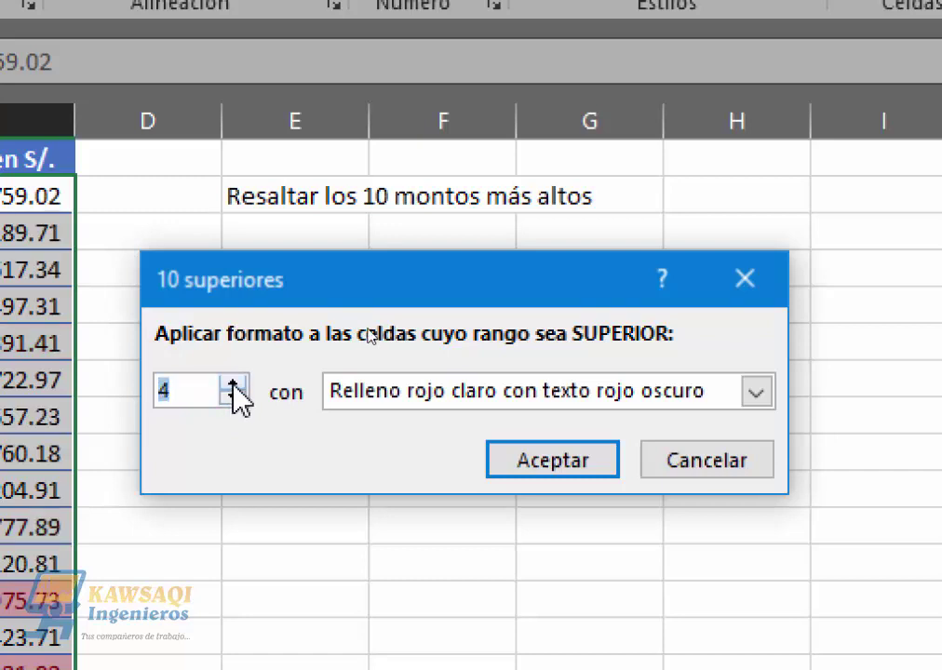
click(232, 385)
click(233, 384)
click(233, 385)
click(232, 385)
click(233, 384)
click(233, 384)
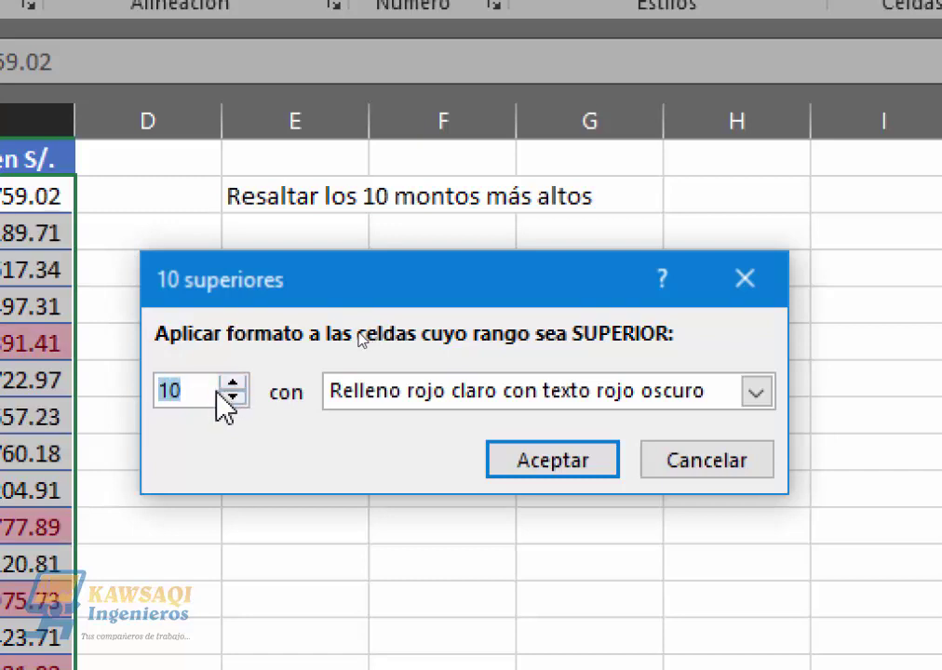
click(217, 390)
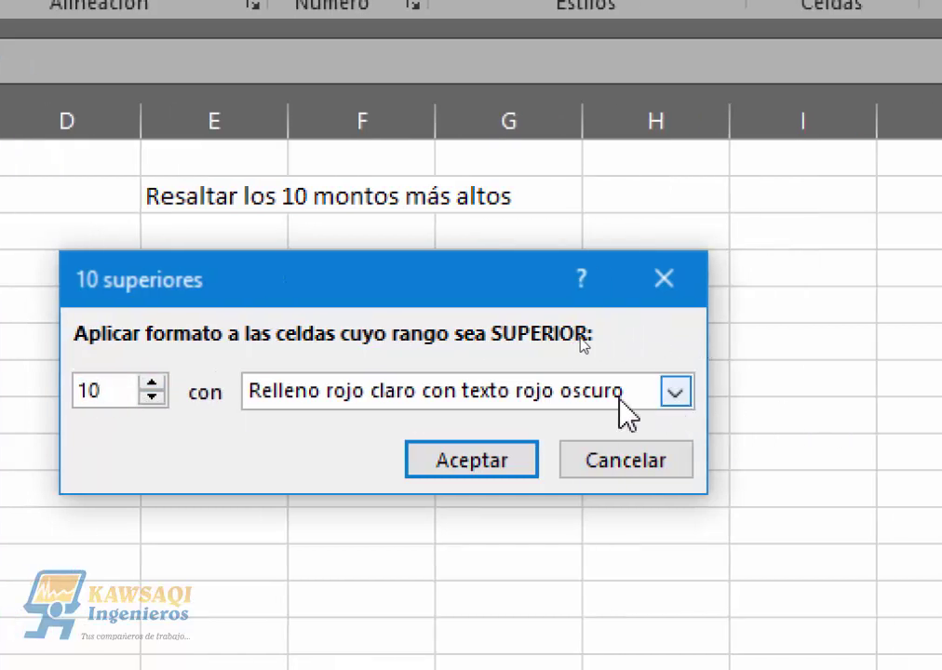
Give the Top 10 rule a custom format with yellow fill and dark blue font, and apply it to the amounts
click(445, 396)
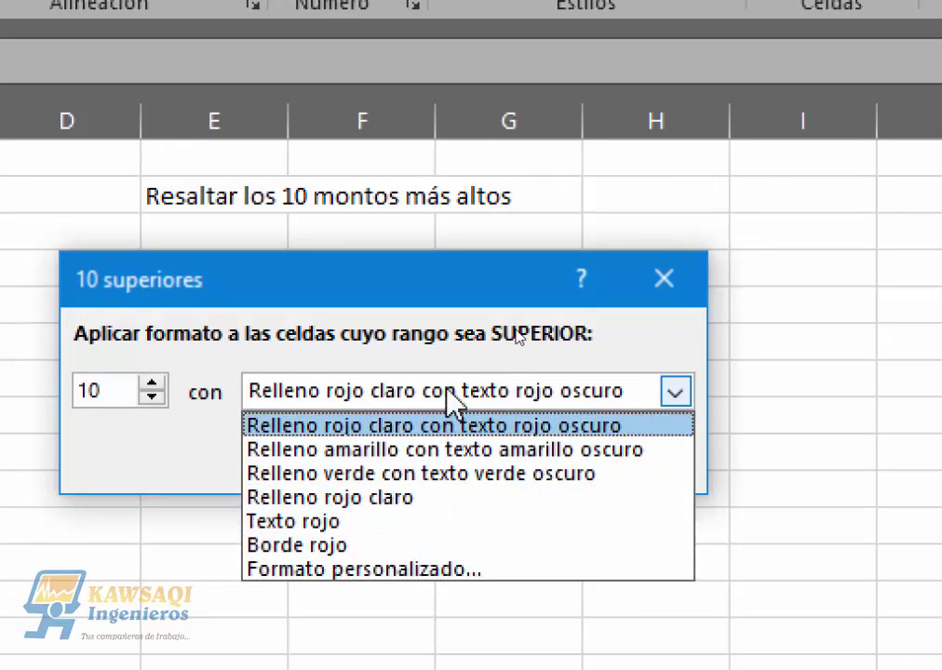
click(450, 575)
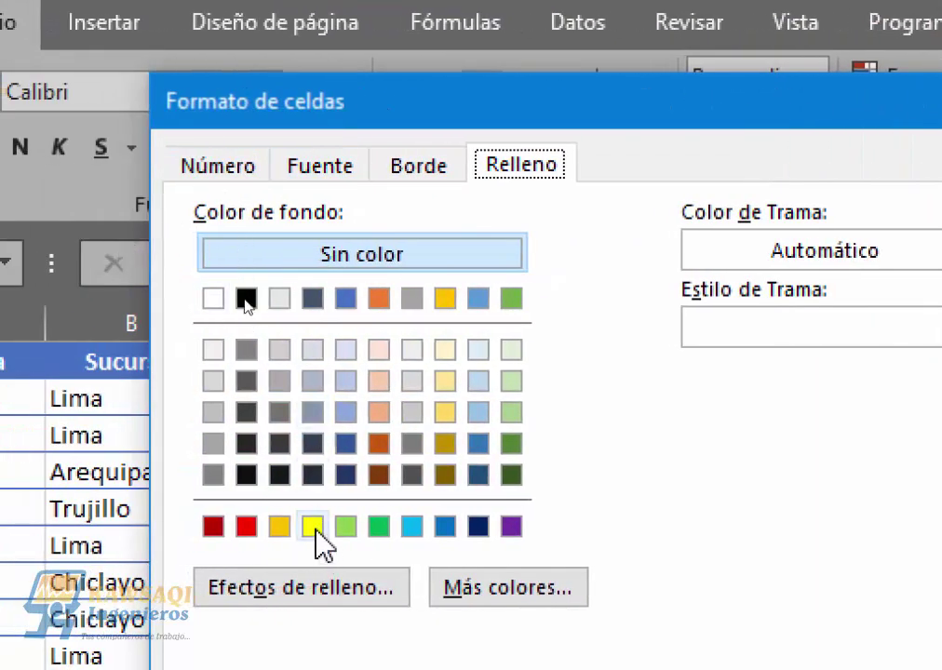
click(313, 527)
click(319, 169)
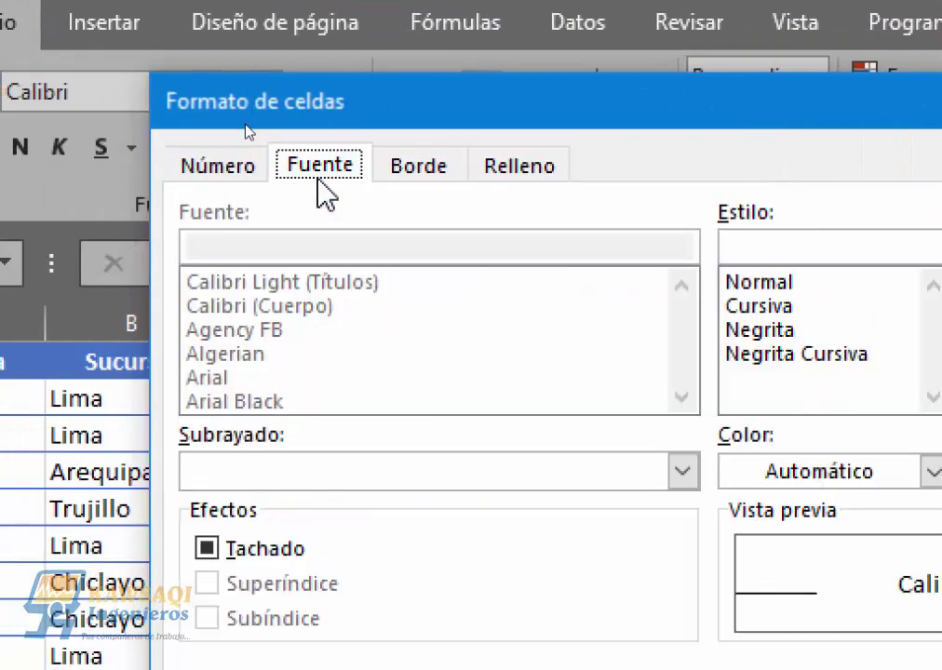
click(793, 472)
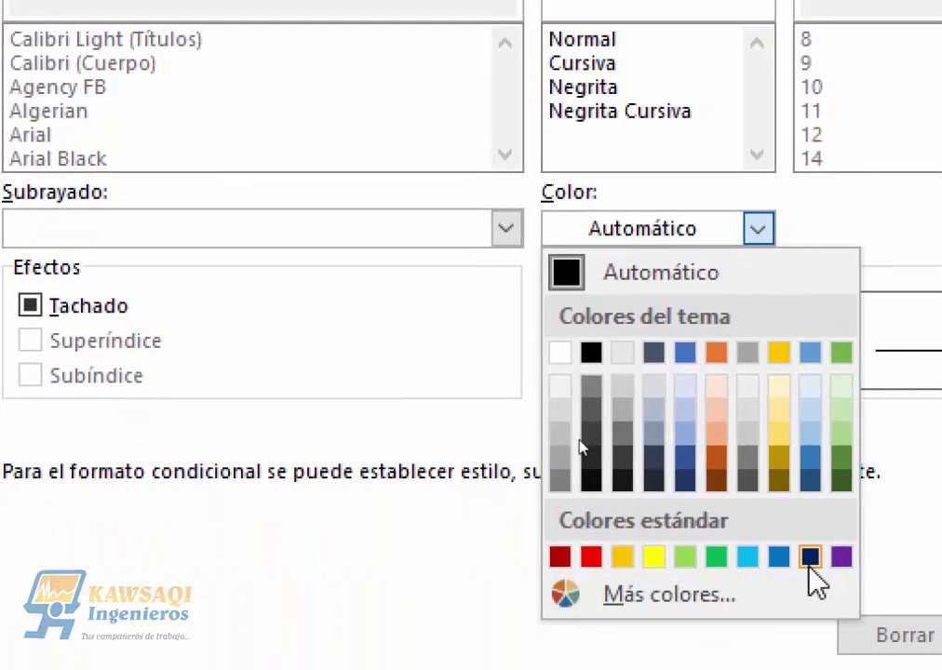
click(814, 562)
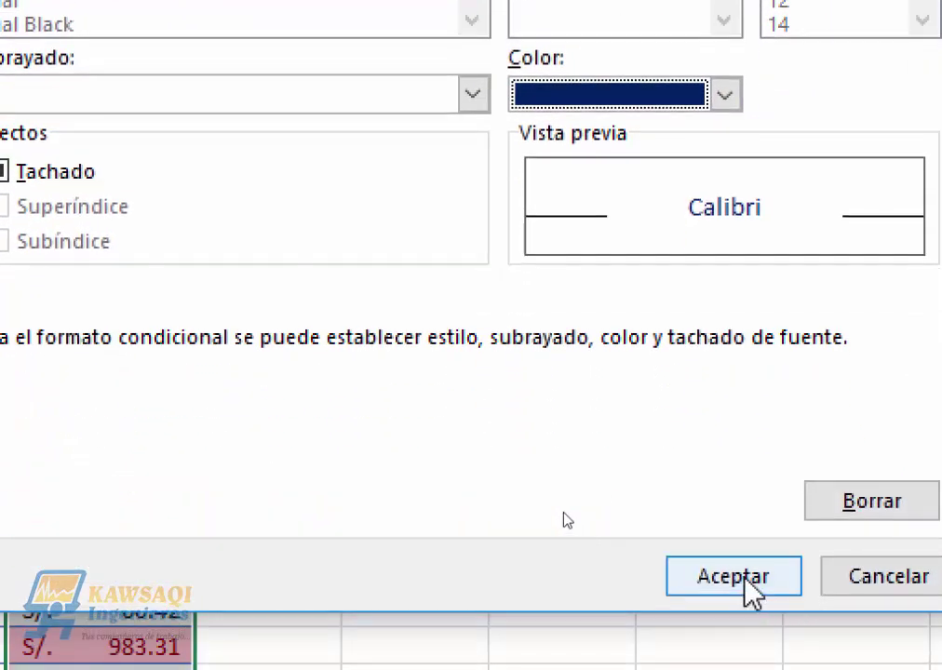
click(744, 585)
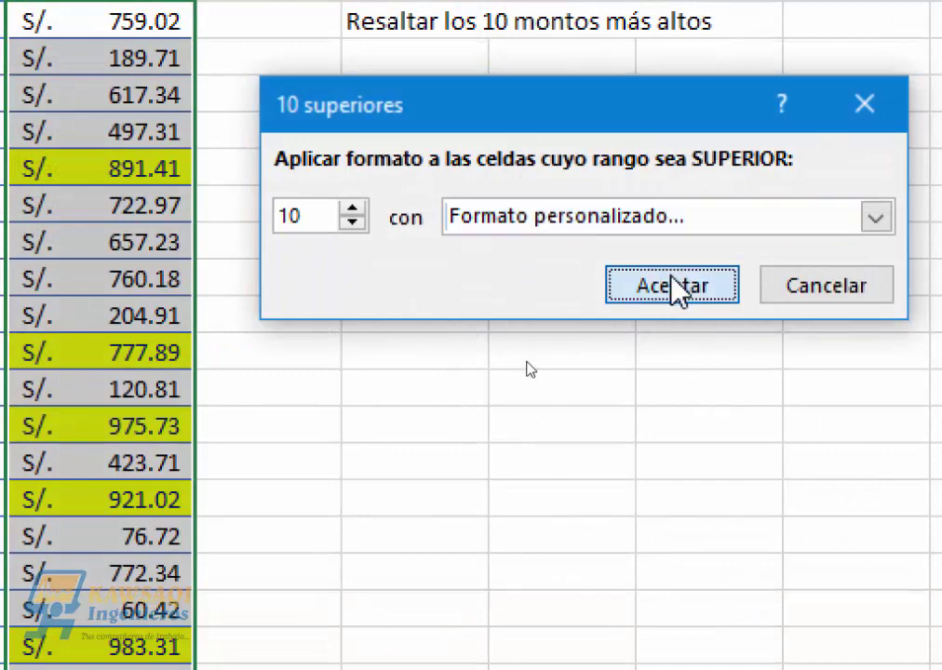
click(677, 289)
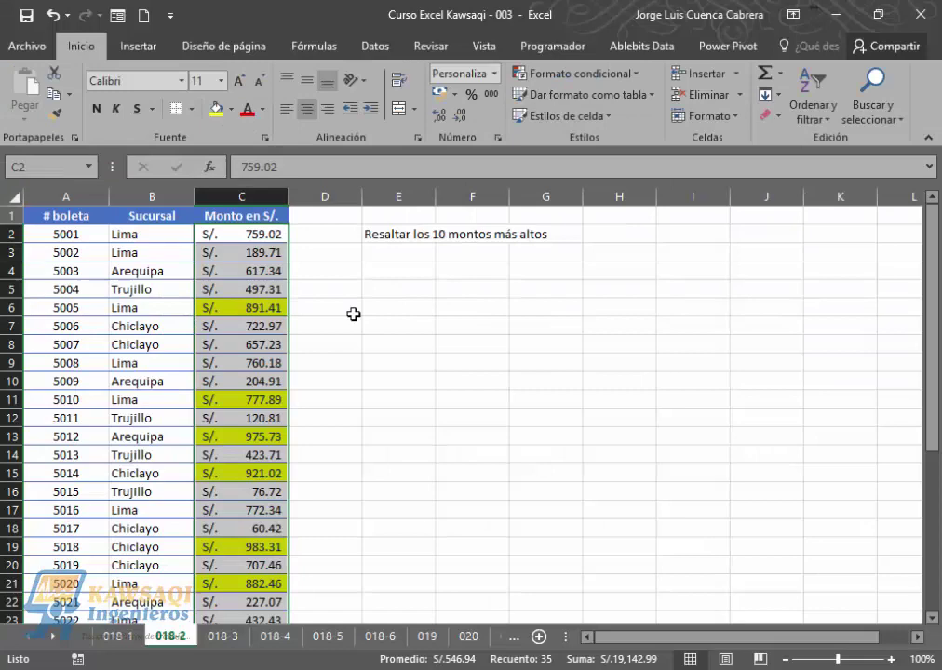
Inspect which amounts in the Monto en S/. column are highlighted by the Top 10 rule
key(ctrl+q)
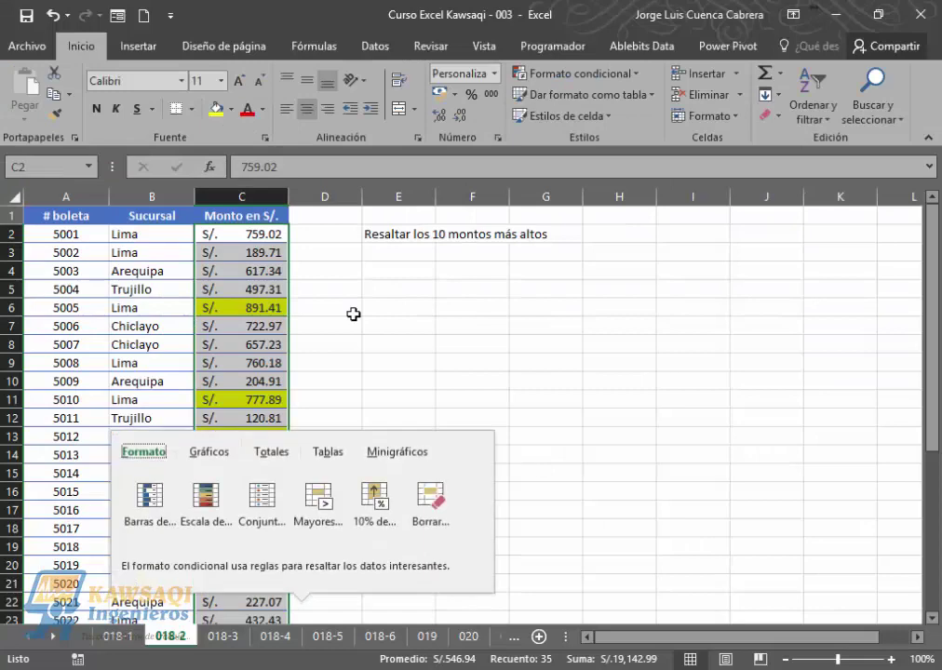
click(515, 340)
drag(934, 346, 926, 224)
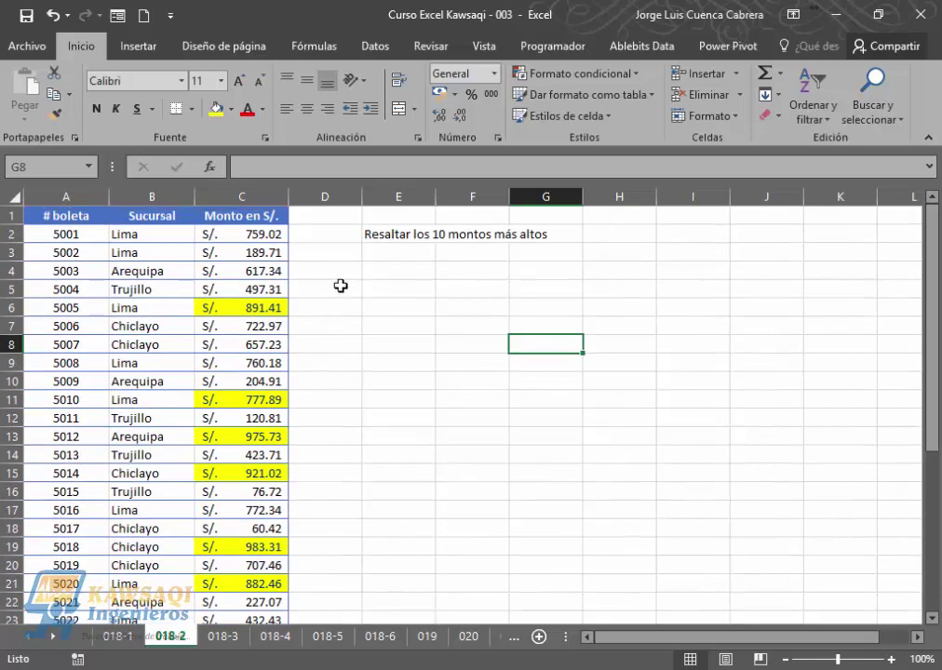
click(263, 252)
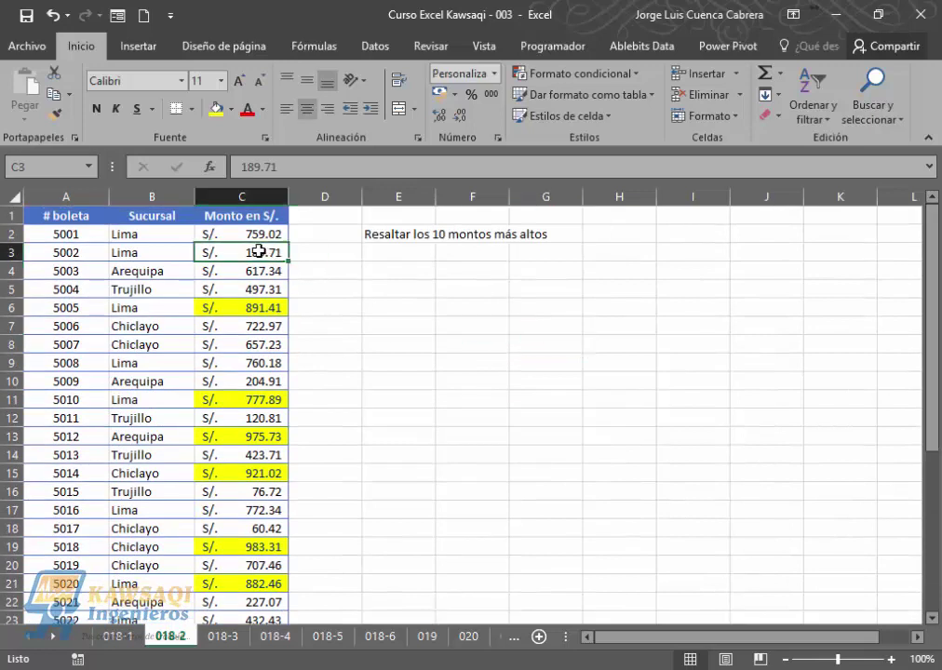
click(244, 357)
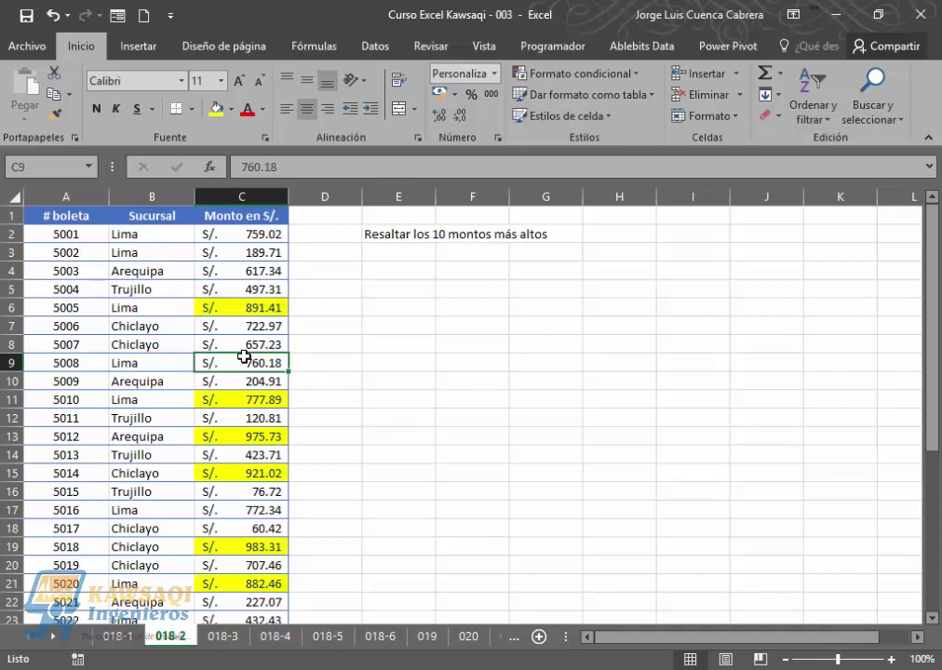
click(235, 398)
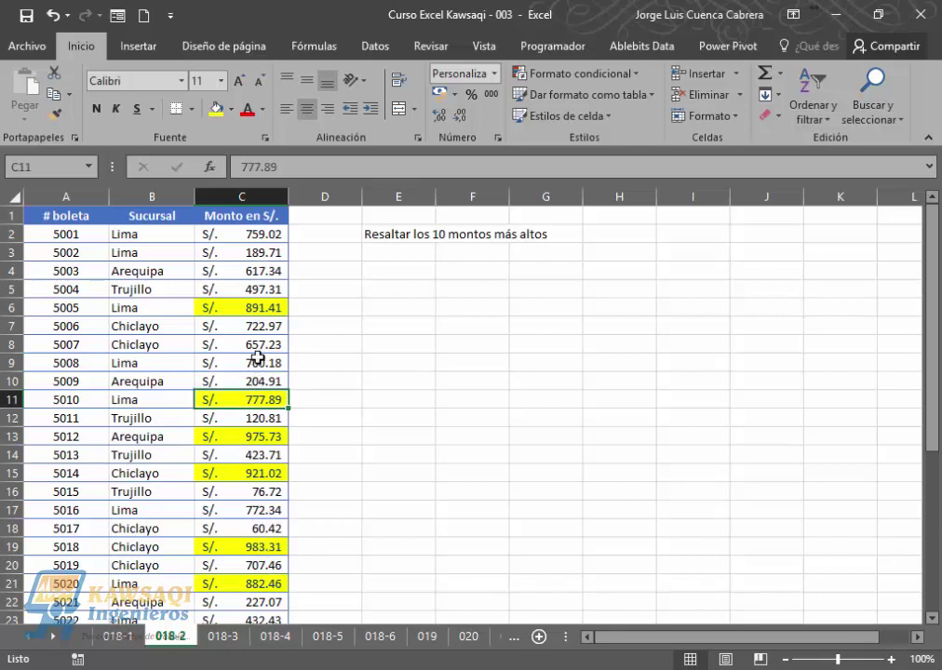
click(247, 310)
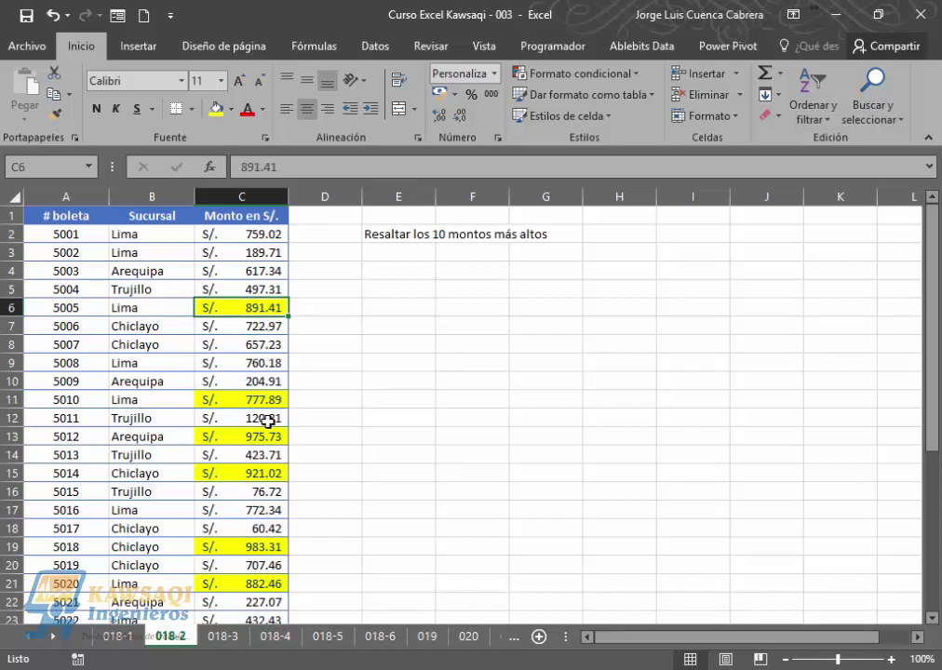
Change the amount in C10 to 1000 and check the highlighting of the column
click(261, 383)
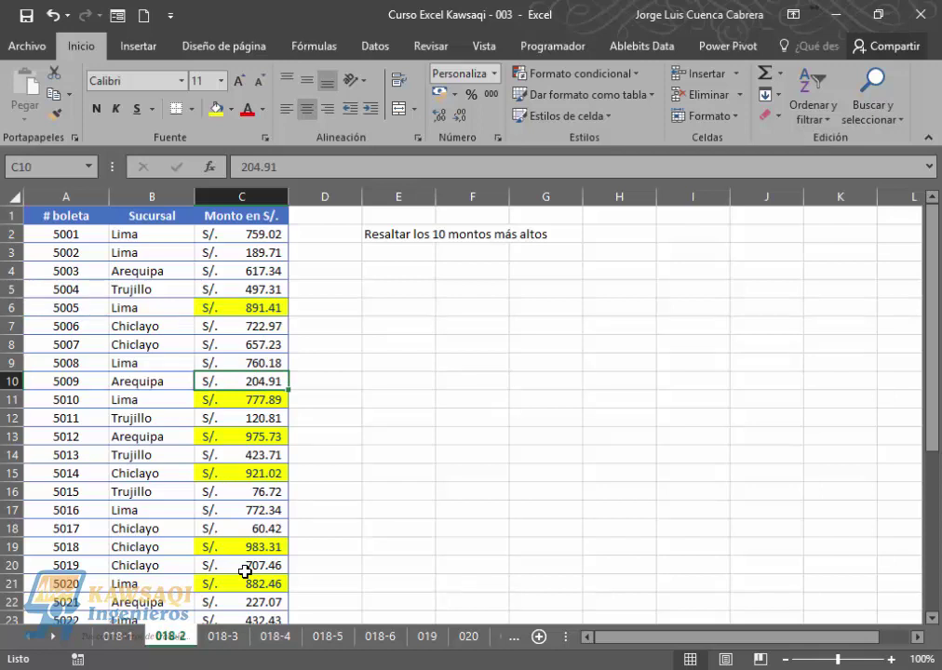
text(1000)
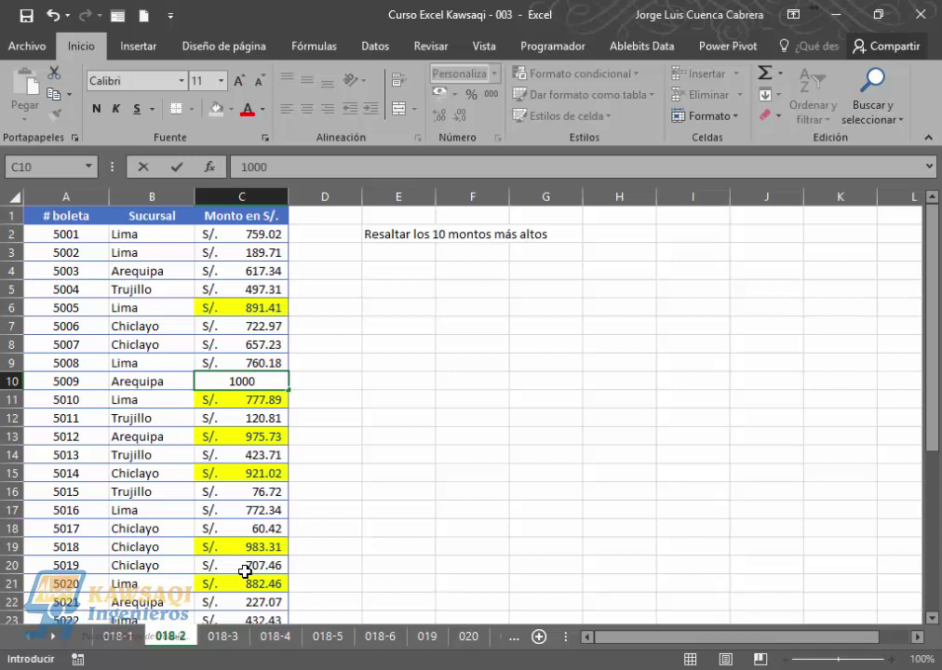
key(Return)
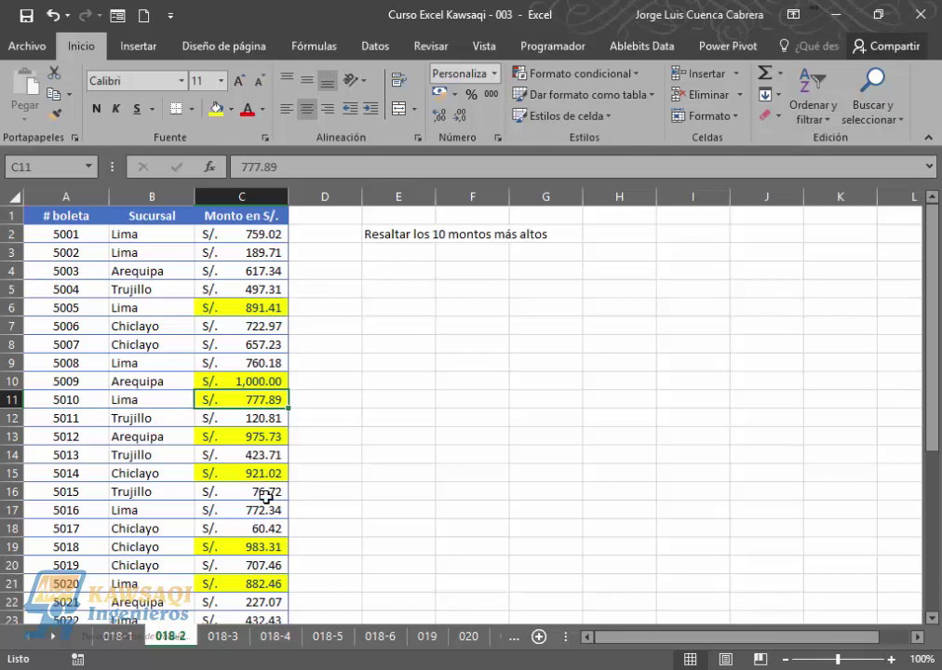
drag(934, 320, 915, 267)
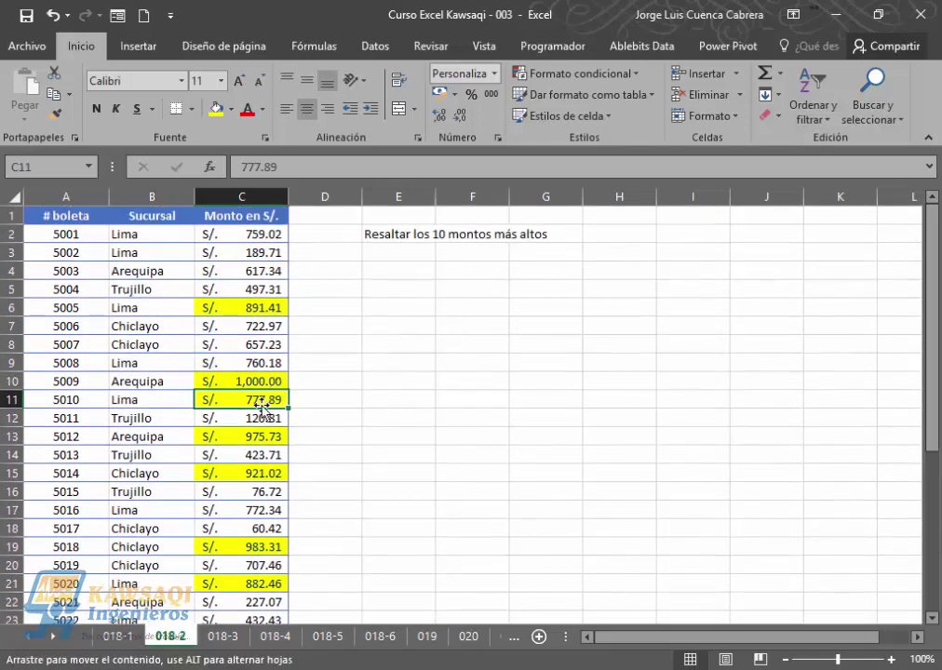
click(257, 414)
click(255, 402)
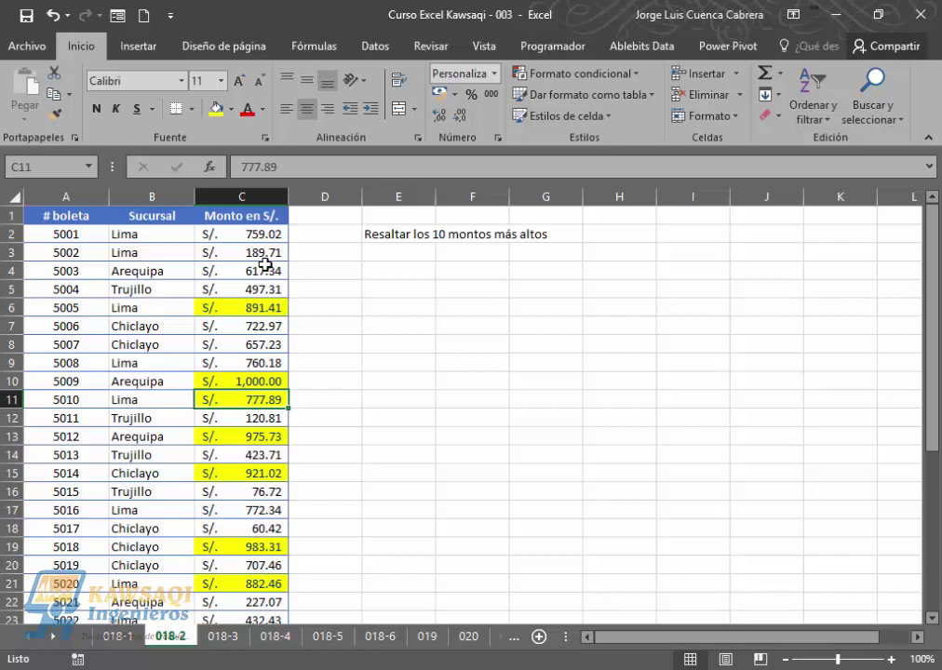
Change the amount in C14 to 2000 and compare its highlighting with that of C11
click(254, 457)
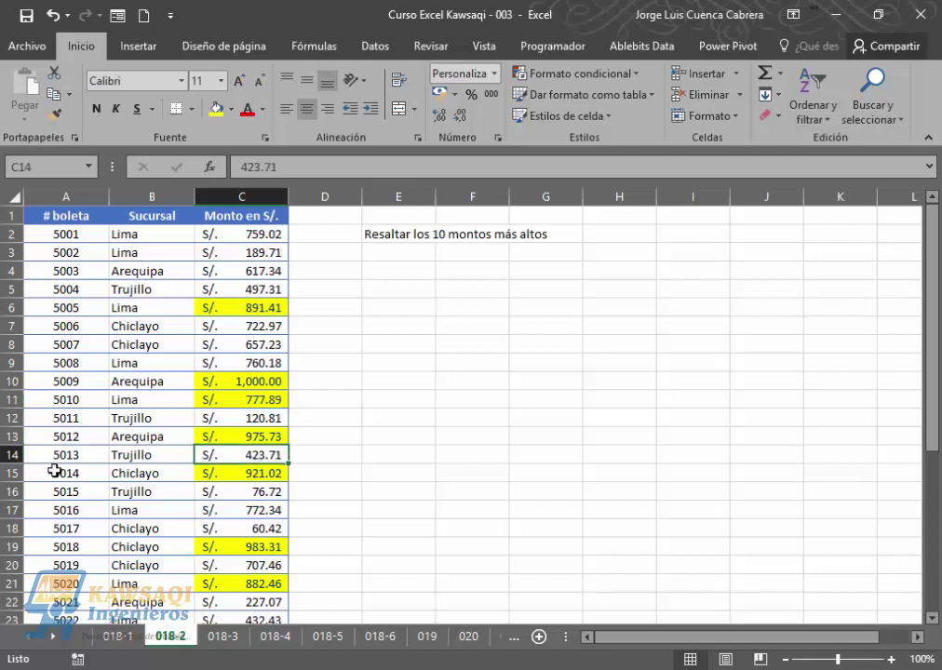
text(2000)
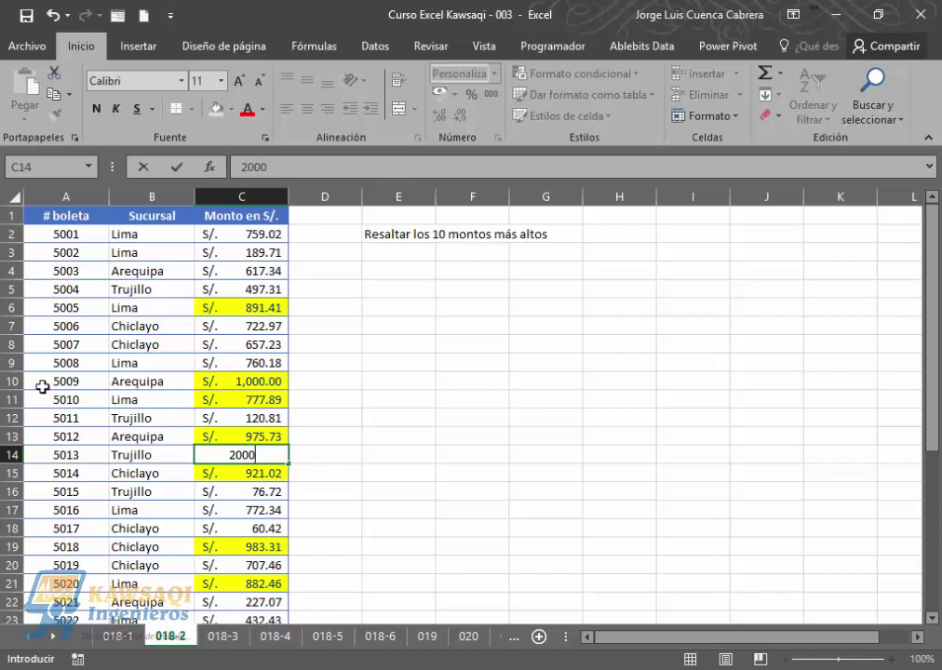
key(Return)
click(240, 455)
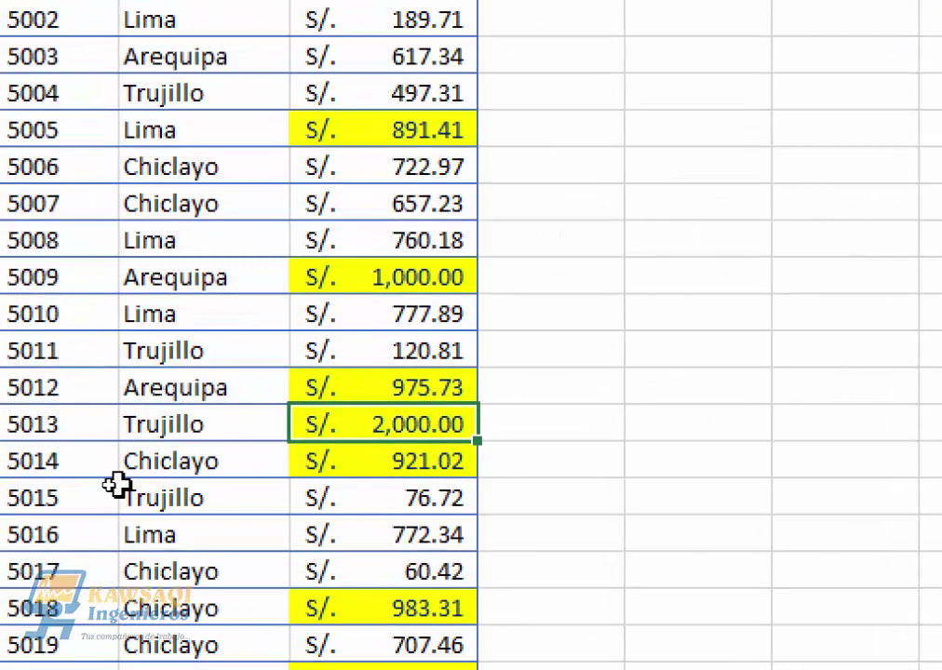
click(438, 314)
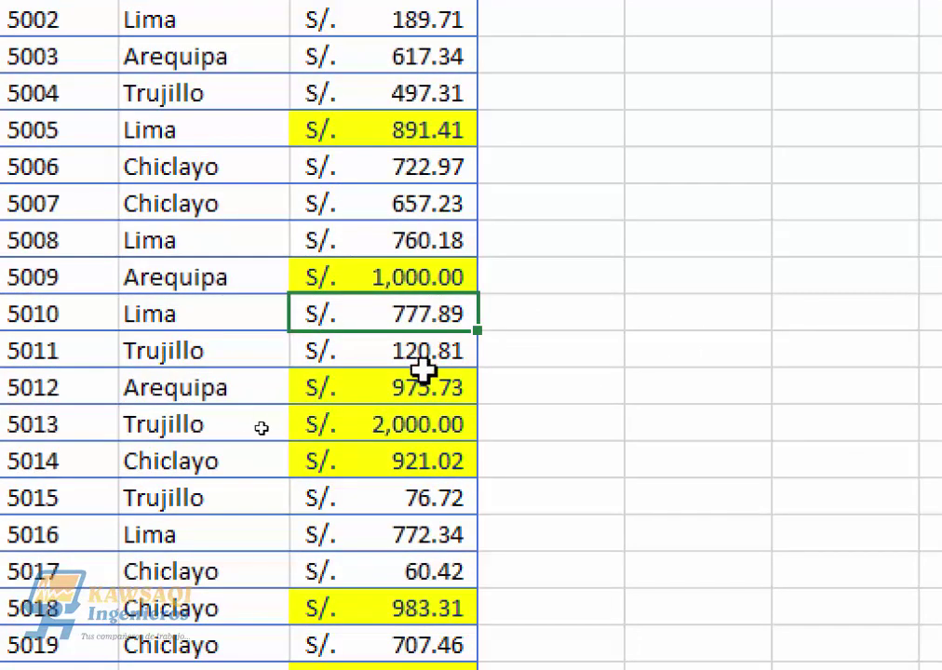
click(417, 426)
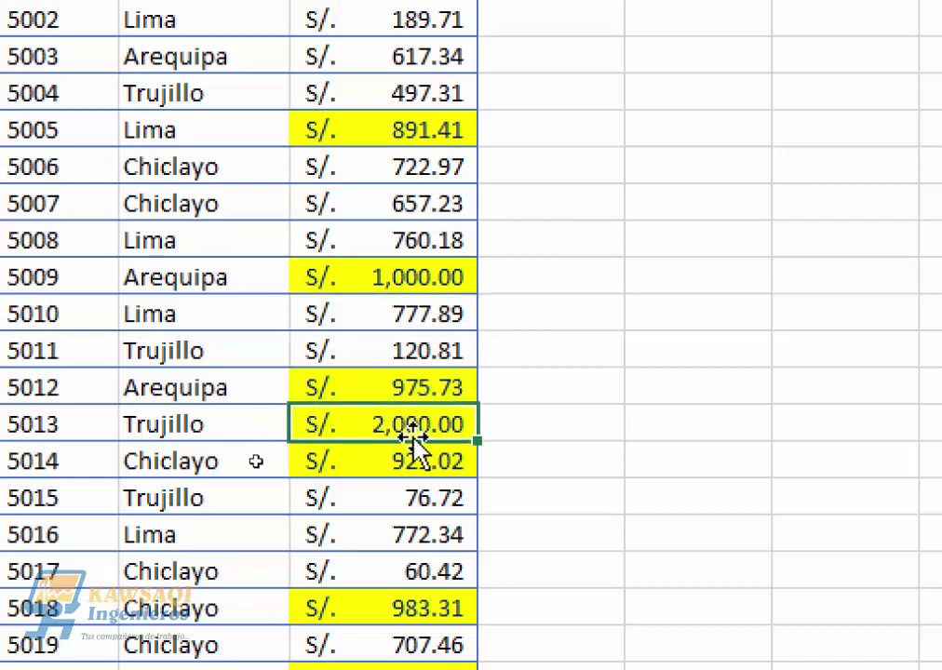
click(396, 318)
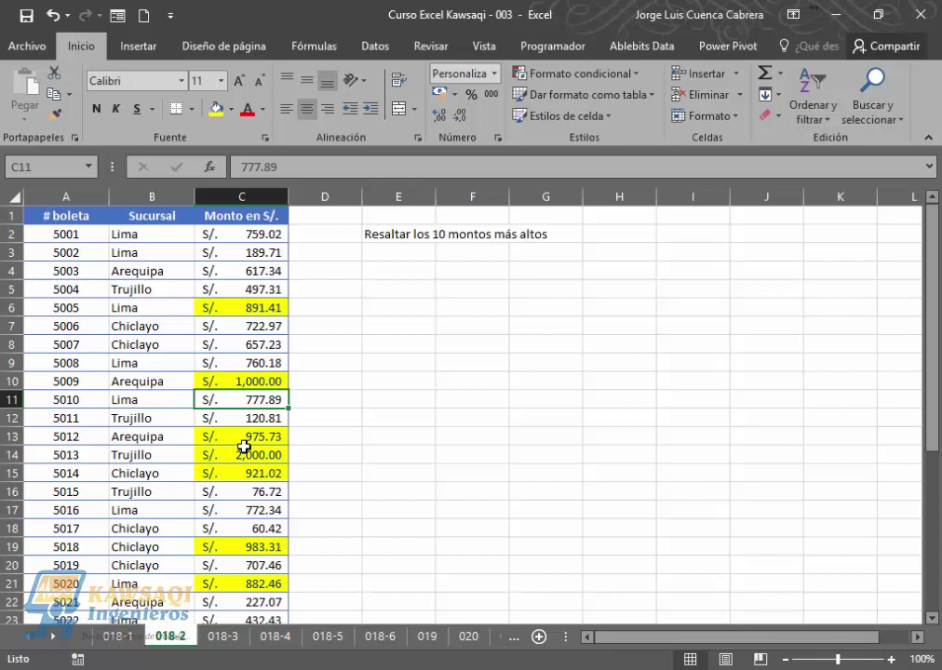
Select all the amounts and review the available top and bottom conditional formatting rules without applying any
drag(229, 234, 263, 590)
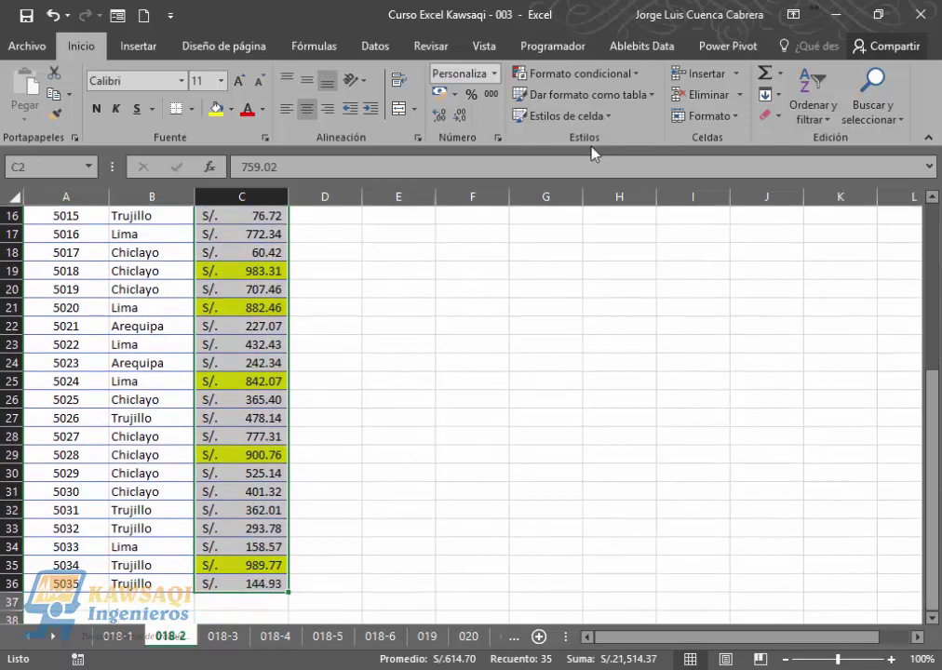
click(630, 77)
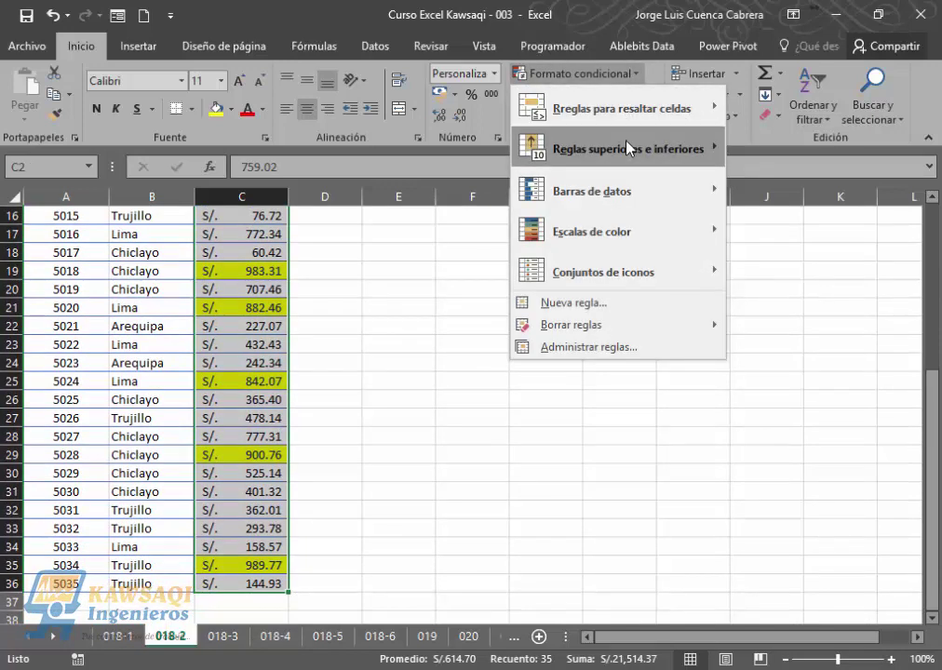
mouse_move(633, 149)
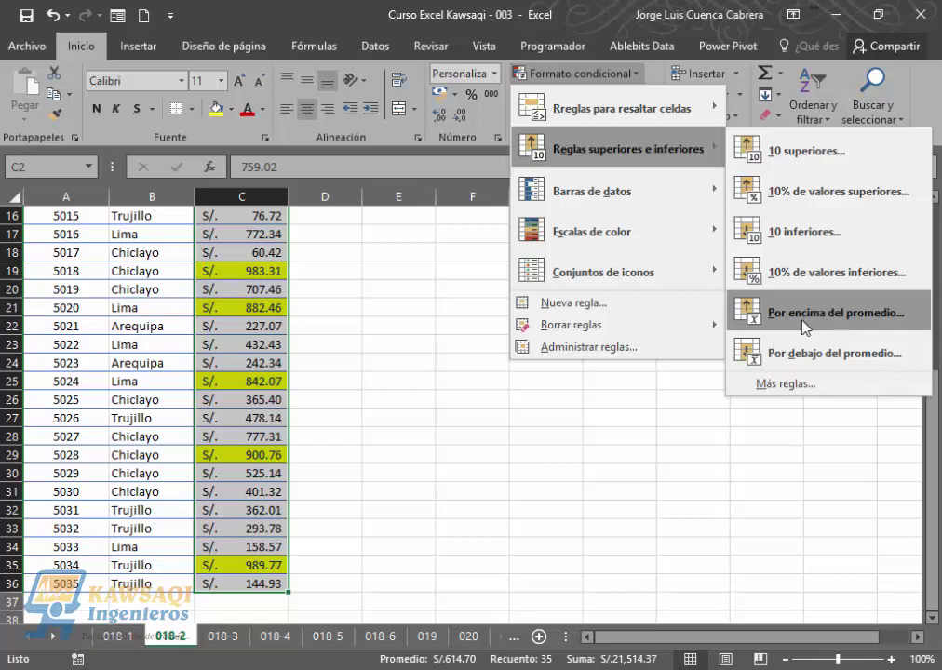
click(324, 359)
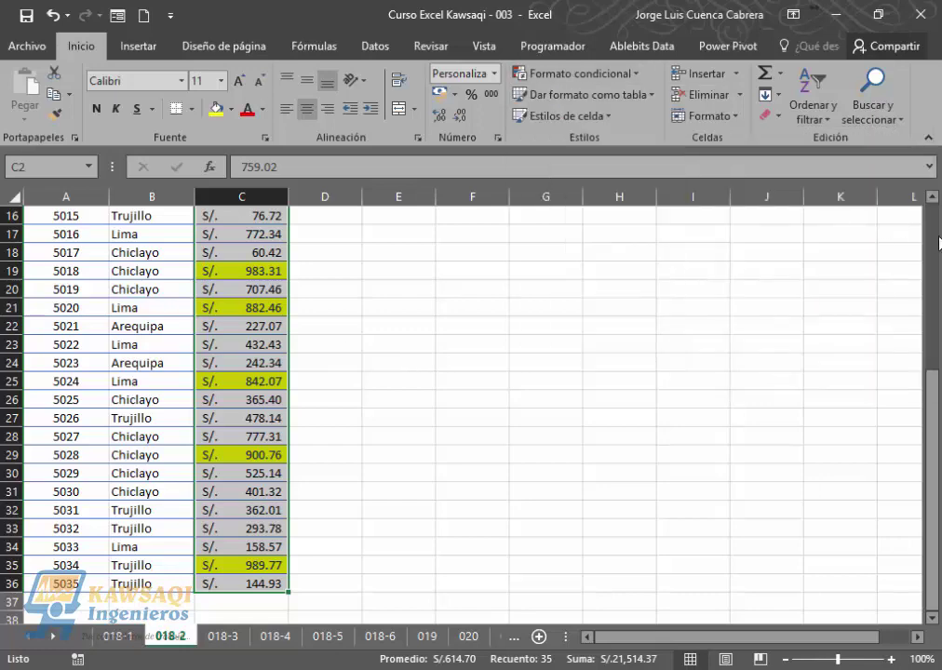
scroll(935, 233, up, 5)
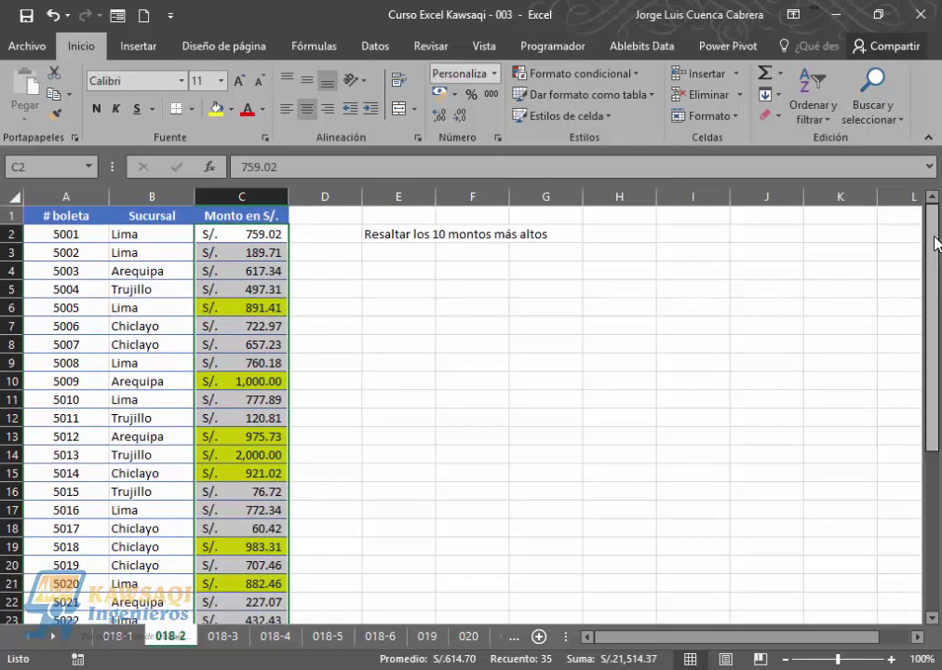
On sheet 018-3, apply light blue solid-fill data bars to all the amounts in the Monto en S/. column
click(223, 641)
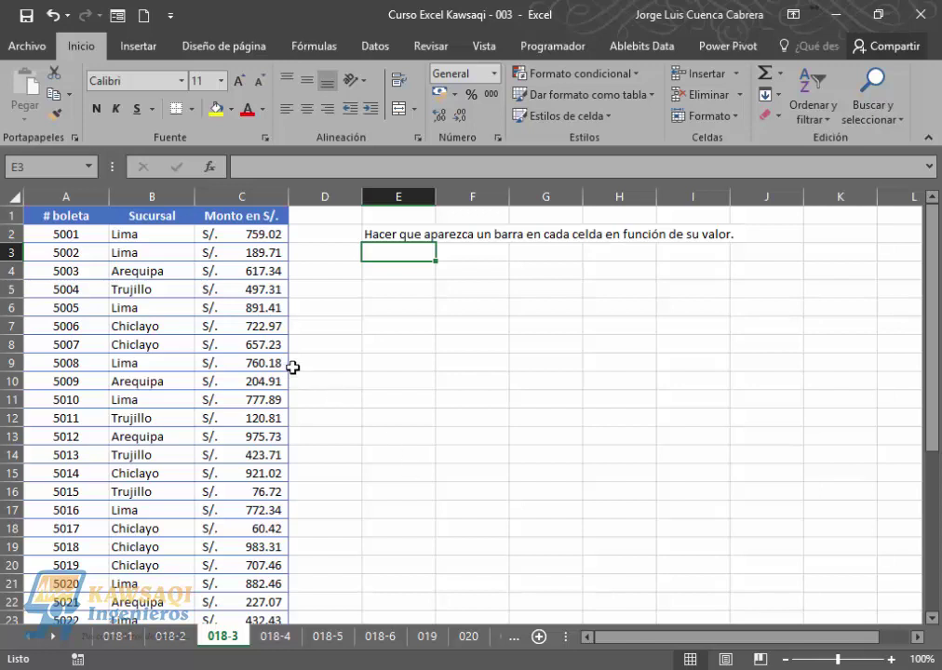
drag(245, 234, 268, 585)
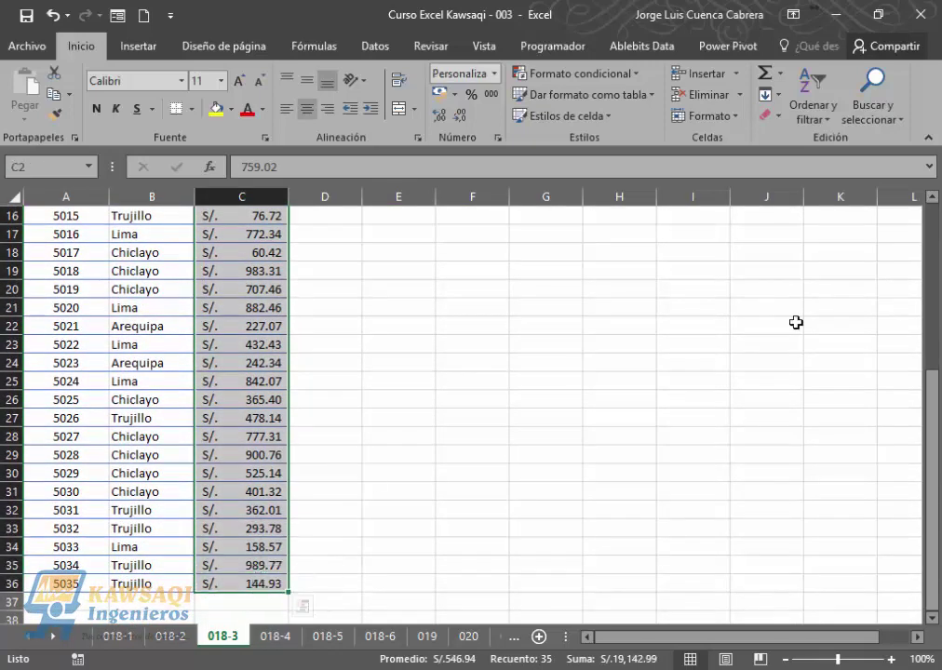
click(929, 280)
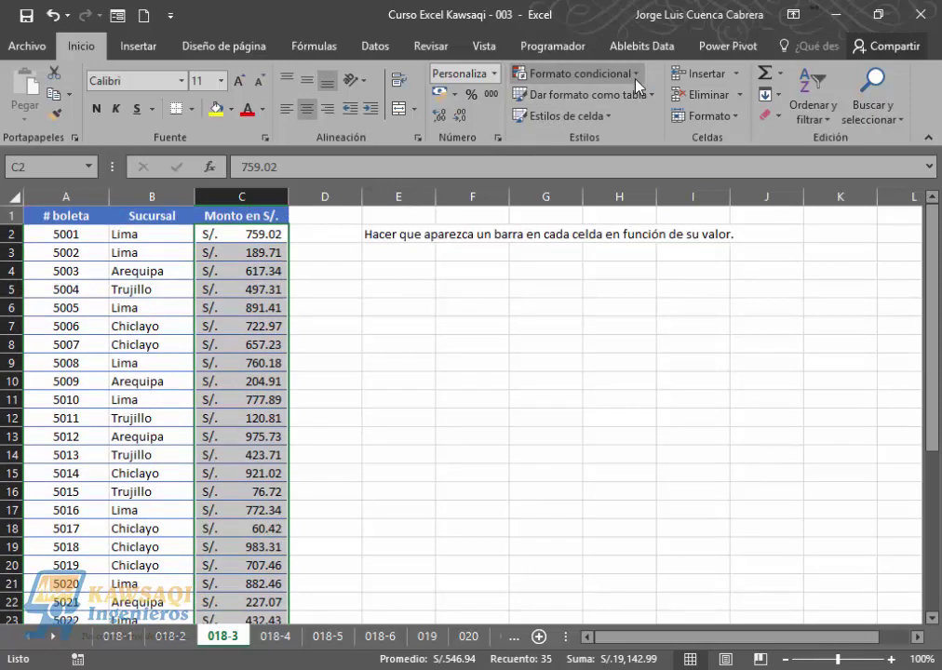
click(638, 83)
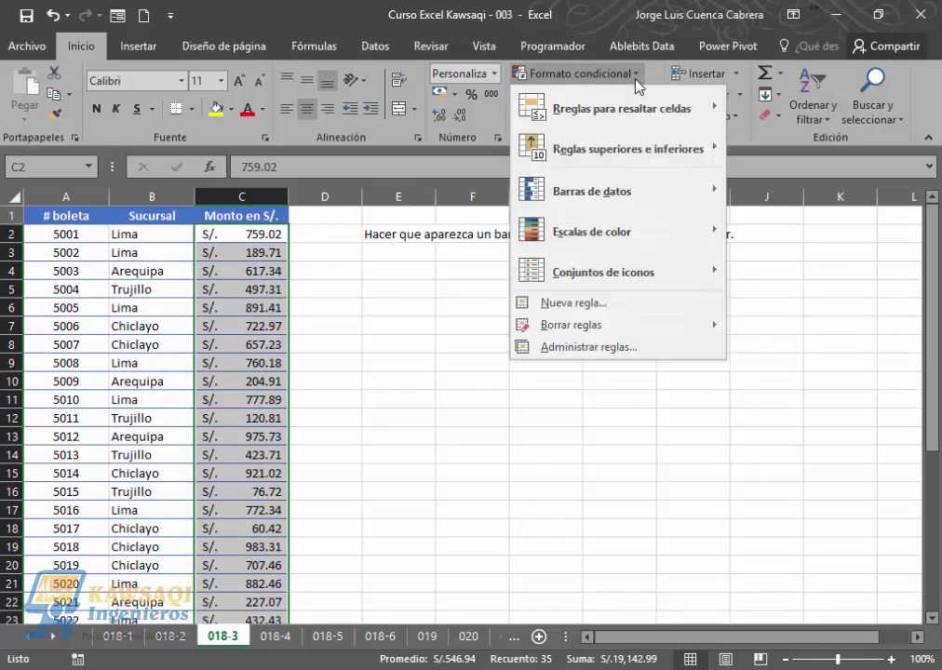
click(634, 198)
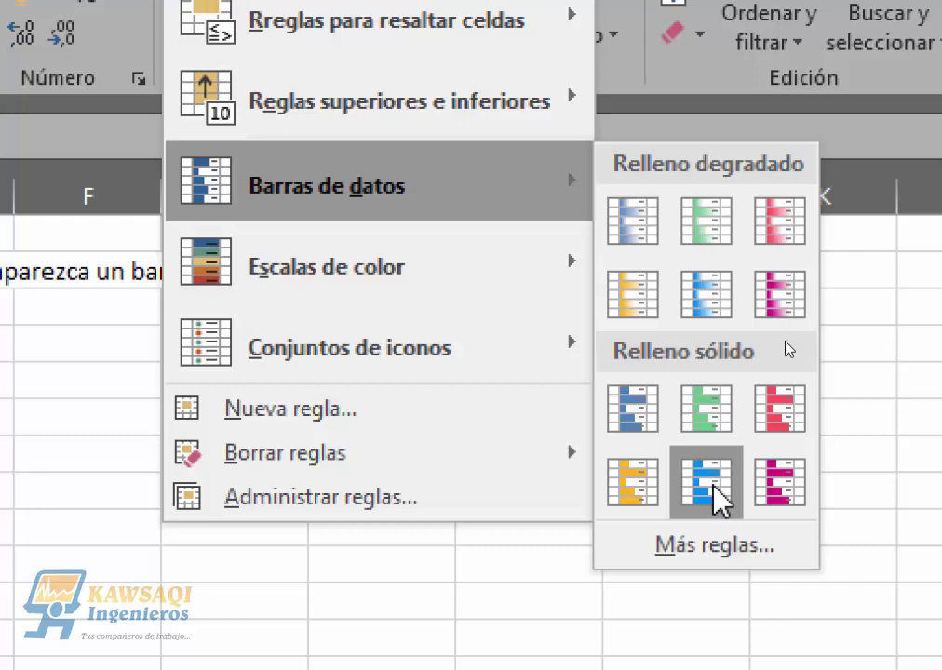
click(721, 493)
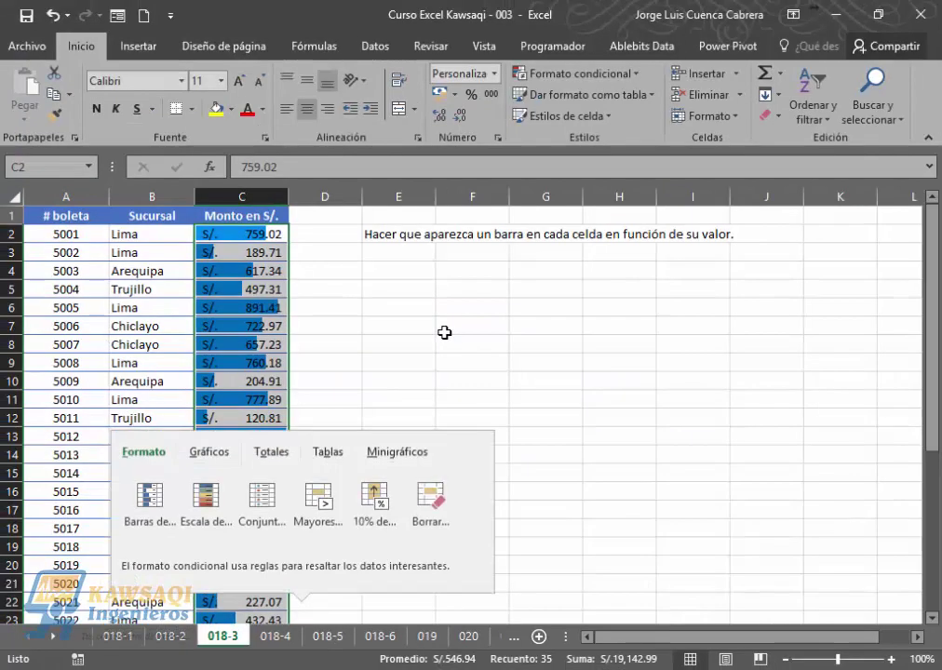
click(197, 529)
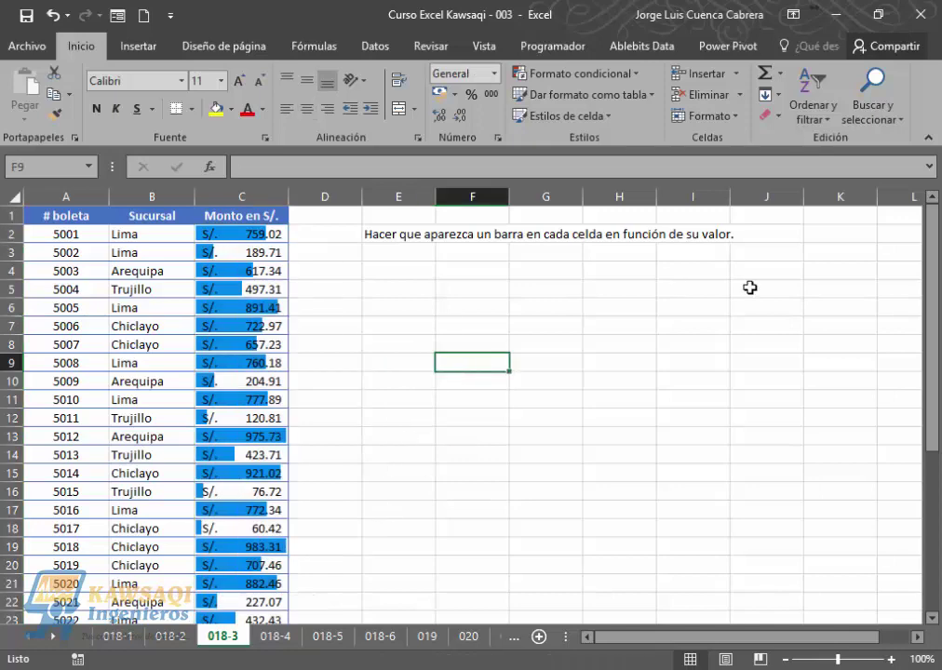
Review the data bars down the column, and change the amount in C3 to 600
drag(936, 250, 935, 381)
drag(938, 454, 886, 187)
click(259, 363)
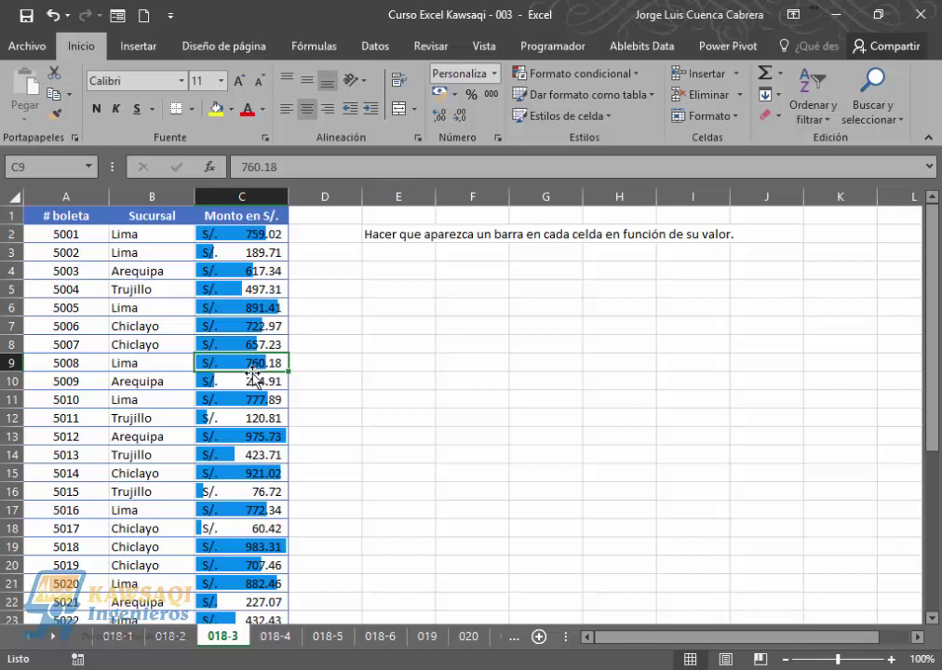
click(255, 249)
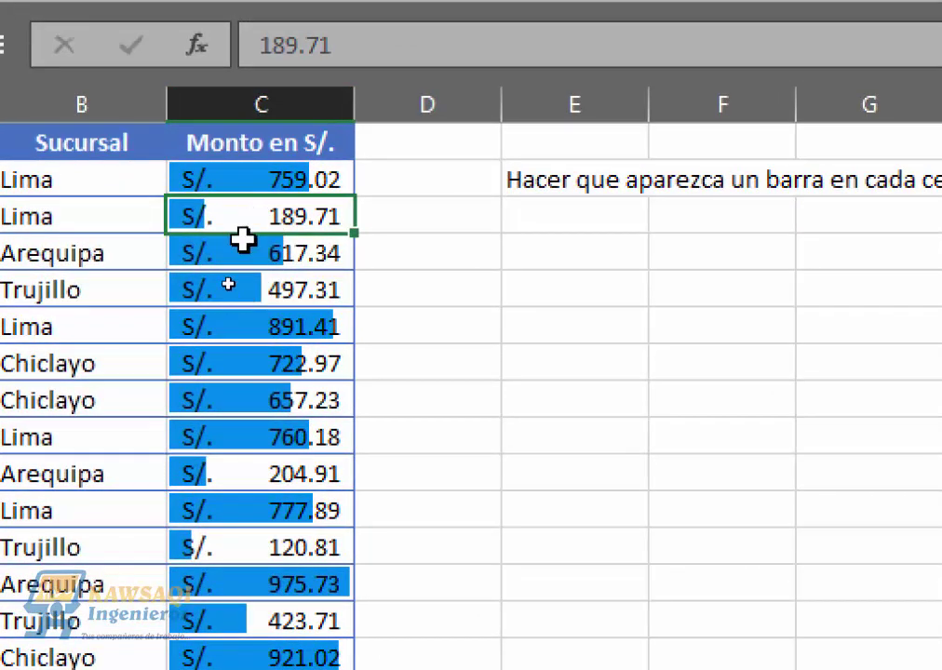
text(600)
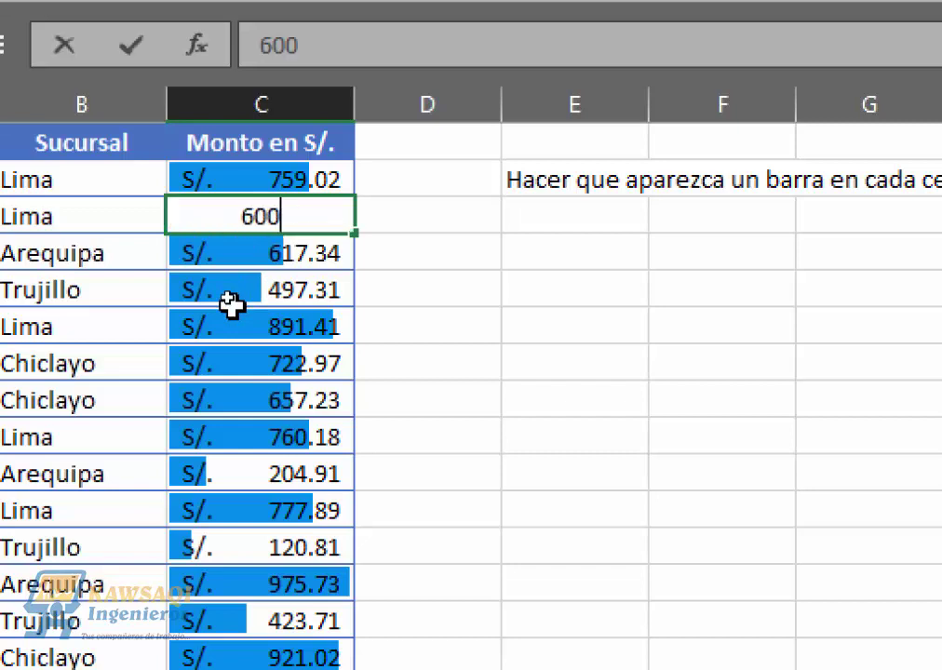
key(Return)
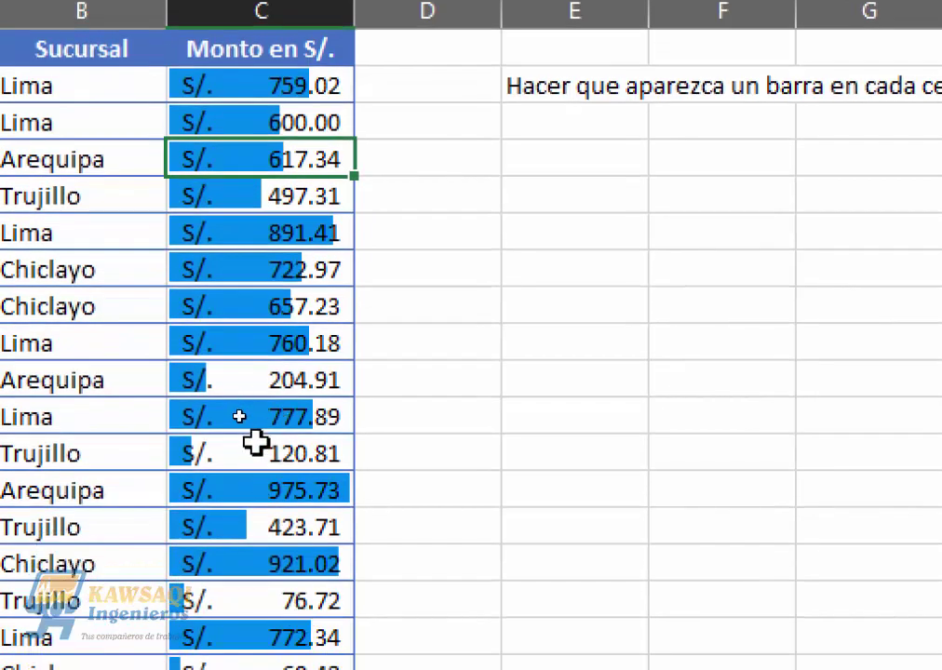
Change the amount in C12 to 1500 and compare its data bar with those of other amounts in the column
click(257, 546)
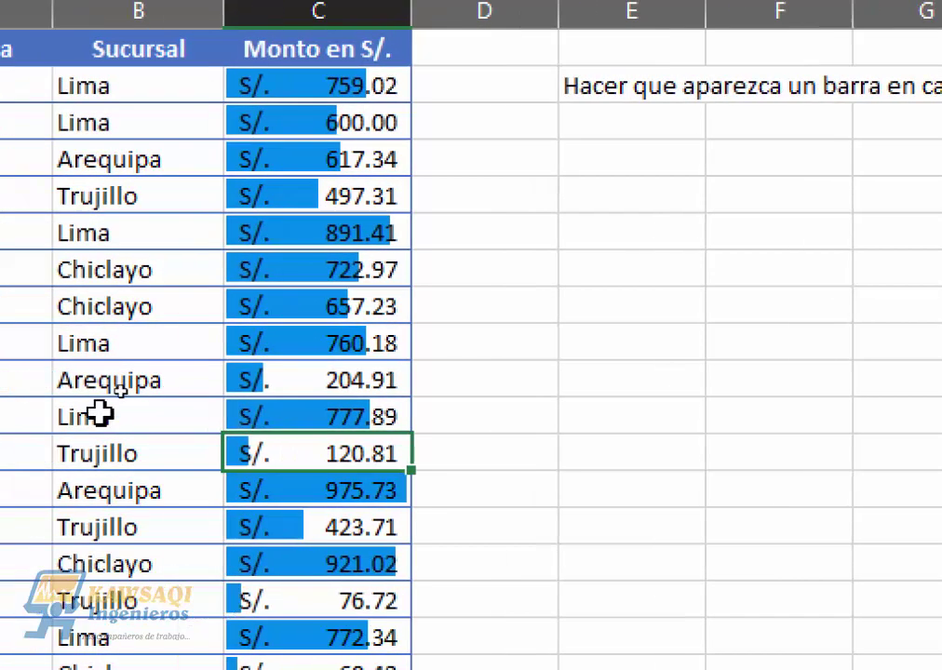
text(1,50)
text(00)
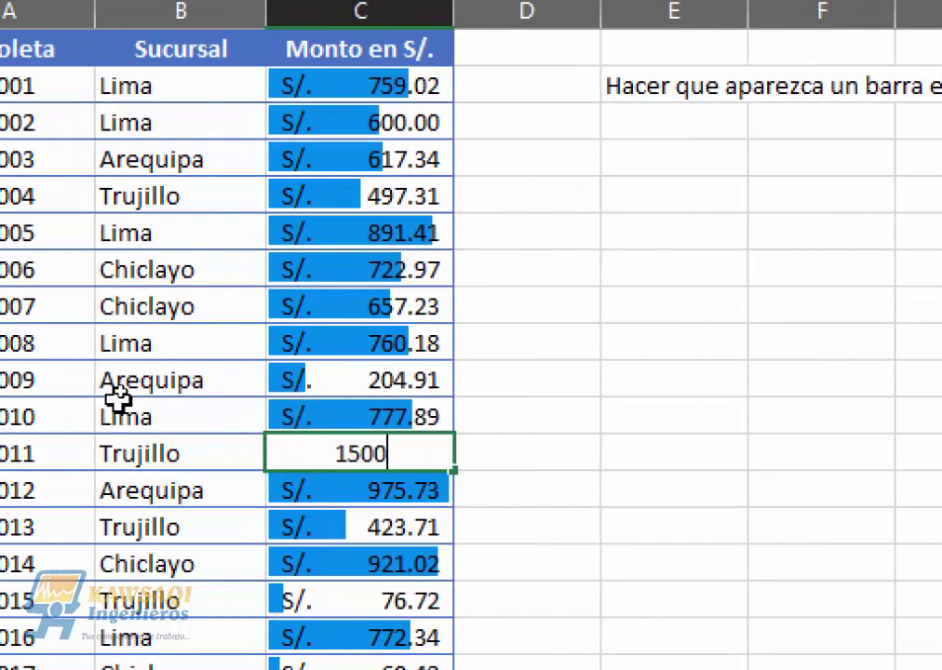
key(Return)
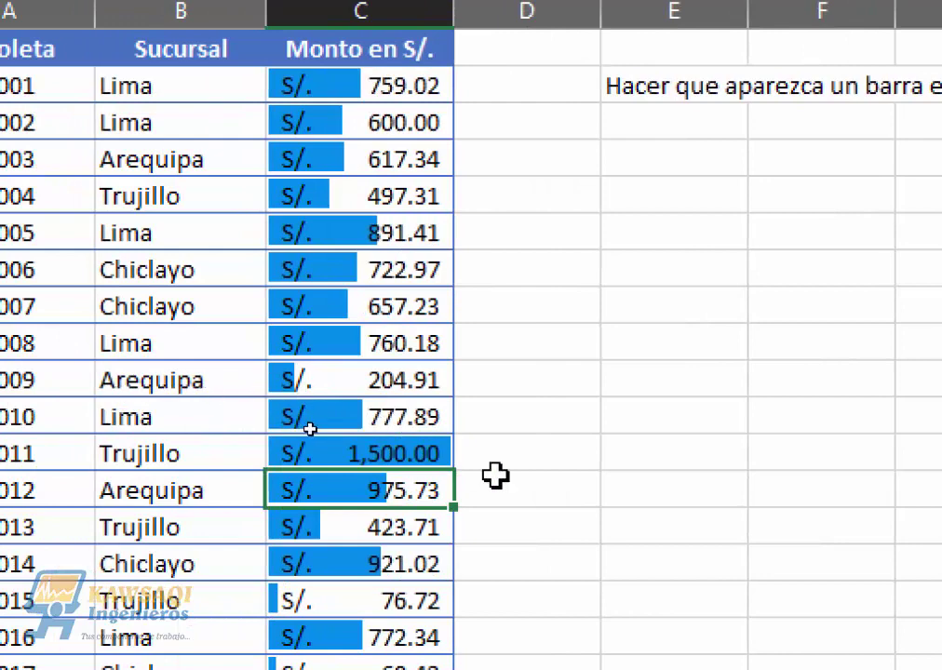
click(418, 452)
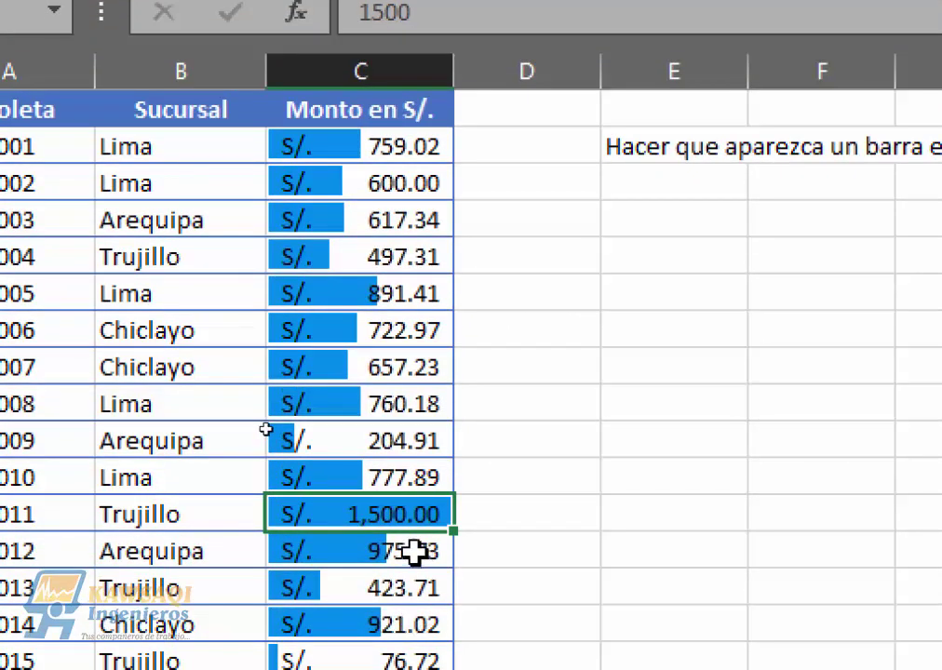
click(415, 552)
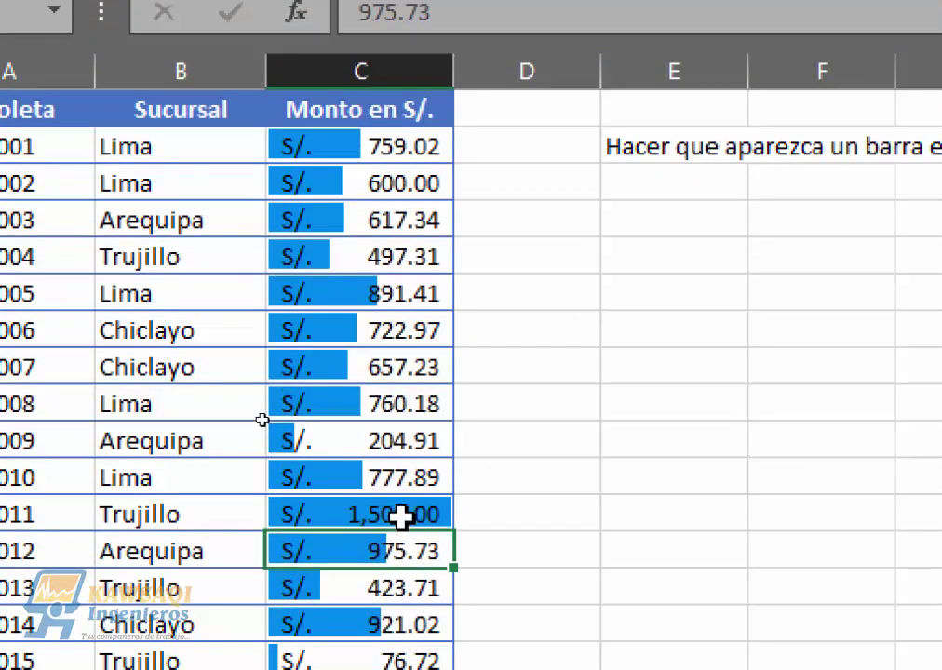
click(401, 518)
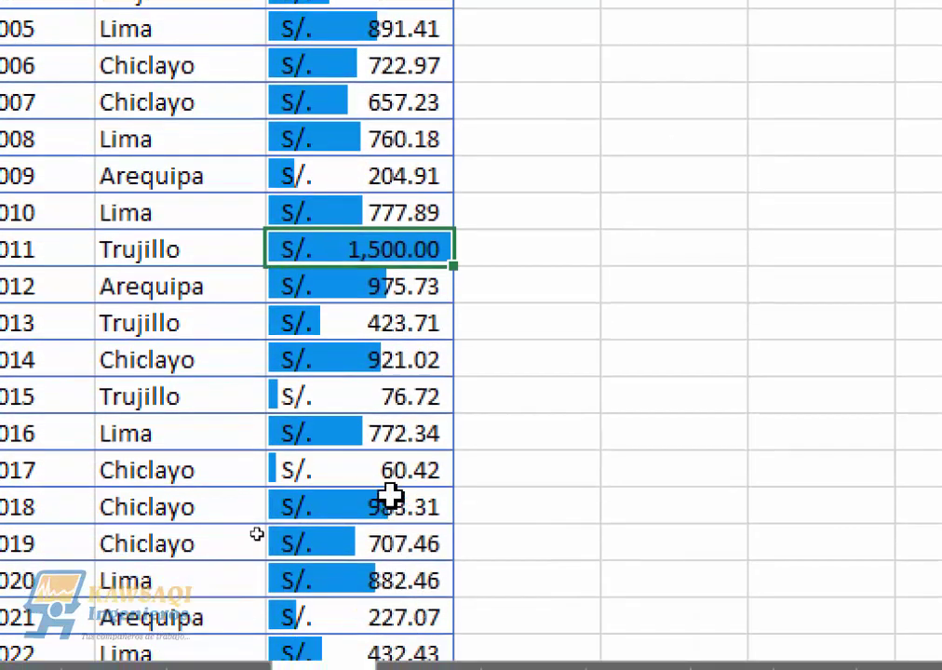
click(398, 554)
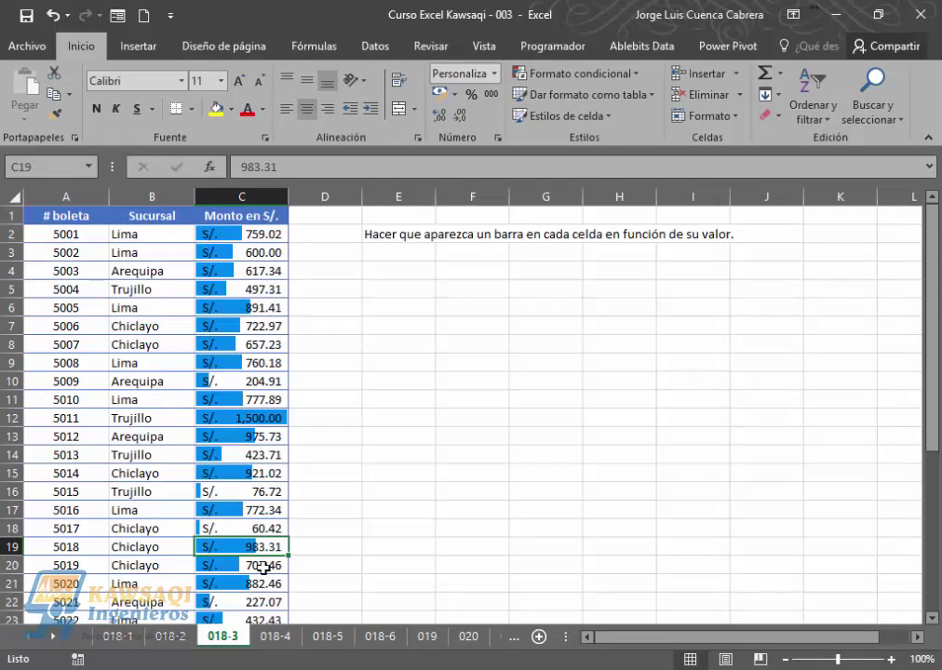
click(265, 347)
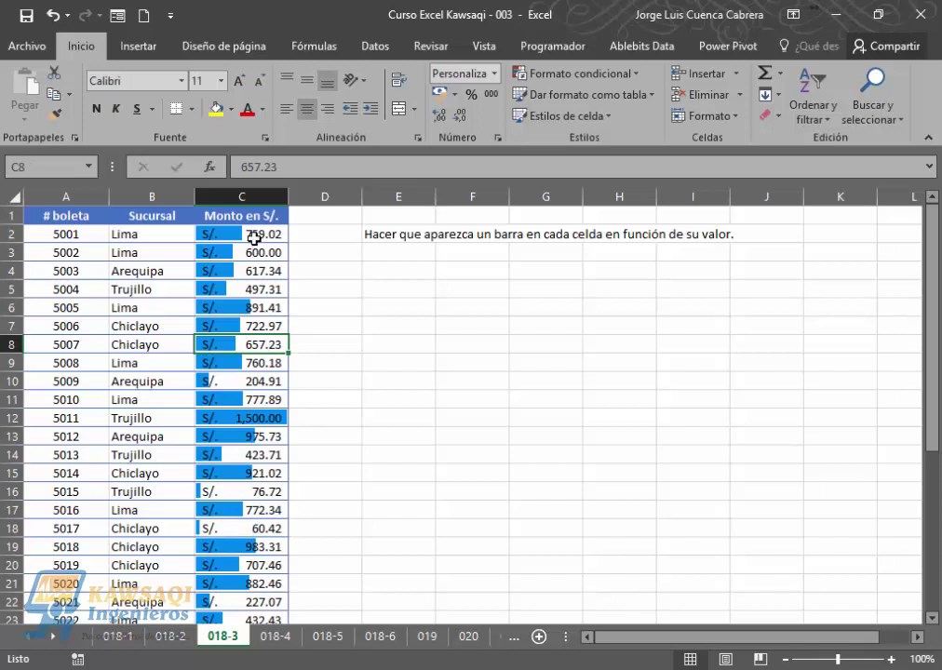
On sheet 018-4, apply the unrimmed green, yellow and red traffic-light icon set to all the amounts in Monto en S/
click(275, 639)
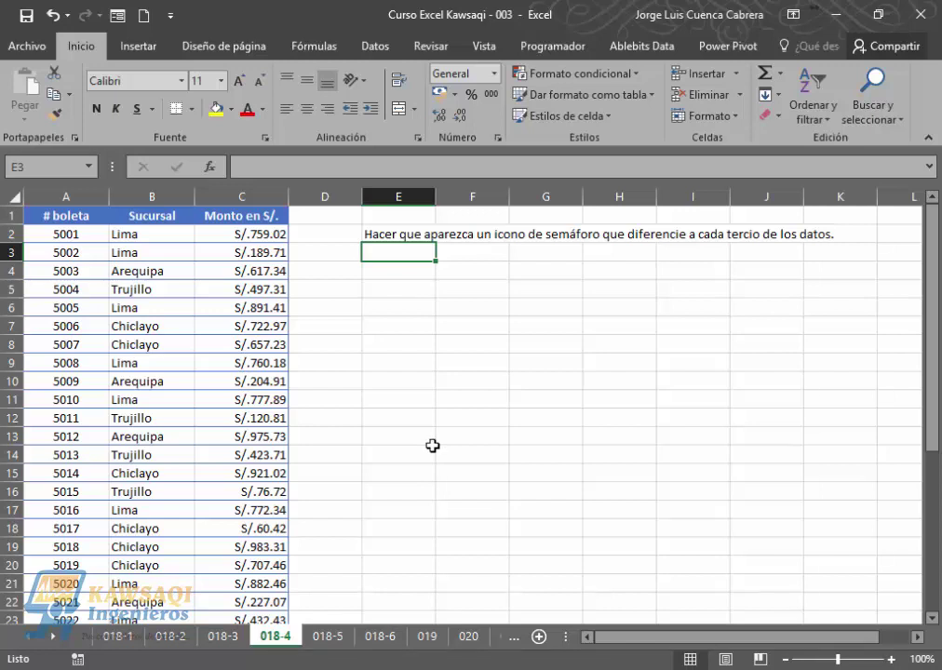
click(244, 235)
drag(244, 235, 253, 582)
scroll(931, 366, up, 5)
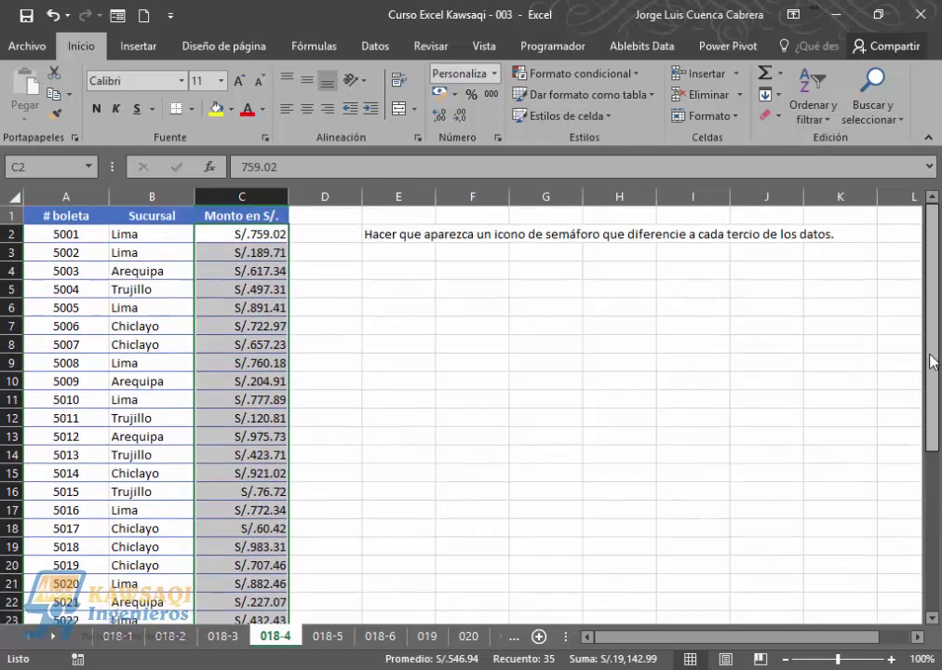
click(641, 83)
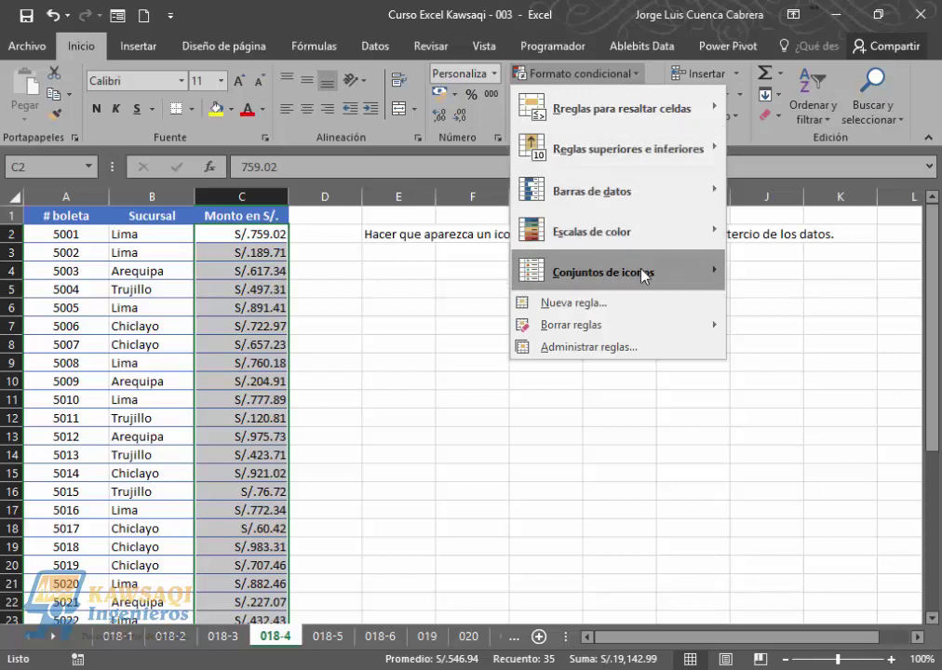
mouse_move(676, 276)
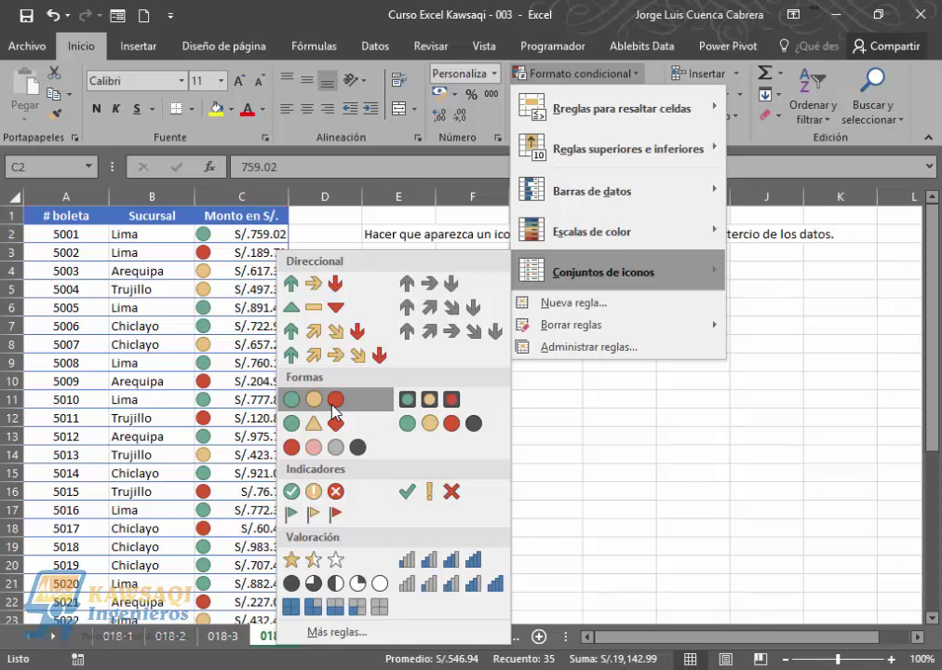
click(334, 411)
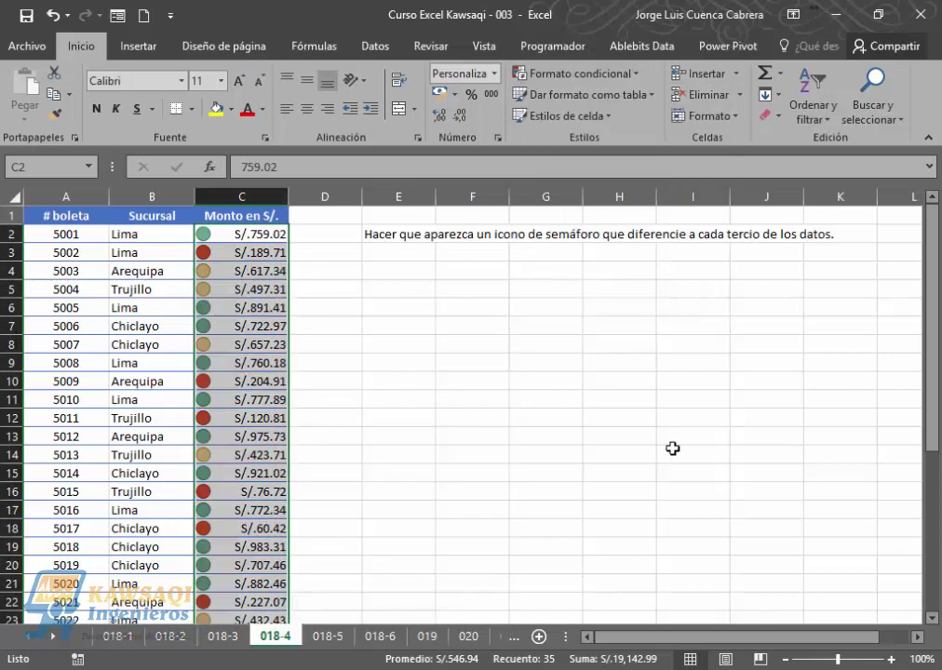
Examine which amounts between C2 and C7 carry the green, yellow and red icons
drag(940, 244, 935, 207)
click(231, 248)
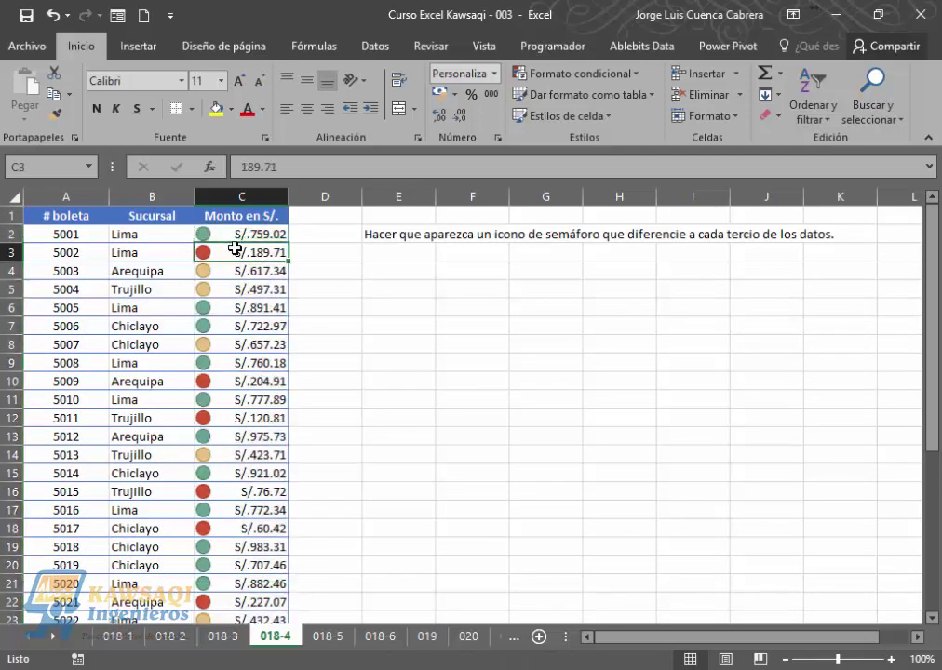
click(230, 239)
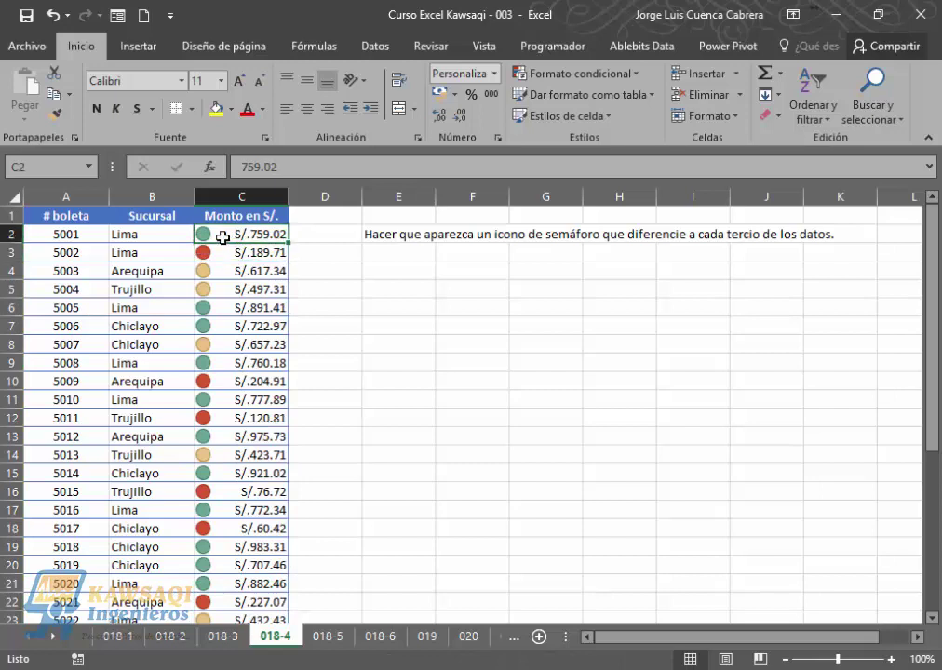
click(213, 313)
click(214, 329)
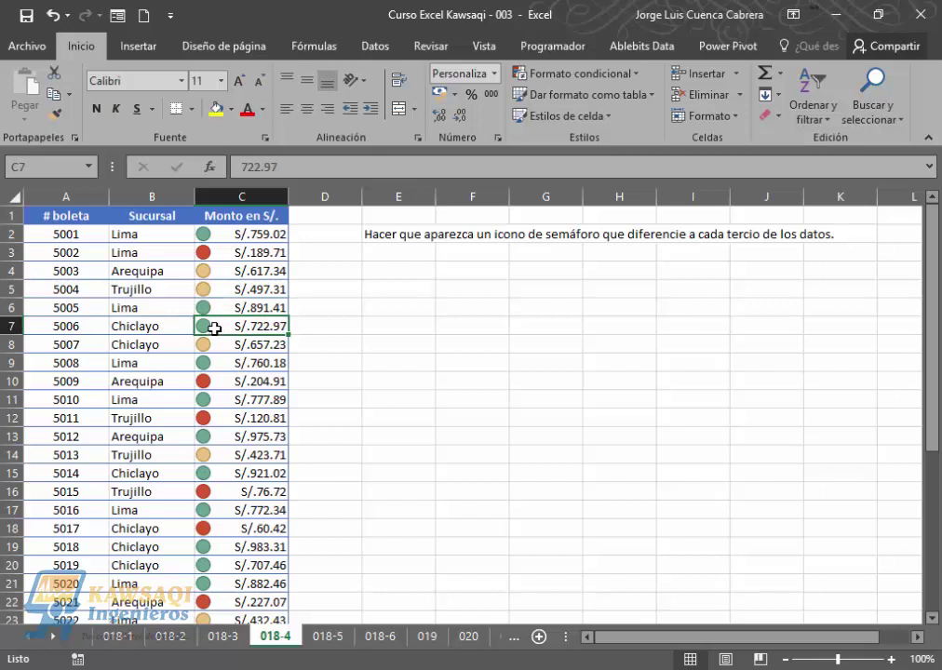
click(205, 285)
click(206, 271)
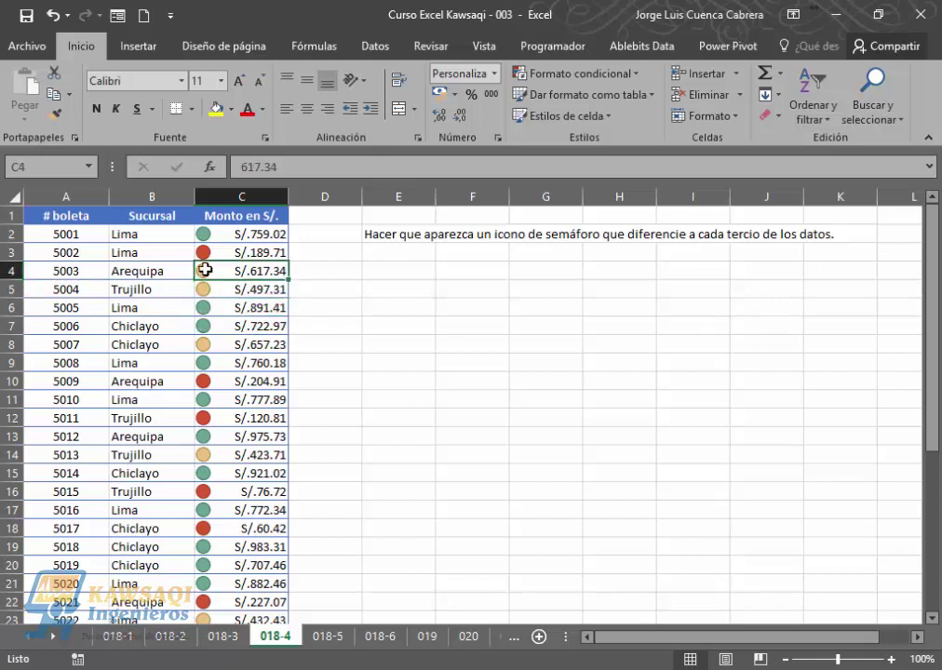
click(203, 252)
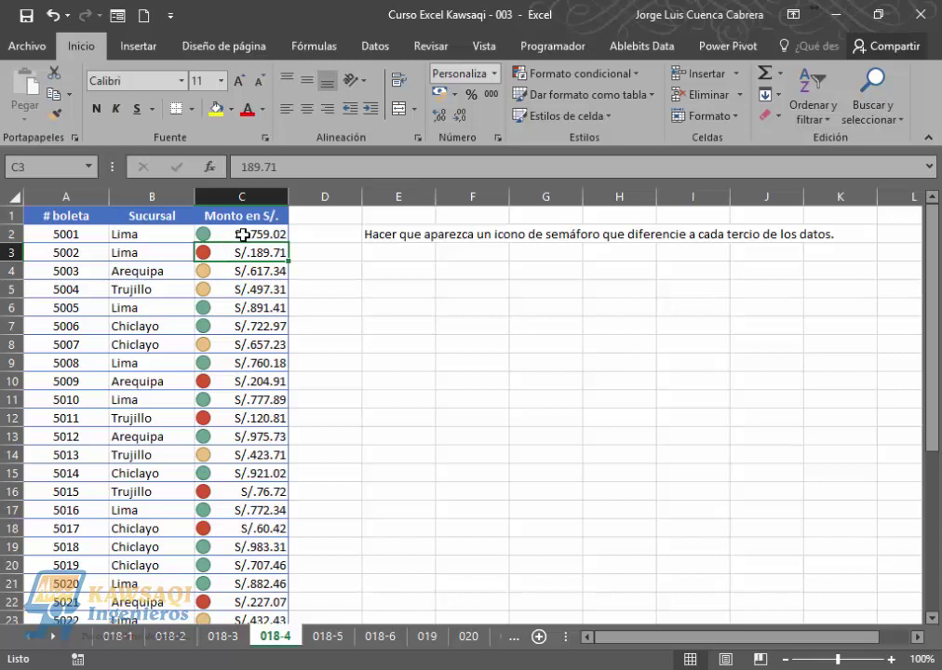
Clear the conditional formatting rules from all the amounts in C2:C36
drag(242, 233, 261, 601)
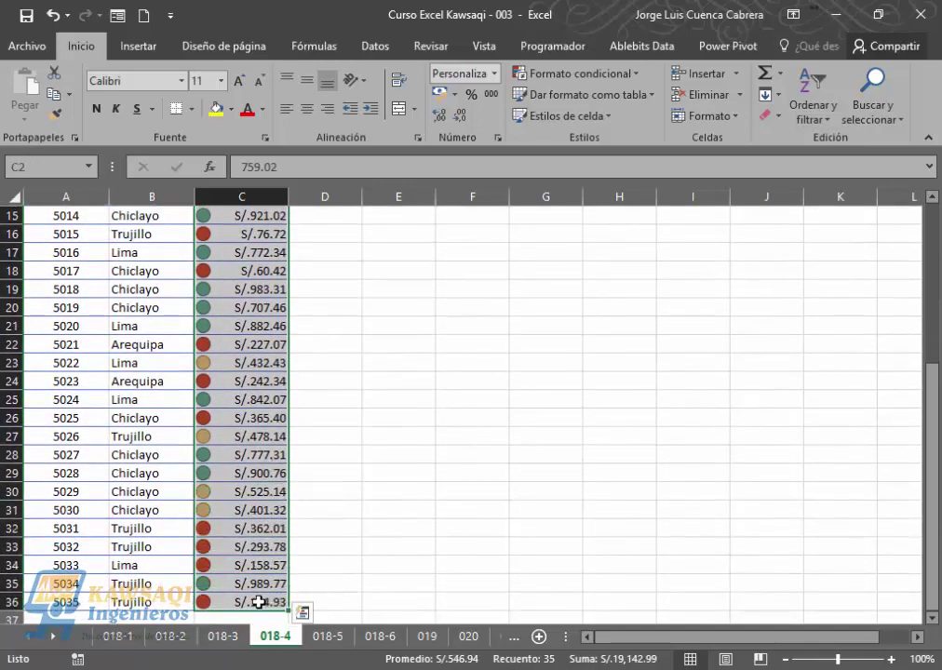
click(626, 74)
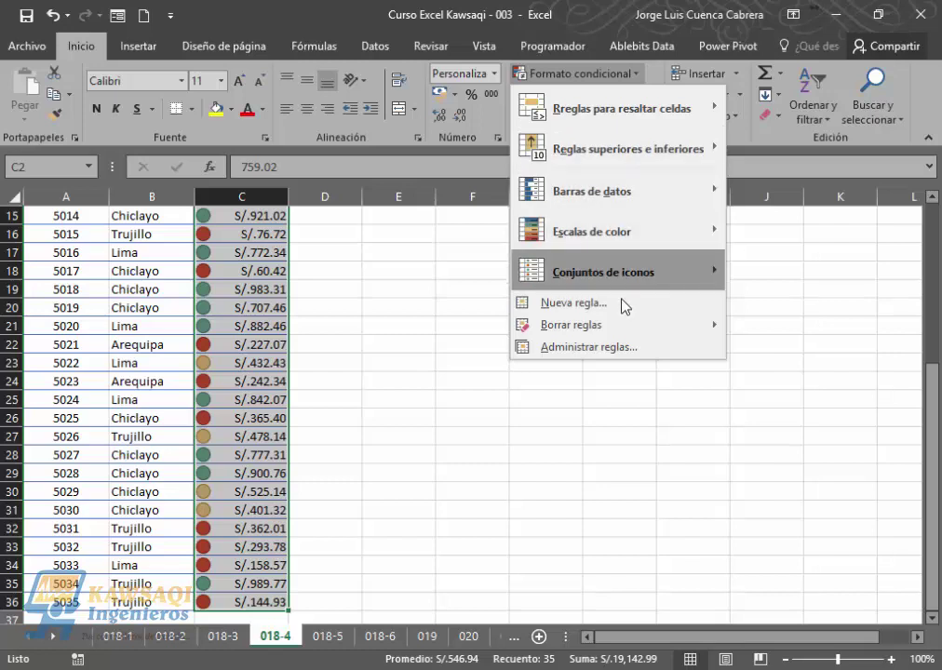
mouse_move(628, 334)
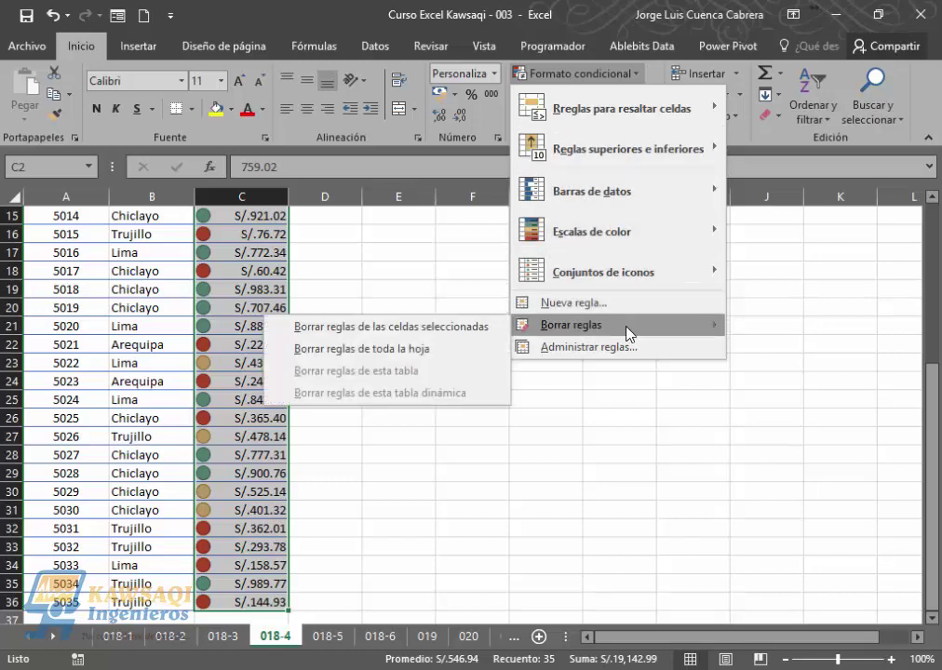
click(440, 336)
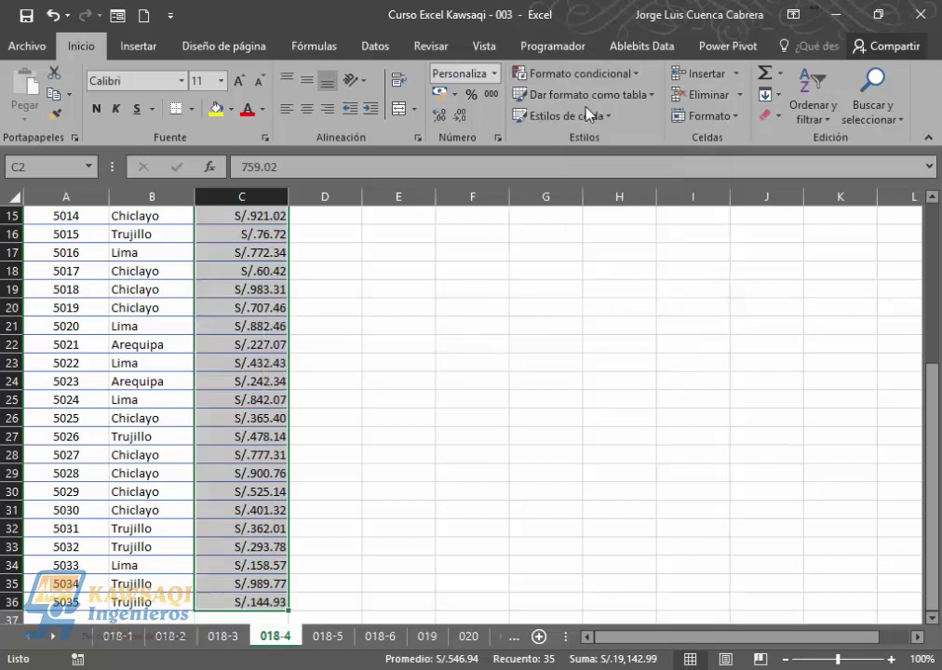
Apply the four traffic-light icon set (green, yellow, red, black) to the amounts and examine the black-icon cells
click(572, 75)
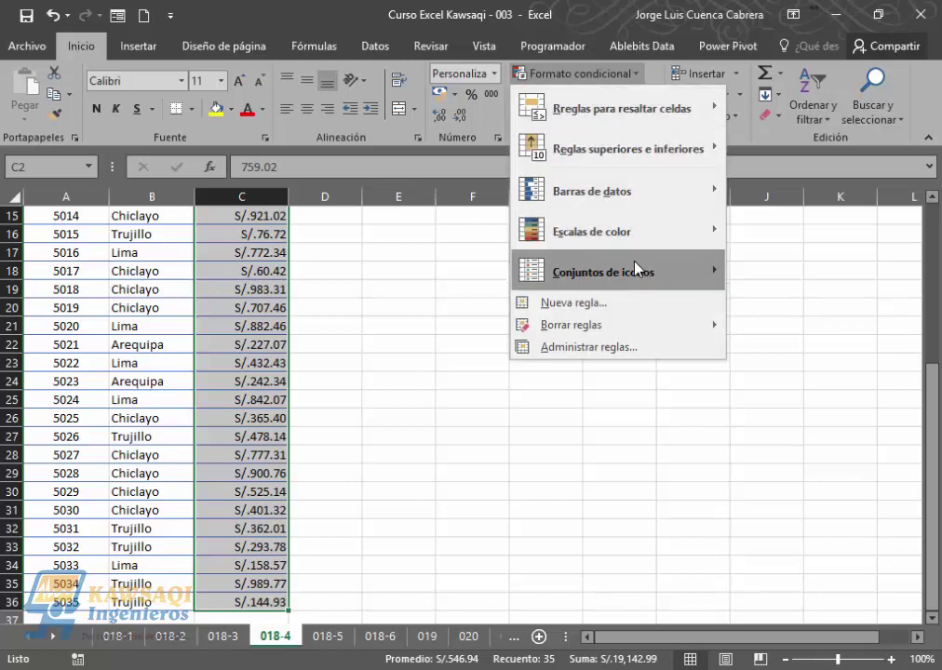
mouse_move(645, 271)
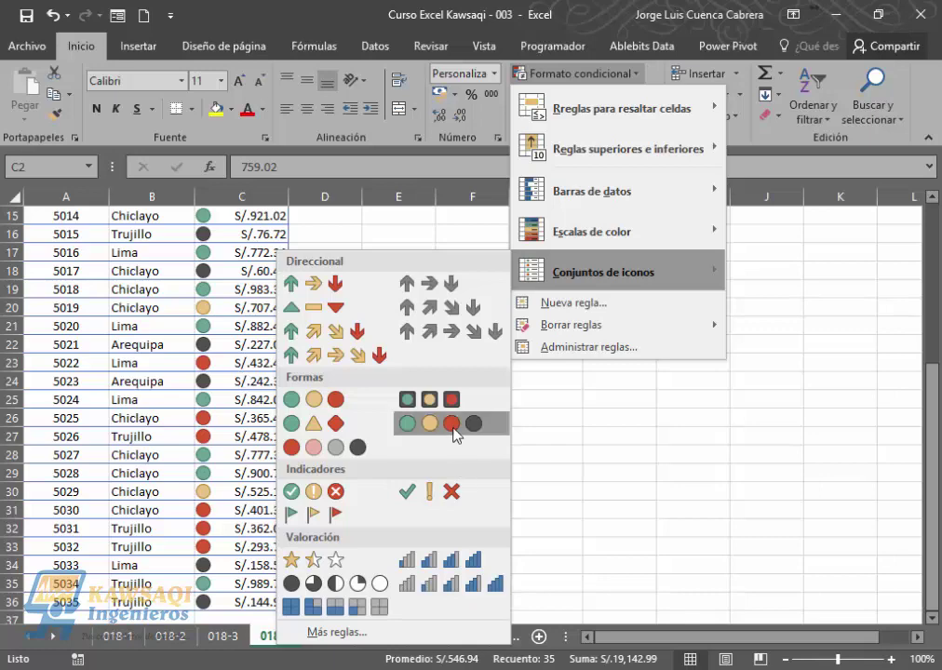
click(456, 435)
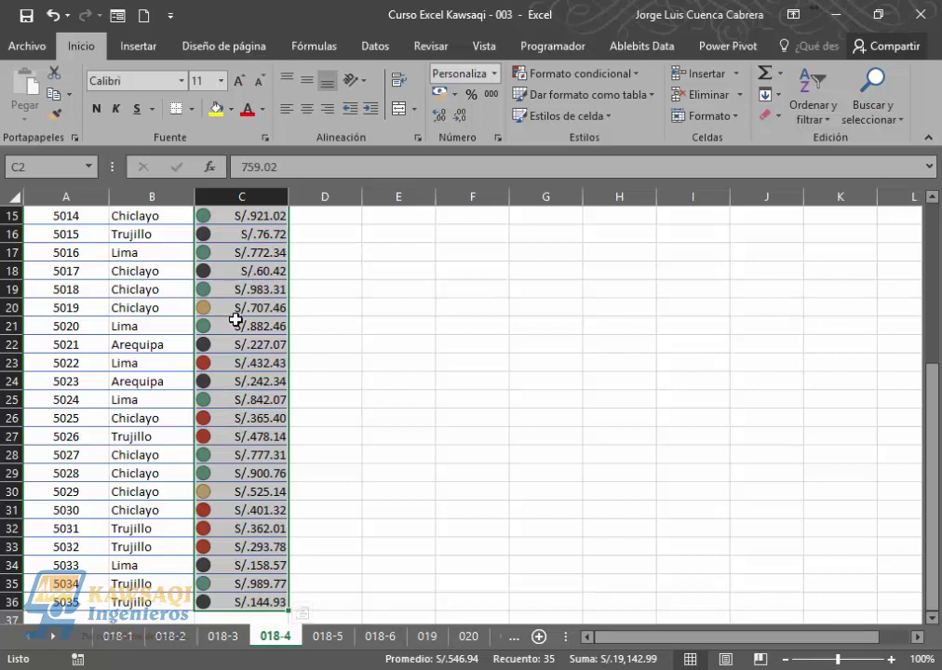
click(242, 268)
click(218, 234)
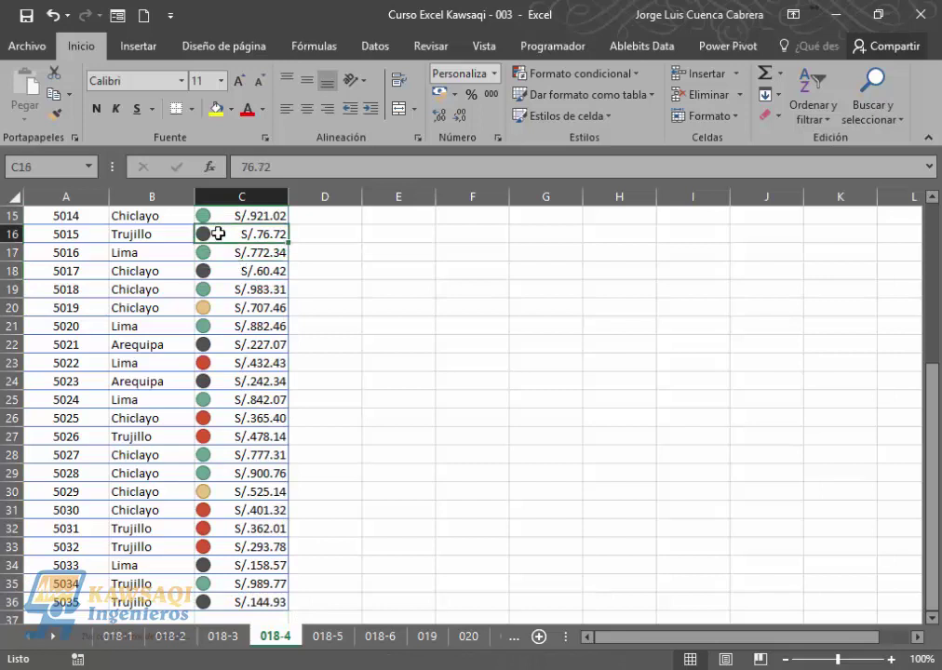
click(217, 382)
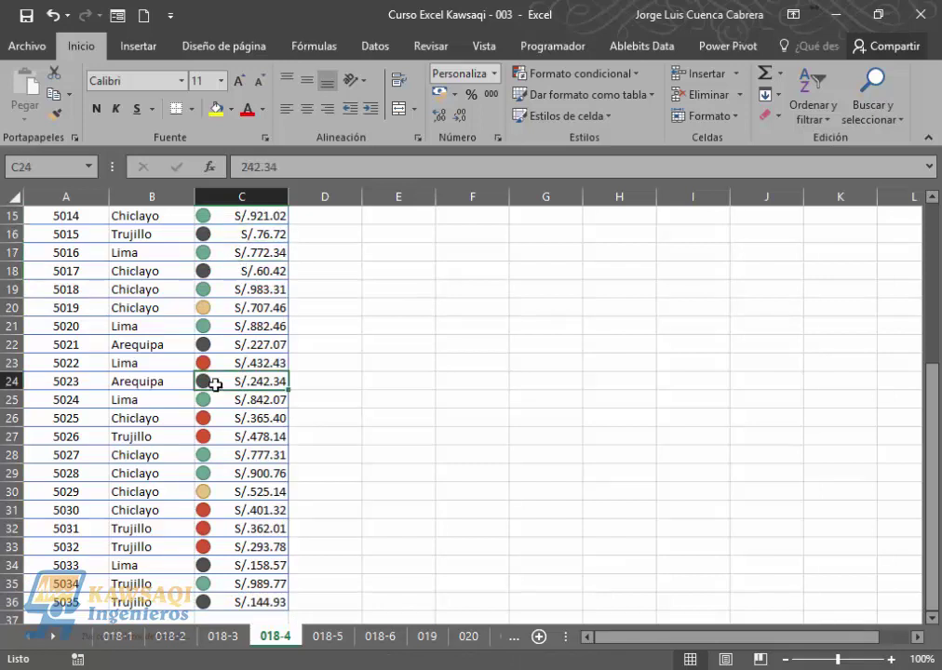
drag(244, 212, 273, 492)
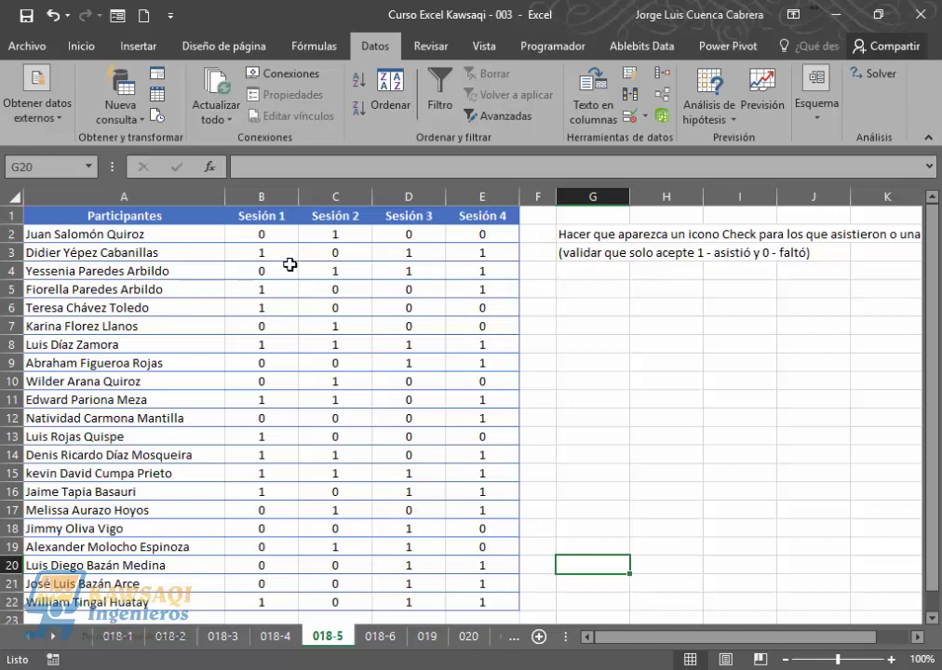
On sheet 018-5, apply the uncircled check, exclamation and cross icon set to the attendance values of all four sessions, B2:E22
drag(265, 233, 496, 601)
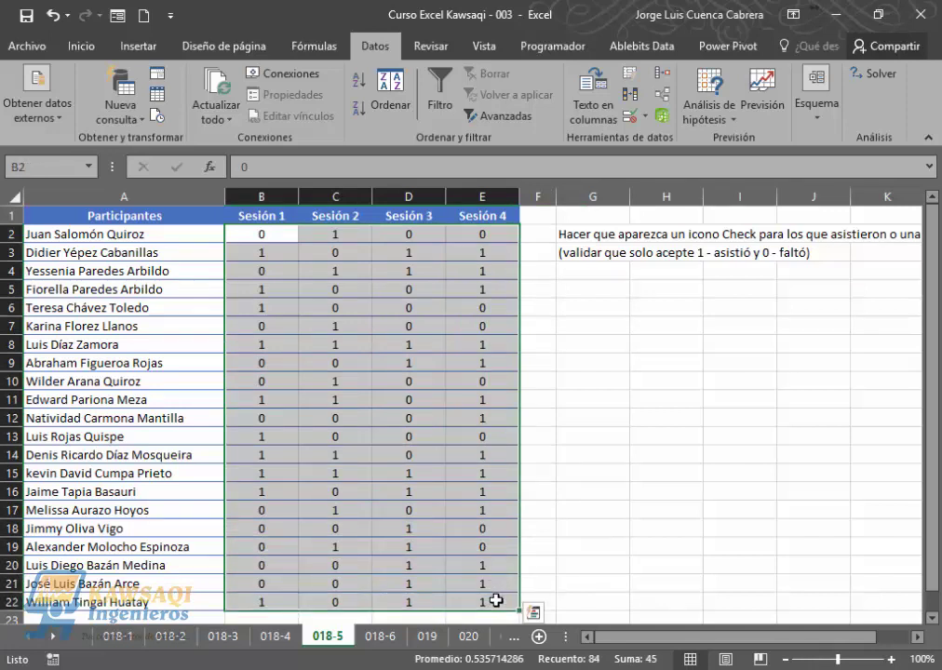
click(80, 46)
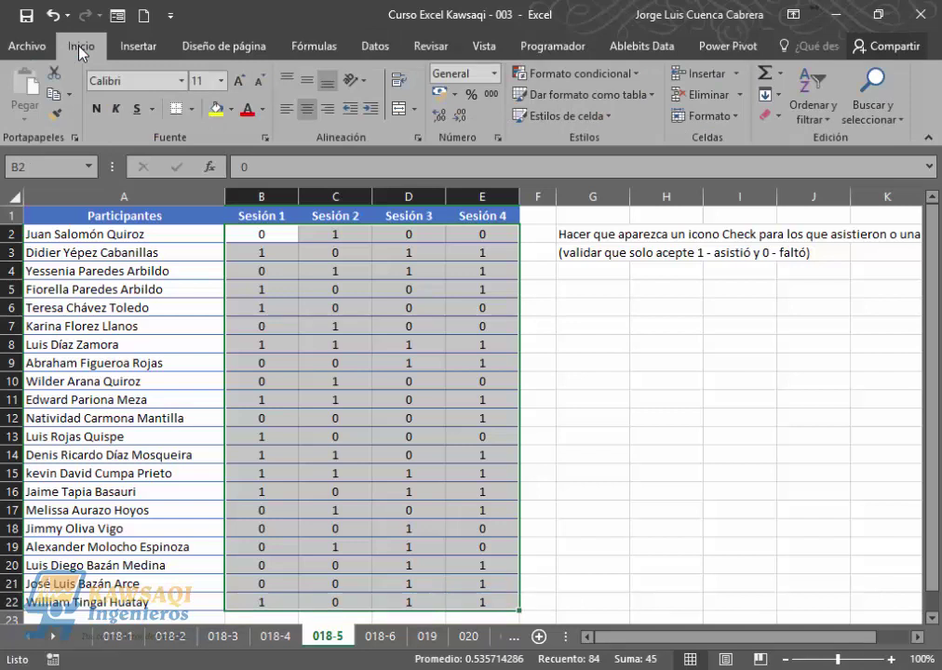
click(636, 77)
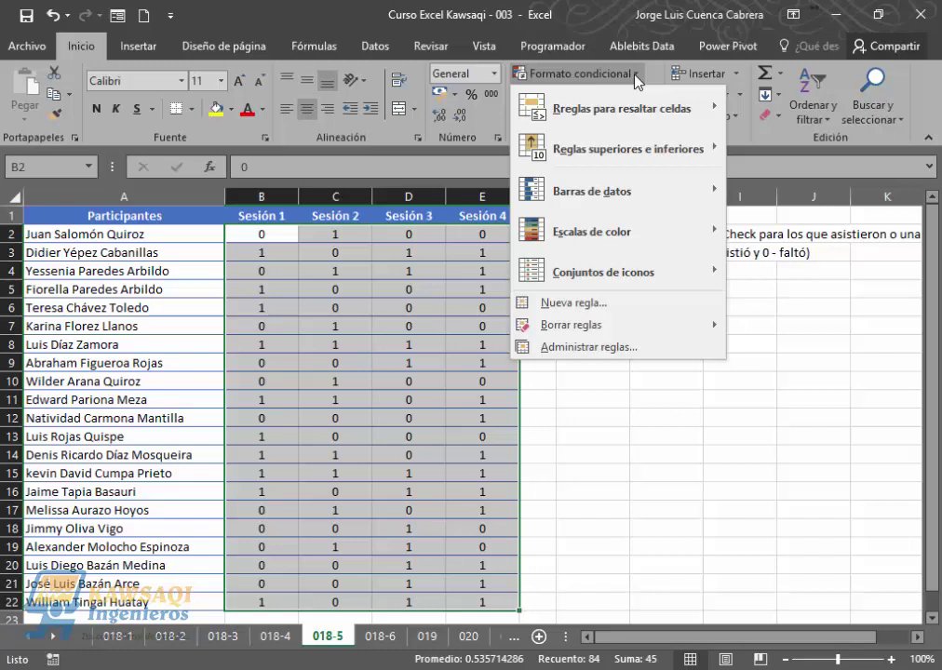
click(657, 277)
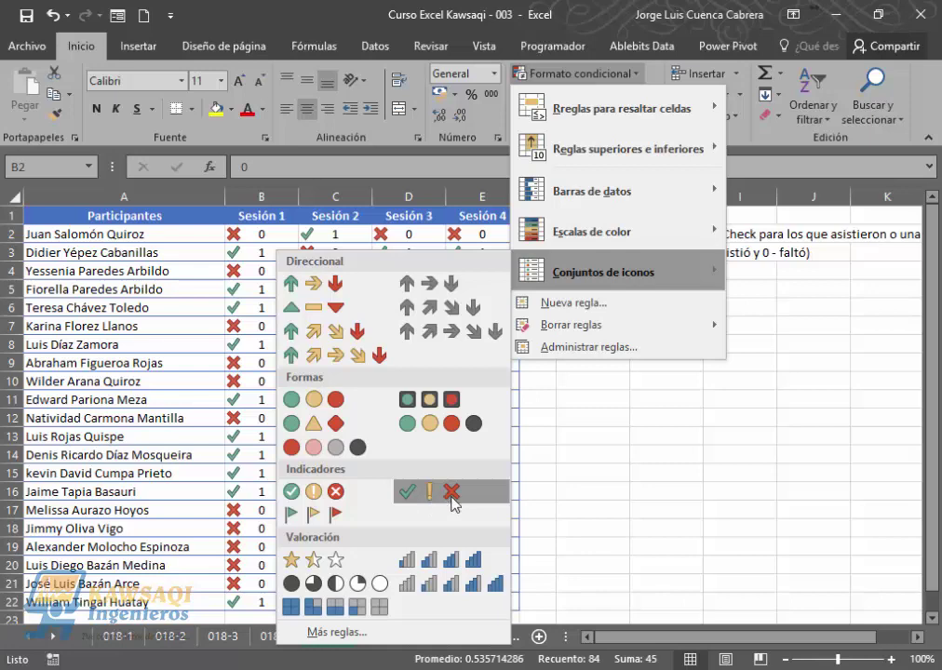
click(447, 504)
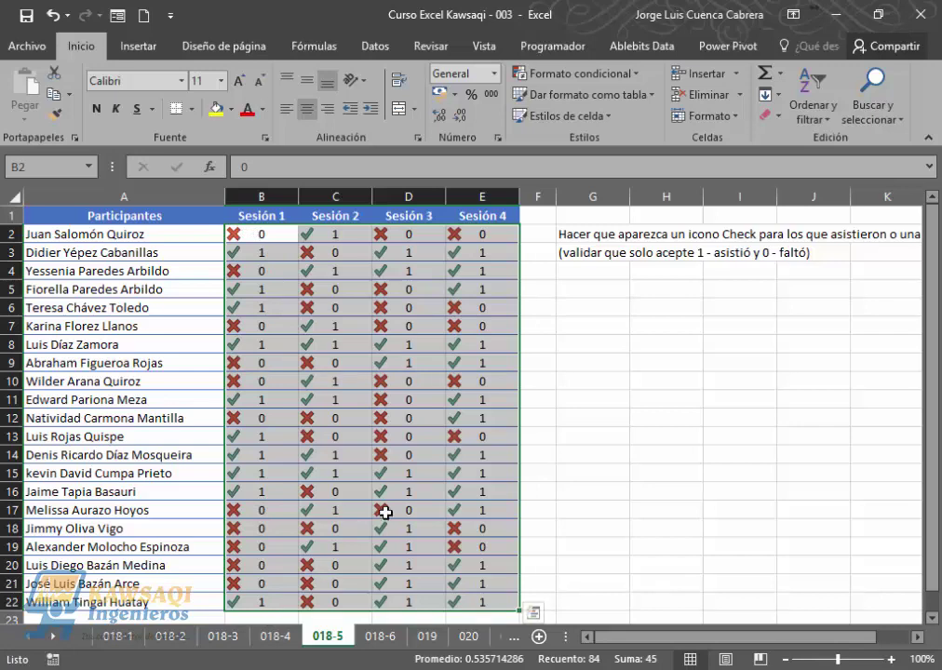
Edit the icon set rule of the attendance range B2:E22 to show only the icons, without the values
click(632, 80)
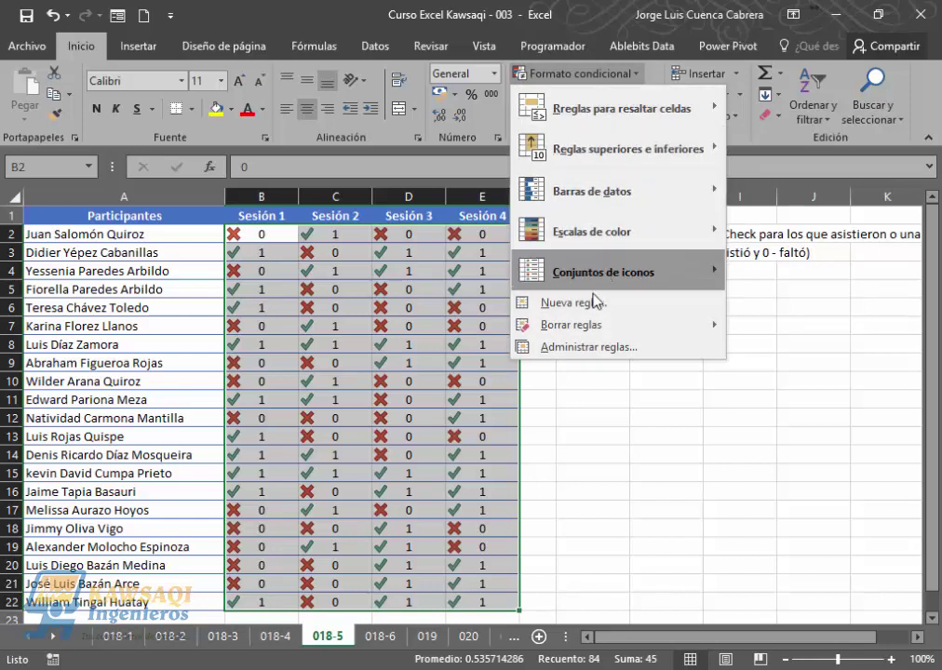
click(592, 348)
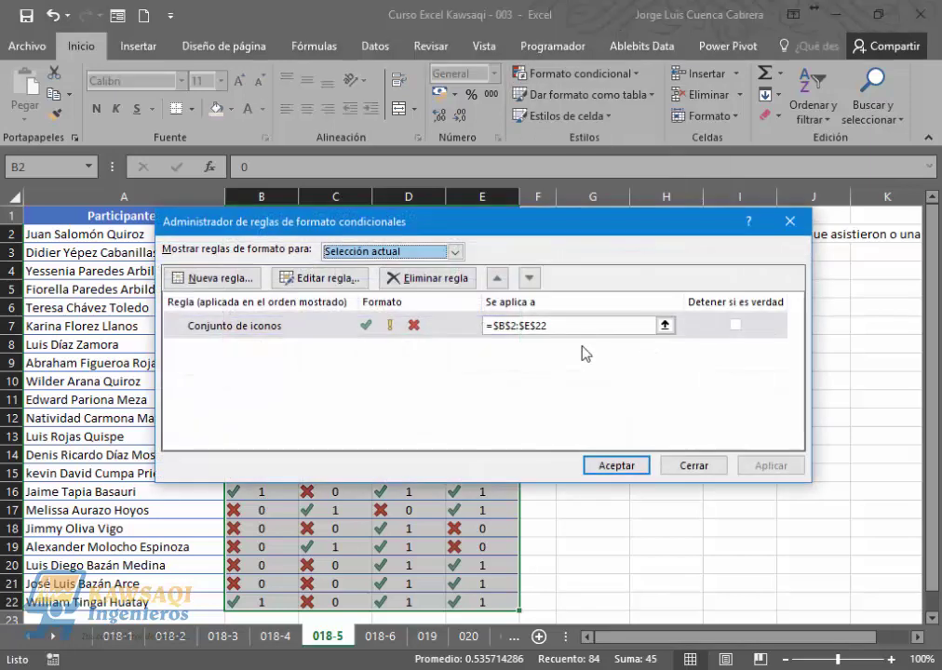
click(326, 331)
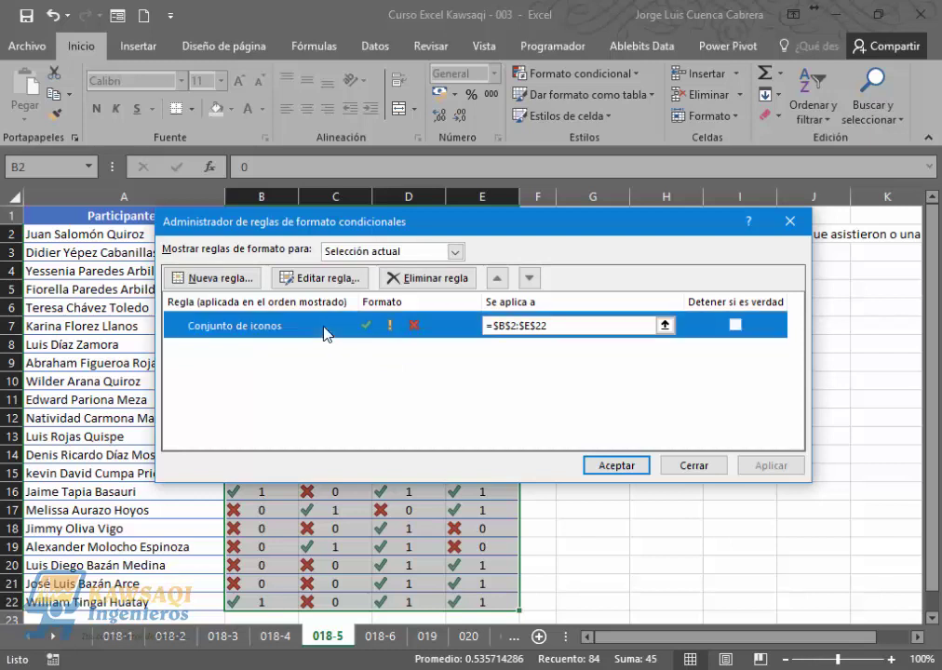
click(324, 278)
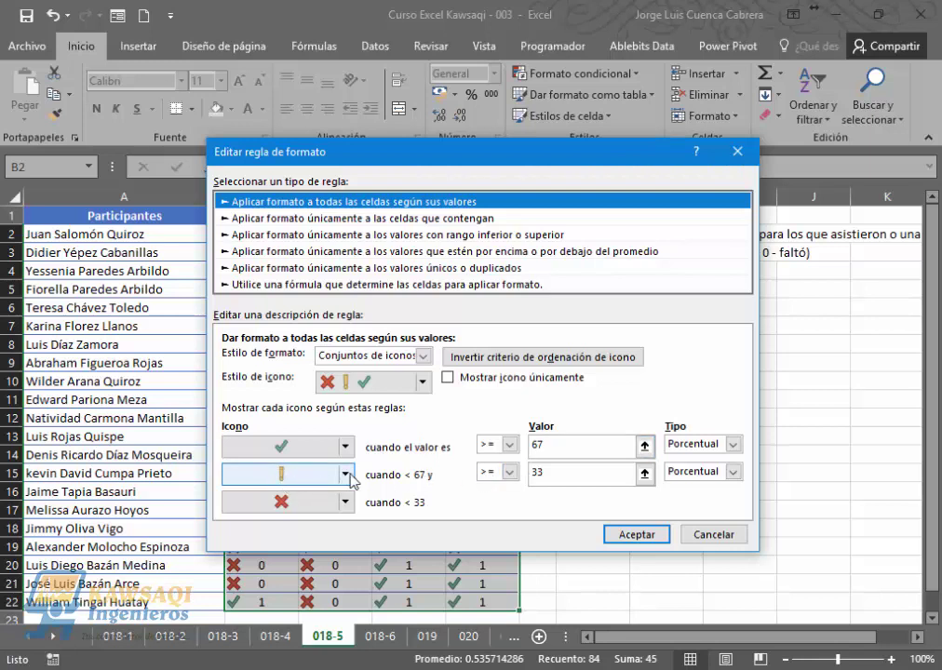
click(546, 472)
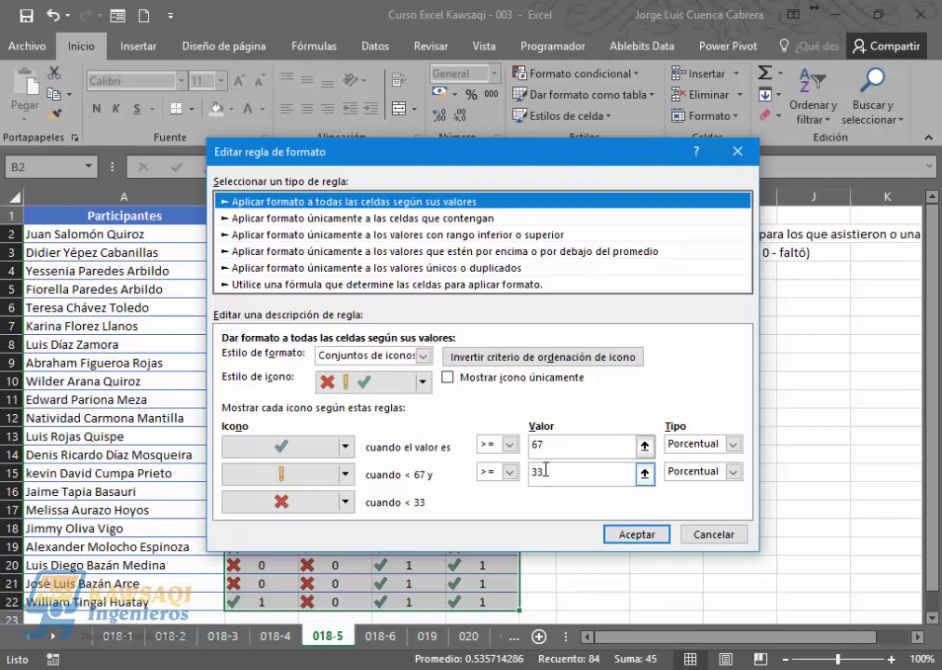
click(331, 510)
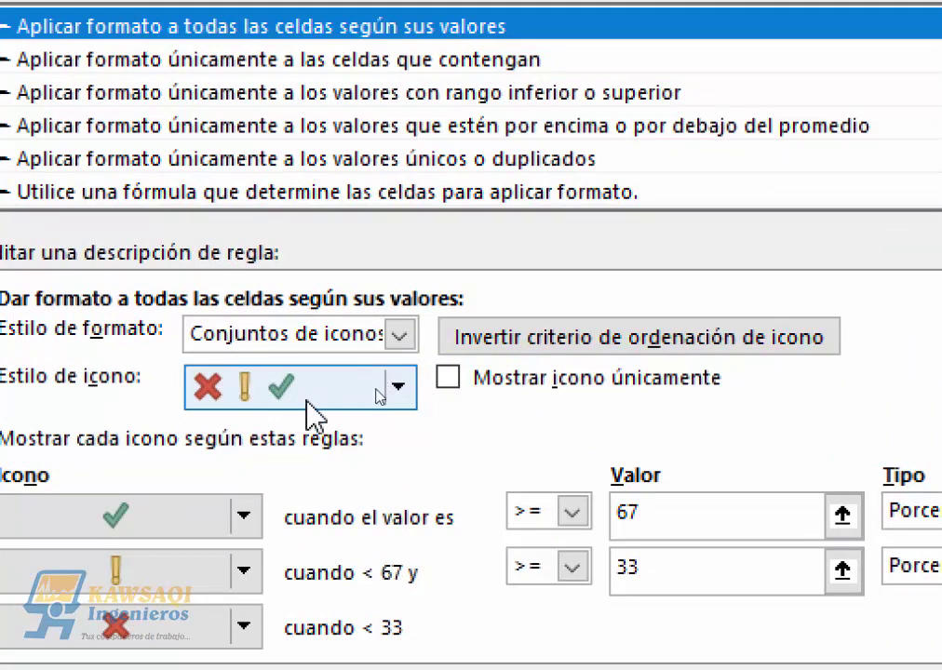
click(451, 384)
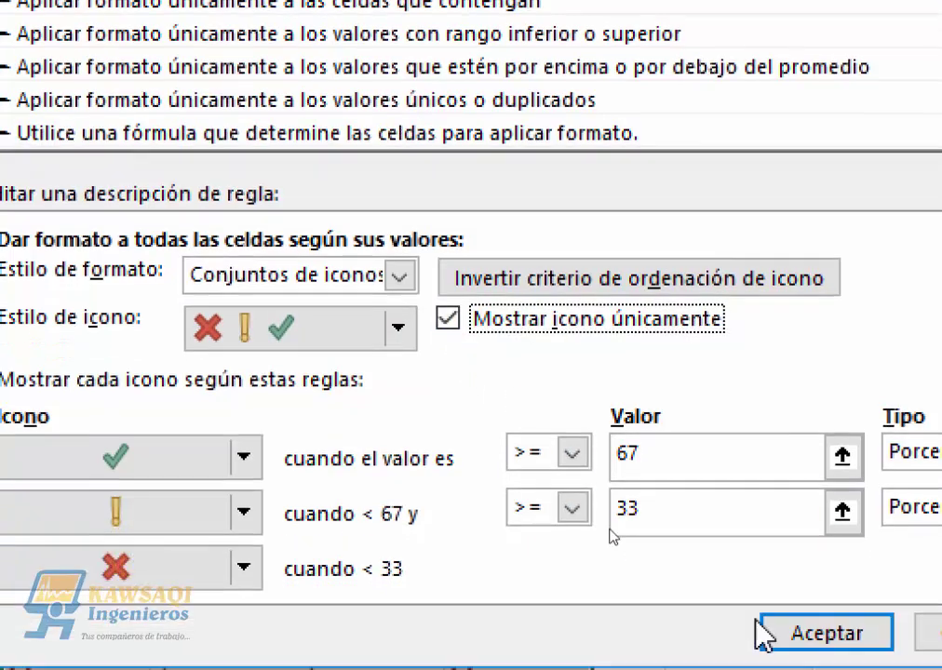
click(810, 622)
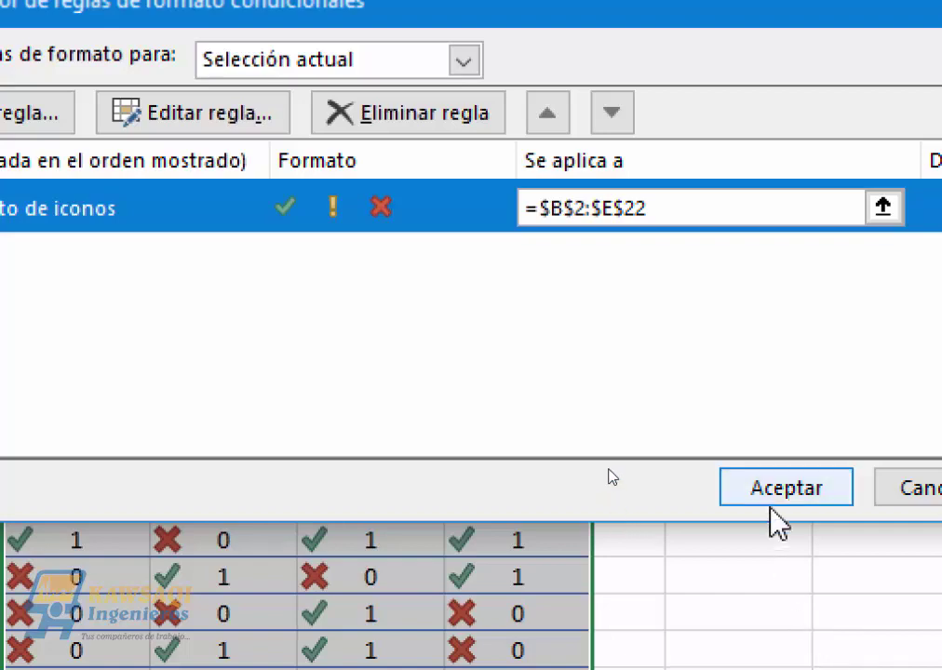
click(769, 484)
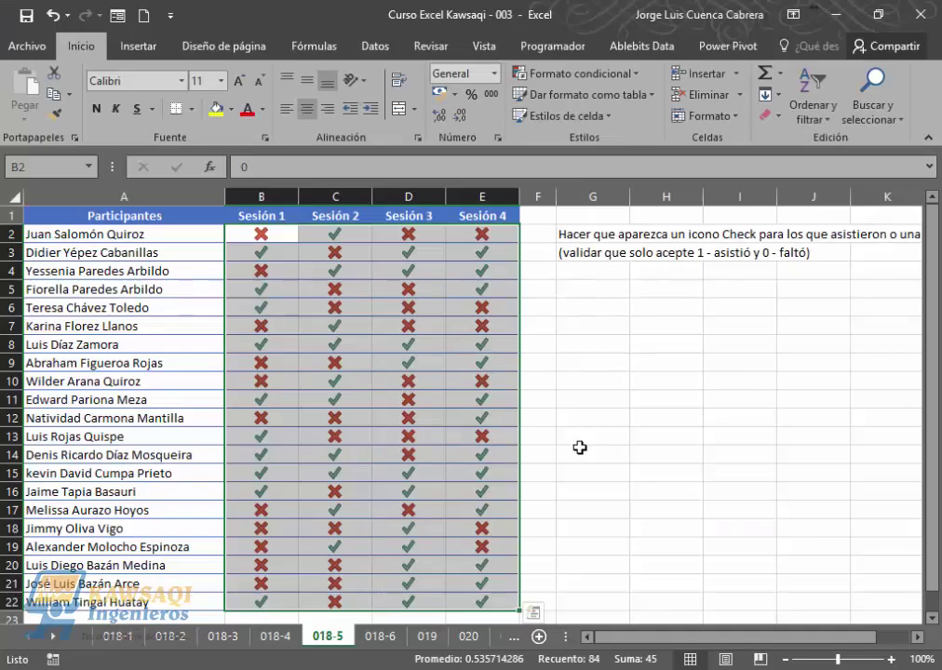
key(ctrl+q)
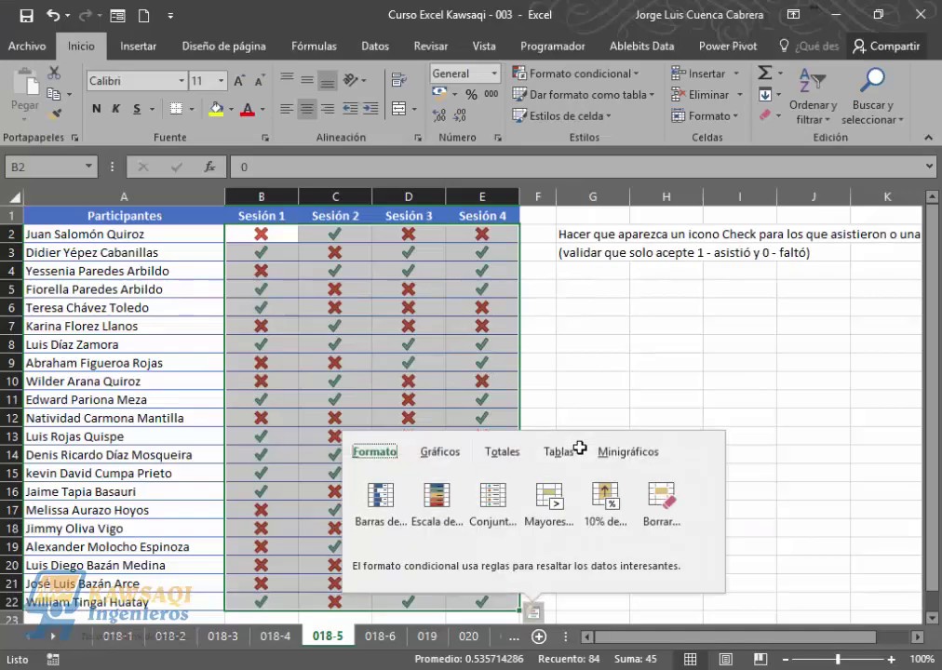
click(410, 311)
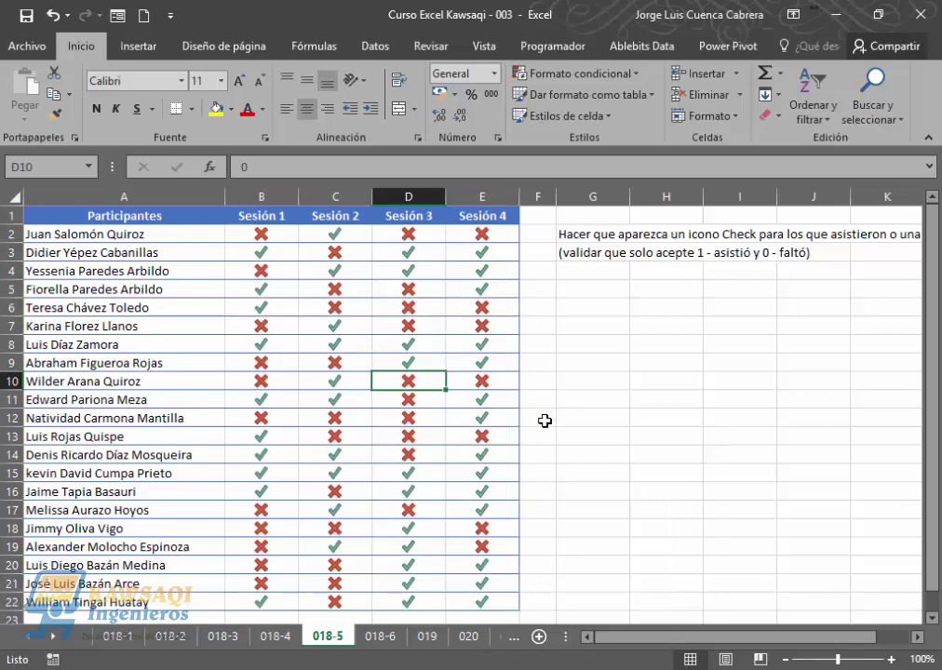
drag(932, 281, 932, 248)
click(578, 74)
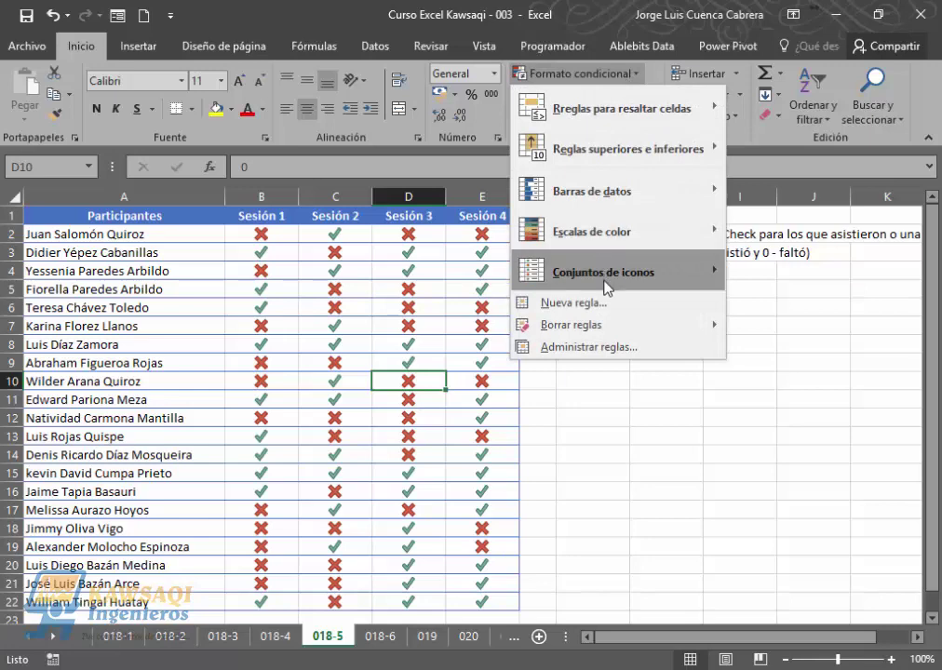
mouse_move(607, 287)
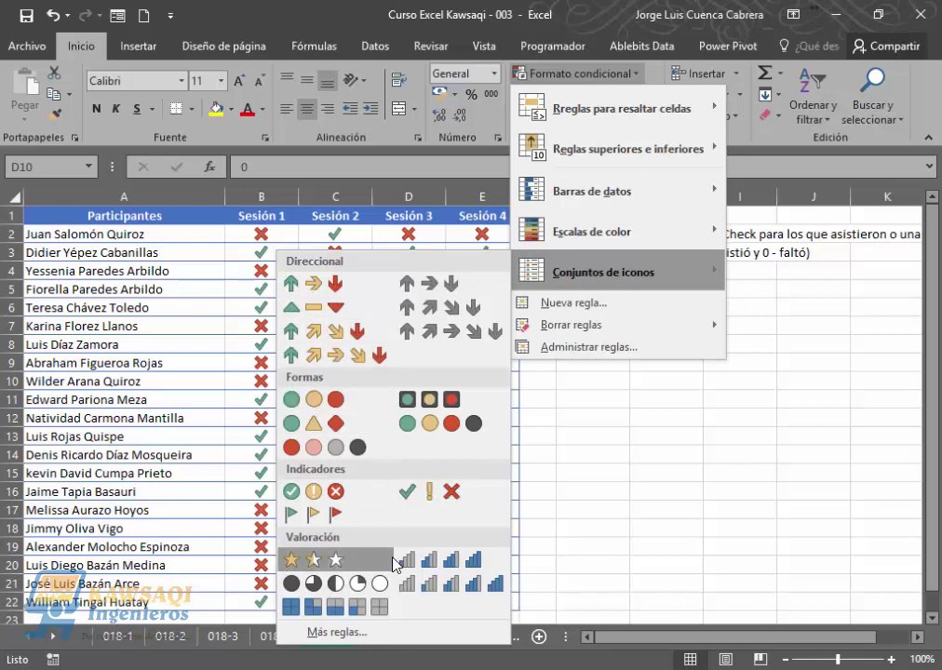
click(539, 429)
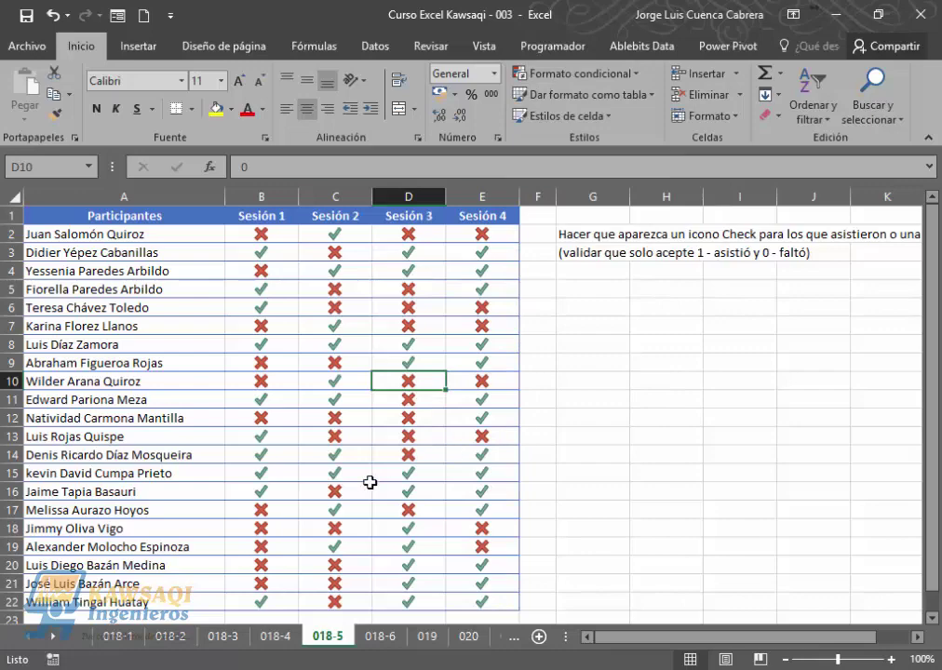
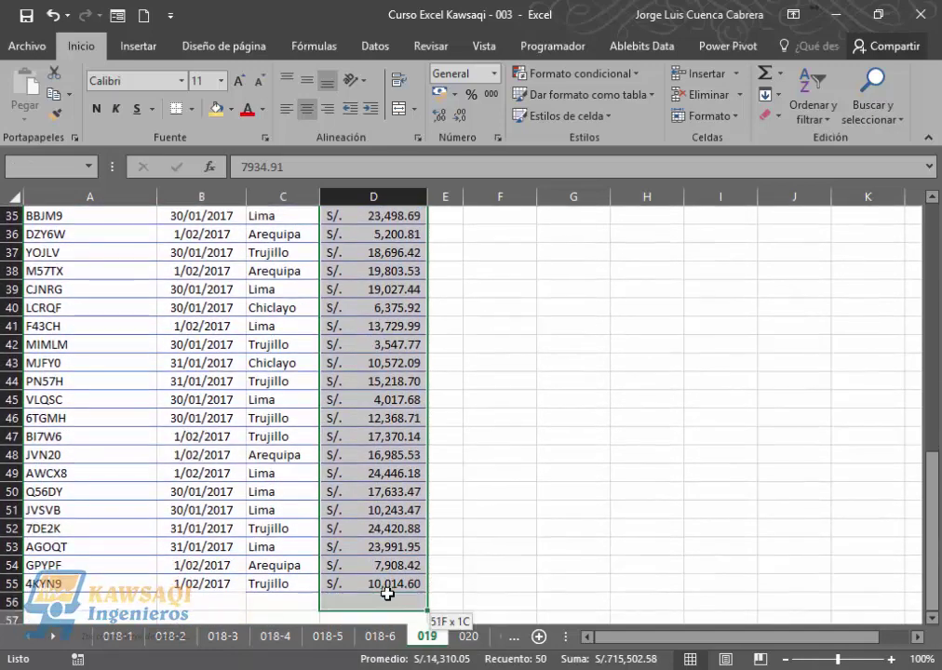
On sheet 019, highlight the sold amounts in D6:D55 that are less than 8500 with a custom yellow fill
click(636, 73)
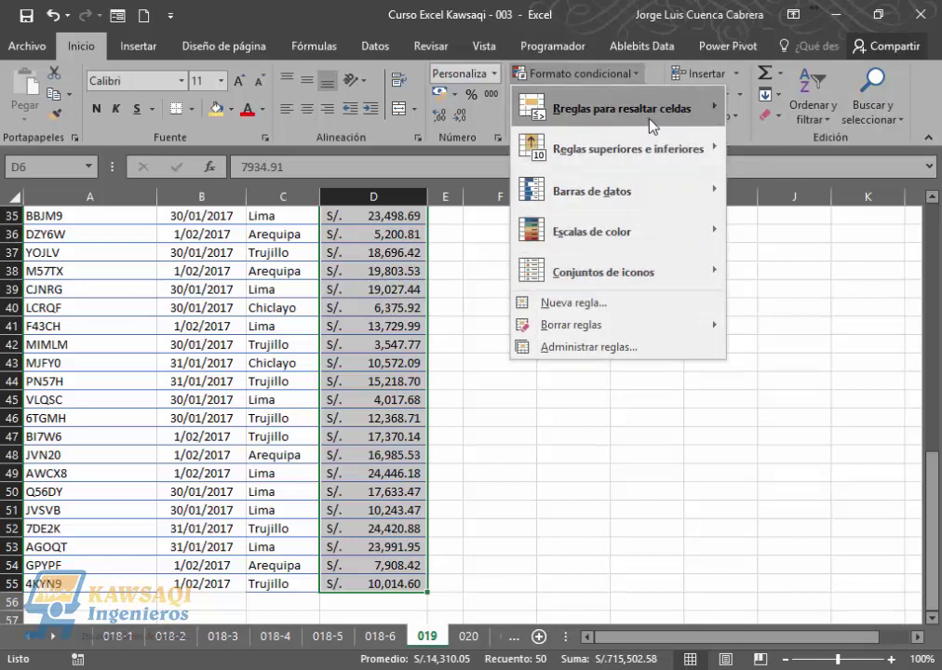
mouse_move(652, 125)
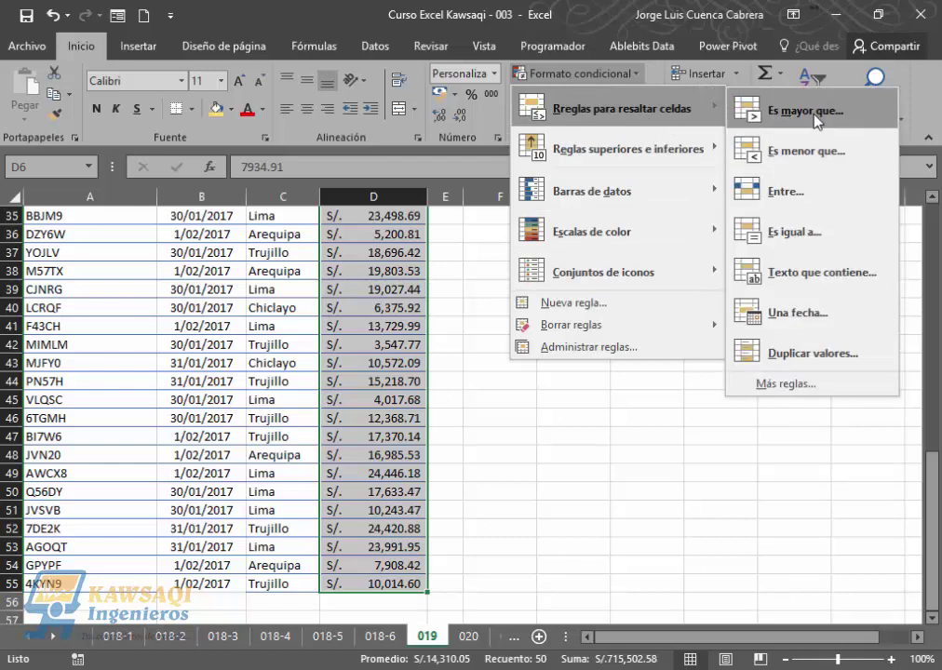
click(806, 150)
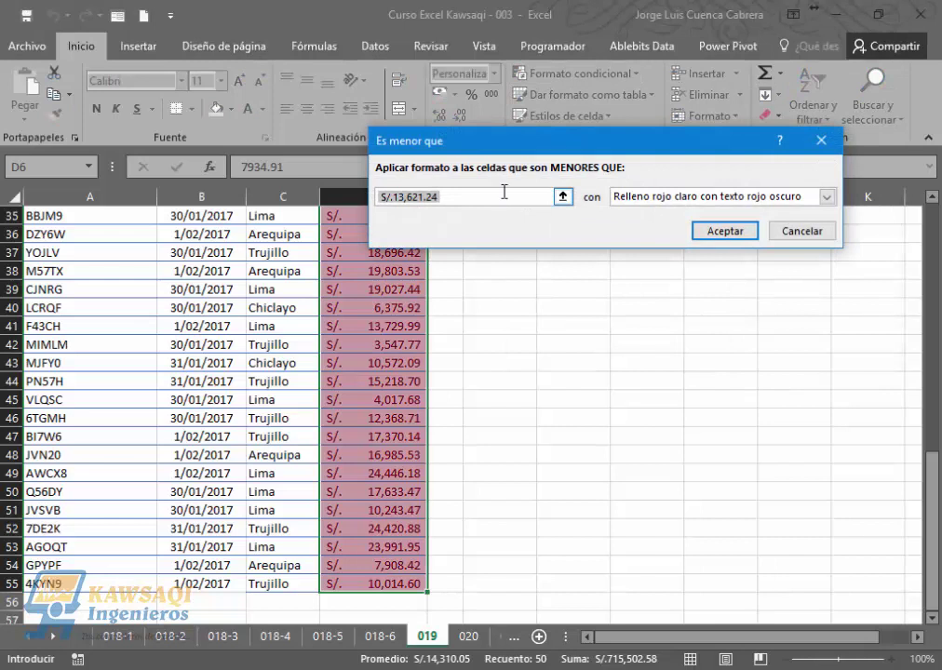
text(8500)
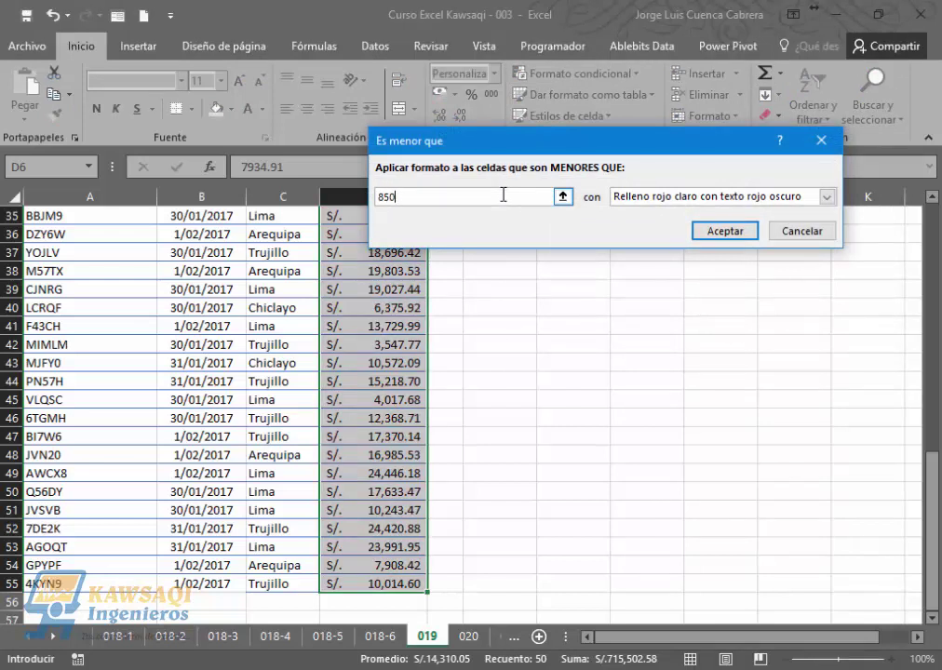
click(703, 197)
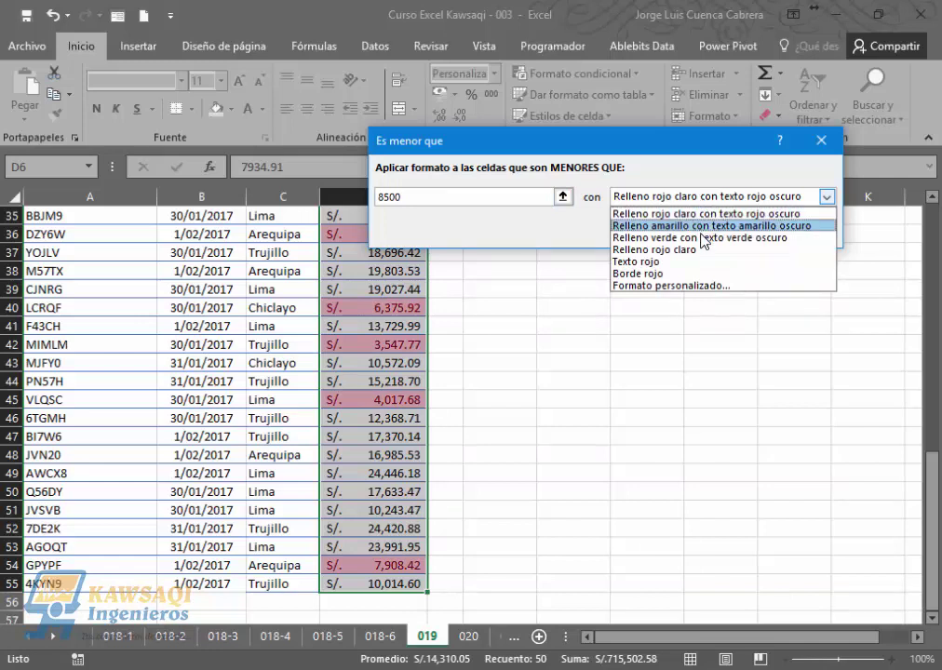
click(697, 283)
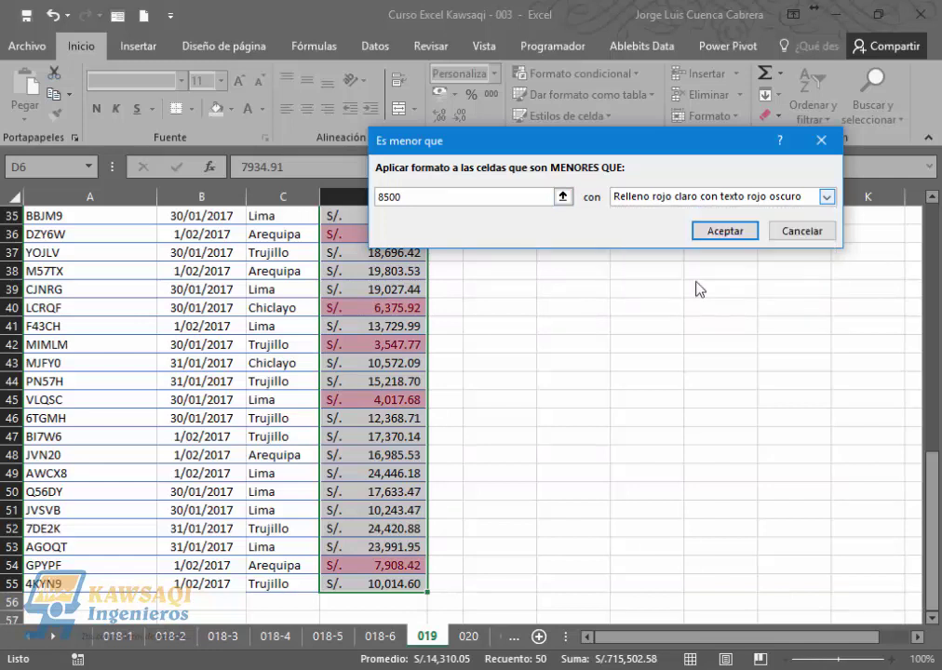
click(533, 49)
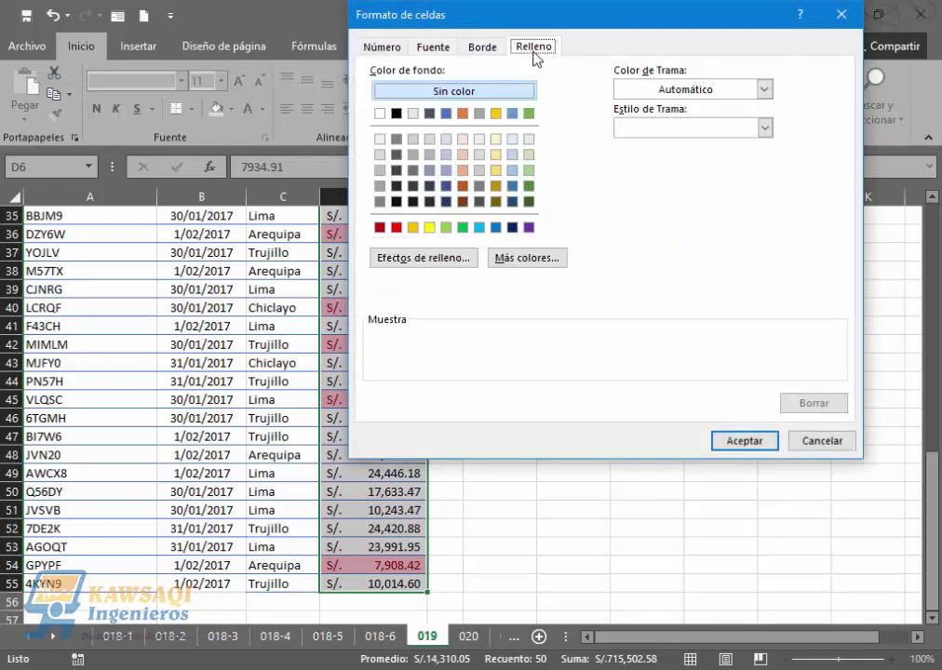
click(429, 227)
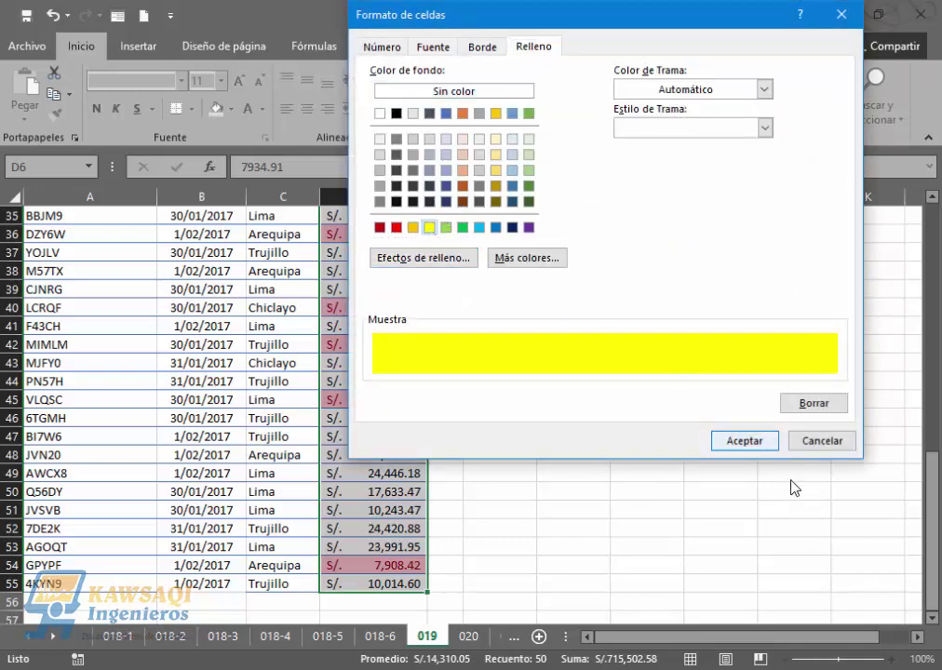
click(744, 442)
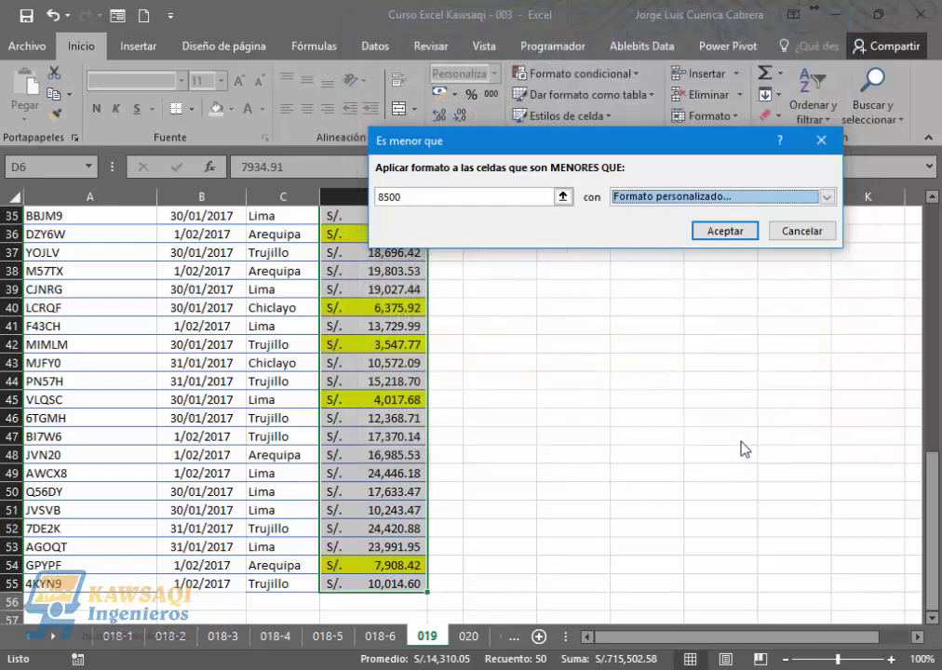
click(733, 232)
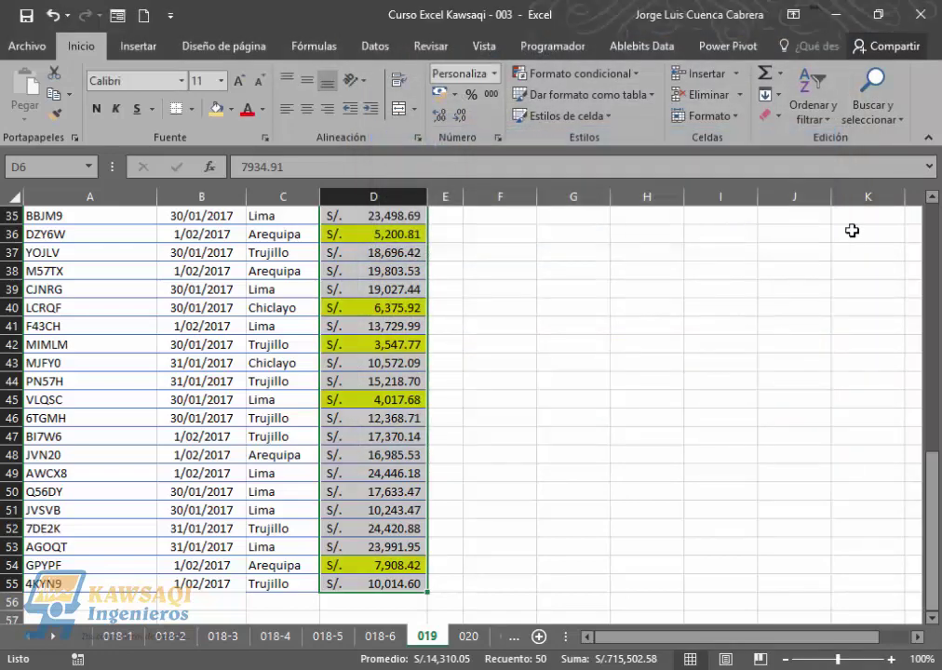
Add a greater-than rule with a custom light green fill to the amounts in D6:D55, keeping the suggested threshold S/.13,621.24
drag(938, 500, 928, 226)
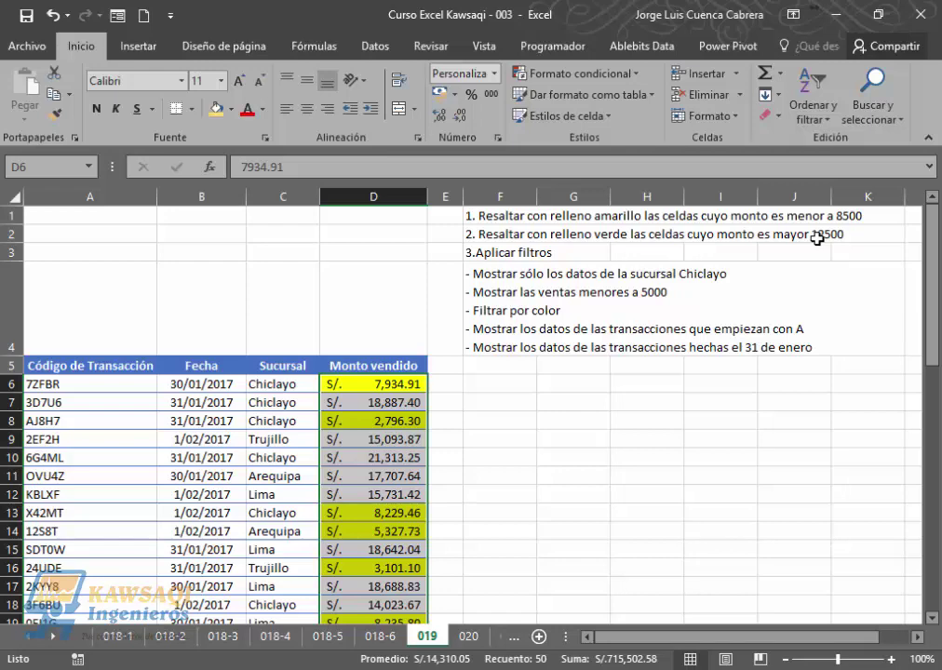
click(635, 74)
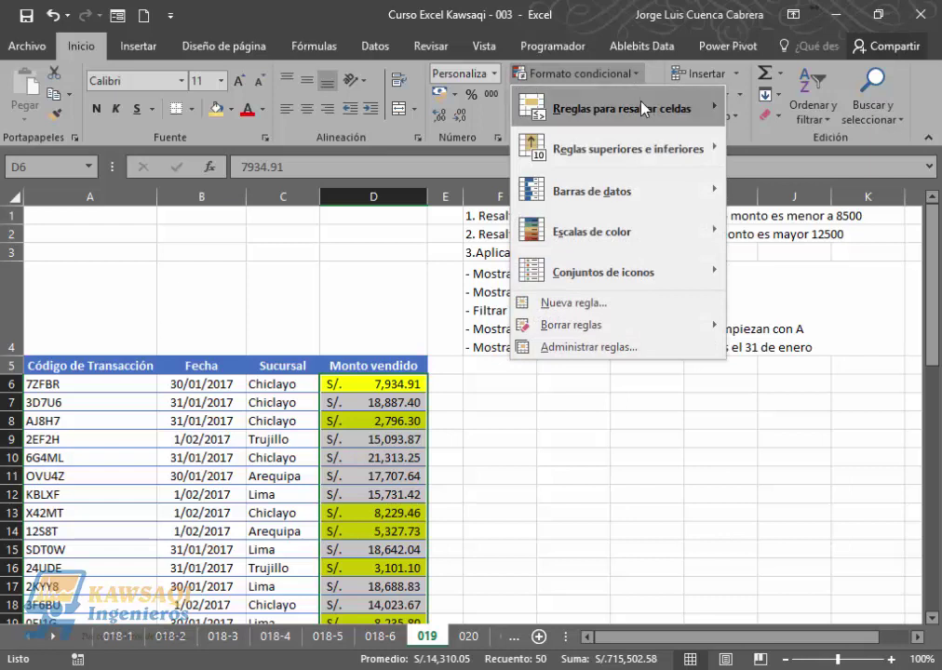
mouse_move(645, 117)
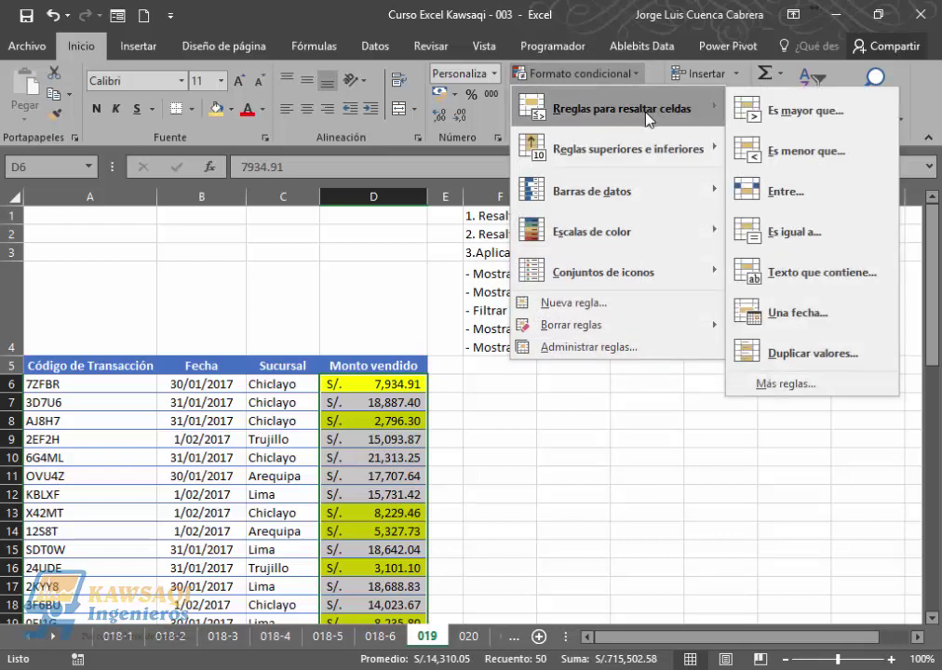
click(807, 111)
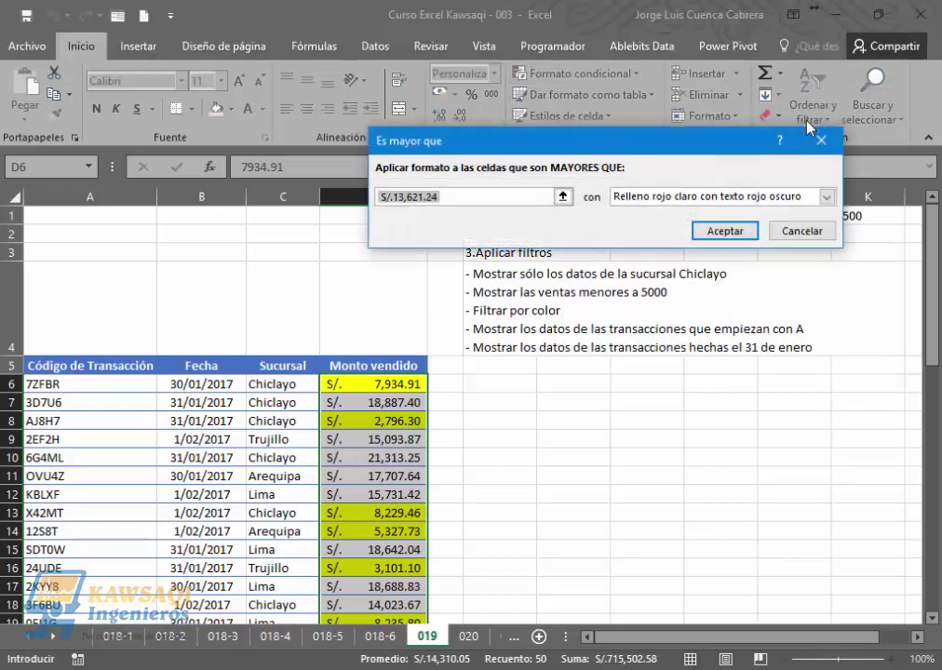
click(828, 198)
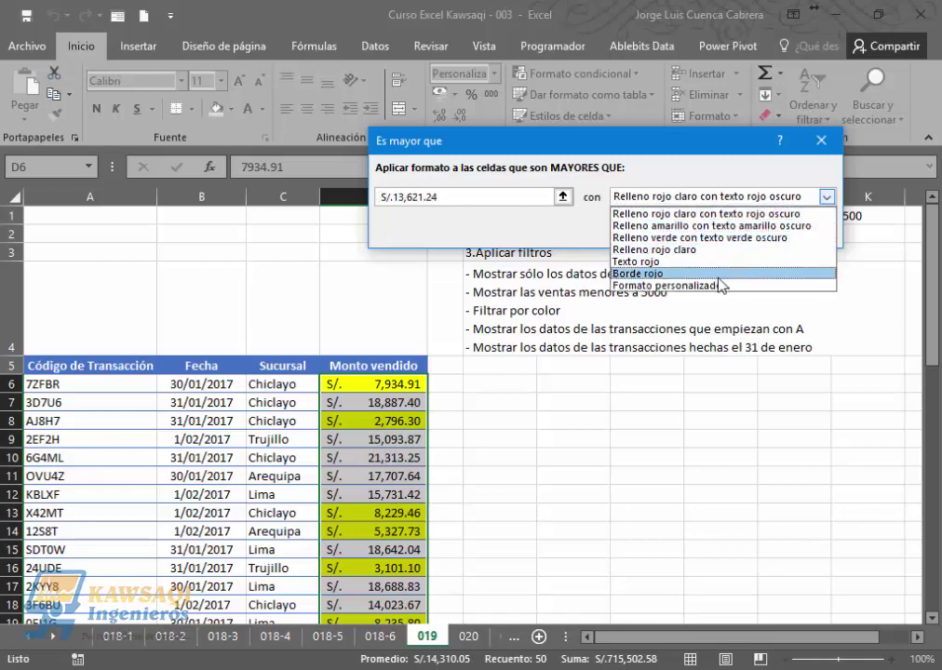
click(715, 284)
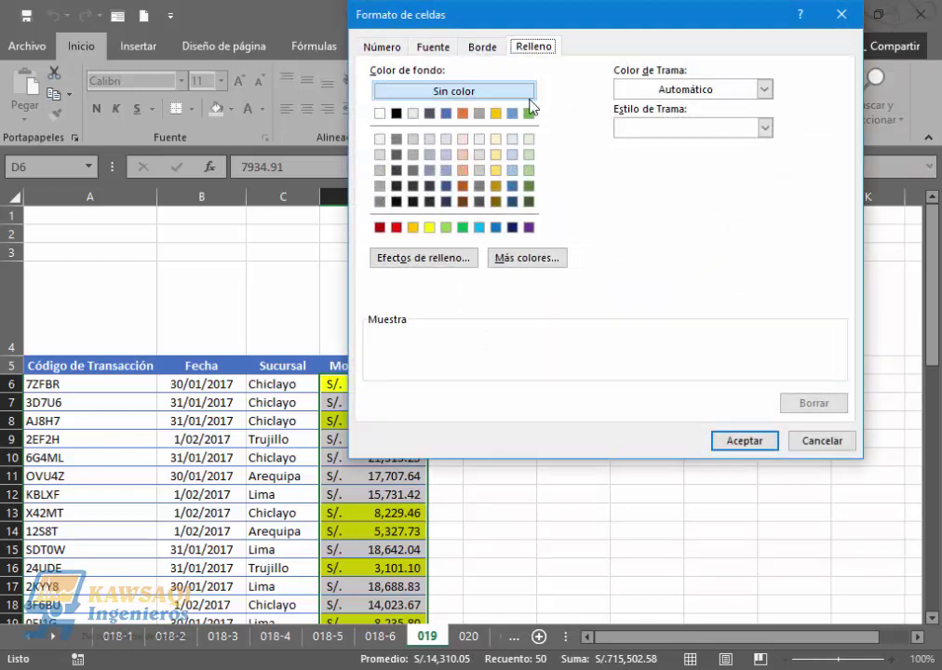
click(449, 227)
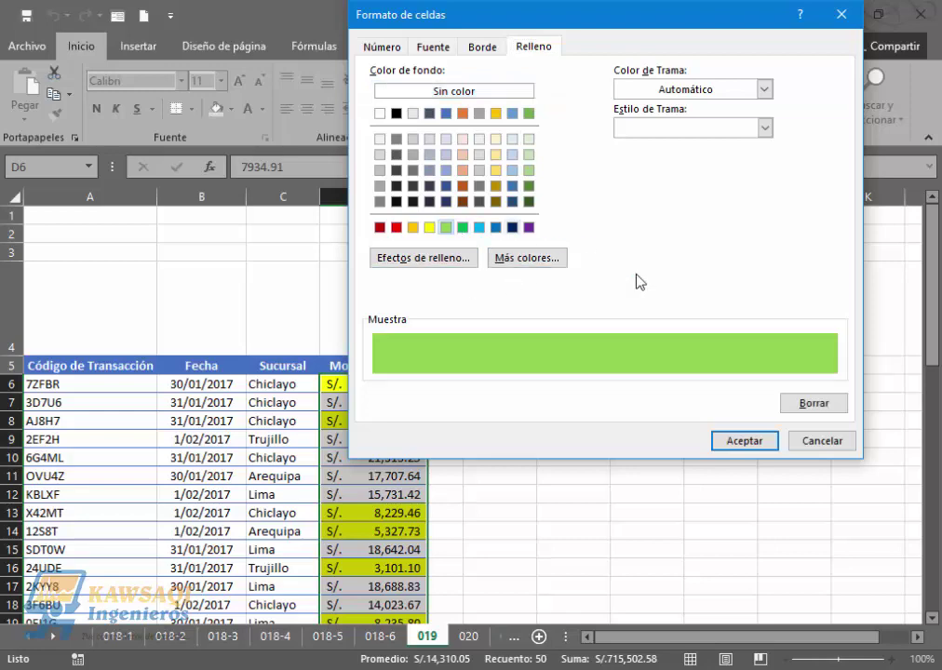
click(761, 443)
click(724, 231)
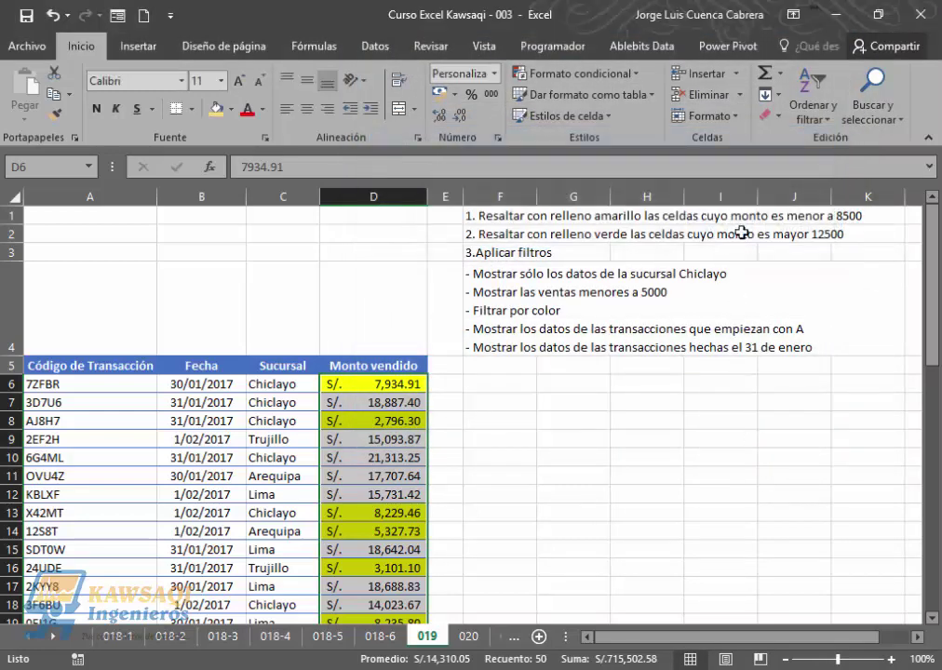
Change the threshold of the green greater-than rule on the sold amounts D6:D55 to 12500 and apply it
drag(932, 280, 932, 214)
click(631, 74)
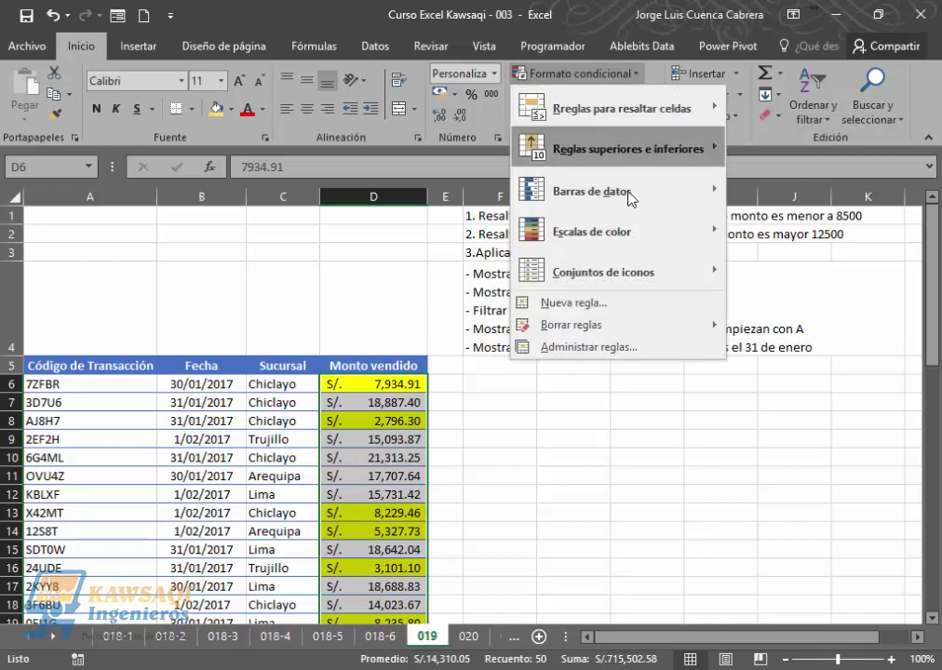
click(625, 348)
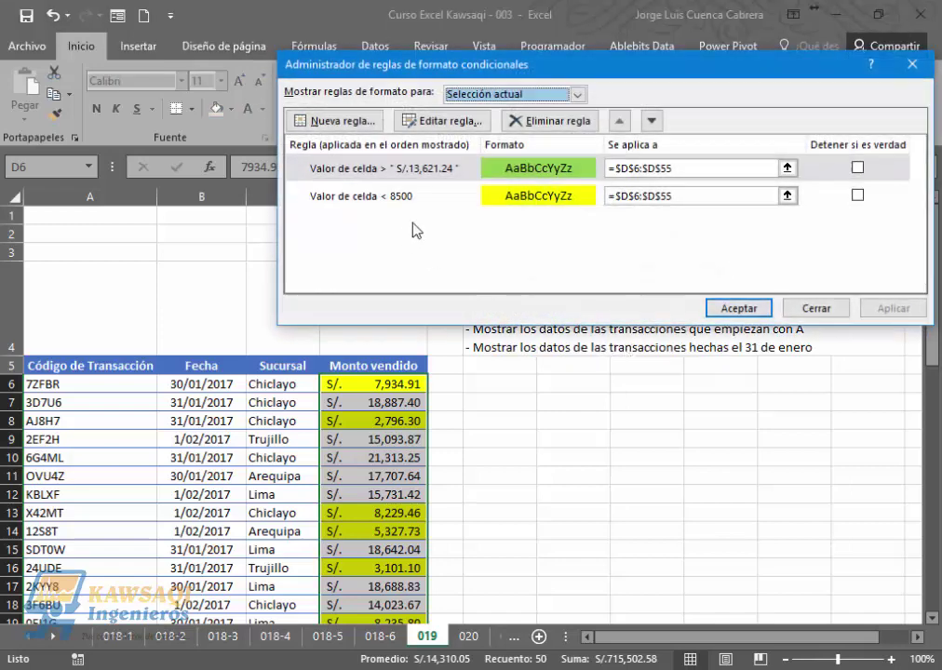
click(421, 177)
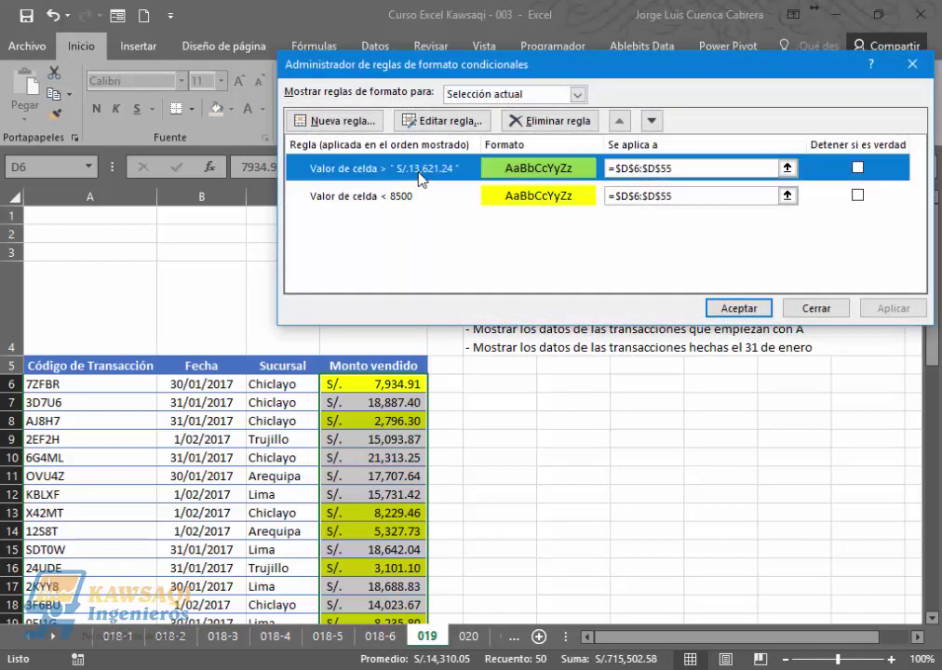
click(455, 123)
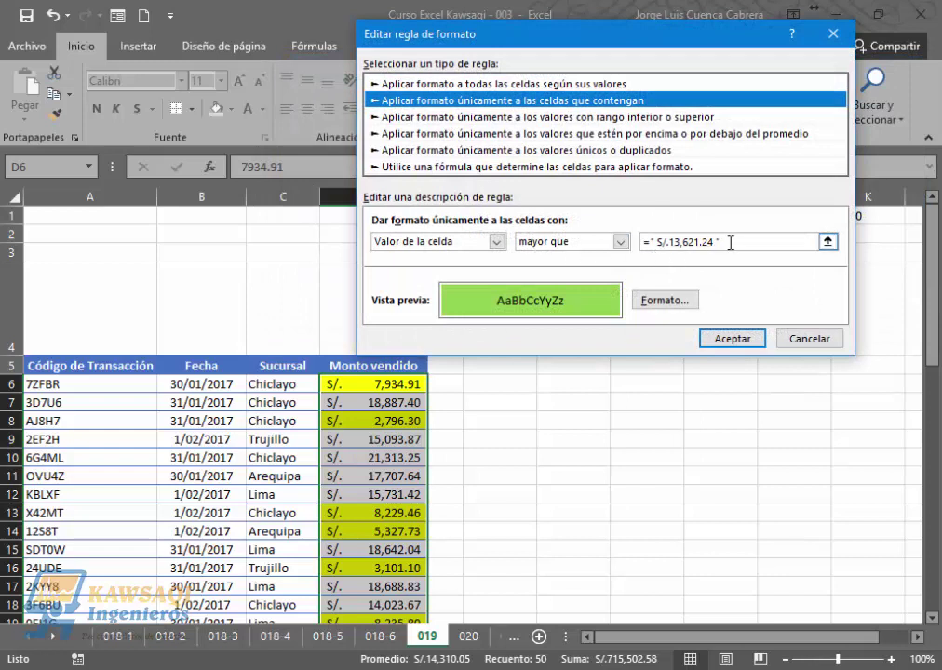
drag(731, 243, 628, 236)
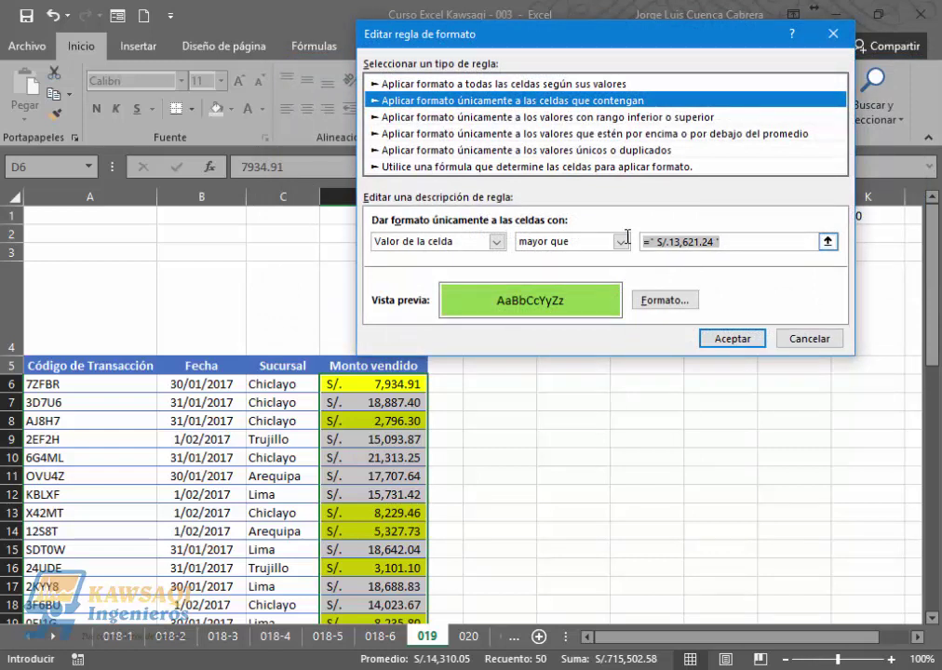
text(12500)
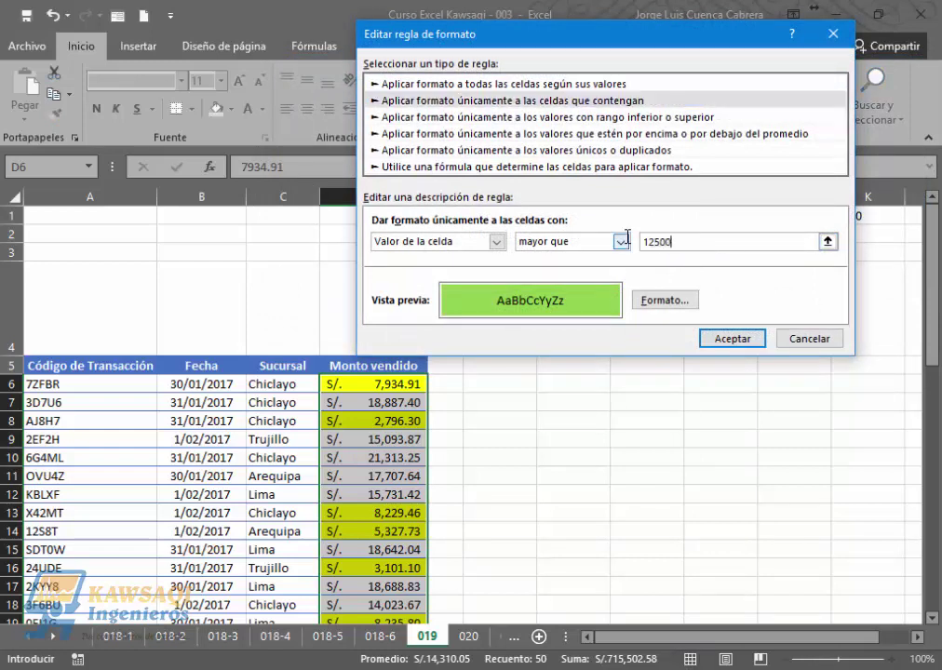
click(731, 338)
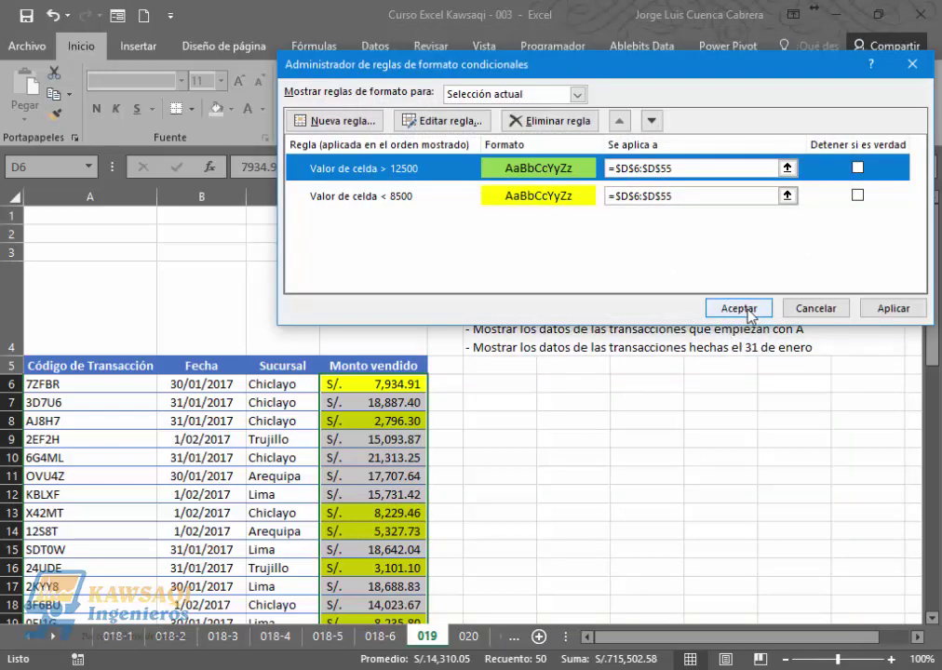
click(892, 308)
click(765, 310)
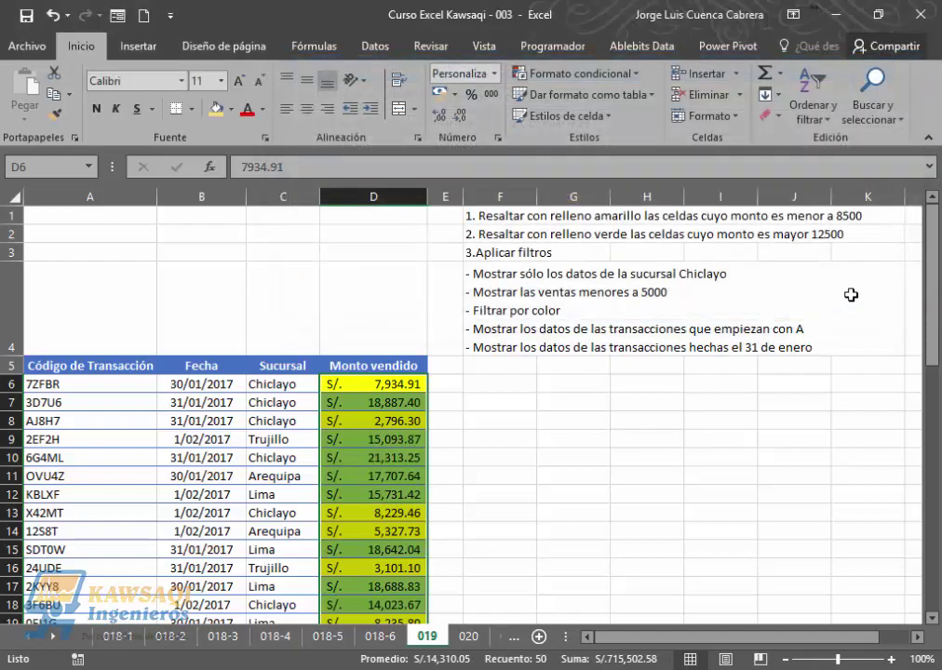
mouse_move(932, 212)
mouse_down()
mouse_move(940, 525)
mouse_move(939, 203)
mouse_up()
click(267, 490)
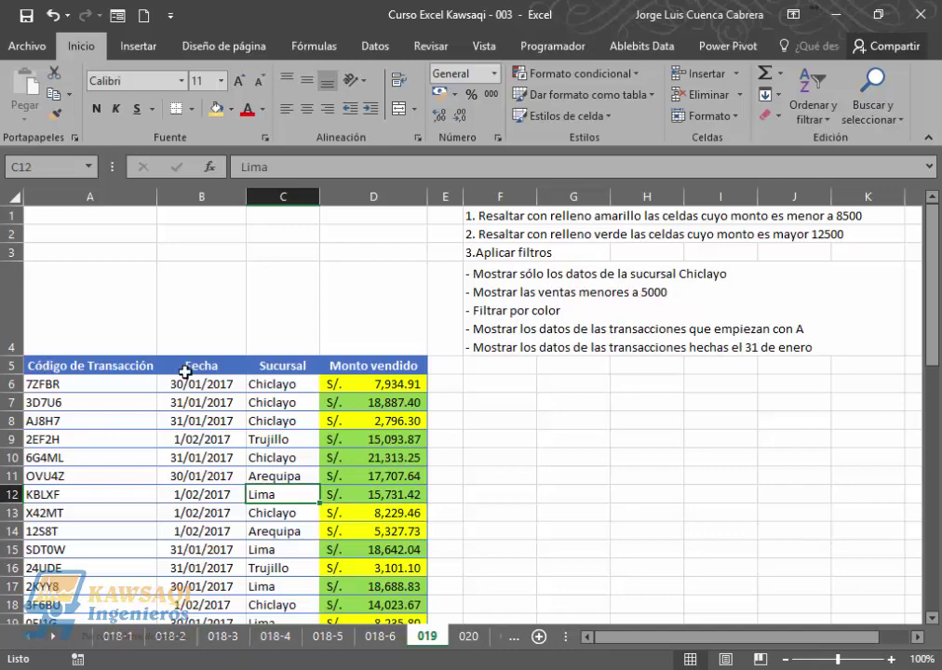
mouse_move(932, 284)
mouse_down()
mouse_move(932, 514)
mouse_move(932, 284)
mouse_up()
click(142, 418)
click(146, 384)
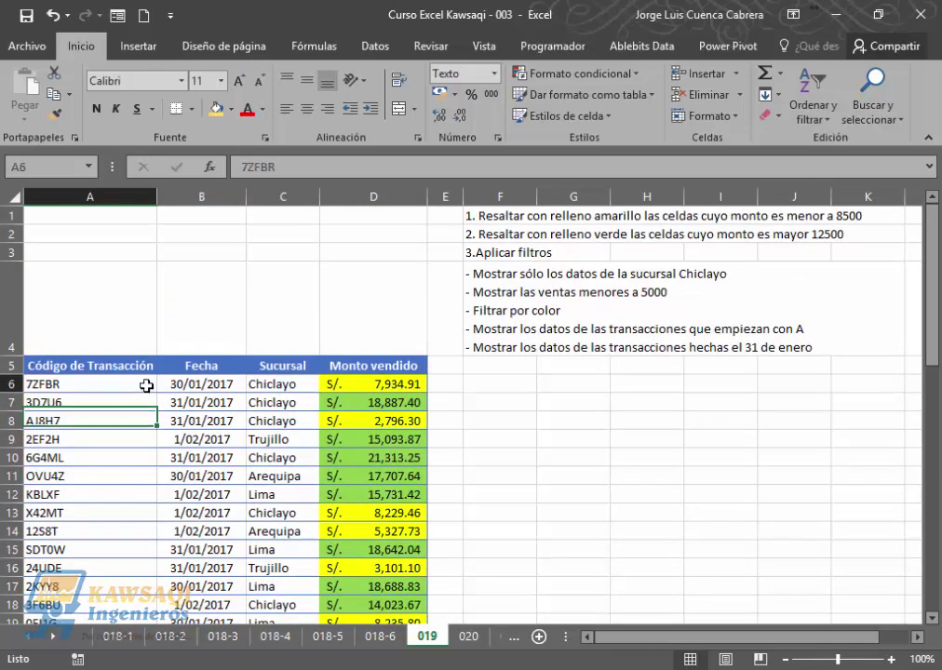
click(213, 419)
click(216, 385)
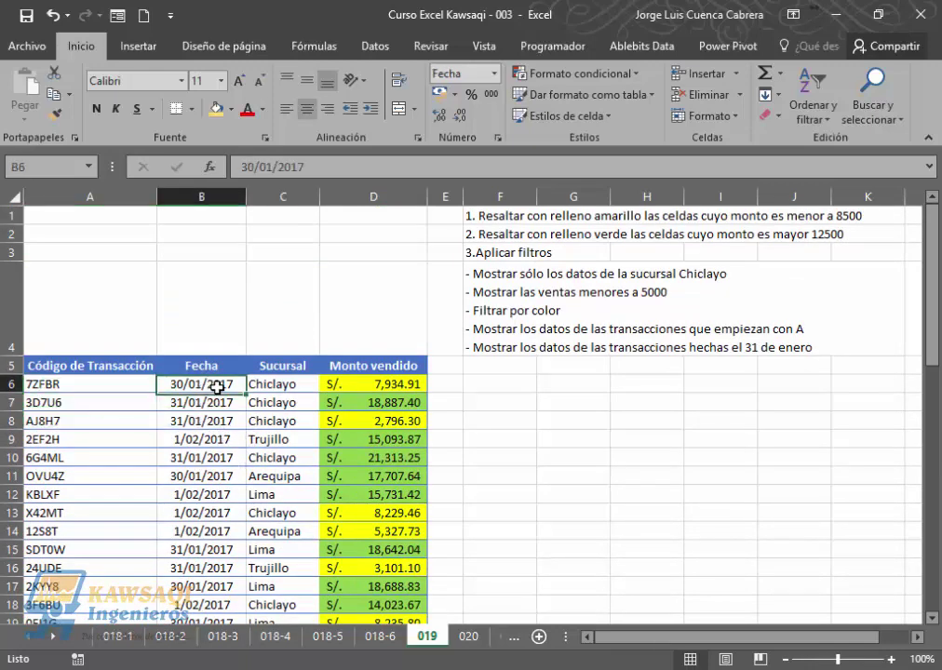
click(201, 422)
click(112, 406)
click(301, 417)
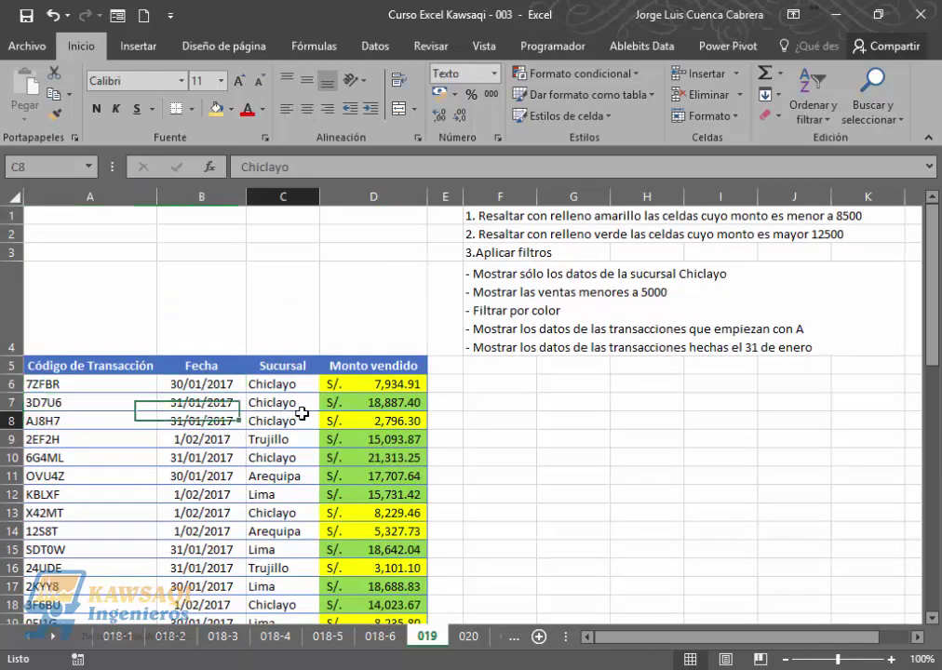
click(142, 441)
Turn on filtering for the sales table on sheet 019 from a cell inside it
click(100, 401)
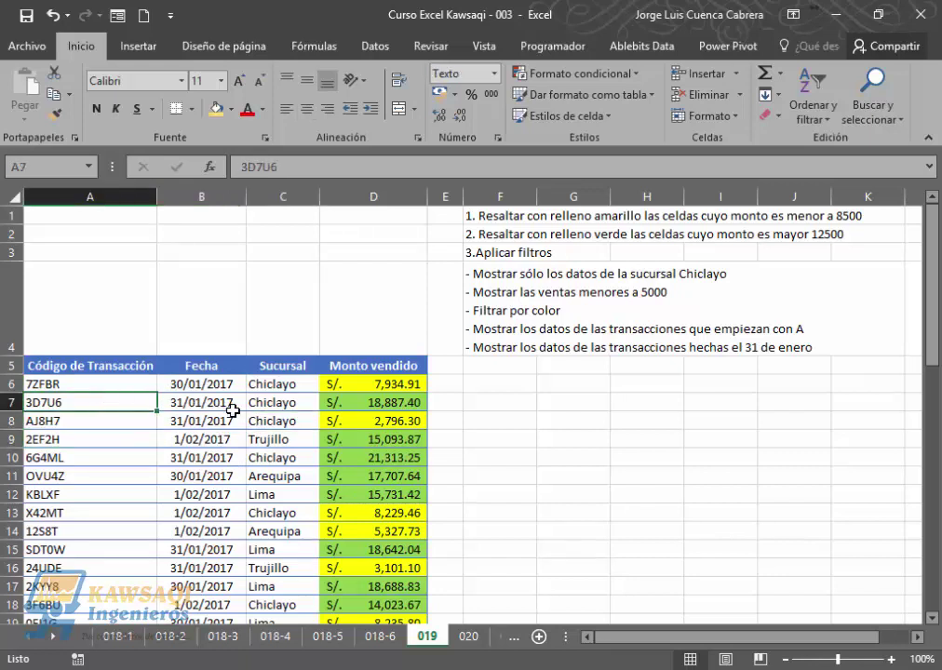
click(383, 46)
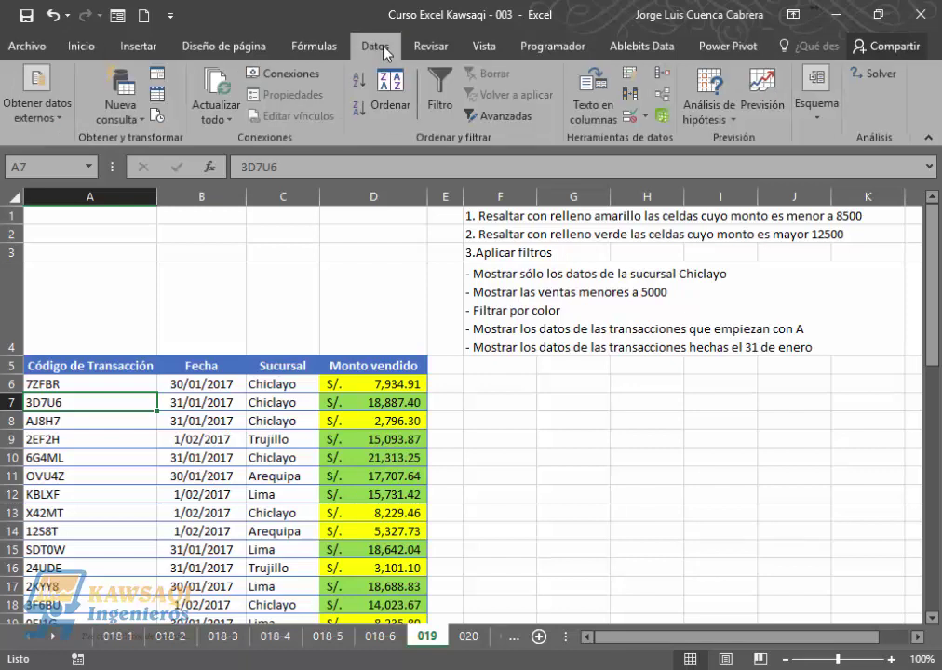
click(443, 96)
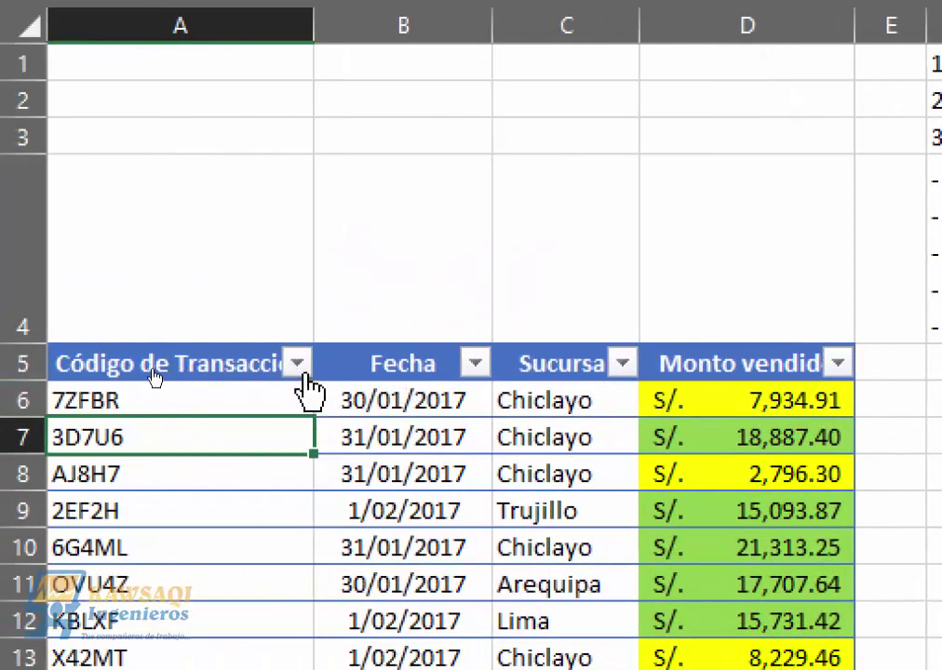
Examine the filter options offered for the transaction code, Fecha, Sucursal and Monto vendido columns without applying any filter
click(296, 365)
click(301, 367)
click(477, 364)
click(479, 366)
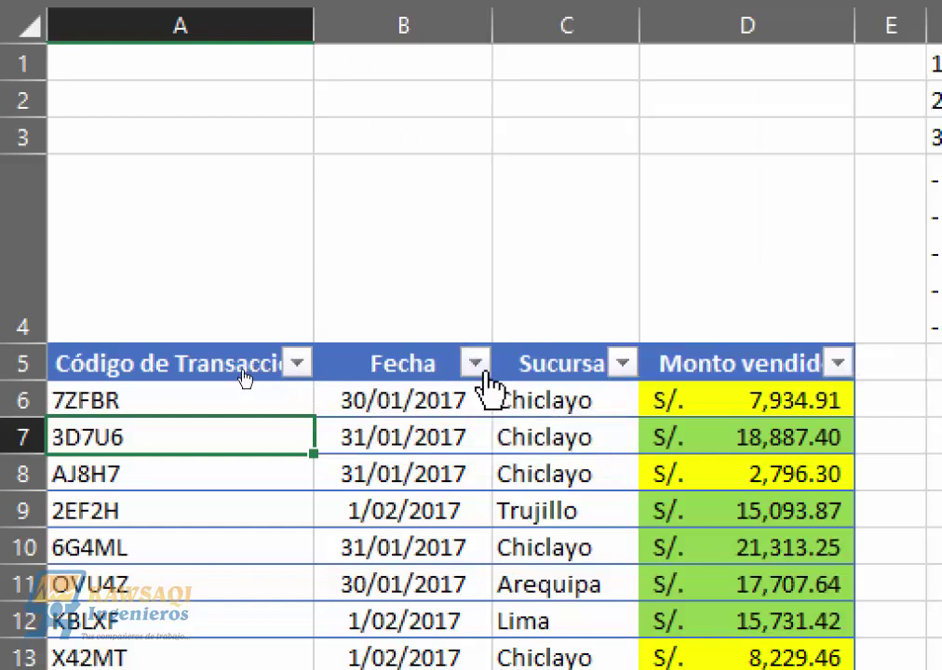
click(622, 364)
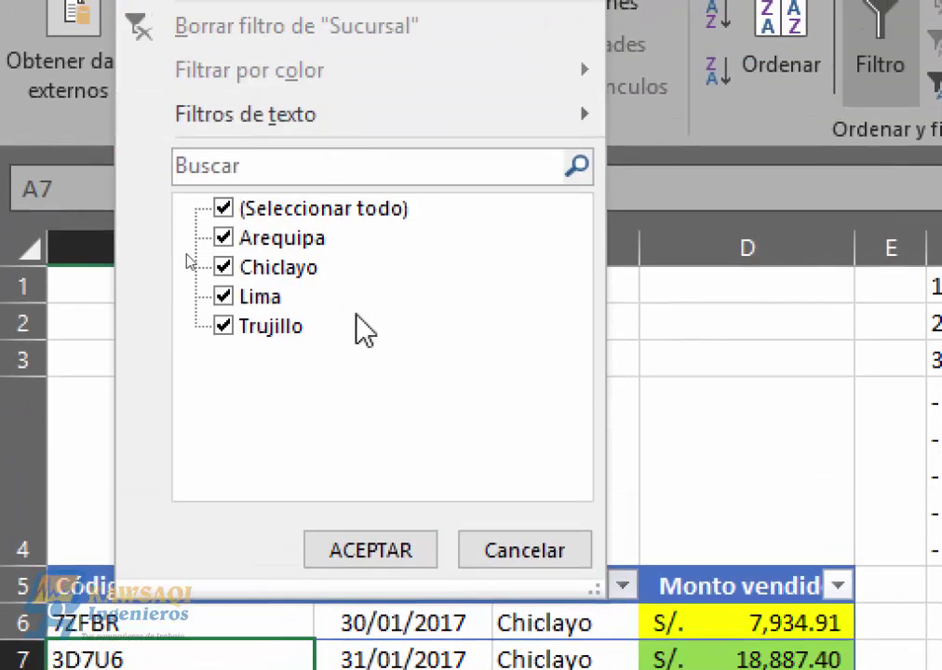
click(517, 483)
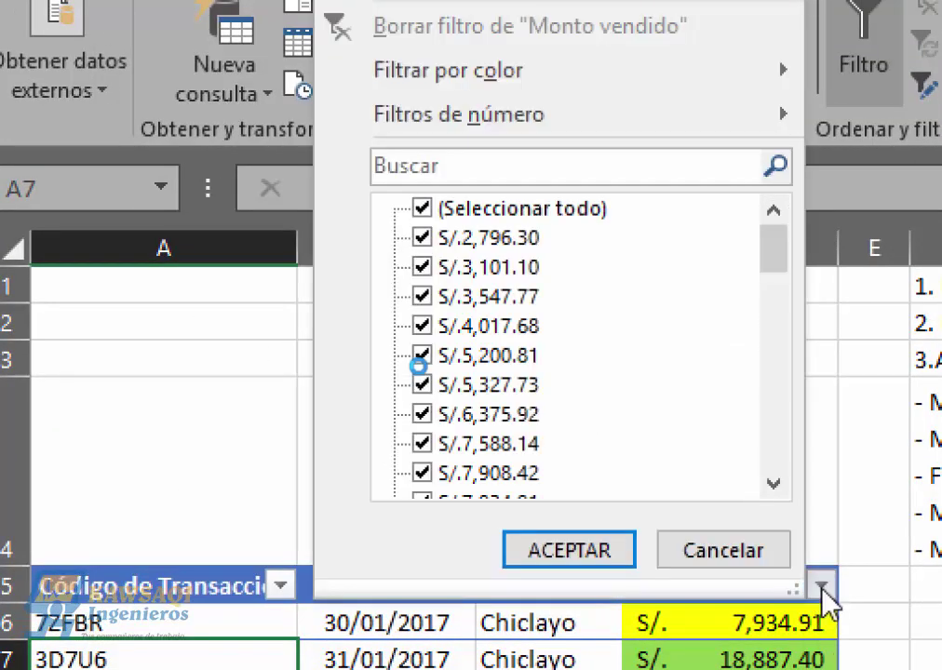
click(838, 587)
click(822, 582)
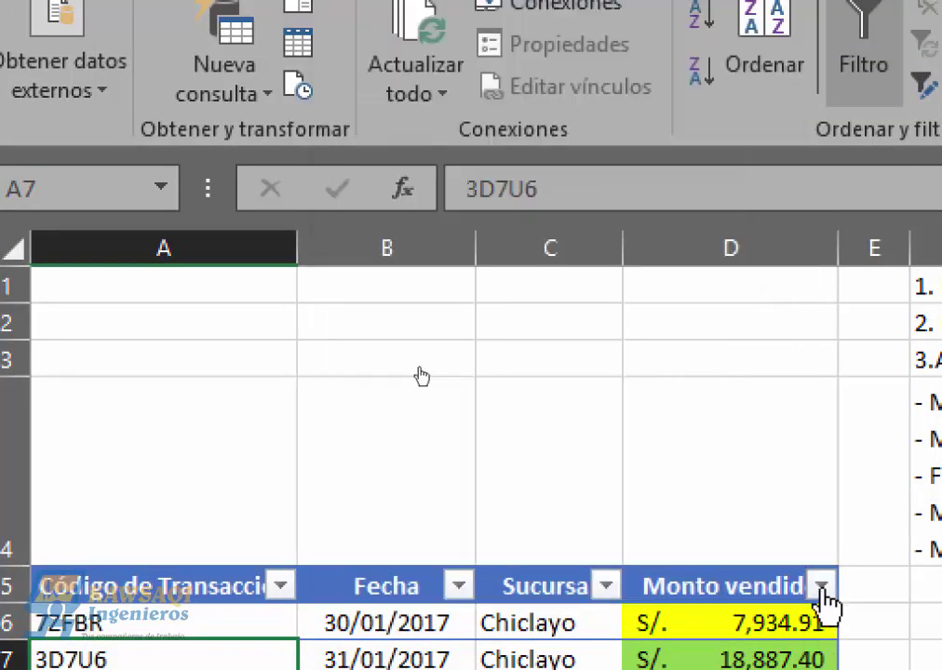
click(280, 571)
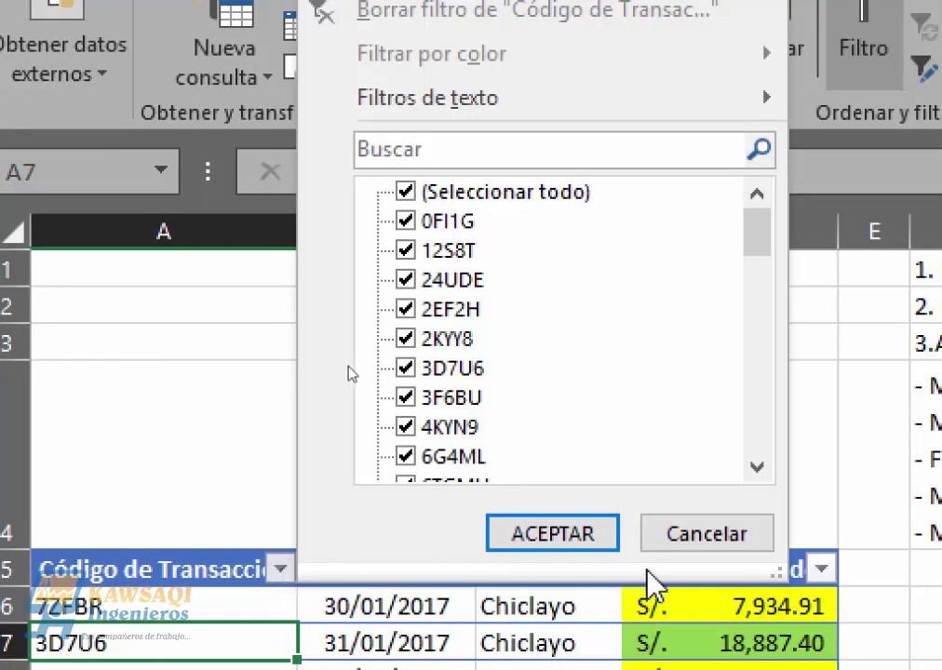
click(706, 534)
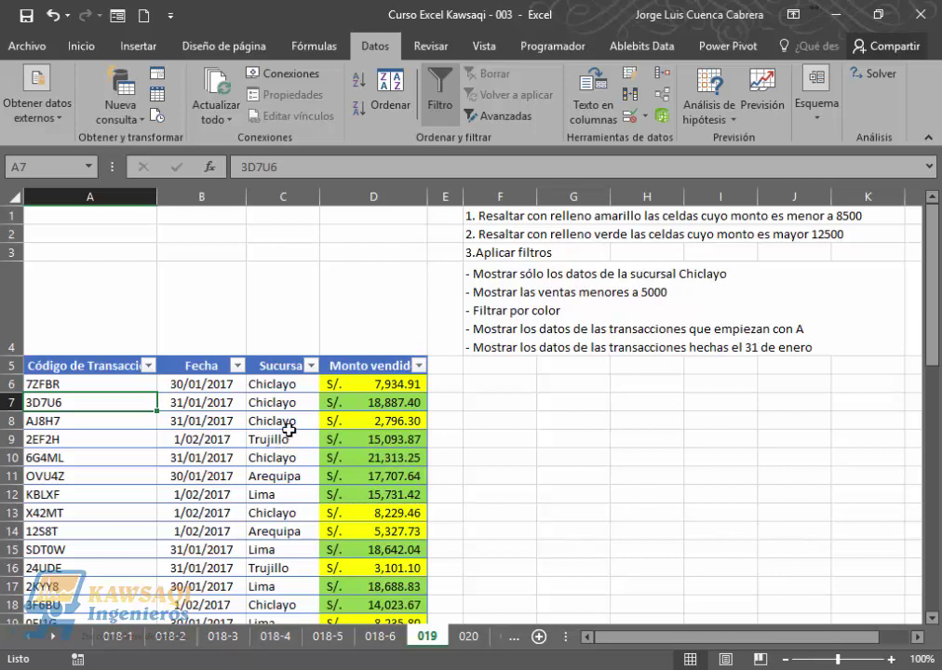
Filter the Sucursal column to show only the Chiclayo rows, review them, and clear the filter again
click(311, 366)
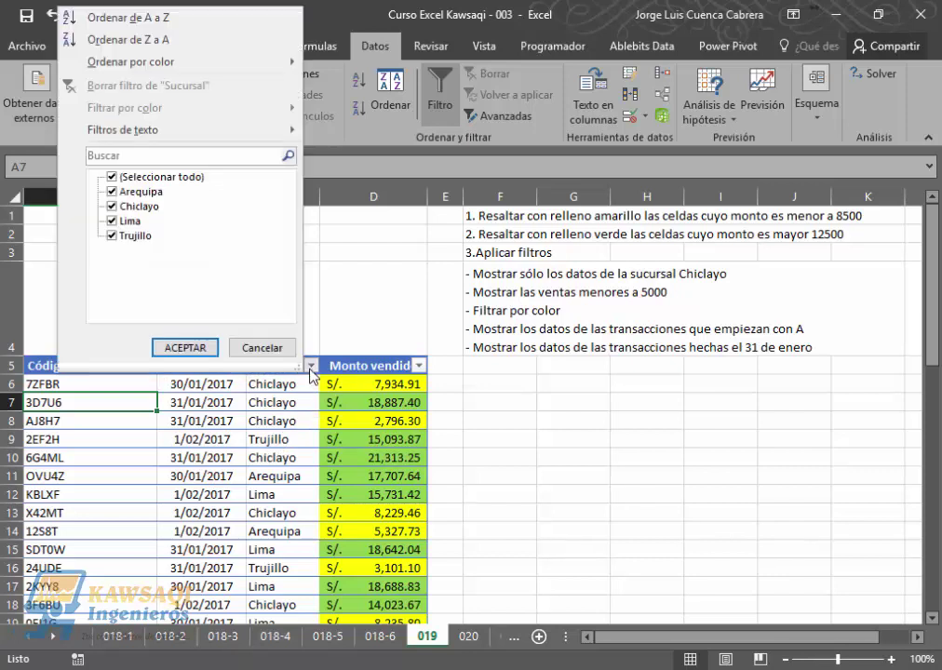
click(111, 178)
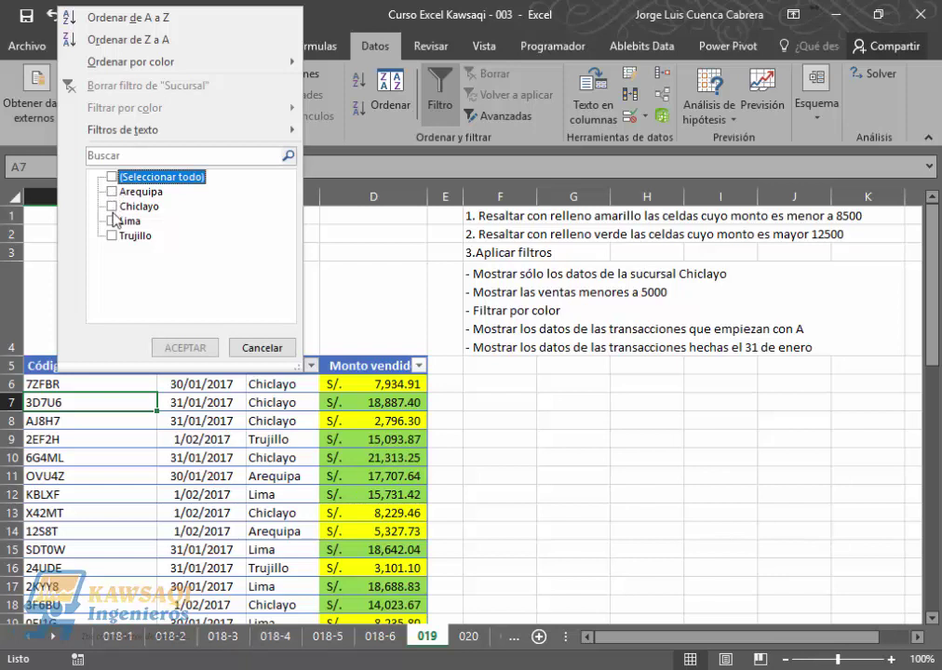
click(113, 206)
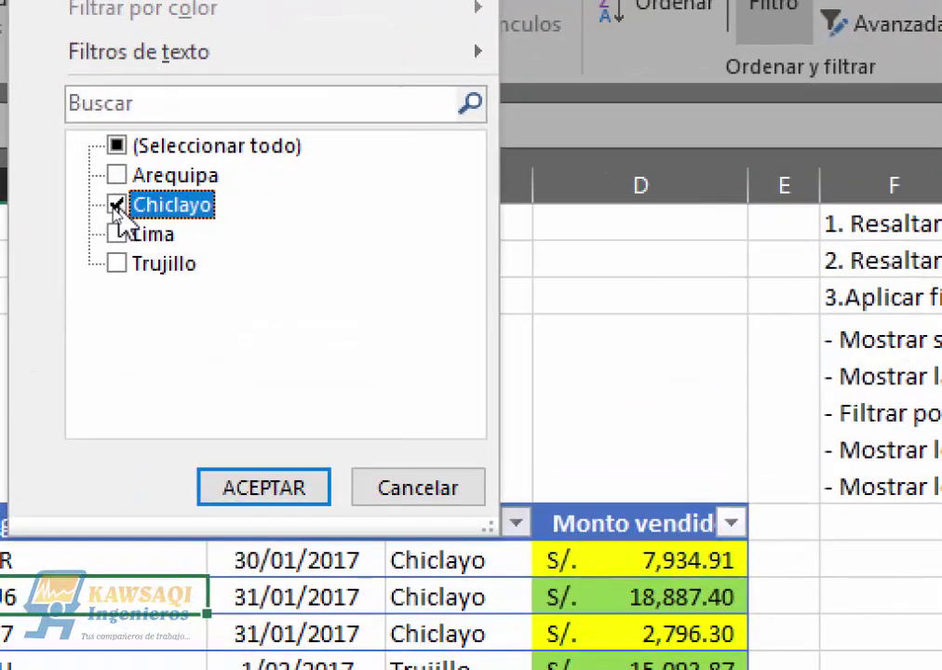
click(266, 488)
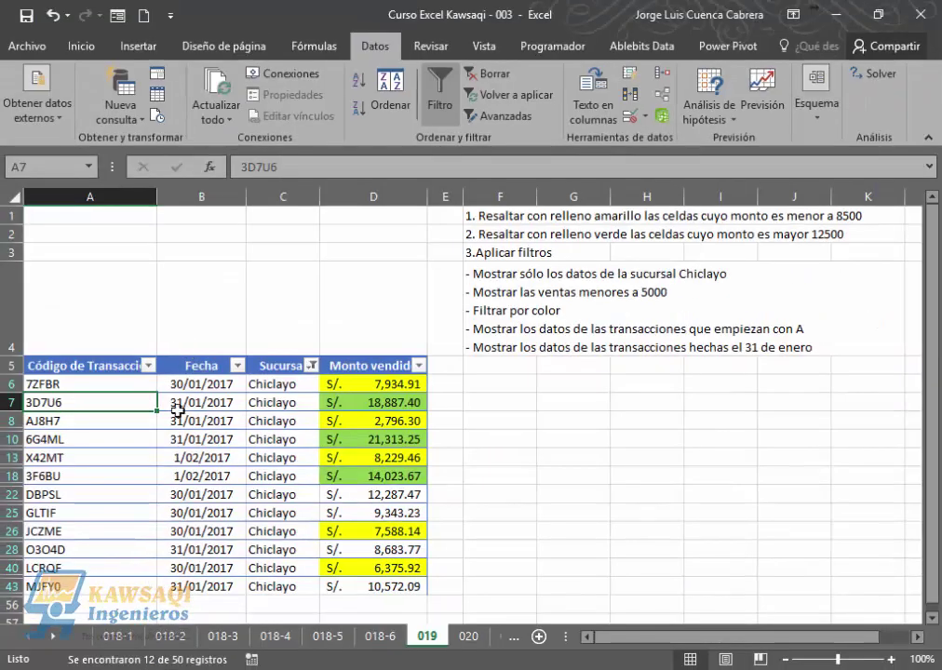
drag(934, 351, 934, 365)
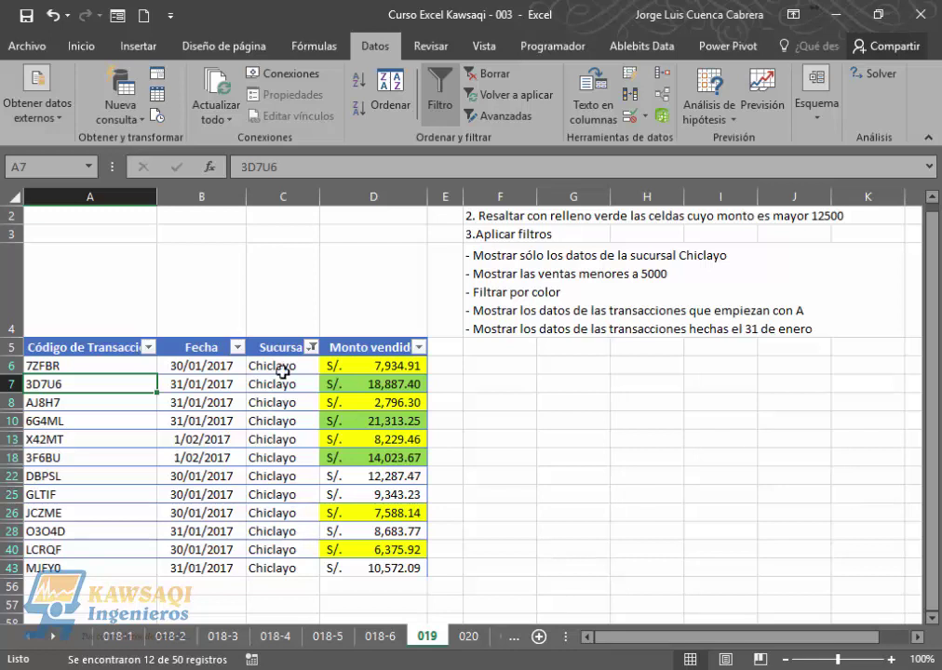
click(491, 74)
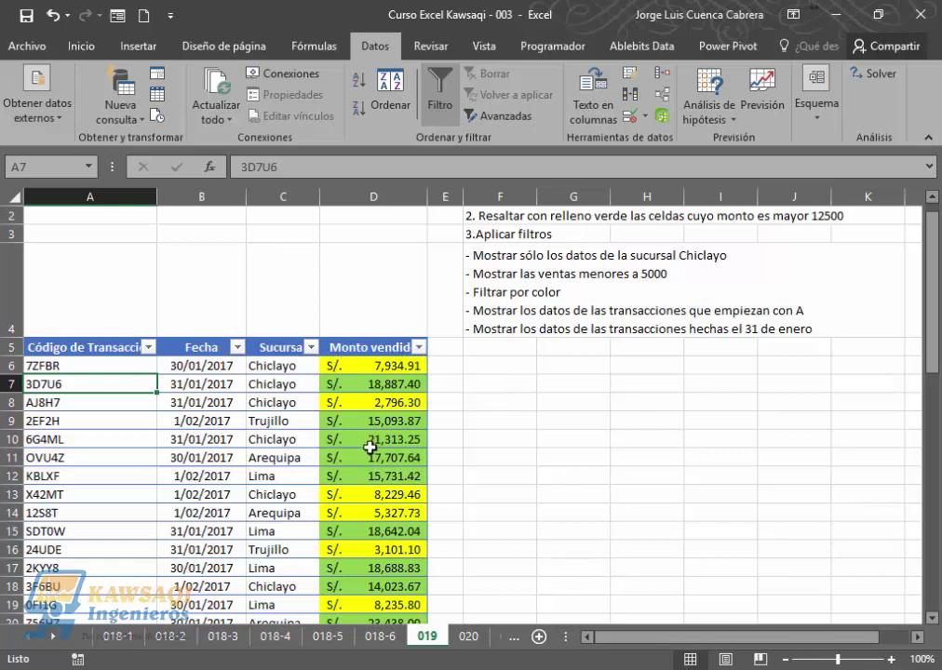
click(420, 348)
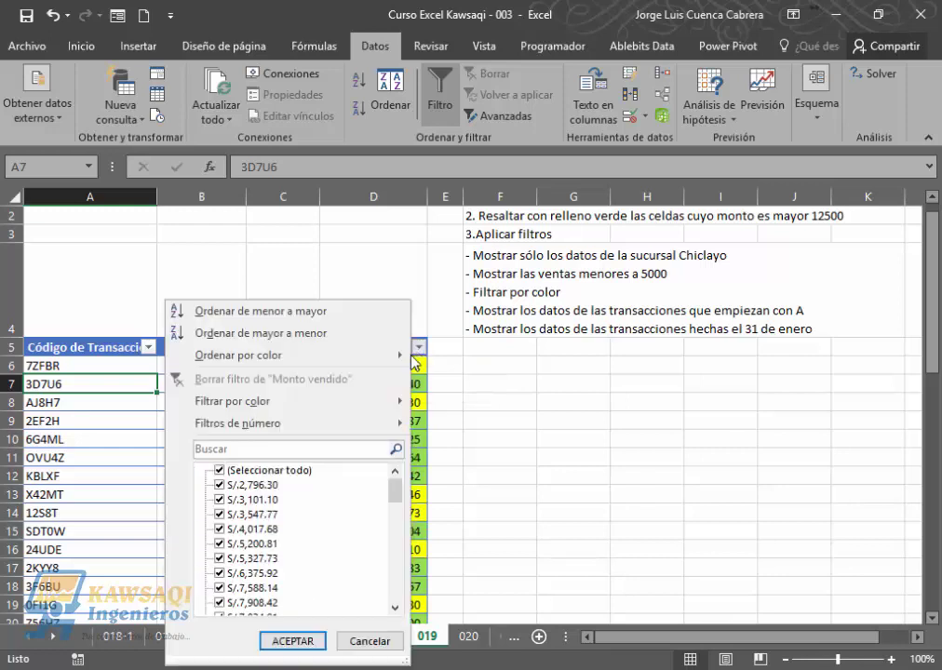
click(220, 470)
click(219, 485)
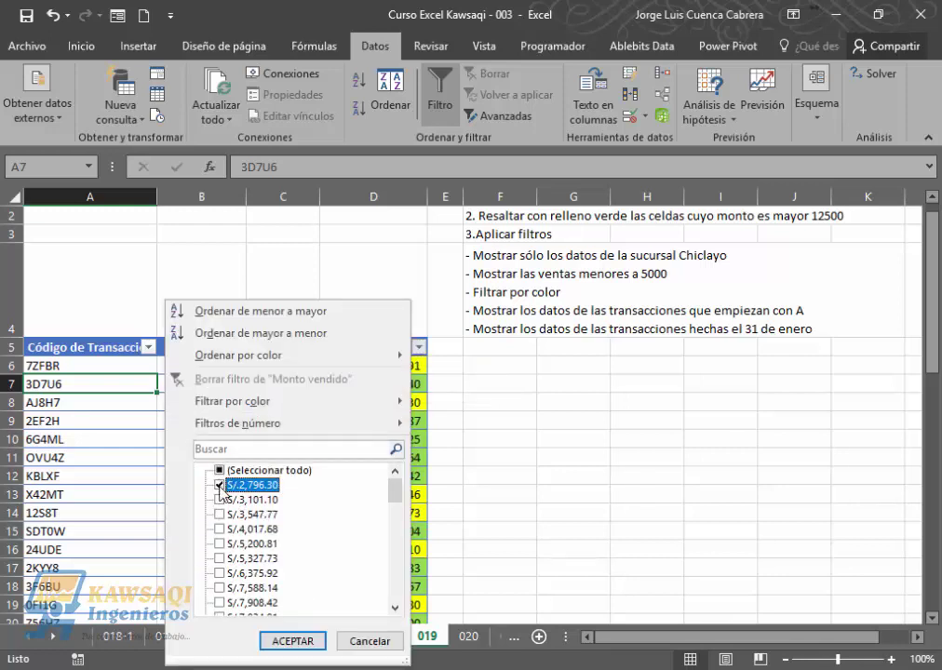
click(219, 500)
click(219, 514)
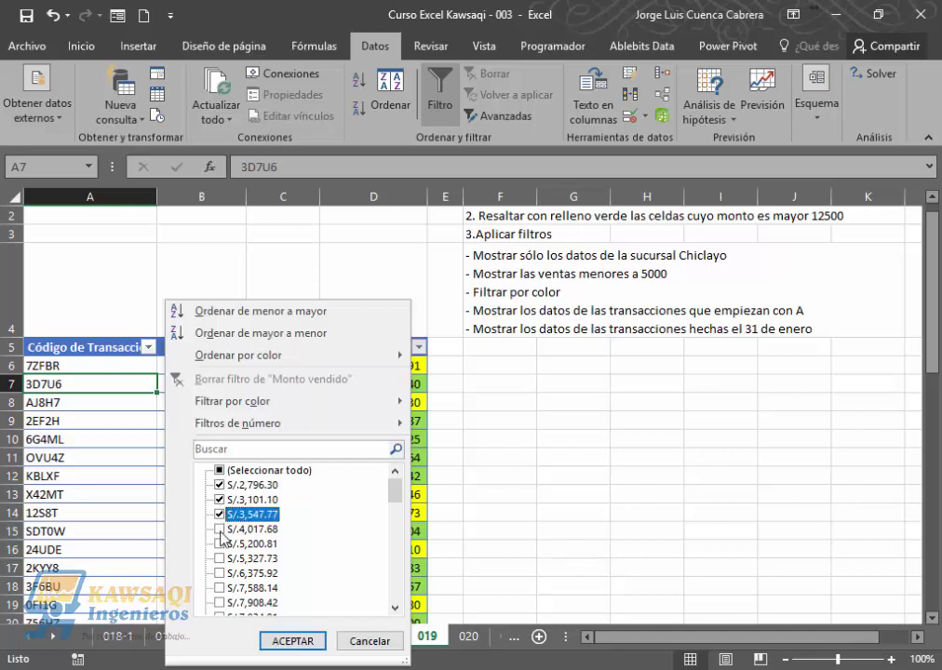
click(220, 529)
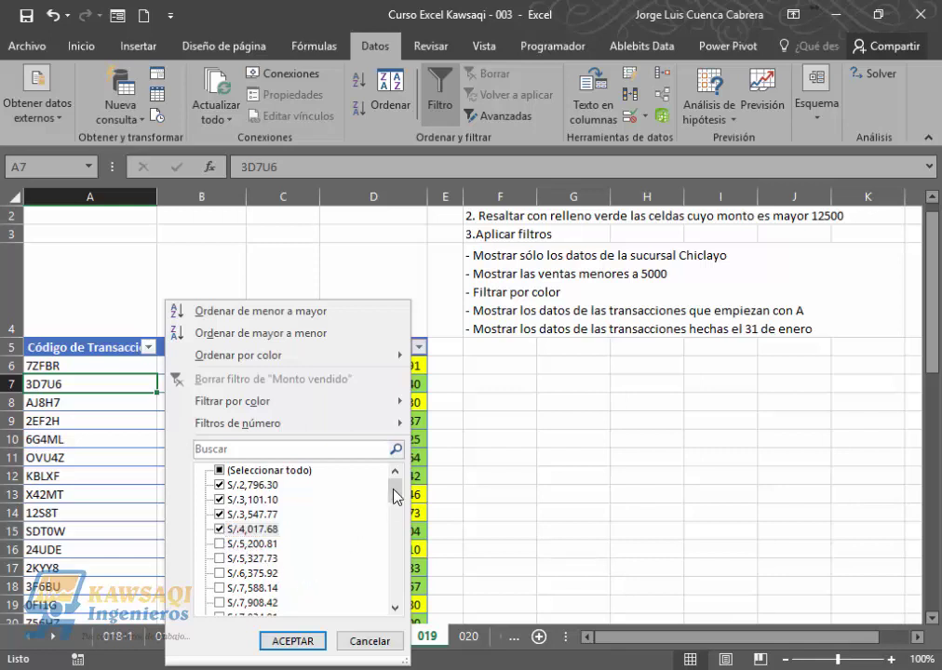
drag(396, 500, 391, 477)
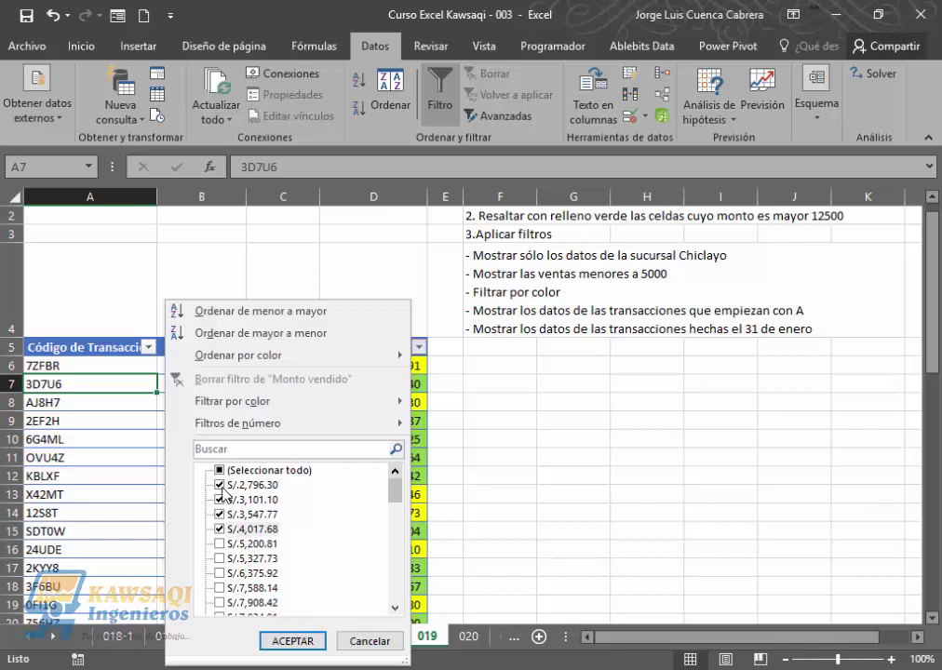
click(219, 470)
click(219, 470)
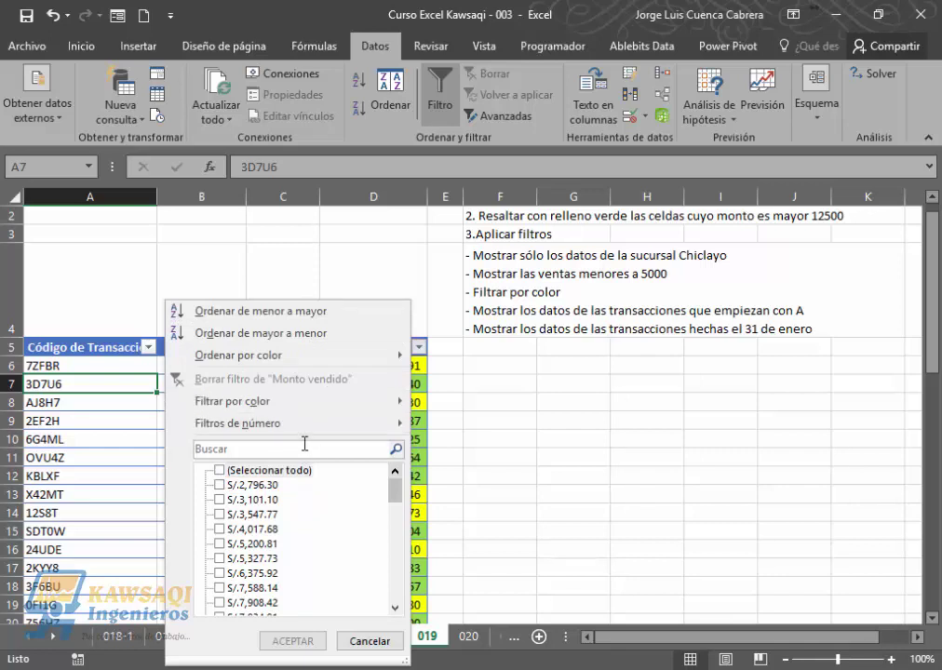
Filter the Monto vendido column to show only amounts less than 5000, and clear the filter again
mouse_move(306, 434)
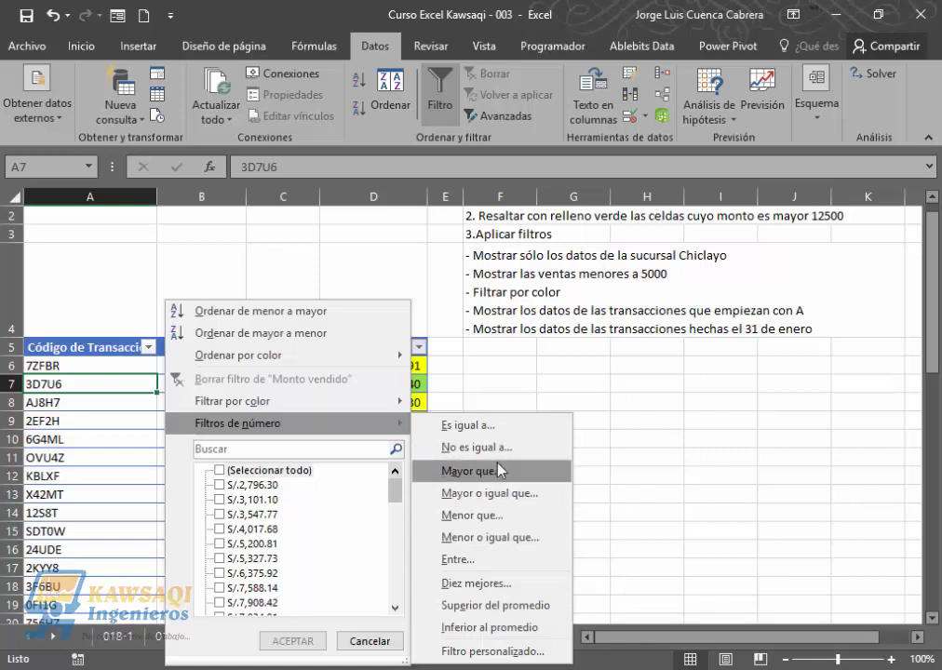
click(512, 522)
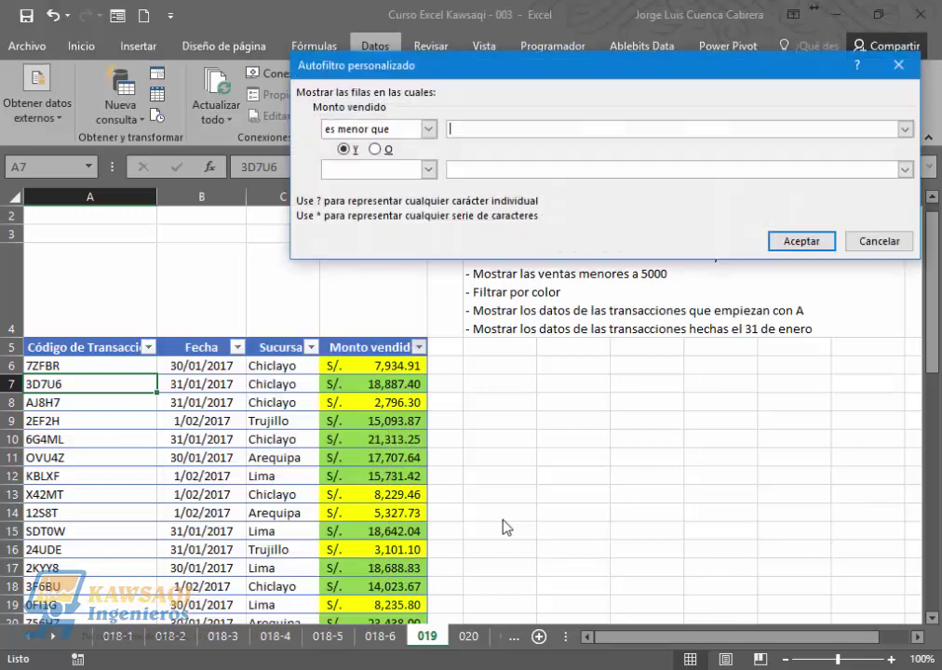
text(5000)
click(798, 243)
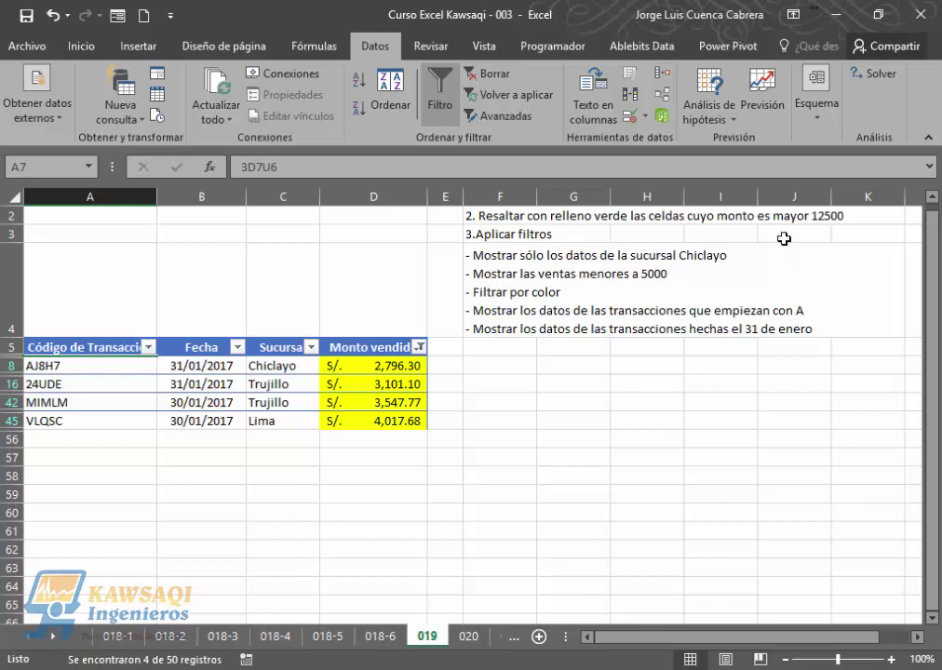
click(421, 349)
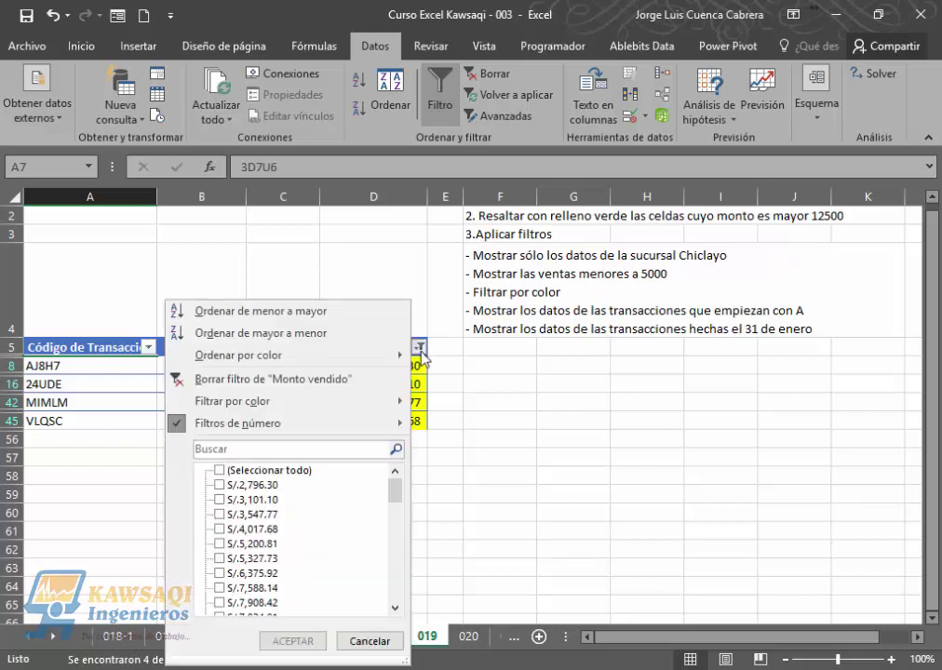
click(333, 431)
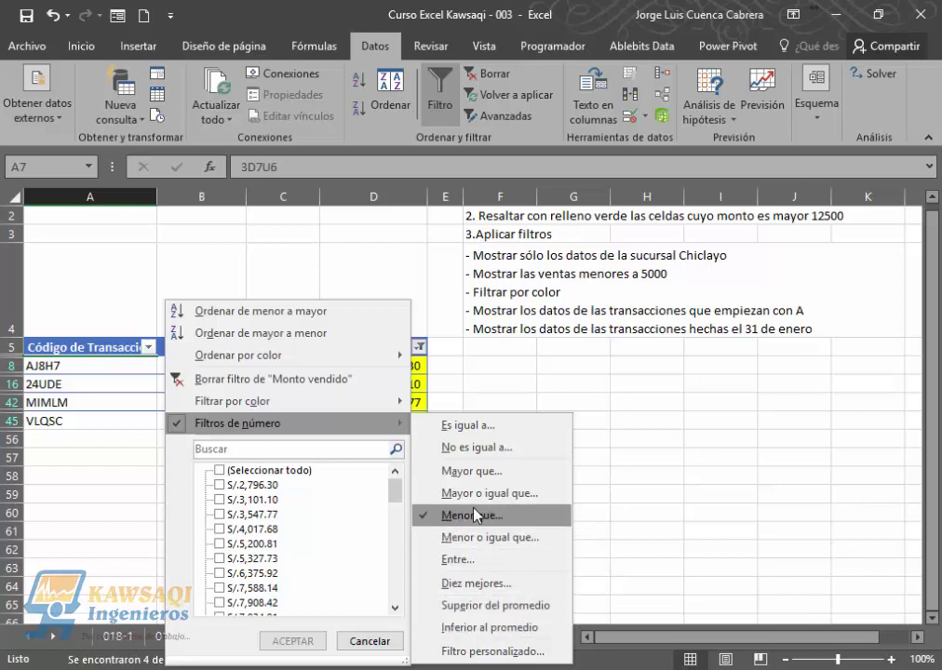
click(246, 380)
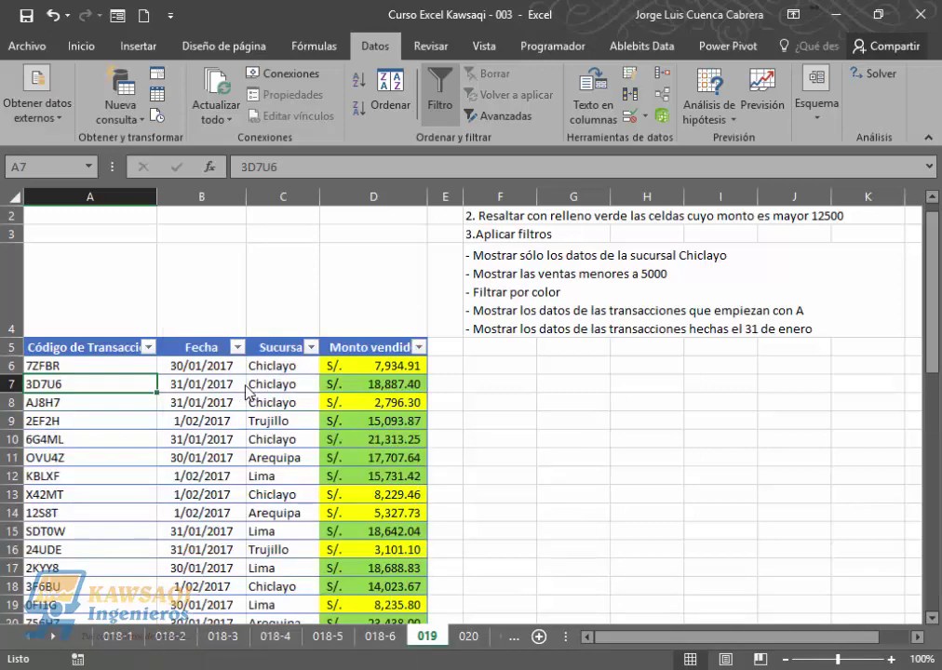
click(417, 348)
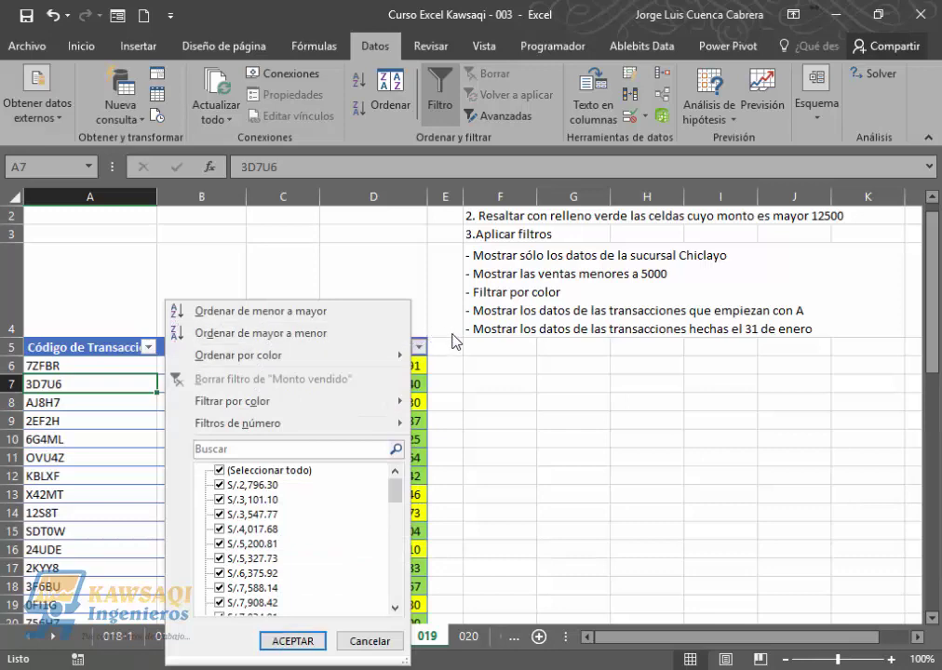
click(293, 641)
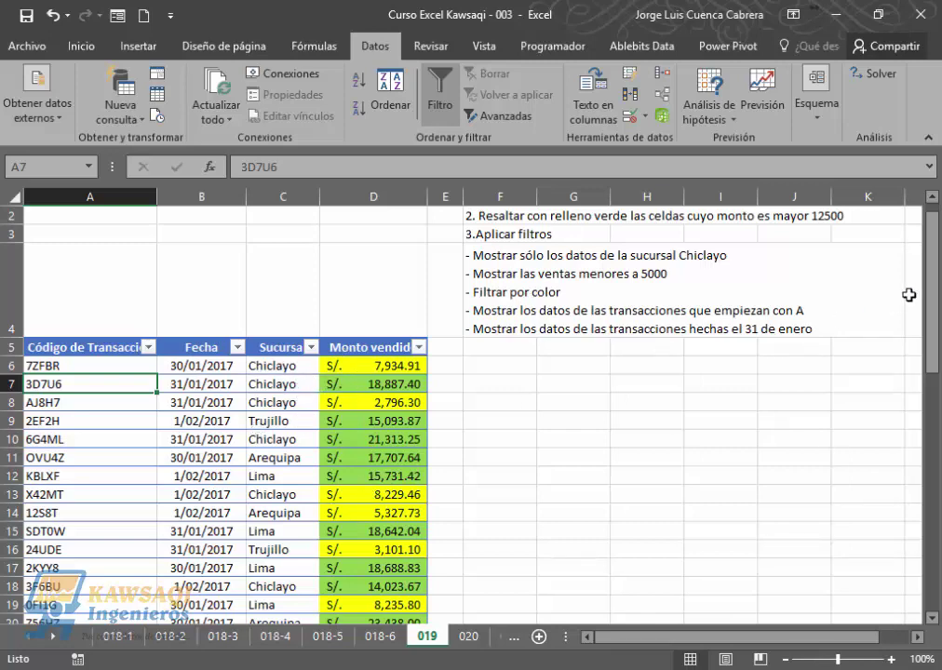
Filter the Monto vendido column by cell color to show only the green-filled amounts
mouse_move(932, 280)
mouse_down()
mouse_move(936, 435)
mouse_move(936, 268)
mouse_up()
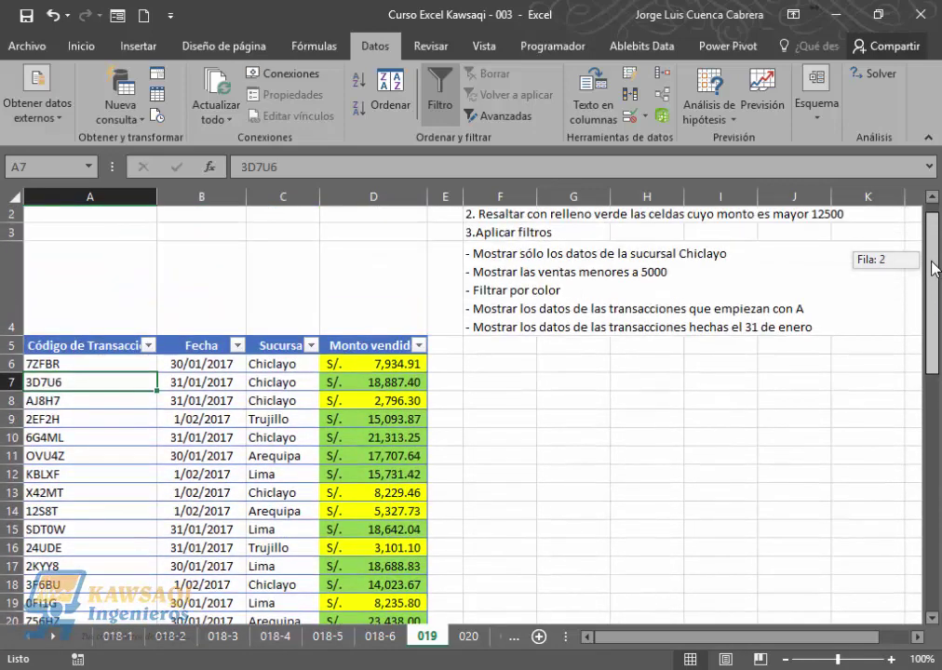
drag(935, 269, 938, 258)
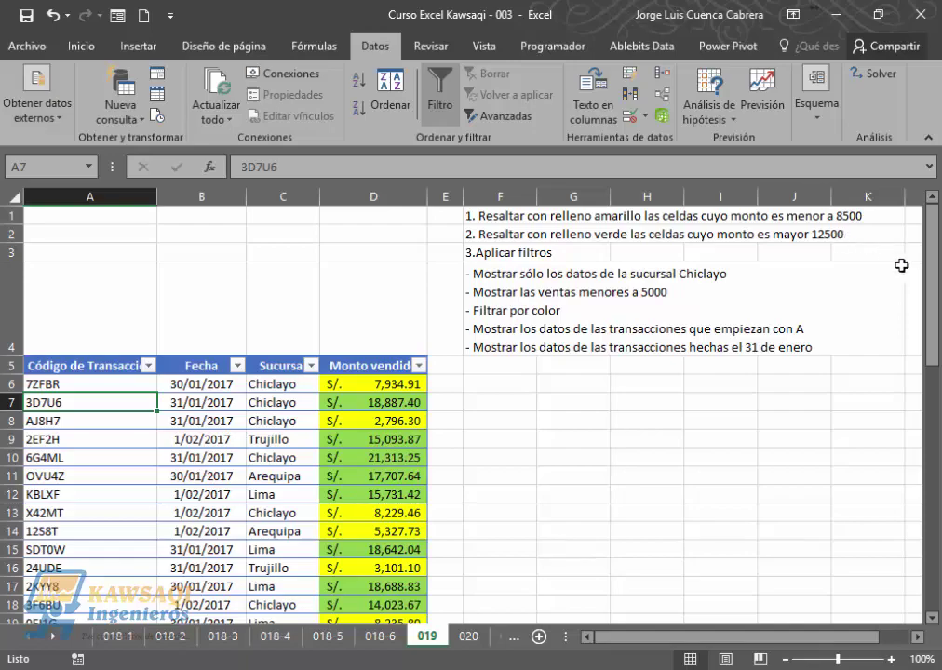
mouse_move(934, 269)
mouse_down()
mouse_move(934, 520)
mouse_move(934, 270)
mouse_up()
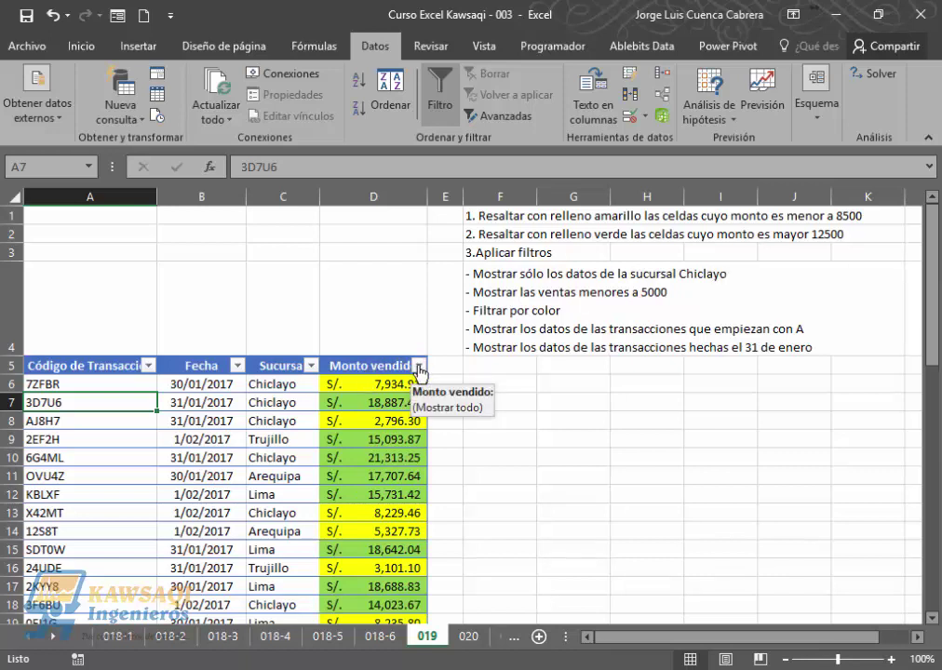
click(420, 366)
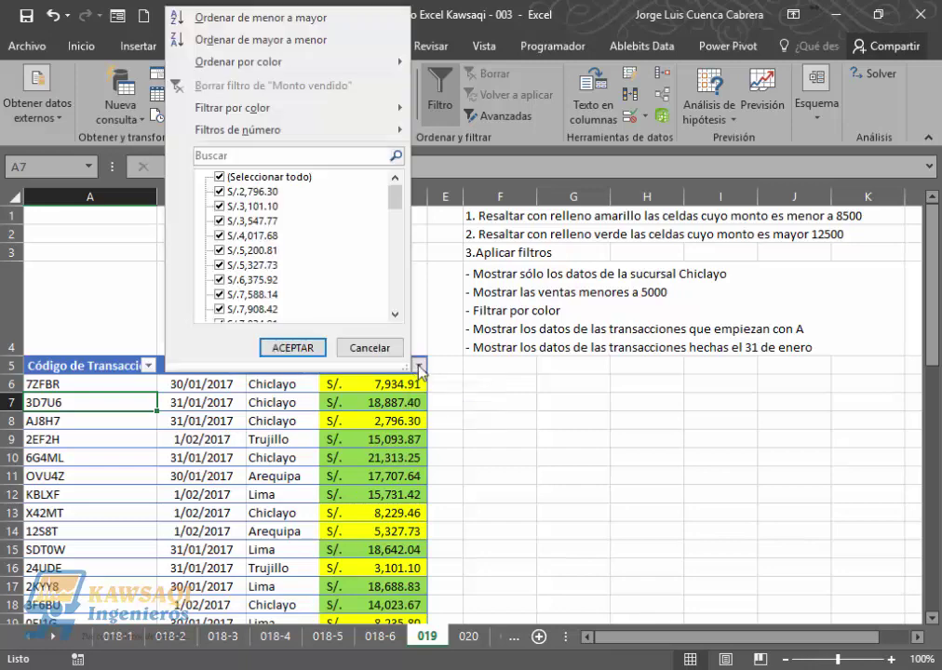
click(299, 110)
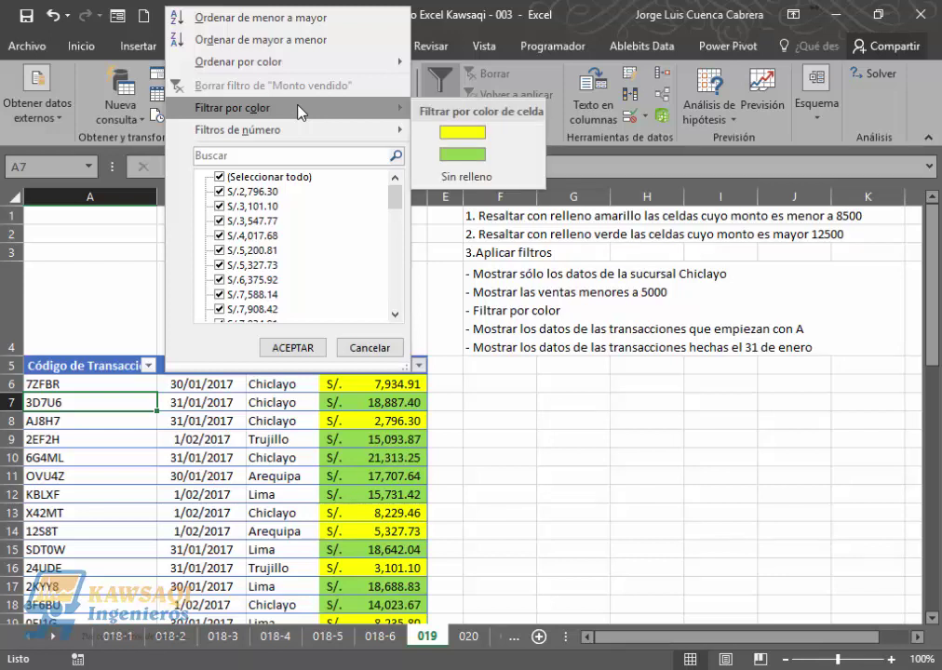
click(481, 154)
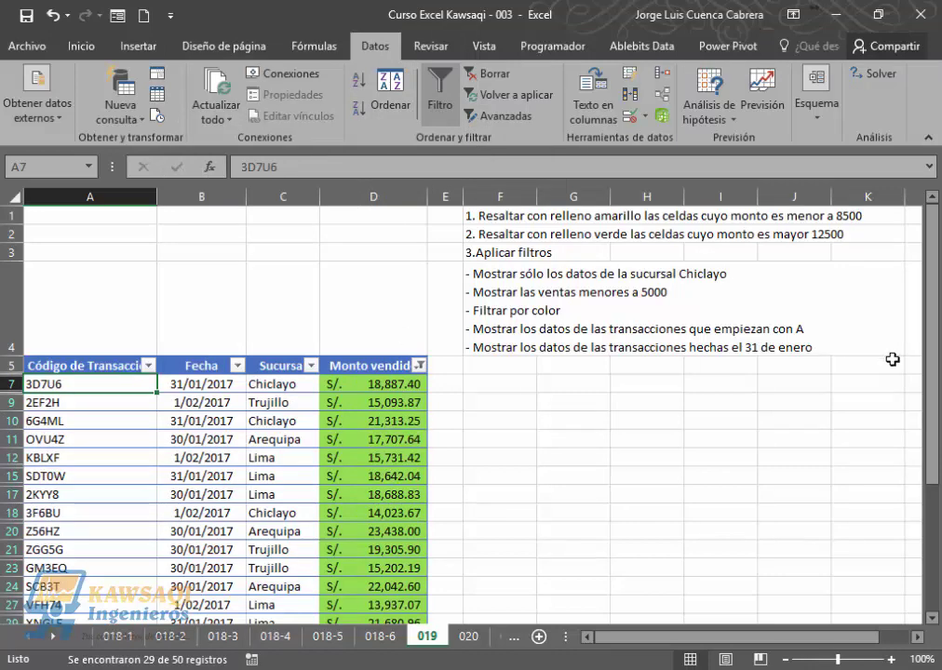
drag(935, 349, 932, 250)
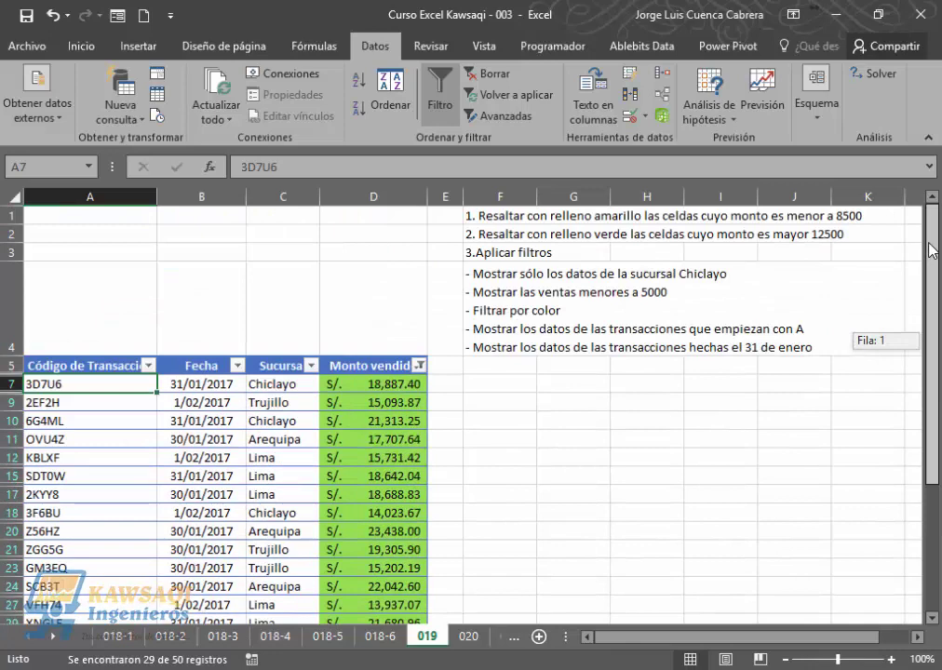
Change the color filter on Monto vendido to the yellow fill and look over the filtered amounts
click(421, 365)
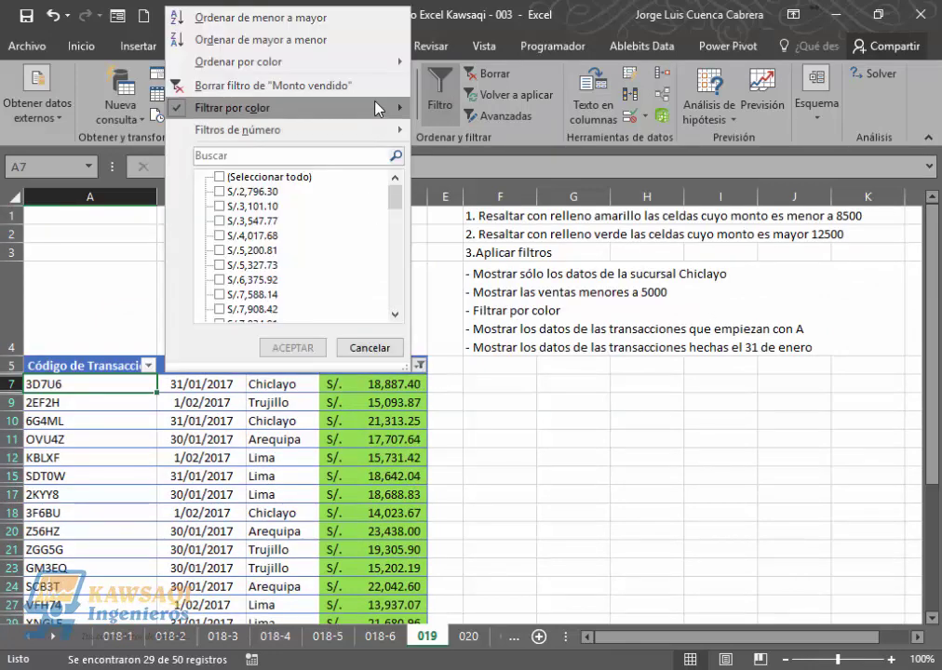
mouse_move(377, 108)
click(468, 133)
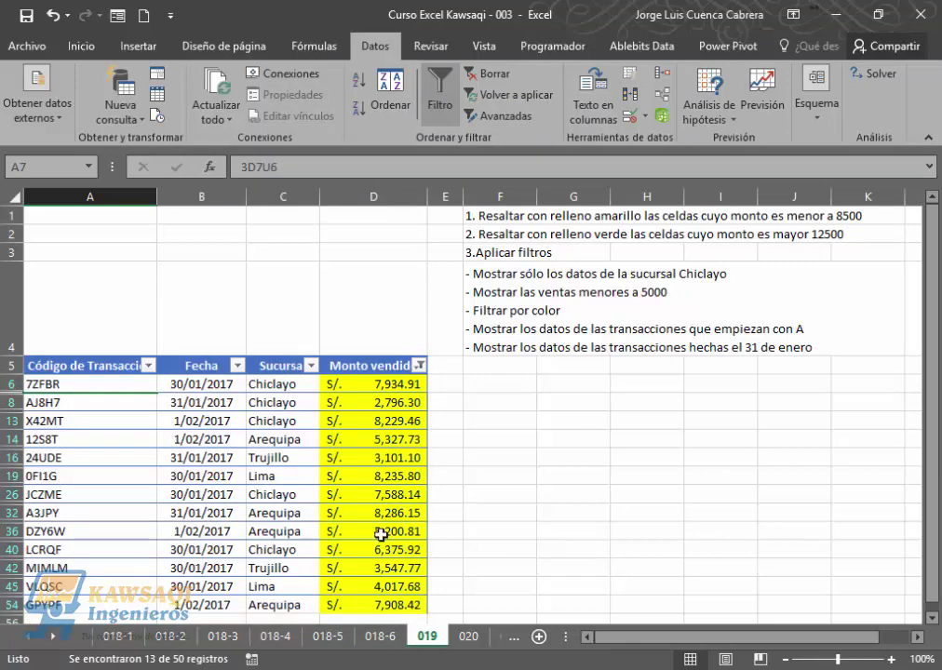
click(365, 421)
click(365, 402)
click(366, 383)
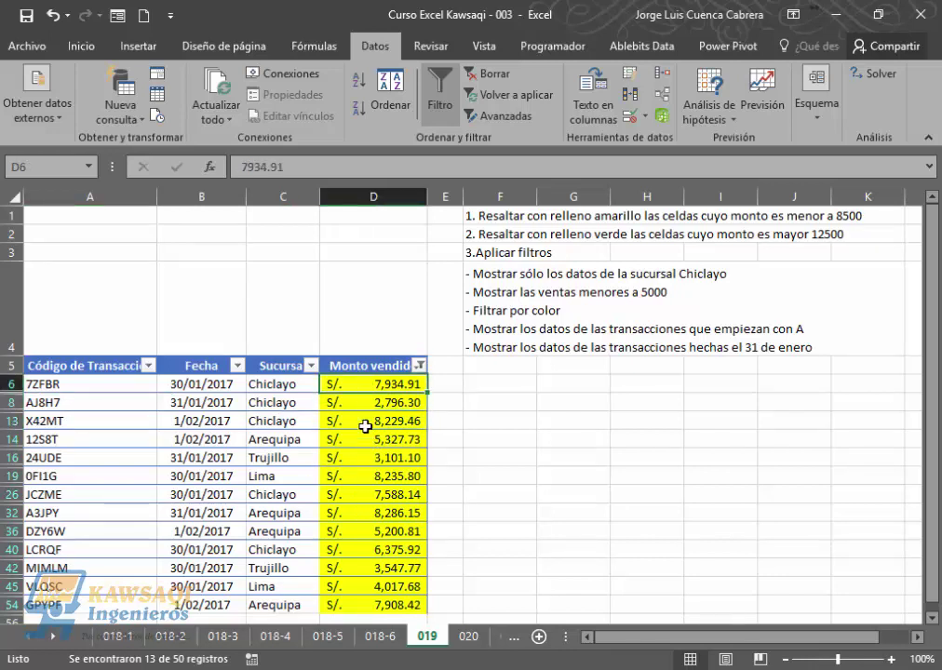
click(372, 513)
click(370, 400)
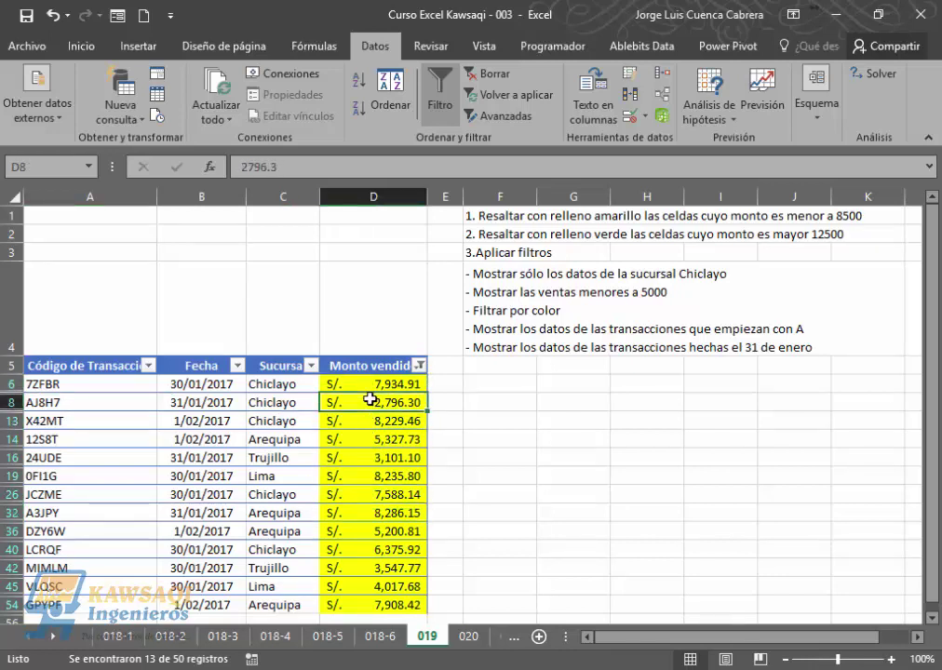
click(369, 541)
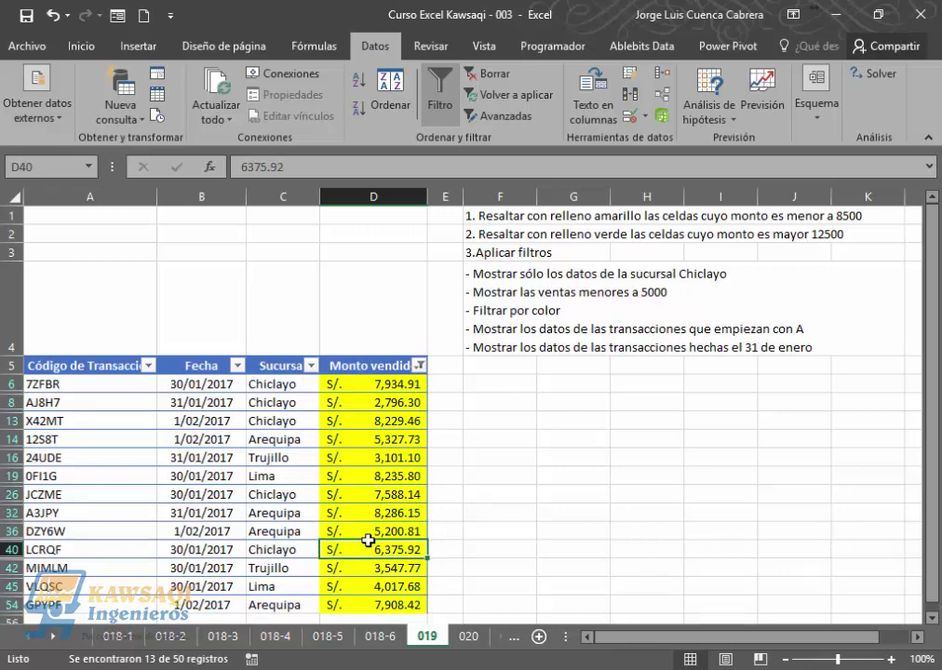
Change the color filter on Monto vendido to show only the amounts without fill (Sin relleno)
click(420, 366)
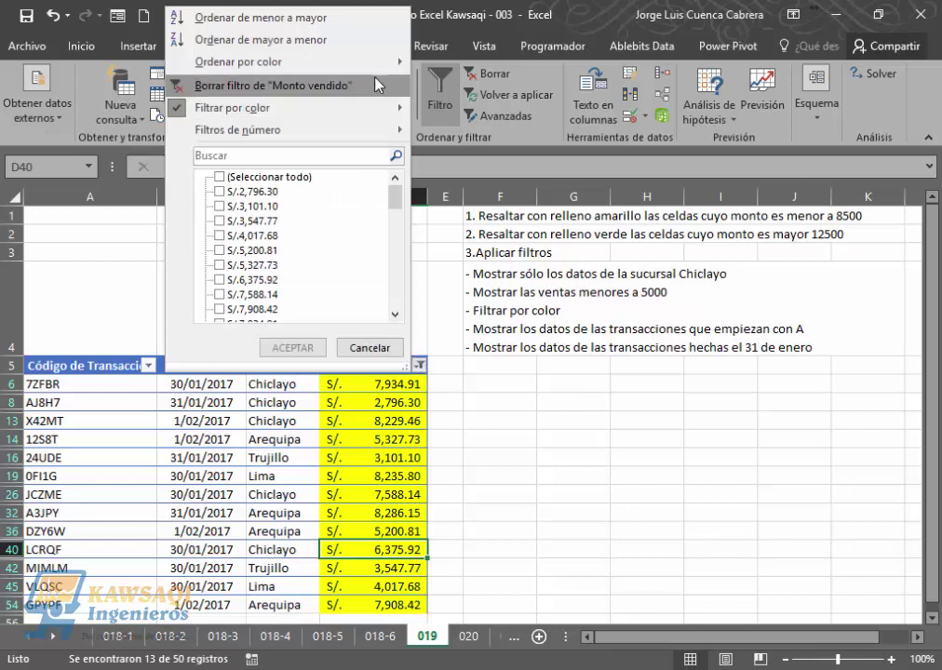
mouse_move(380, 111)
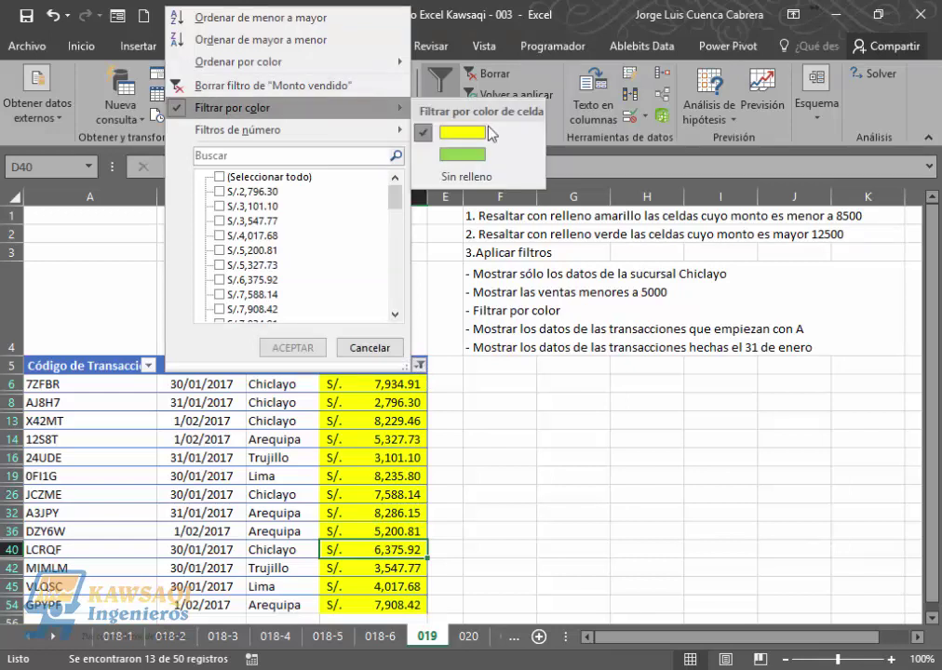
click(473, 176)
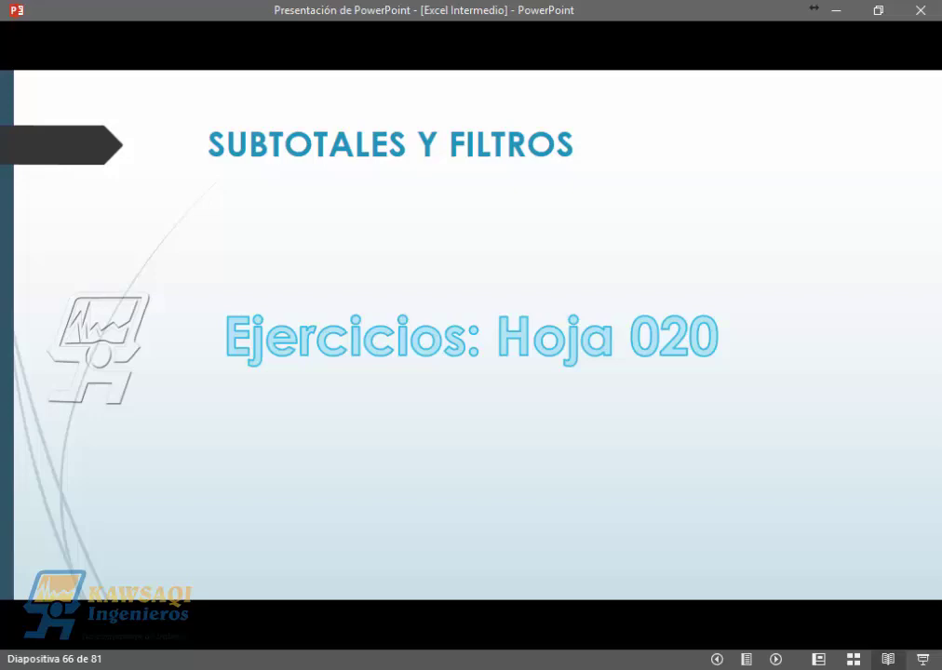
Switch from the PowerPoint slide to Excel sheet 020 and turn on filtering for its sales table from a cell inside it
key(alt+Tab)
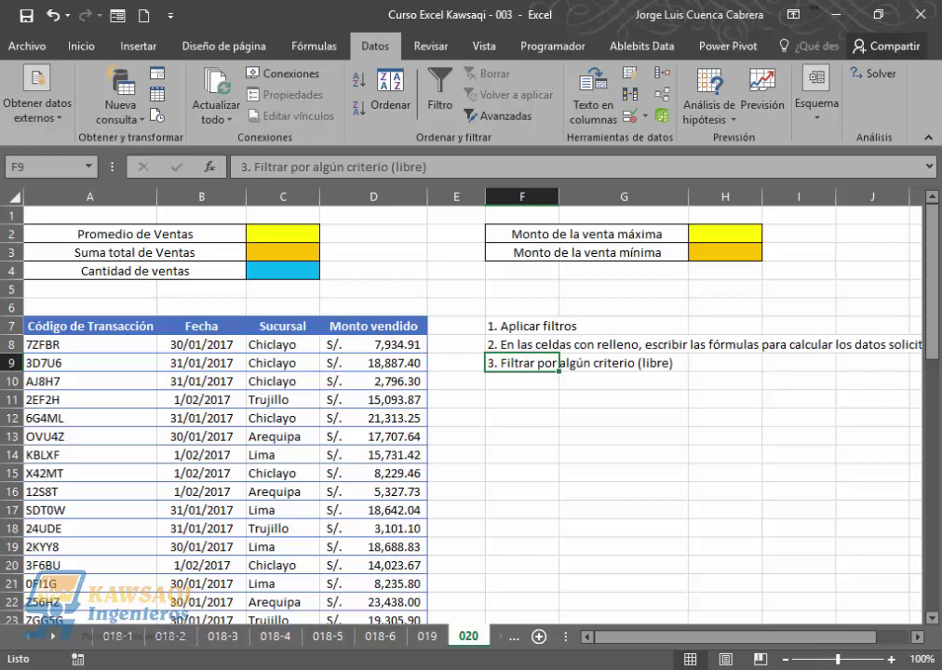
click(202, 404)
click(115, 374)
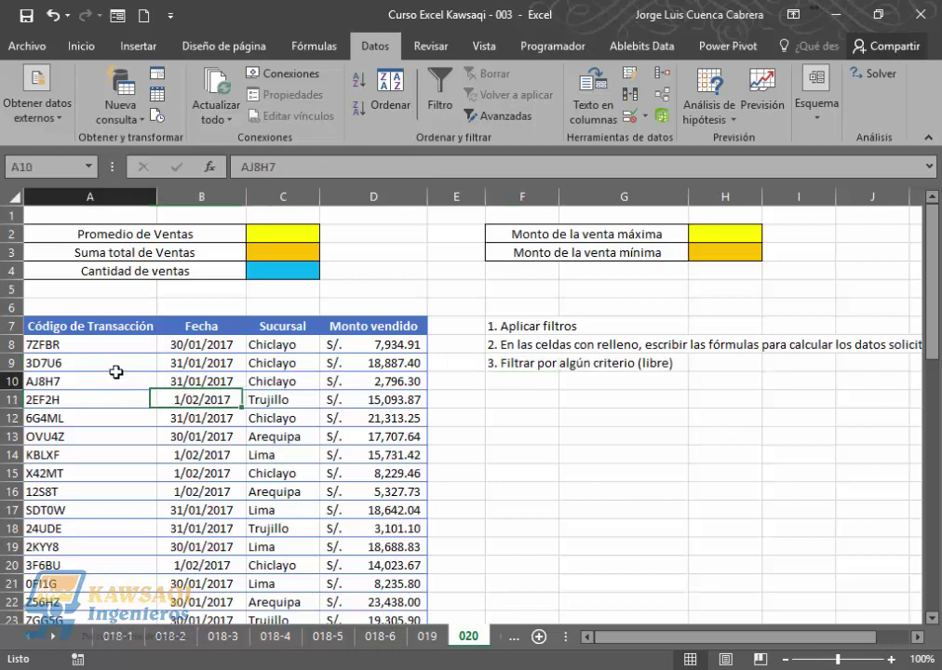
click(217, 361)
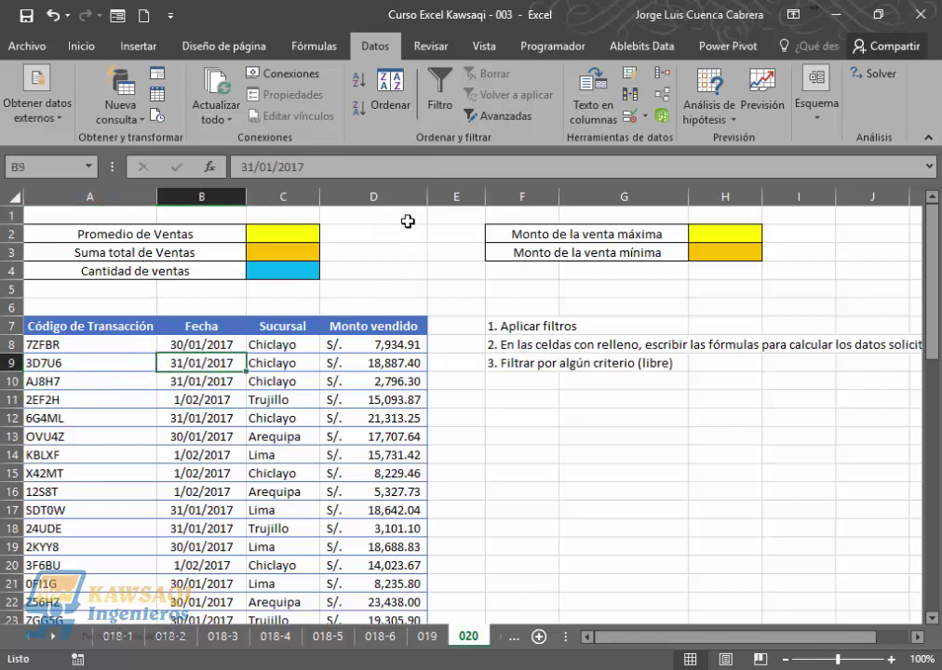
click(441, 112)
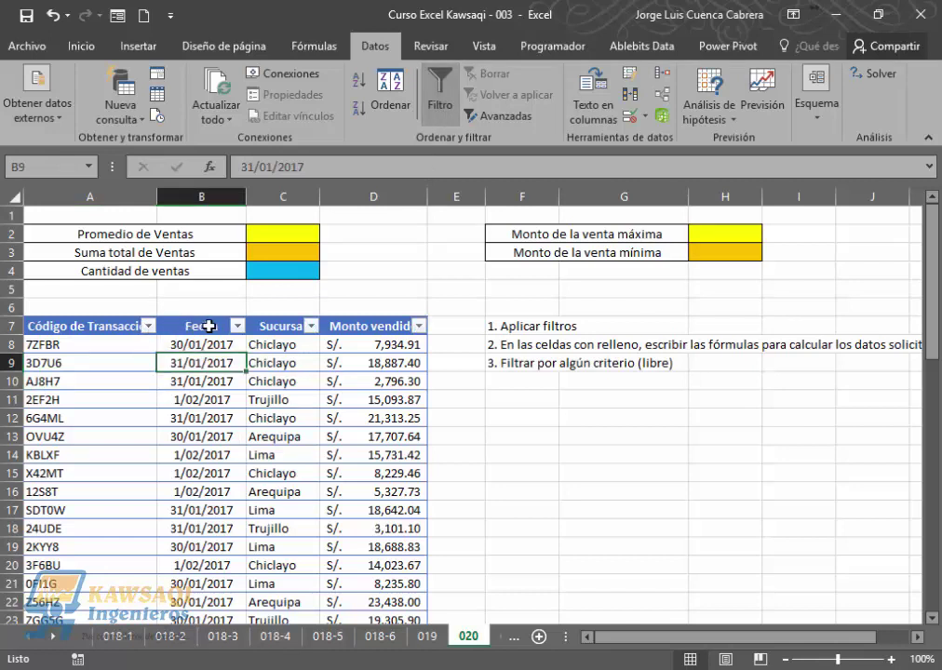
Examine the filter options of the Fecha, Sucursal and Monto vendido columns without applying any filter
click(238, 327)
click(364, 282)
click(253, 384)
click(310, 326)
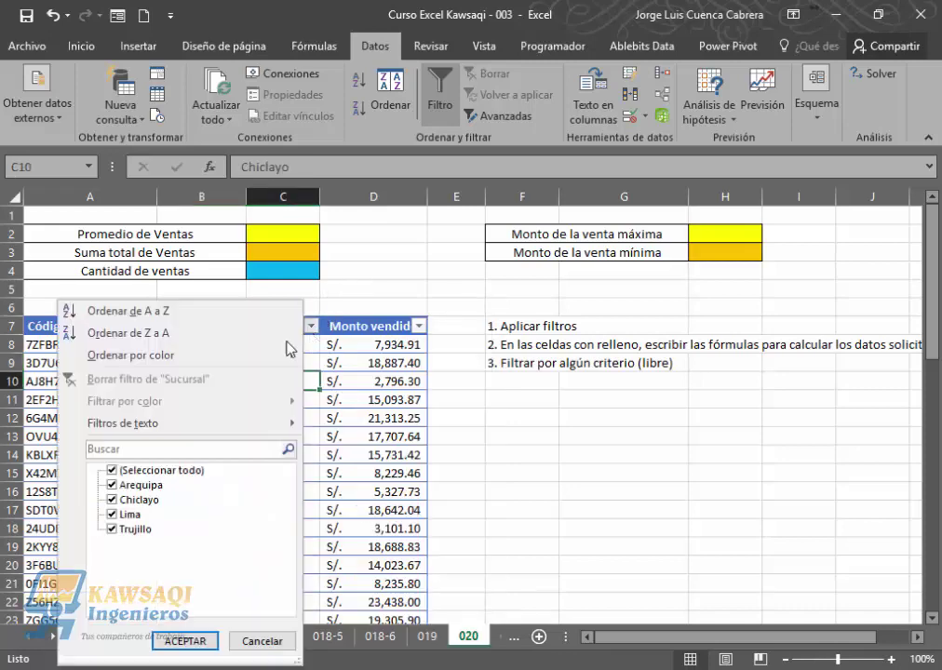
click(383, 400)
click(420, 326)
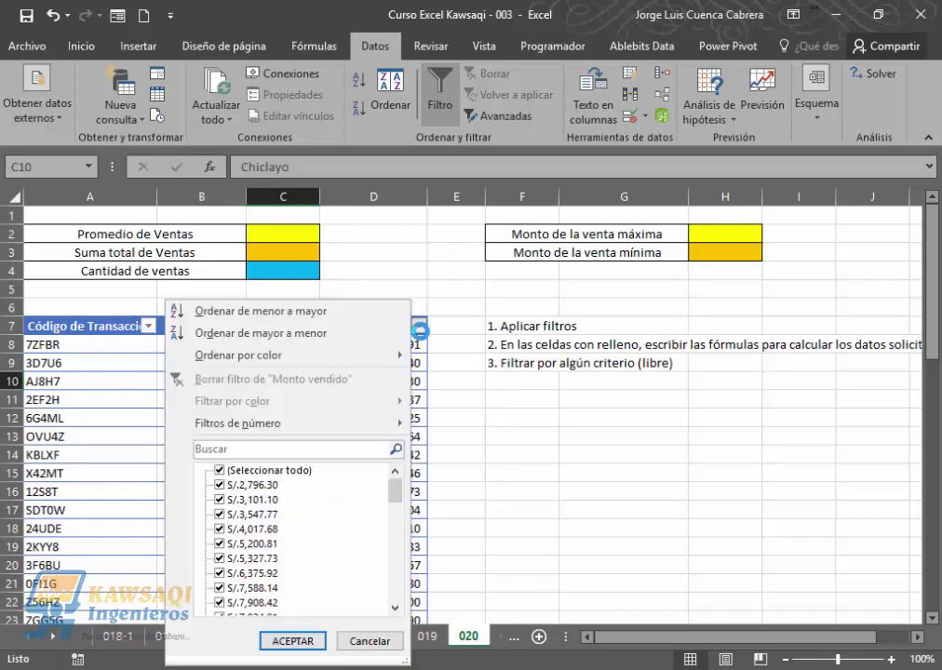
click(147, 440)
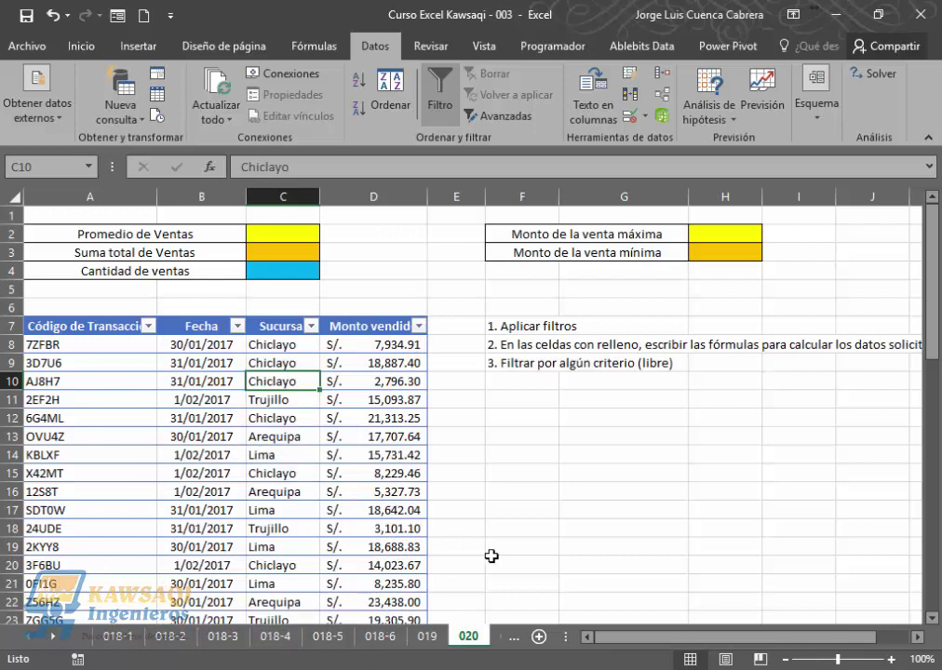
Review the colored summary cells C2:C4 and H2:H3 that need formulas above the sales table
drag(637, 647, 585, 637)
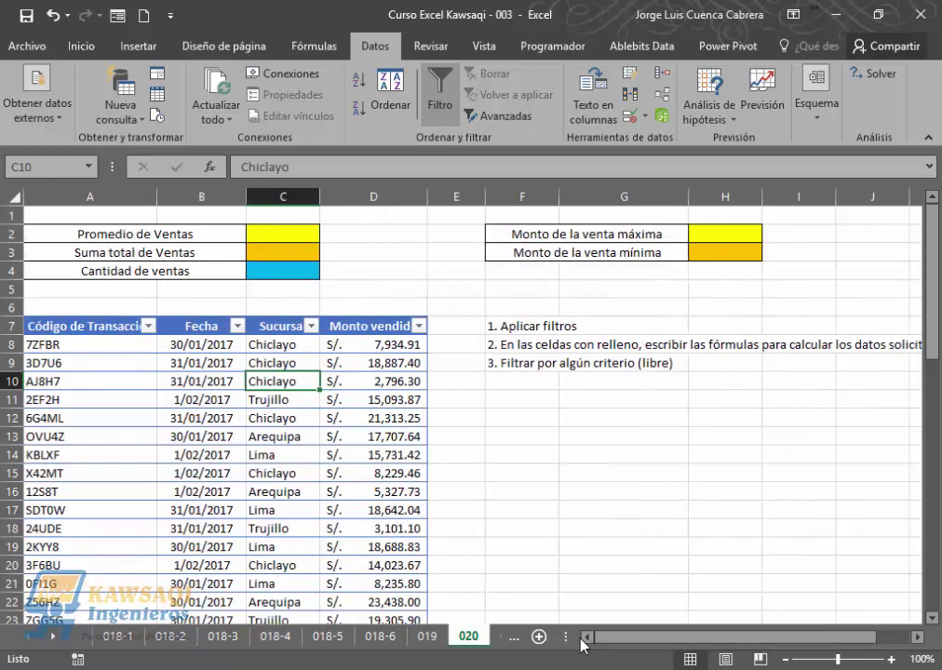
drag(277, 232, 283, 265)
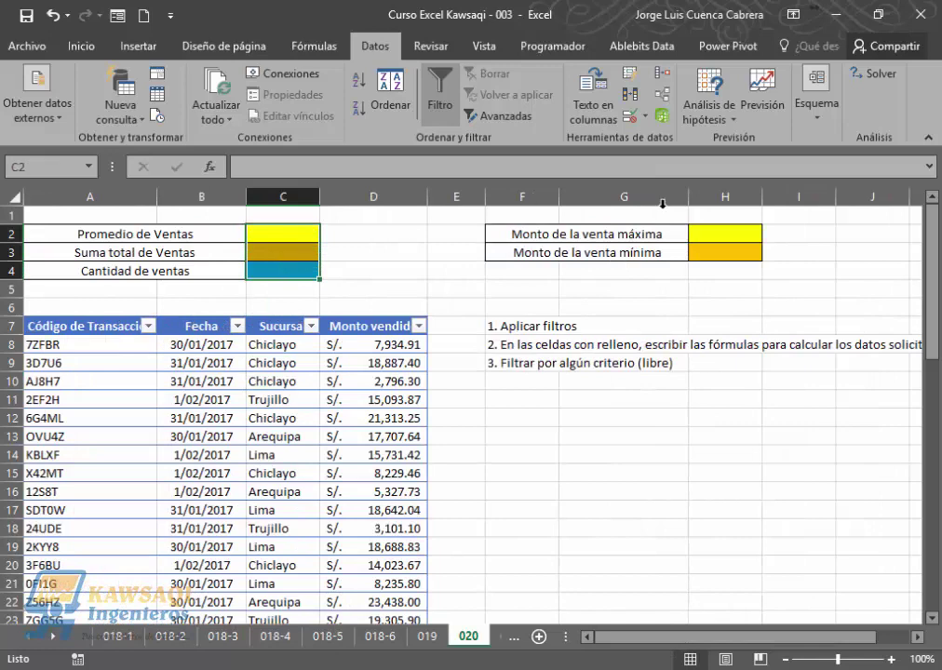
drag(713, 232, 715, 249)
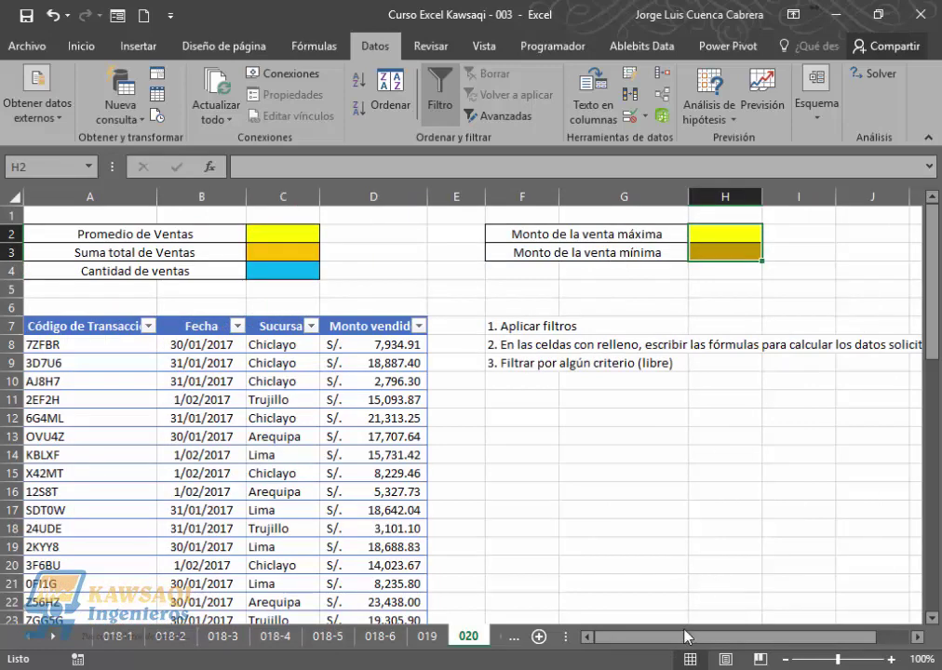
drag(681, 645, 637, 646)
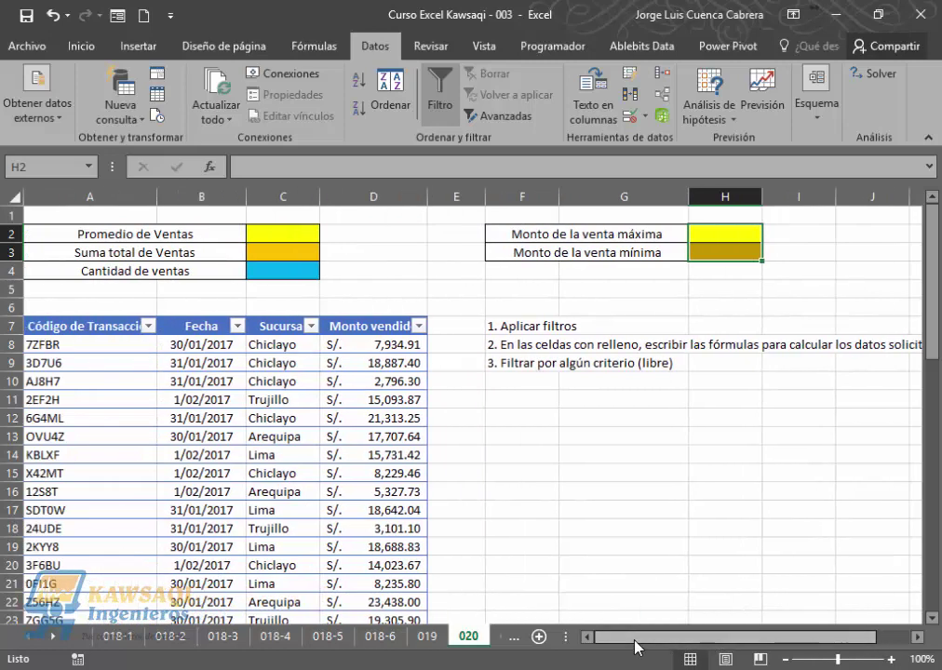
click(307, 511)
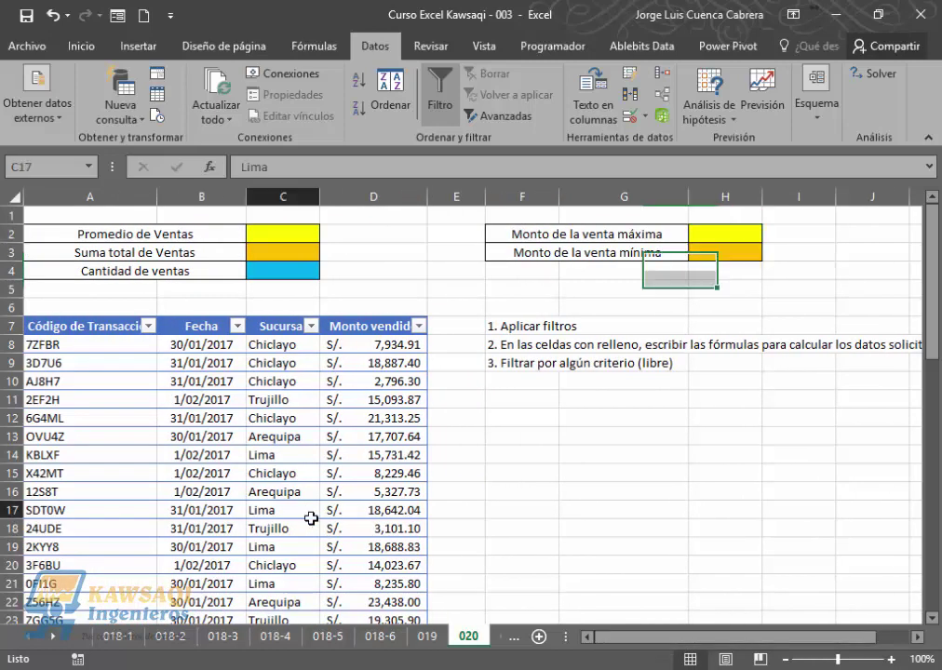
Start a formula in cell C2 for the Promedio de Ventas
click(298, 236)
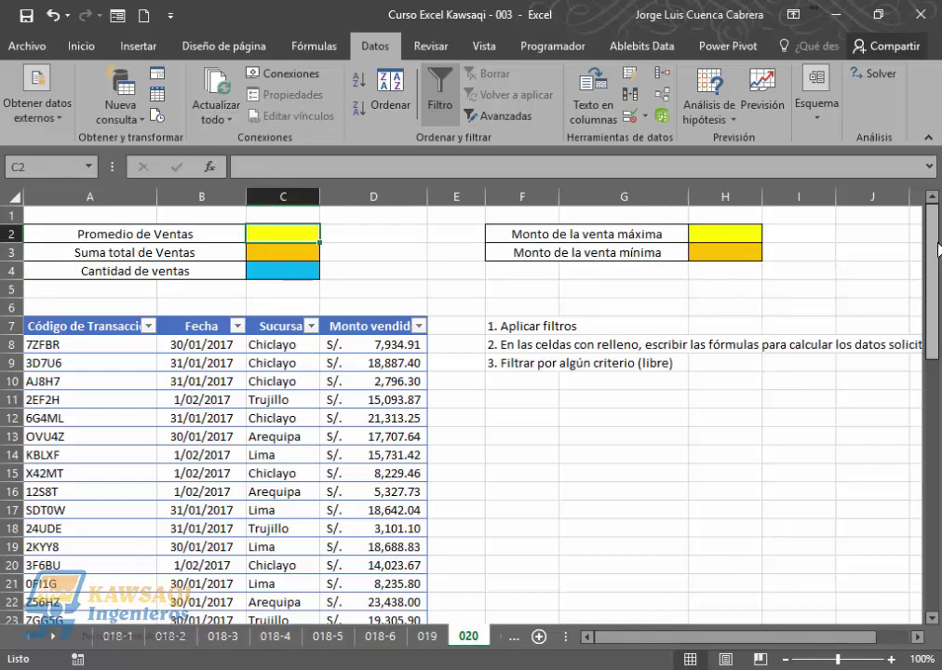
mouse_move(932, 270)
mouse_down()
mouse_move(934, 456)
mouse_move(934, 266)
mouse_up()
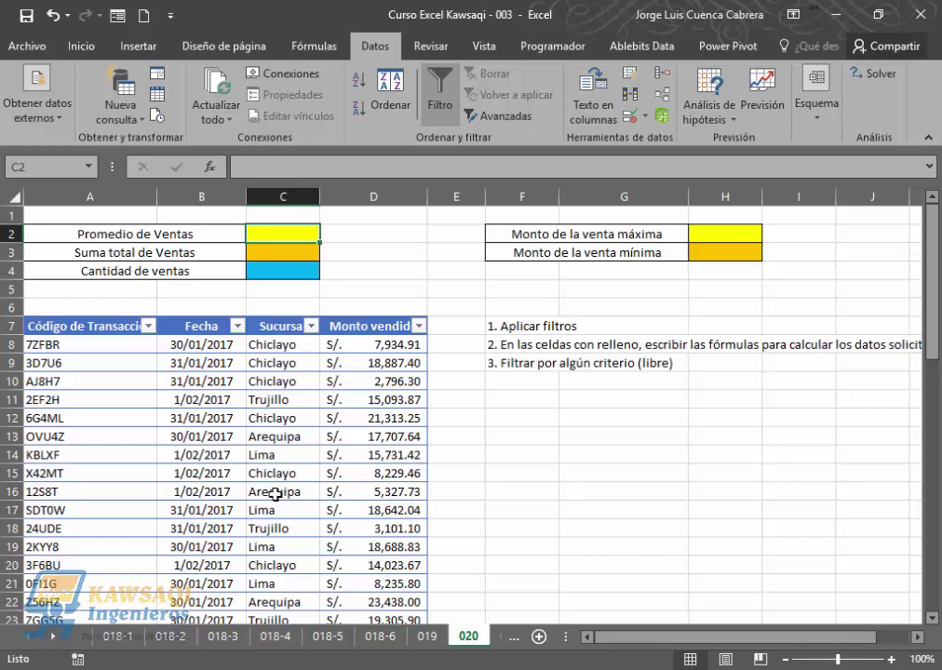
text(=)
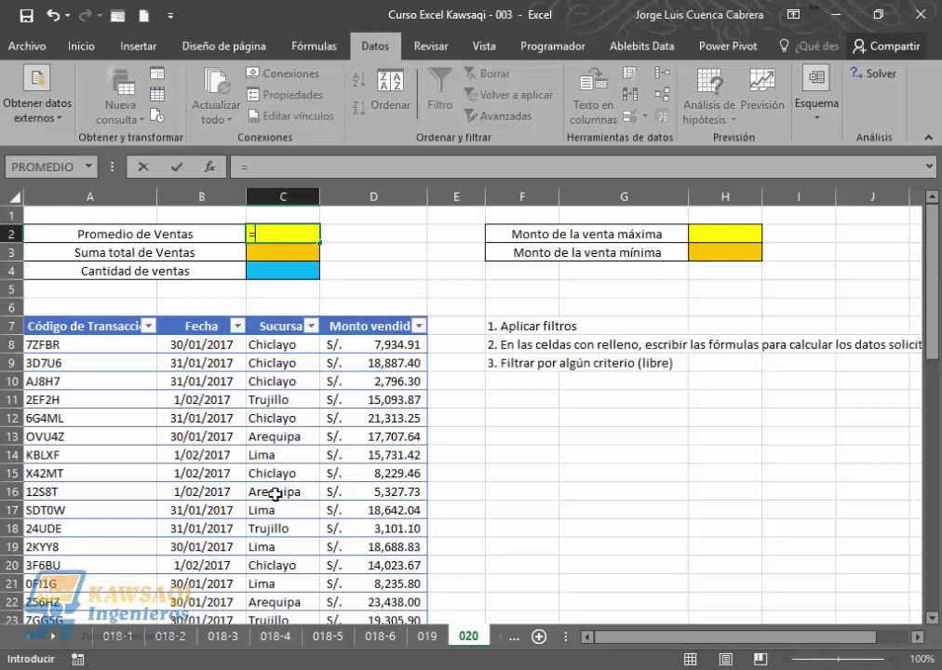
Calculate the average sales in C2 with PROMEDIO over the sold amounts D8:D57
text(prom)
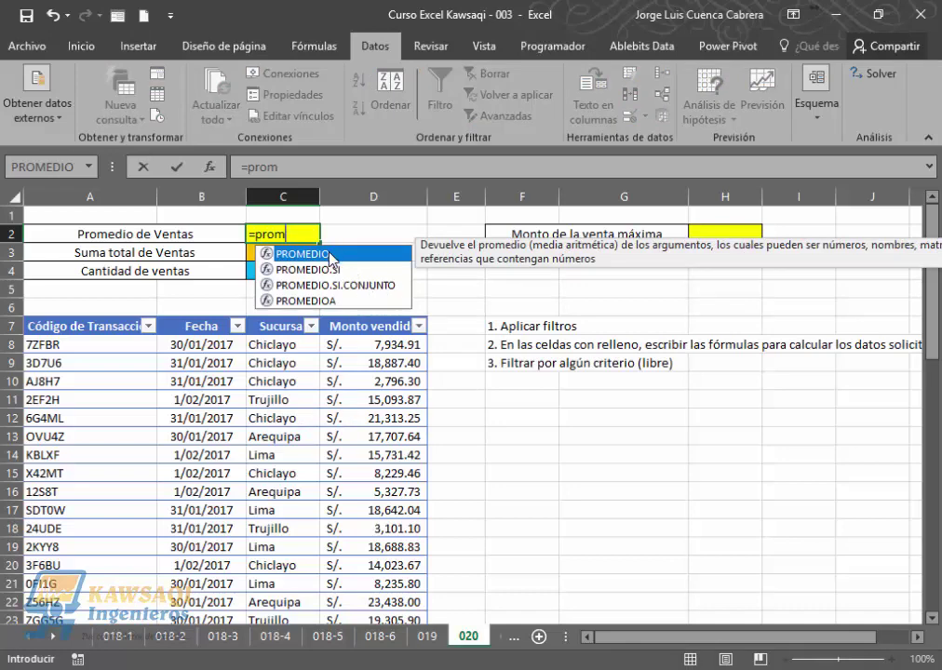
double_click(280, 253)
drag(390, 346, 389, 567)
drag(932, 486, 932, 200)
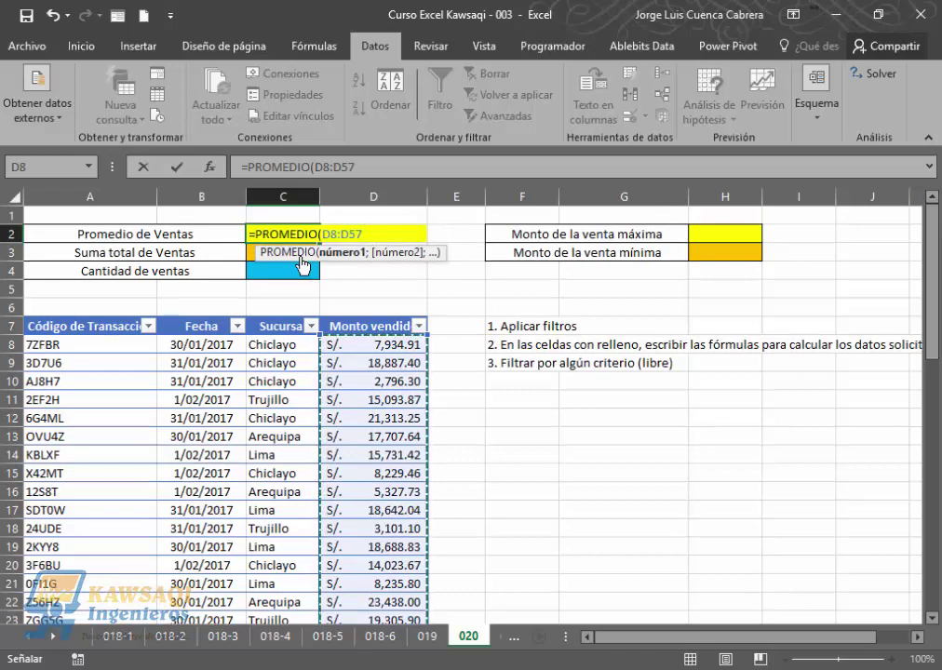
key(Return)
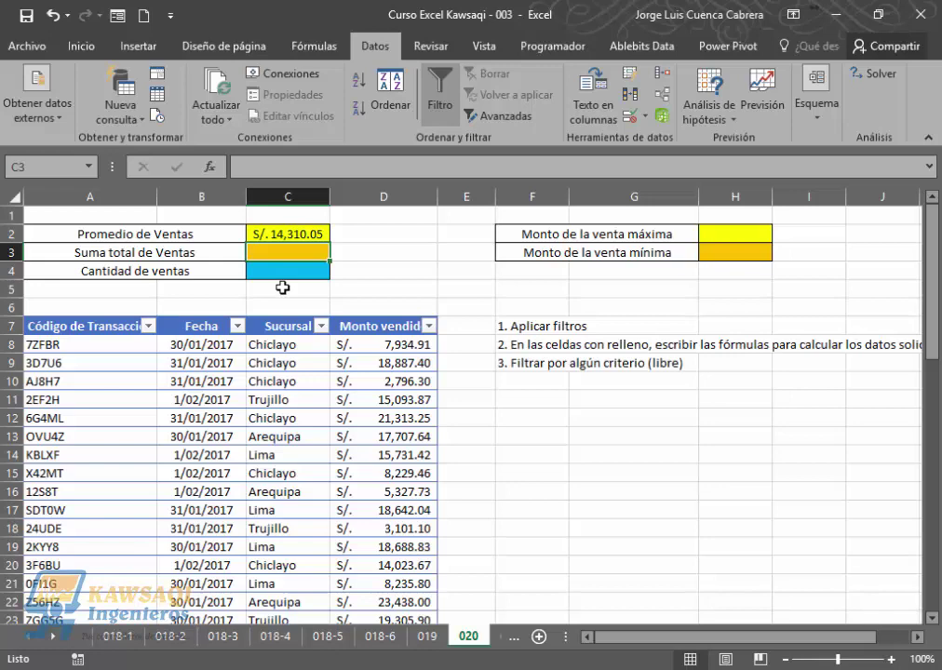
Calculate the total sales in C3 with SUMA over the sold amounts D8:D57
text(=suma)
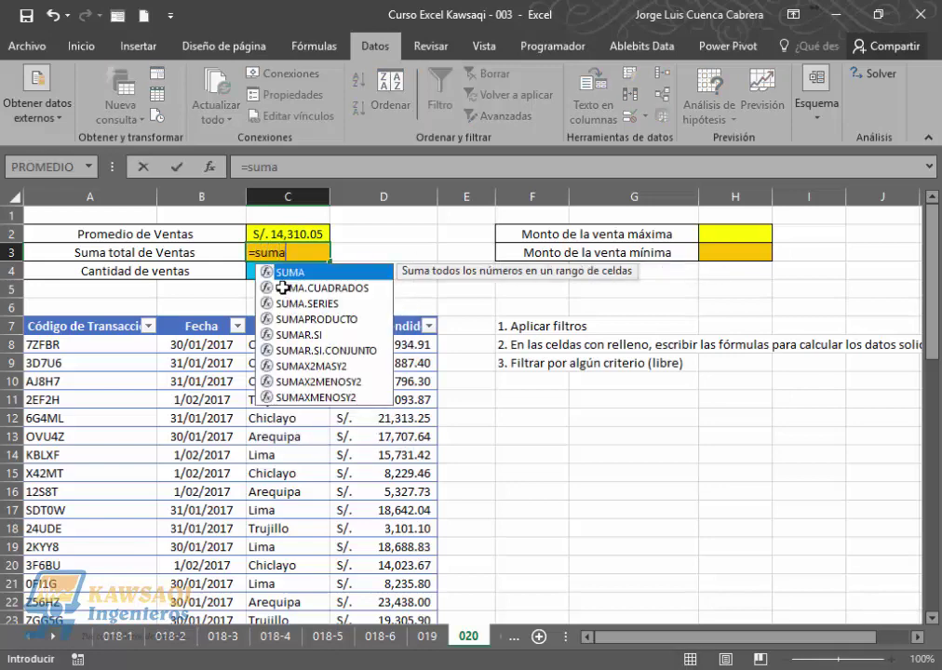
key(Tab)
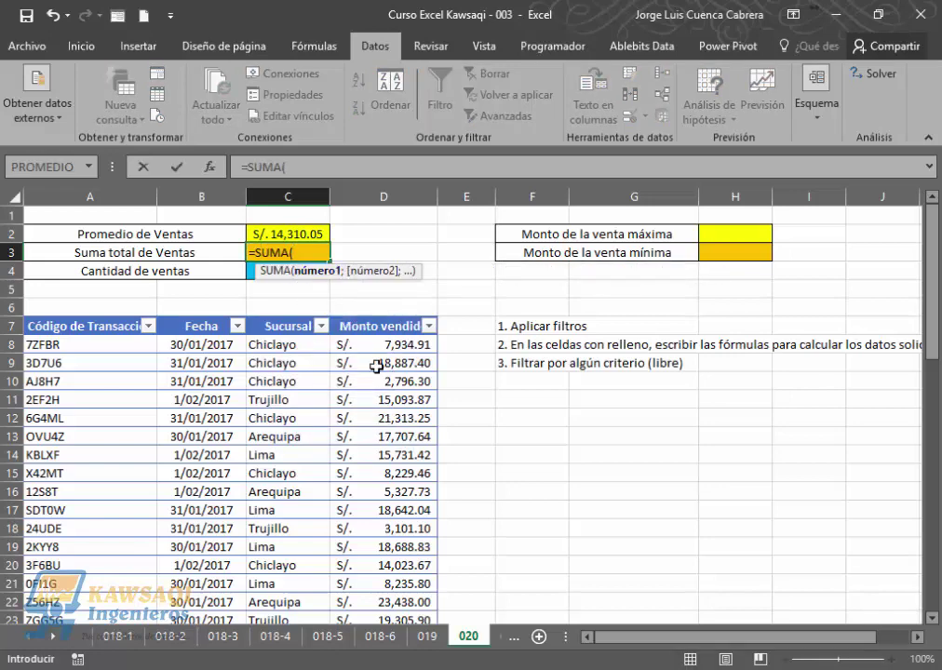
drag(389, 348, 403, 565)
key(Return)
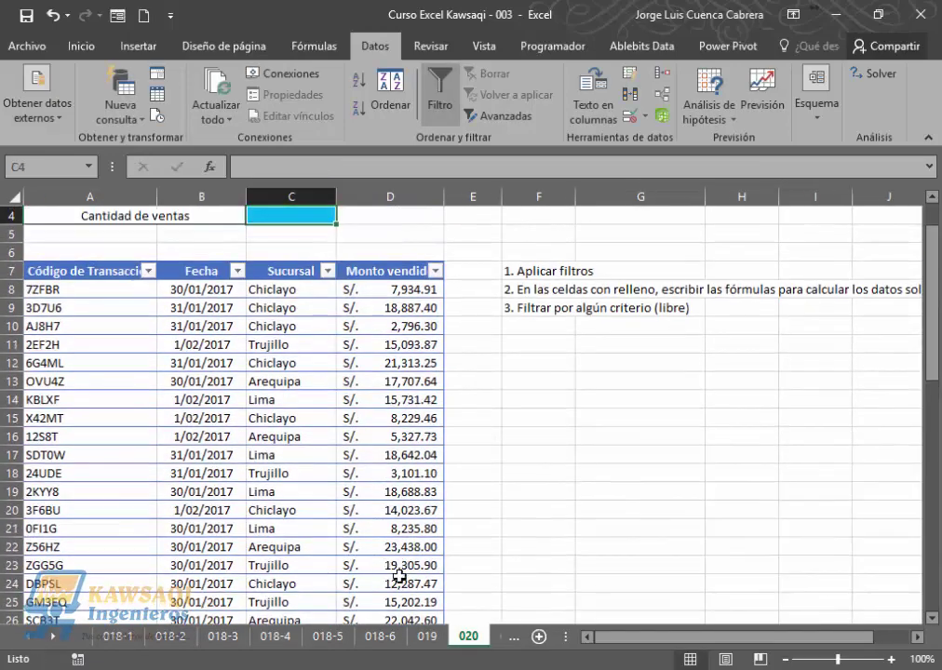
scroll(279, 382, up, 1)
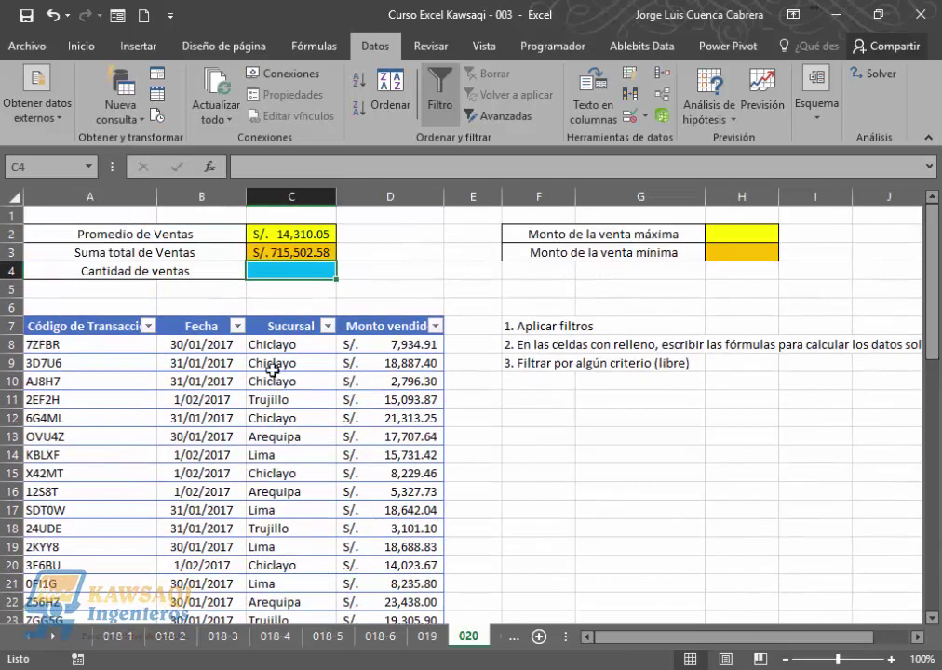
Count the number of sales in C4 with CONTAR over the sold amounts D8:D57
click(301, 257)
click(294, 270)
text(=)
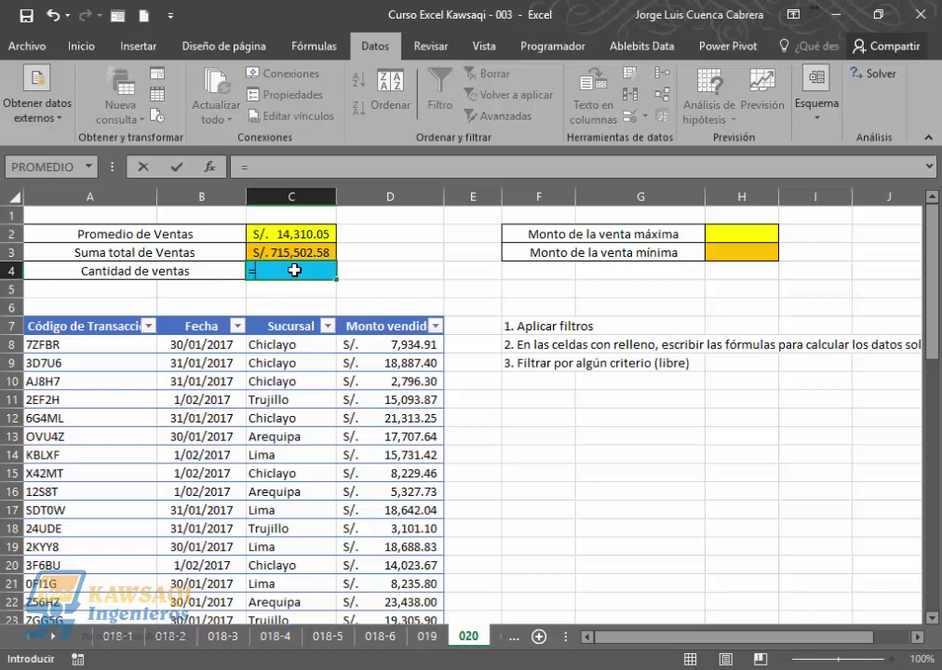
text(con)
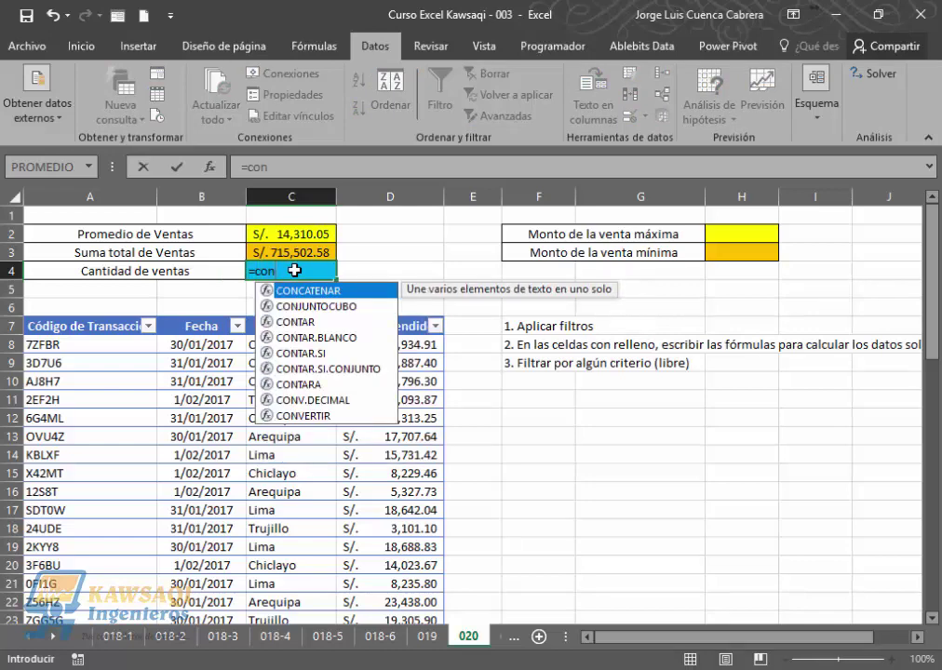
double_click(308, 321)
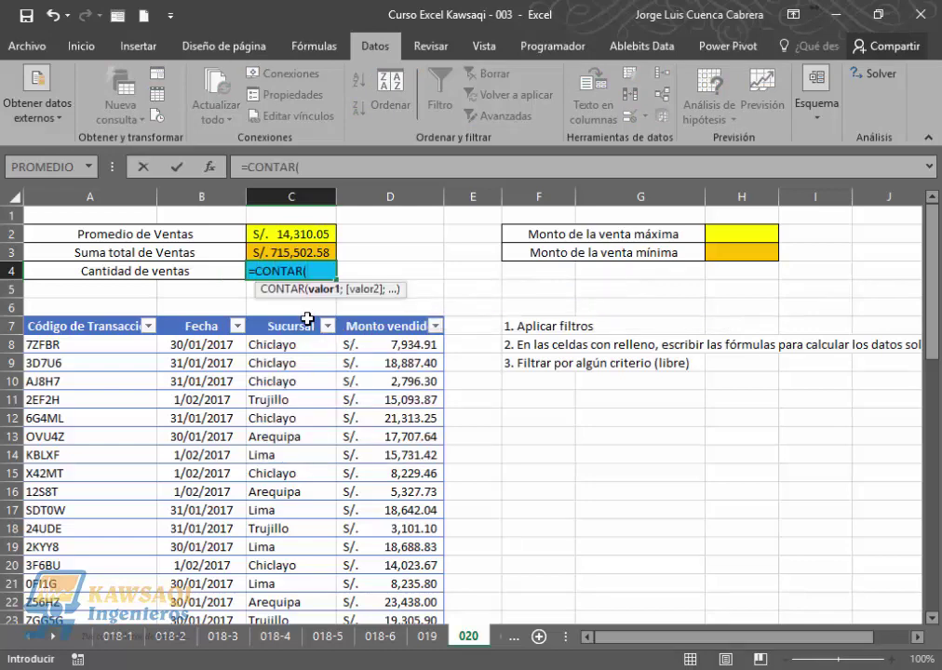
drag(397, 344, 408, 586)
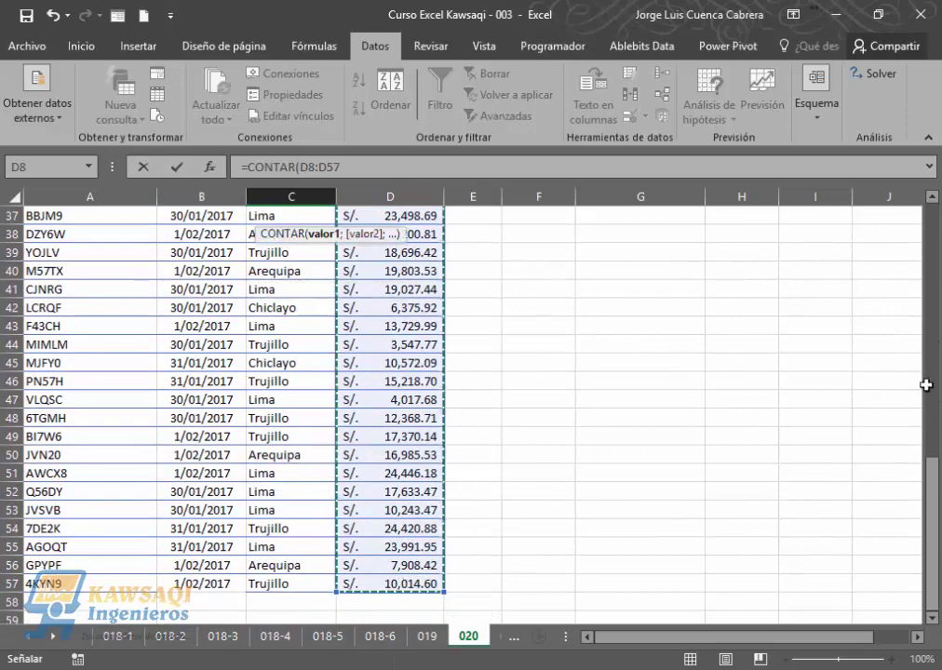
click(931, 445)
drag(931, 445, 932, 261)
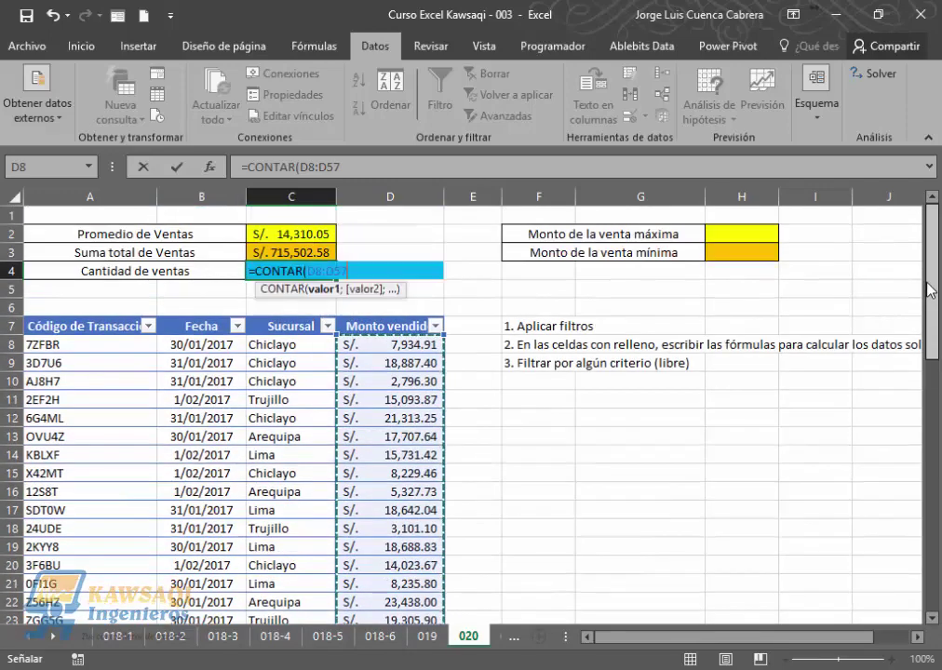
key(Return)
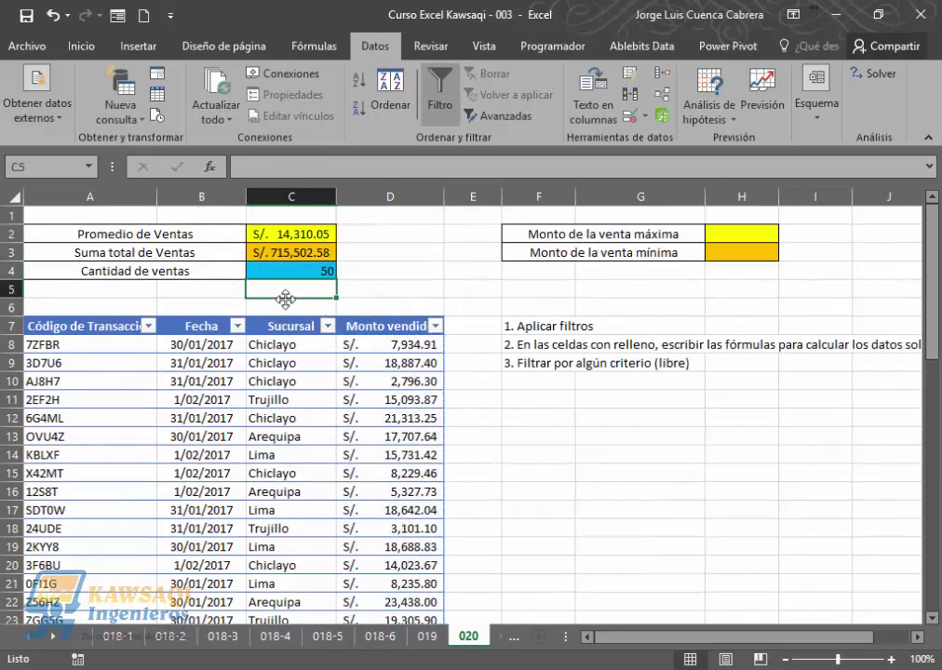
click(288, 271)
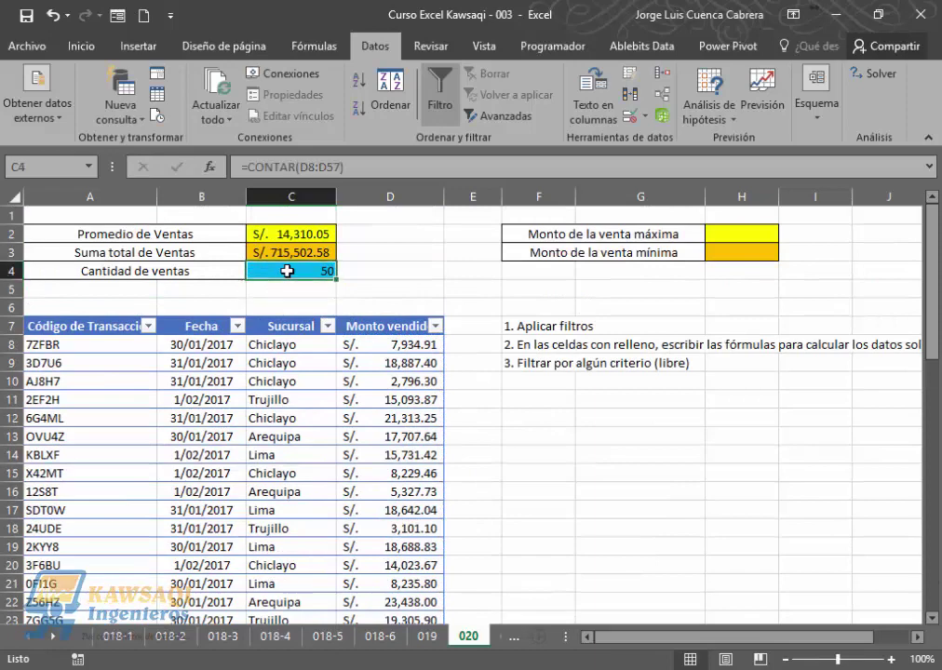
Calculate the maximum sale amount in H2 with MAX over the range D8:D57
click(716, 238)
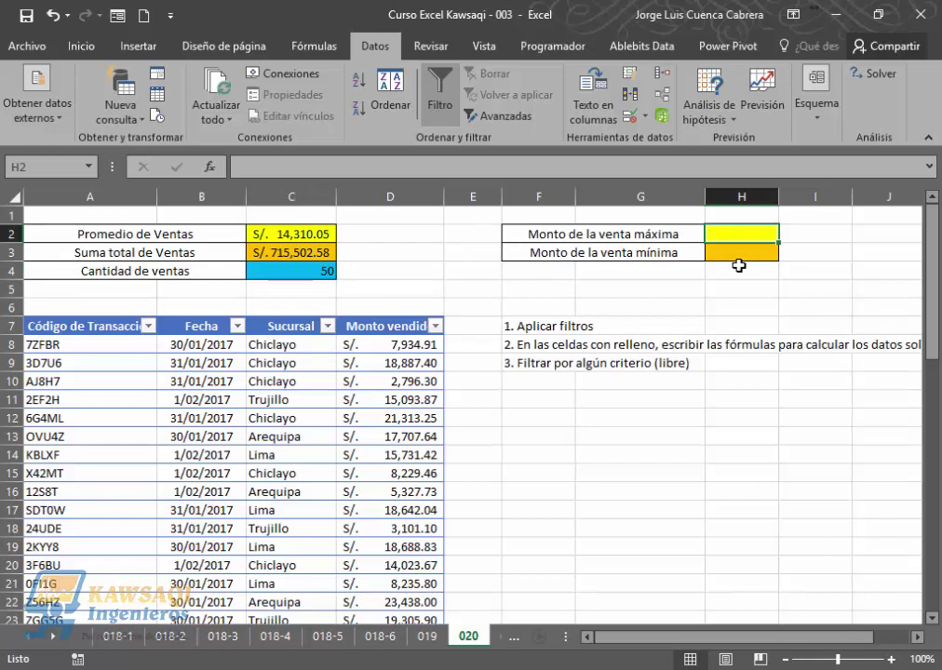
text(=max)
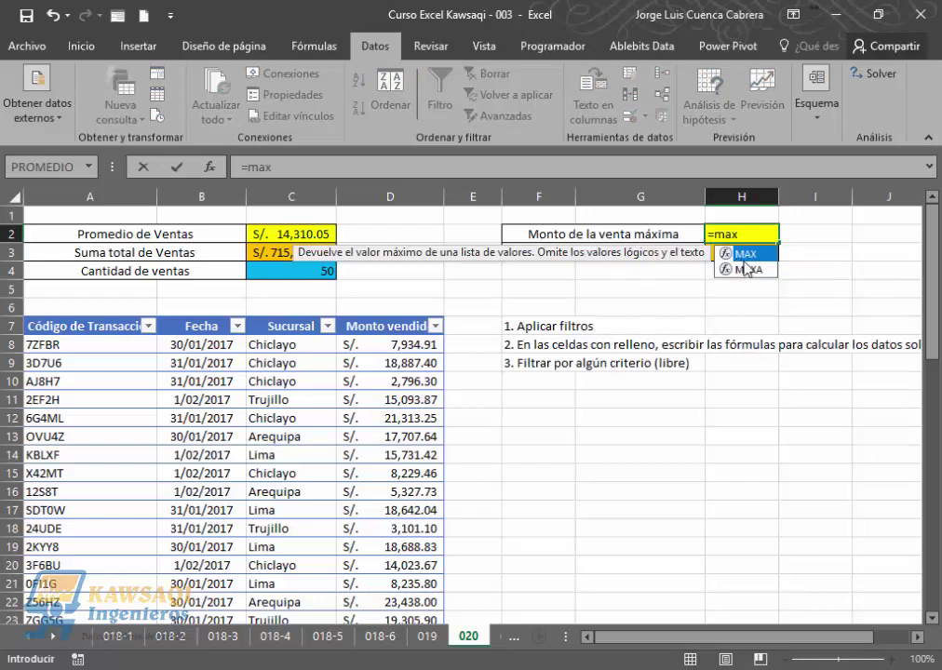
key(Tab)
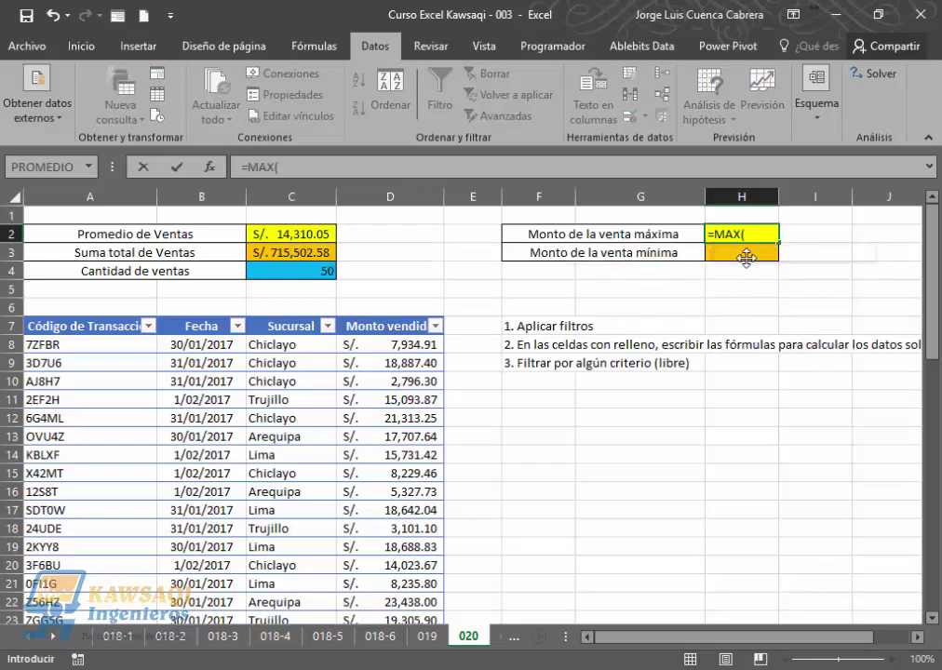
drag(414, 346, 402, 605)
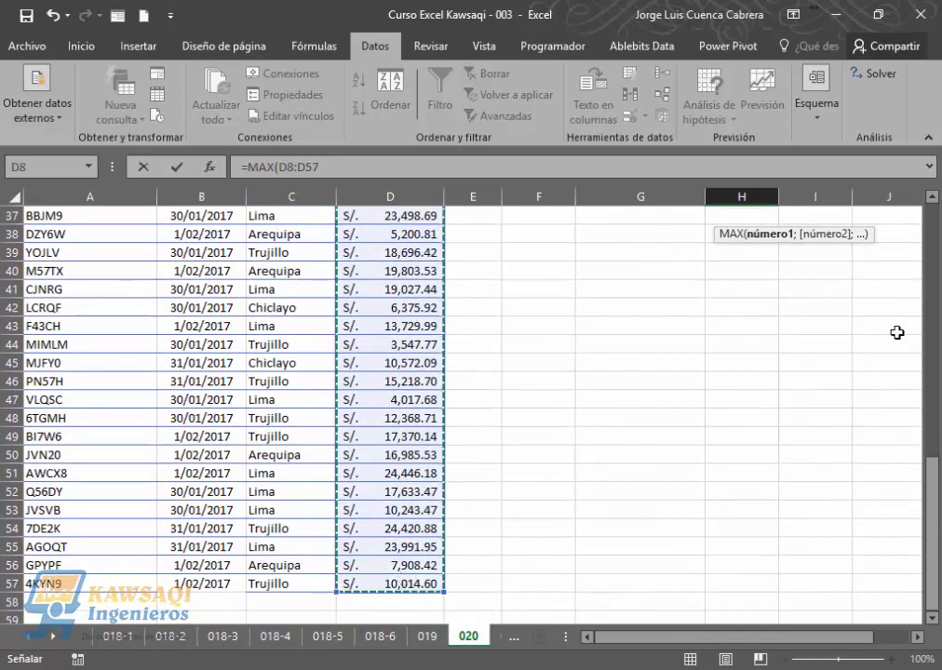
drag(935, 289, 938, 266)
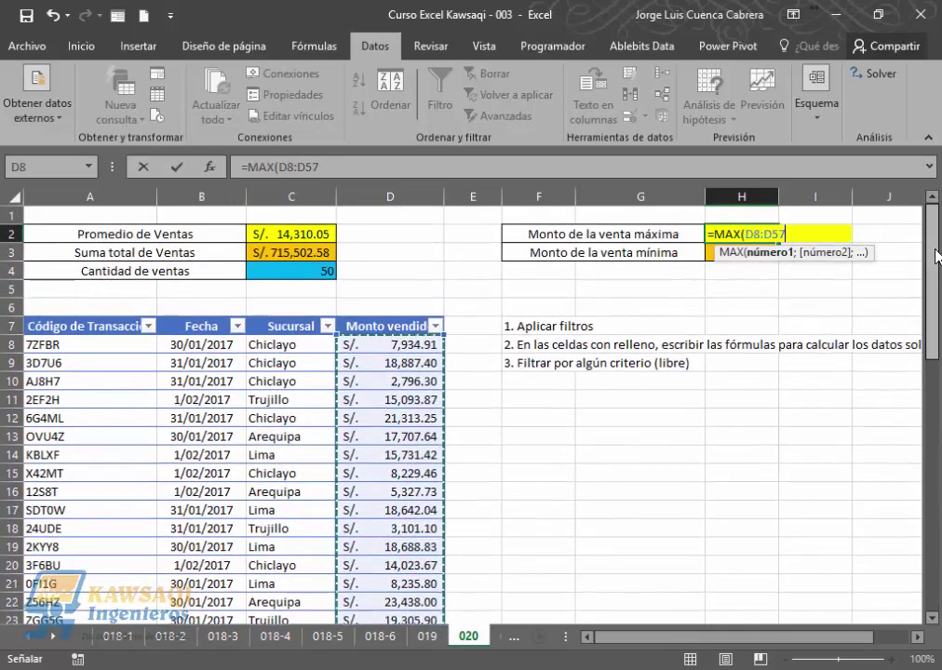
key(Return)
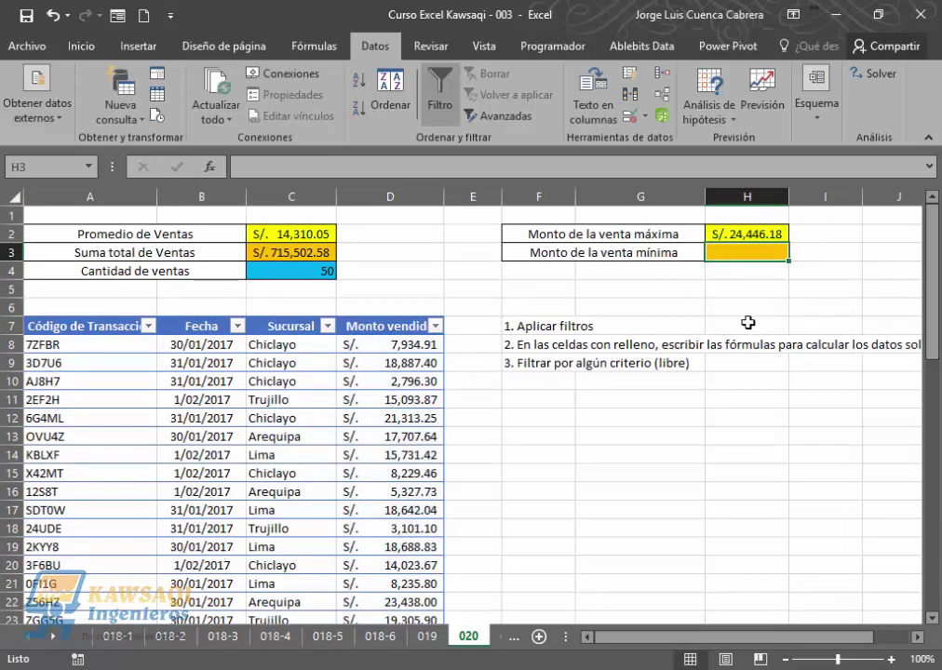
Calculate the minimum sale amount in H3 with MIN over the range D8:D57
text(=)
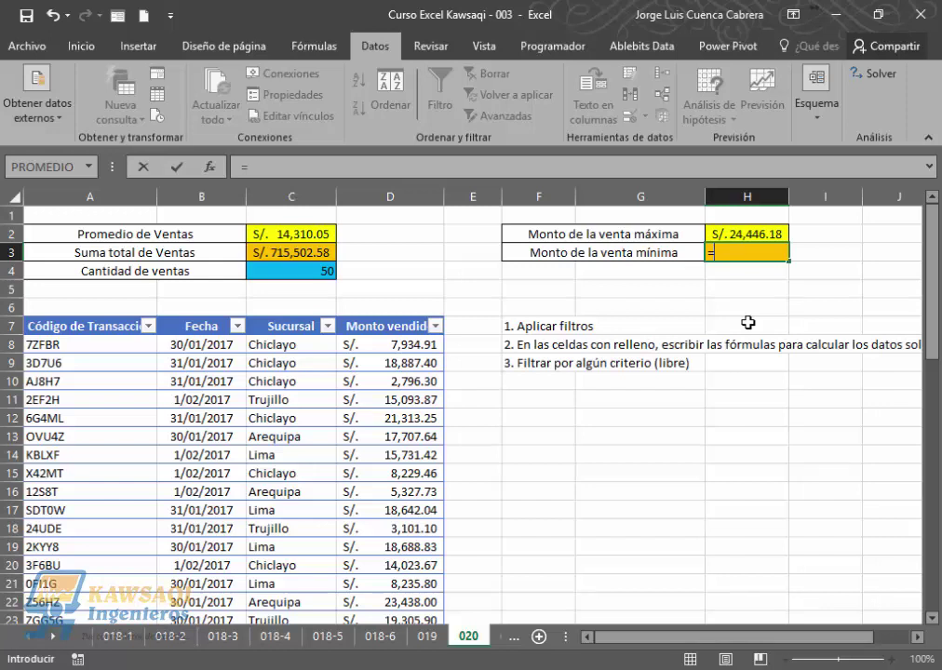
text(mi)
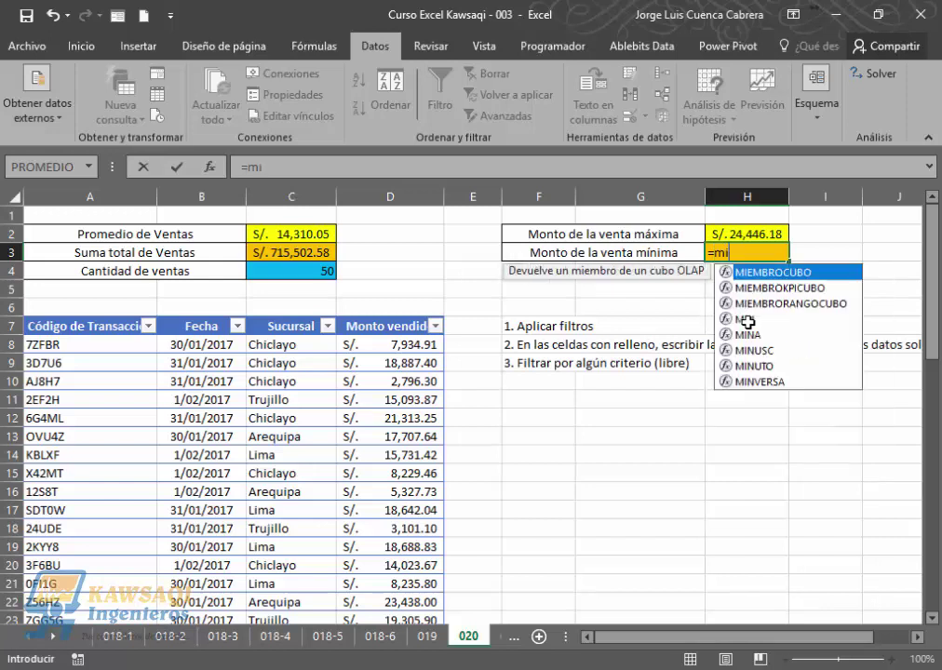
text(n)
double_click(761, 273)
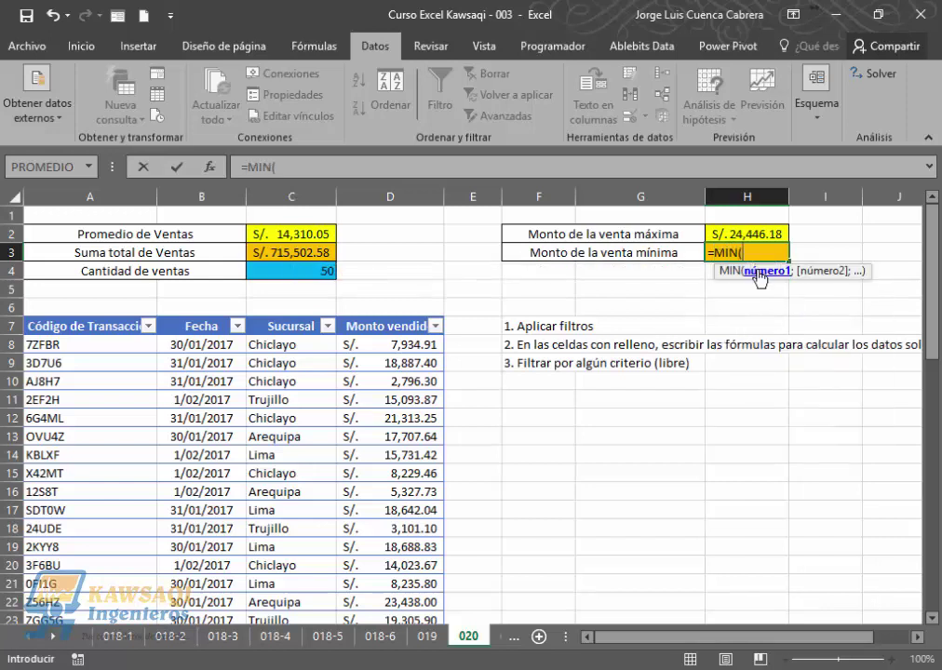
drag(406, 345, 414, 589)
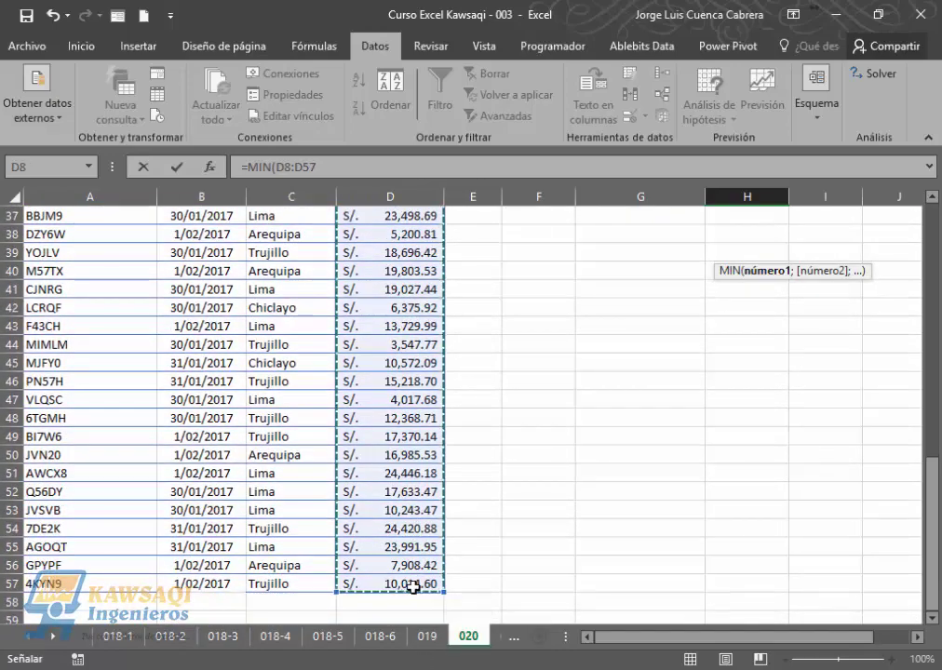
key(Return)
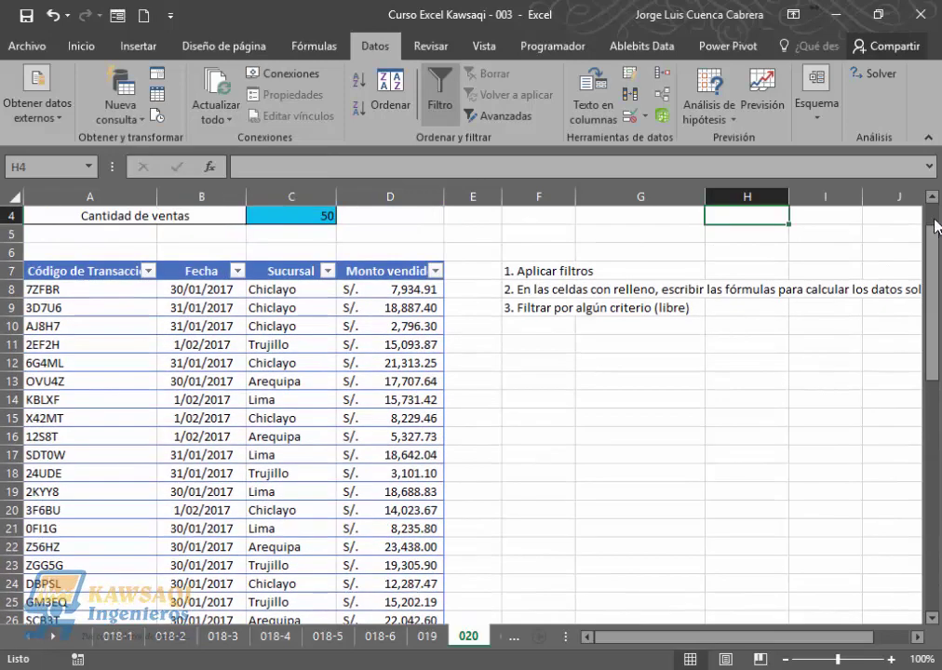
scroll(926, 290, up, 1)
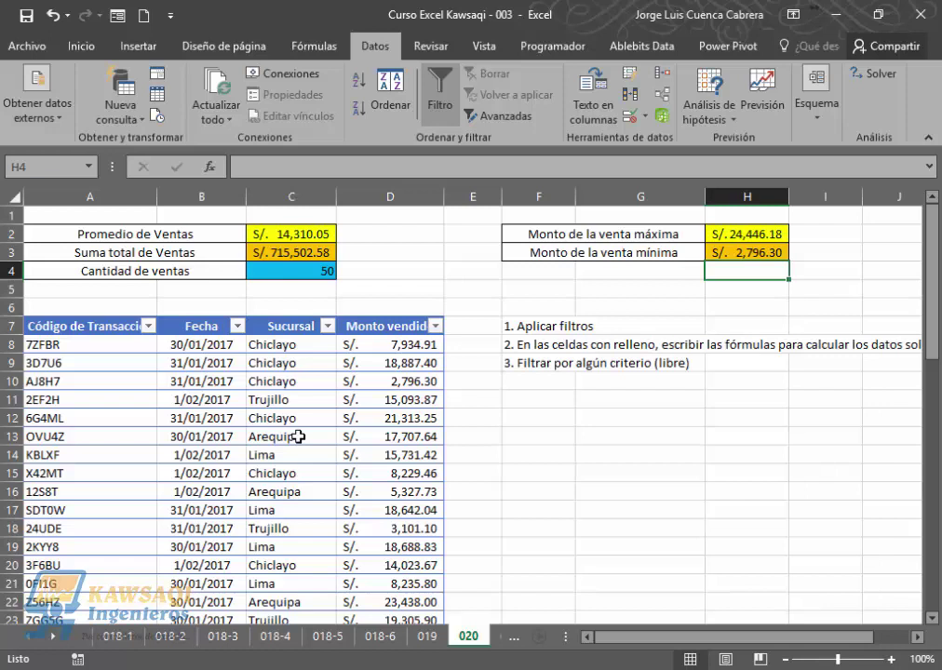
click(166, 381)
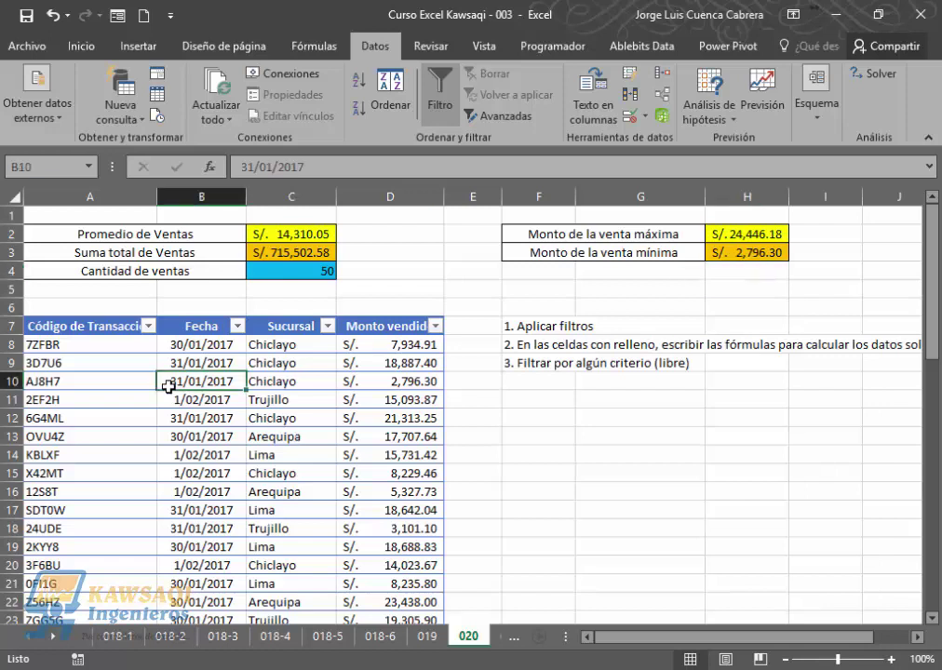
click(301, 234)
drag(300, 234, 316, 270)
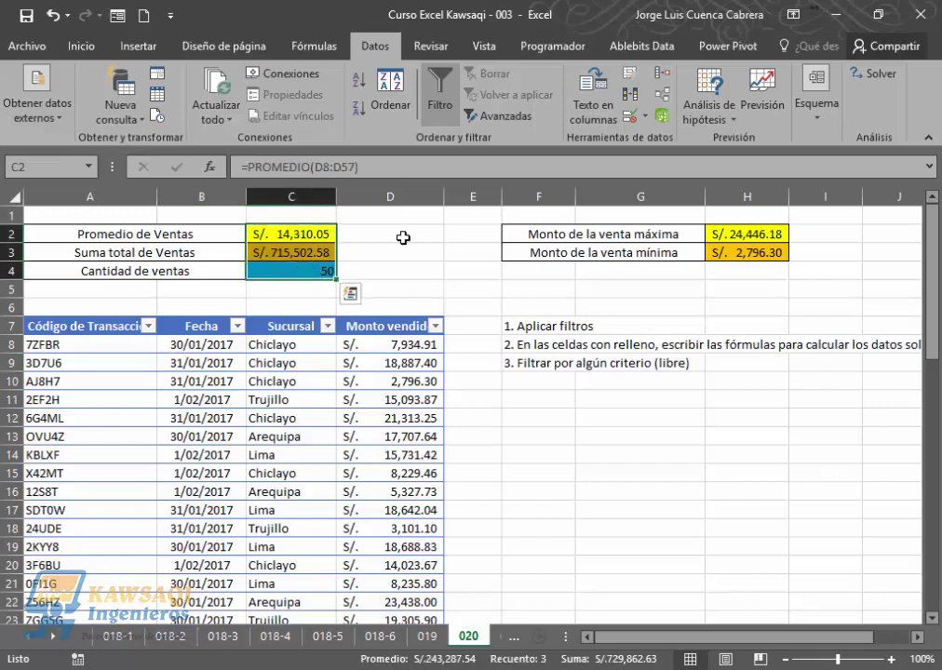
click(734, 249)
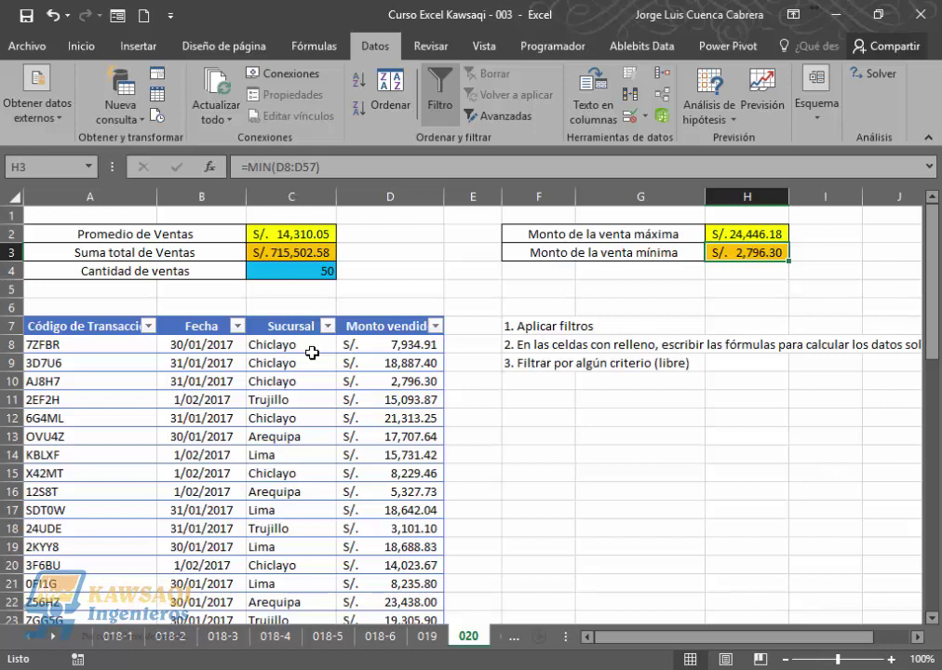
Filter the sales table by the Sucursal column so that only Arequipa is shown
click(328, 326)
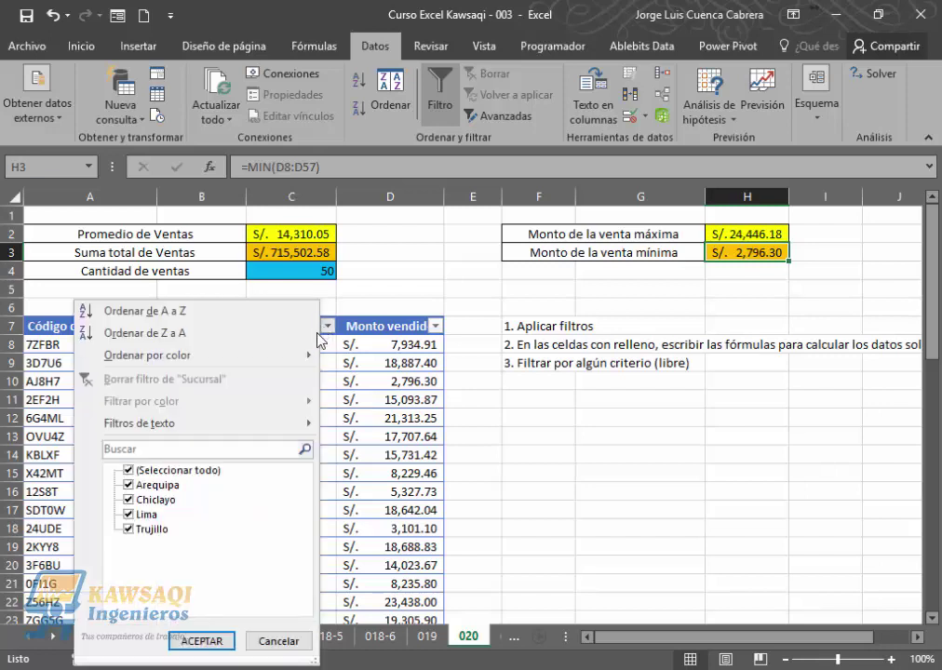
click(149, 471)
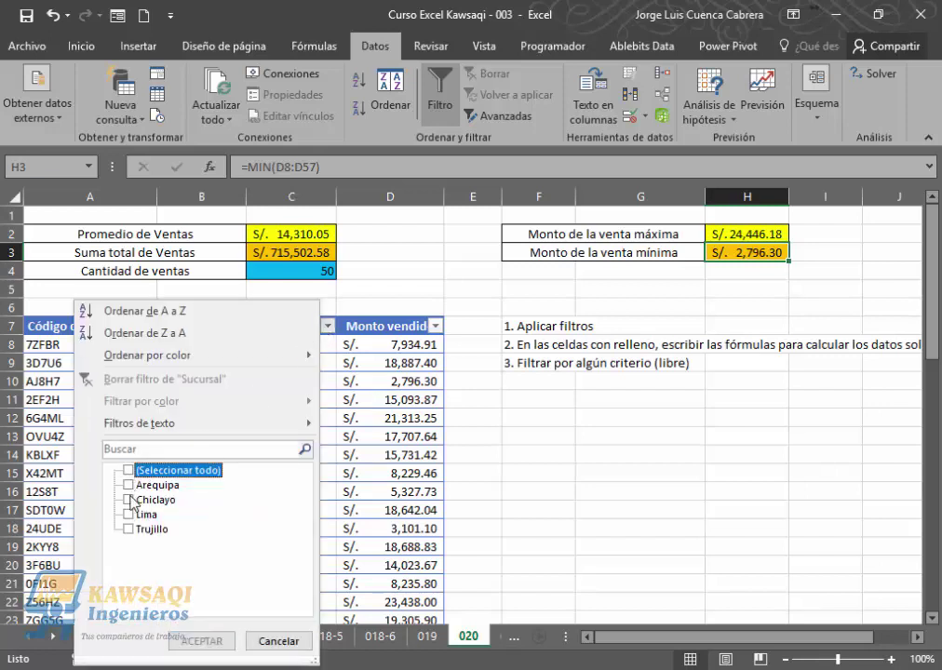
click(129, 485)
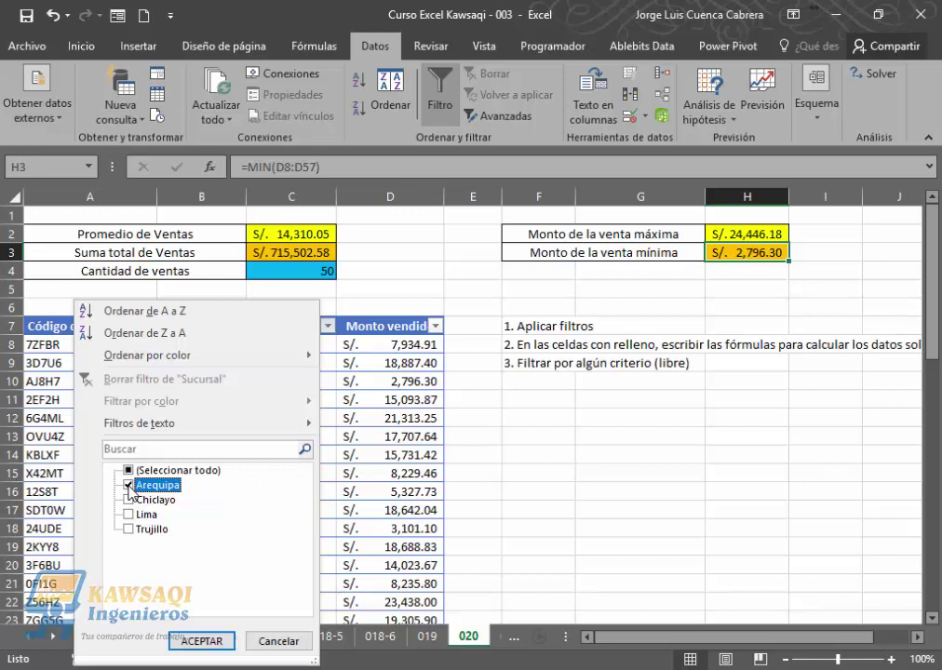
click(204, 642)
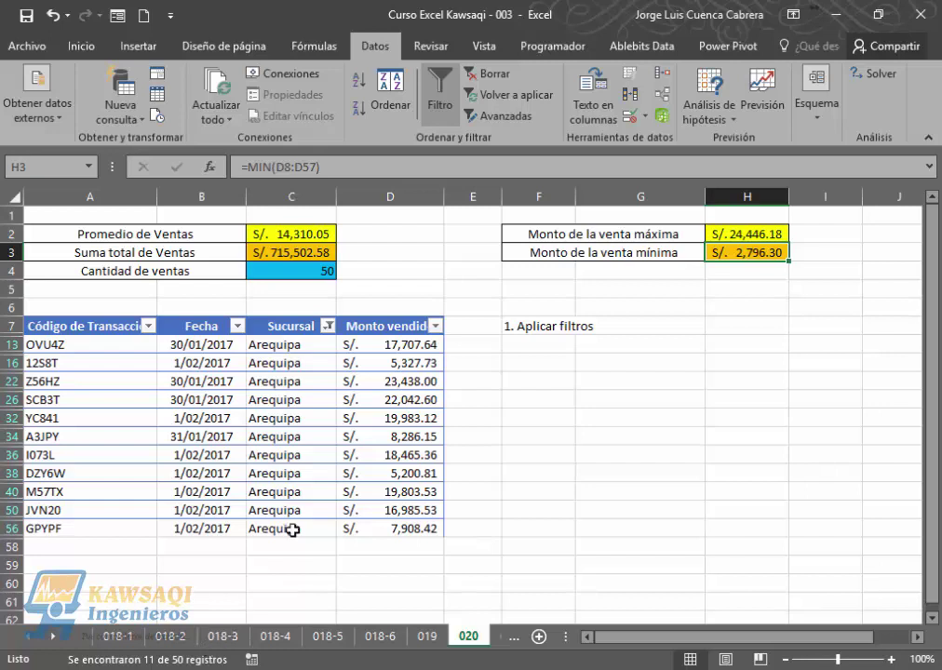
Examine the average and total sales formulas in C2 and C3 with the branch filter applied
click(290, 234)
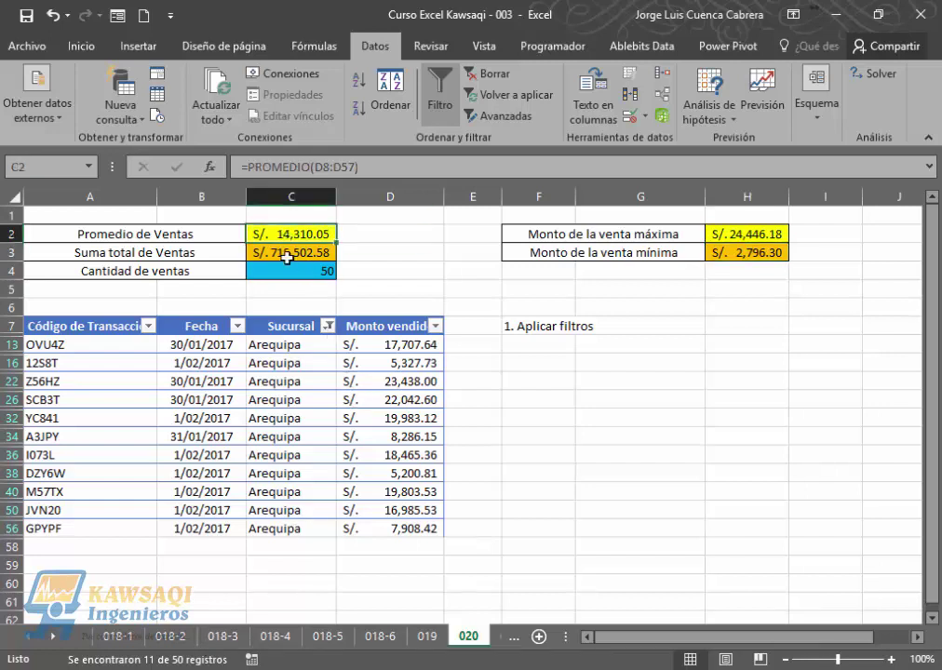
click(289, 248)
click(288, 239)
click(288, 251)
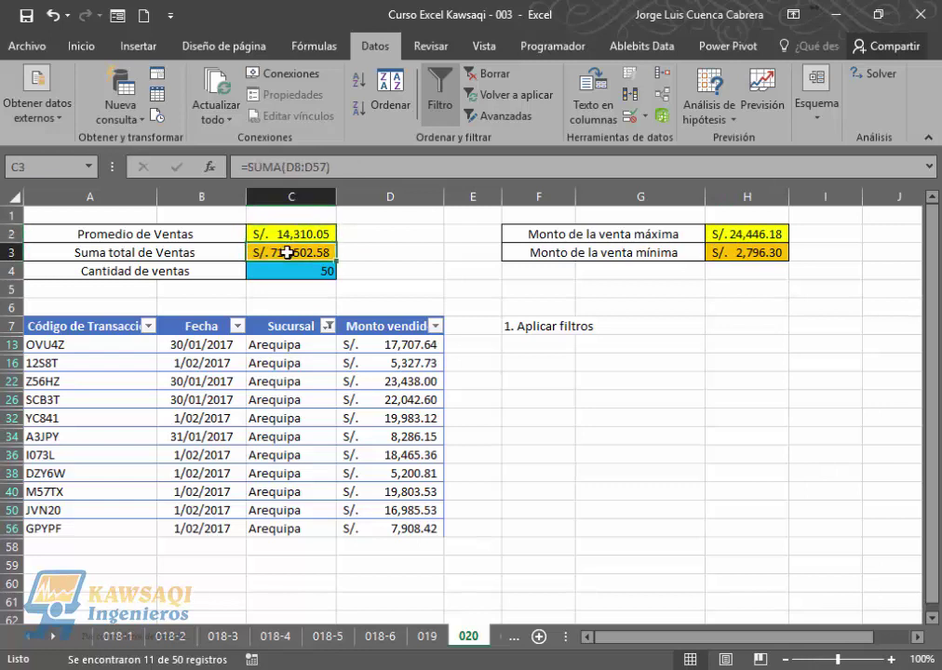
Examine the count formula in C4 and compare the summary cells C2:C4 with the filtered Arequipa rows
click(292, 271)
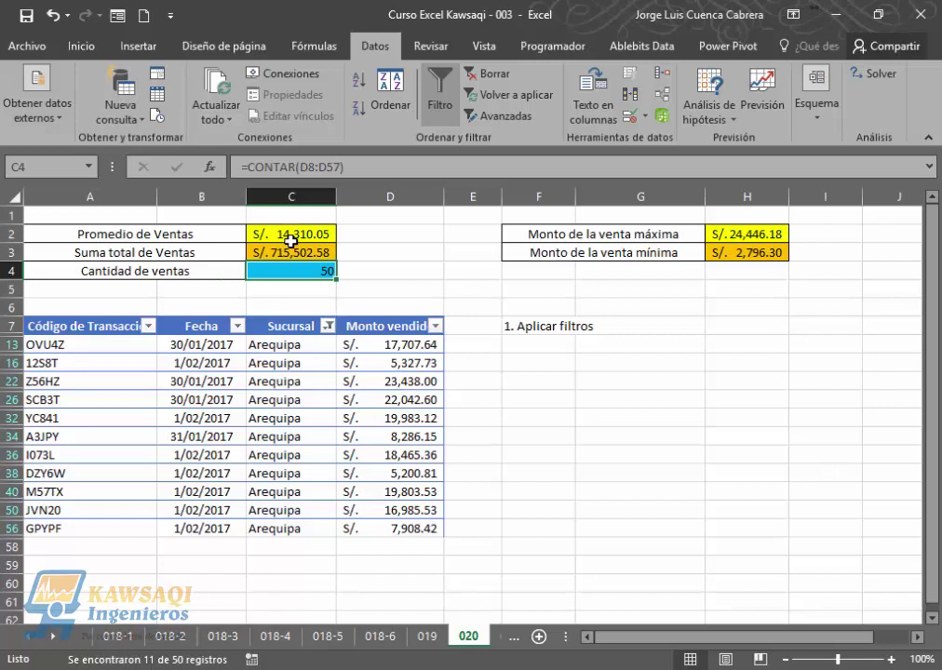
drag(291, 240, 295, 271)
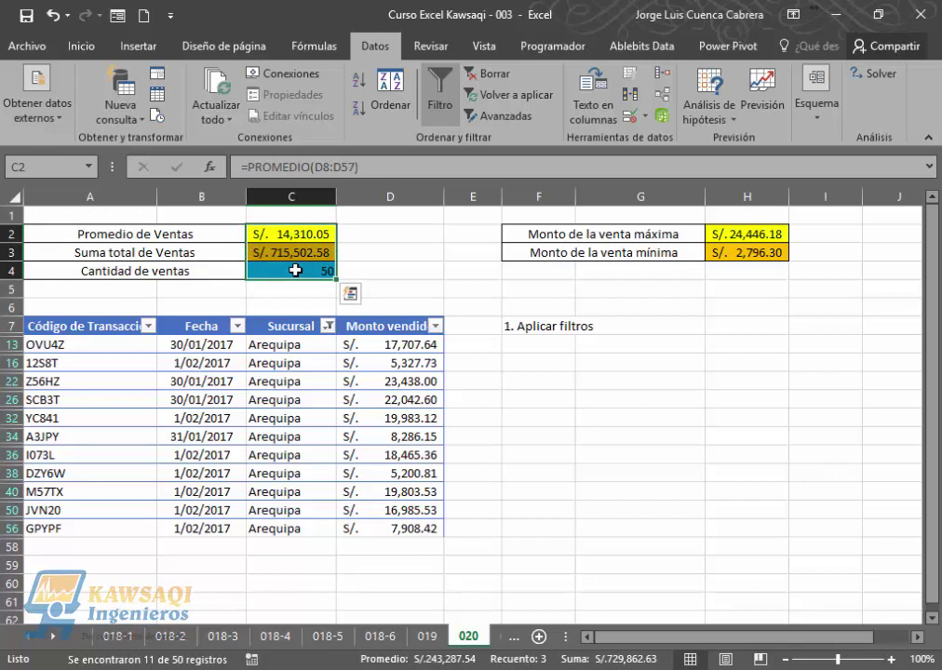
click(324, 471)
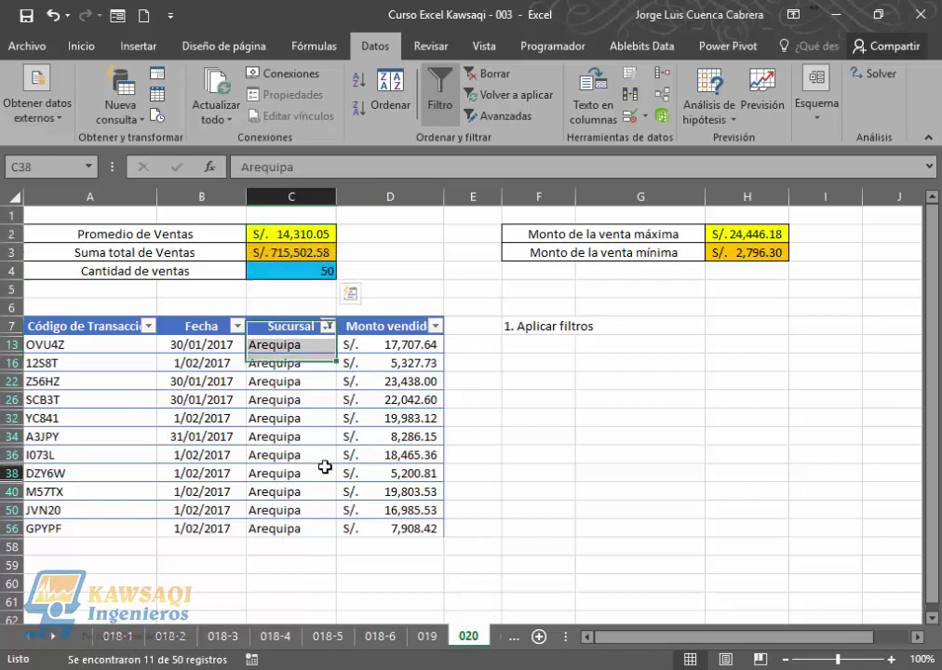
click(175, 421)
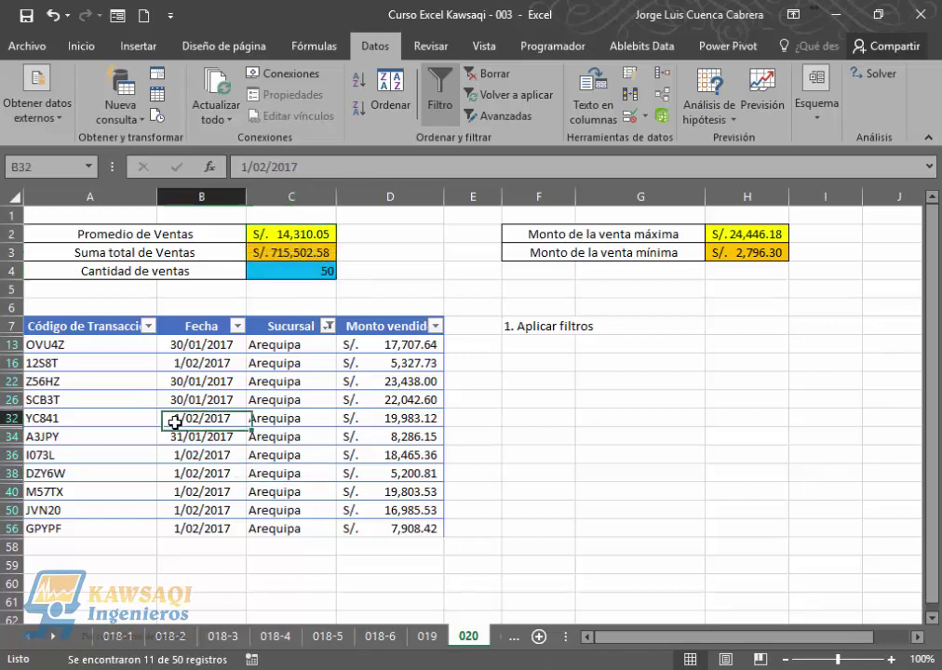
click(304, 235)
drag(305, 253, 304, 268)
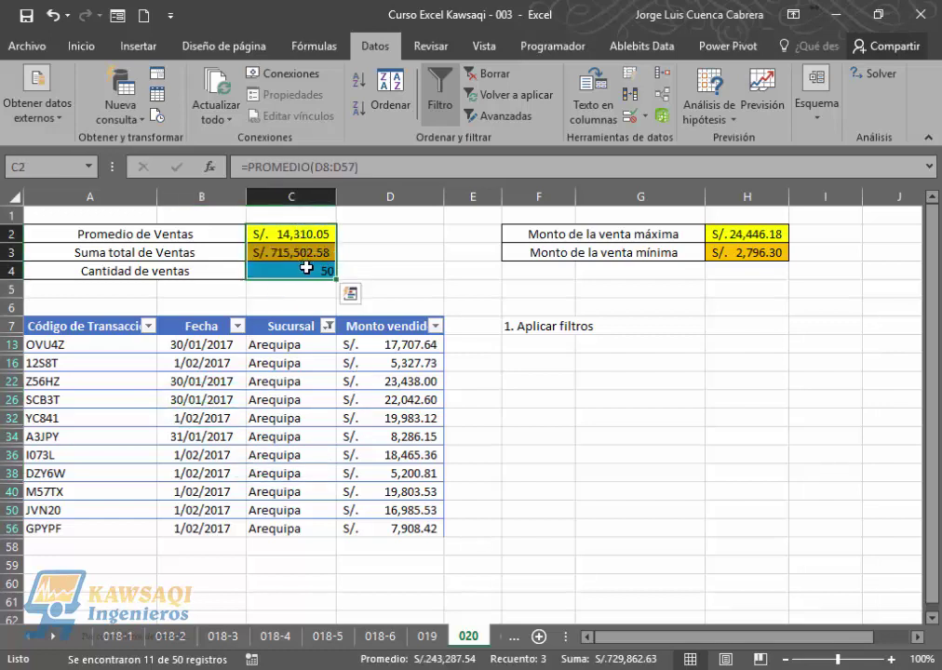
click(296, 399)
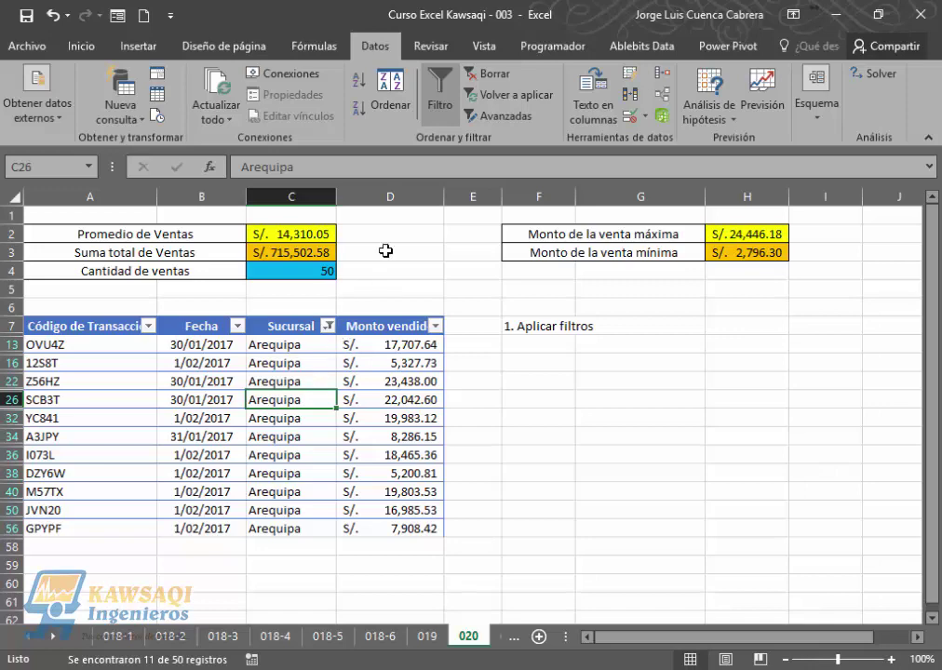
Clear the branch filter and delete the formulas in C2:C4 and H2:H3
click(496, 84)
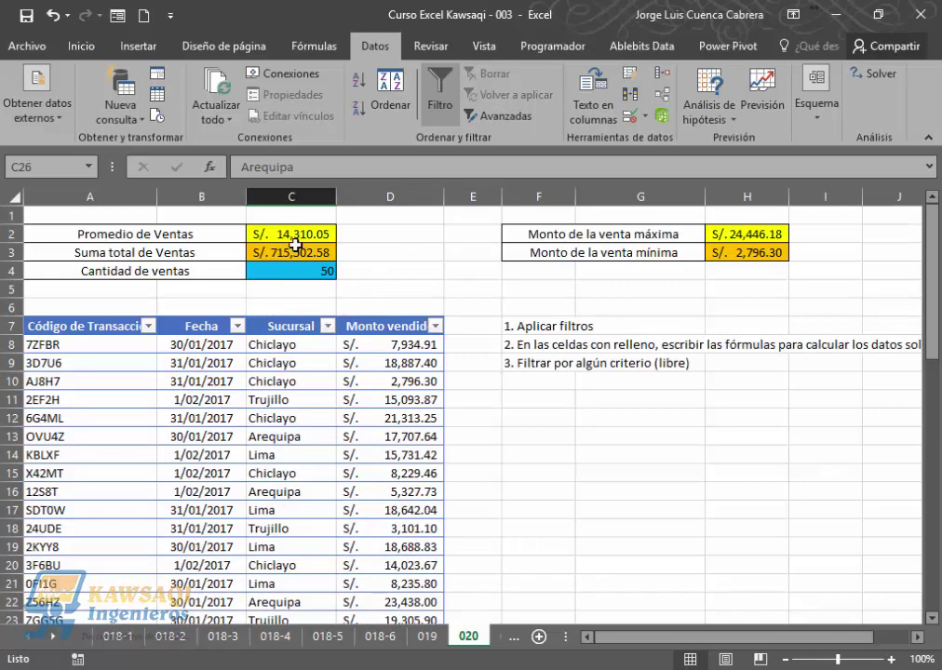
drag(294, 240, 305, 268)
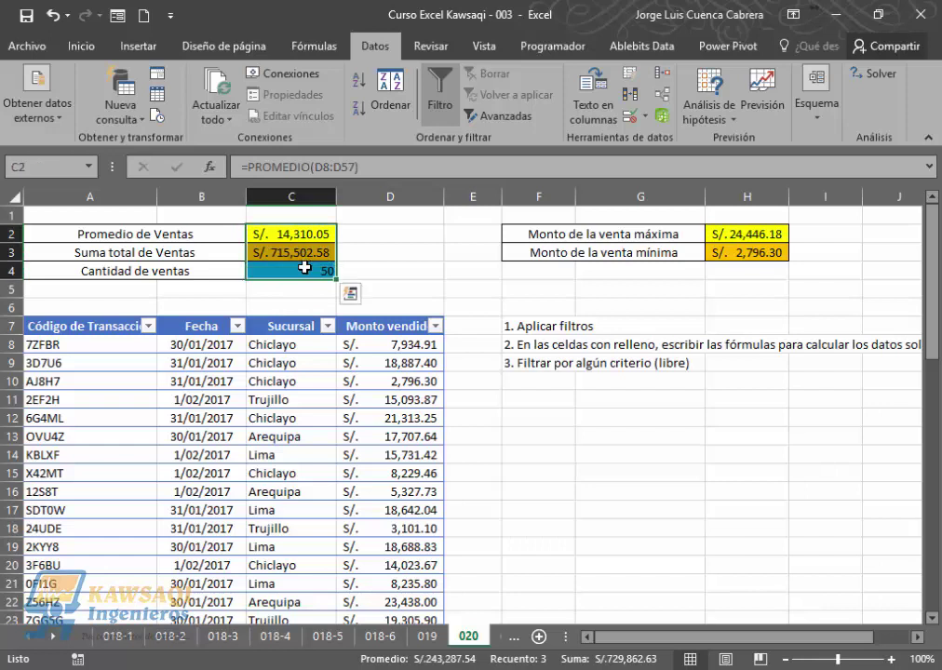
key(Delete)
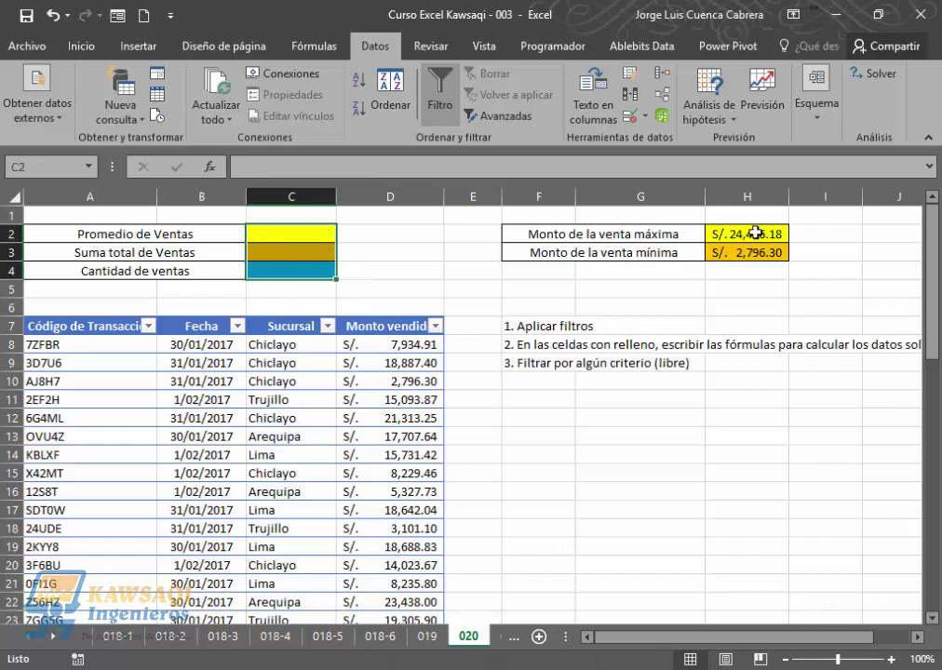
drag(745, 235, 758, 246)
key(Delete)
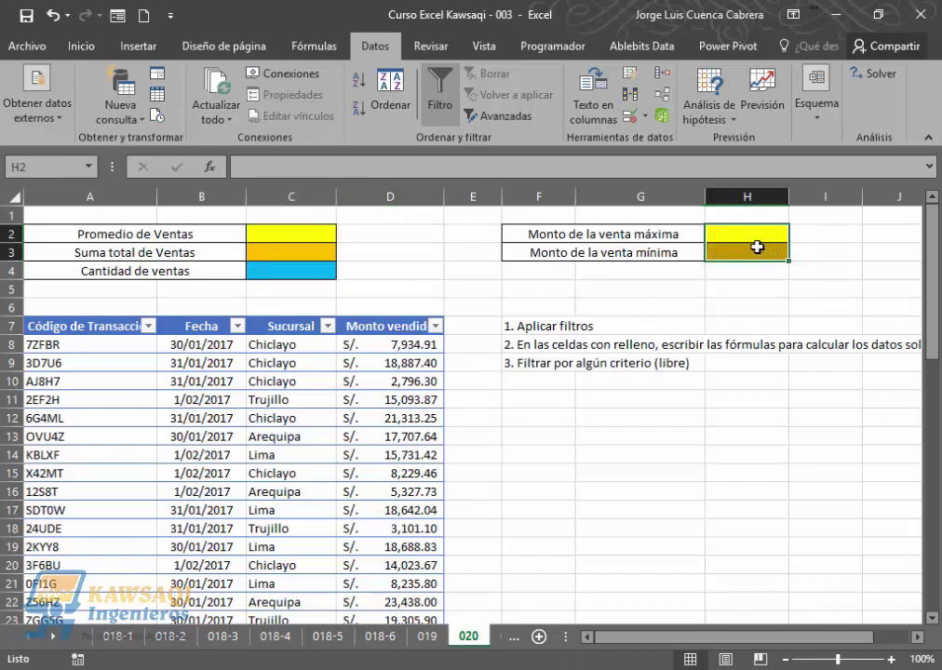
Calculate the average sale in C2 with SUBTOTALES, function 1 (PROMEDIO), over all sale amounts in column D
click(309, 253)
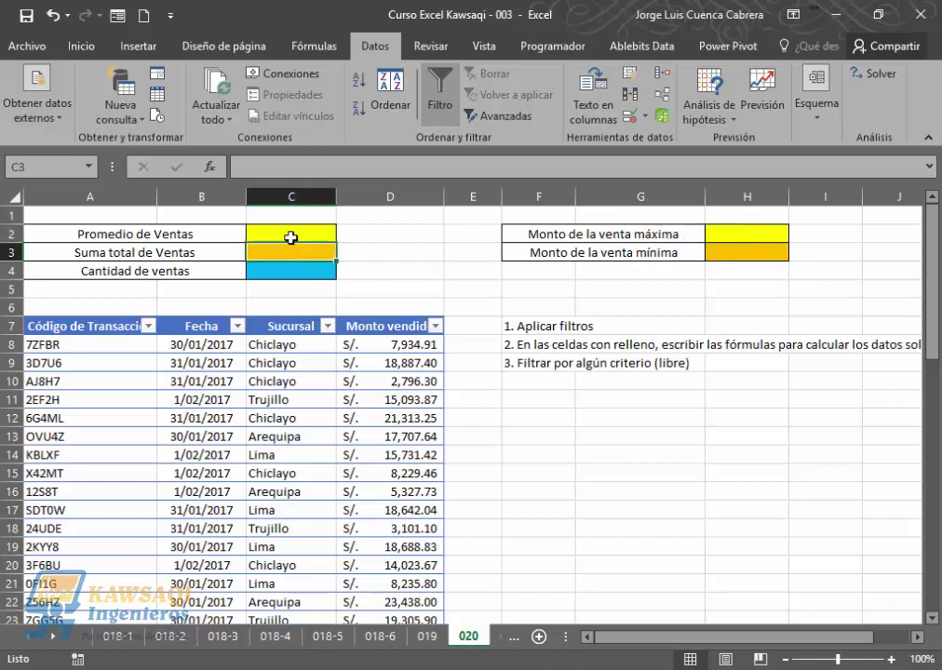
click(290, 238)
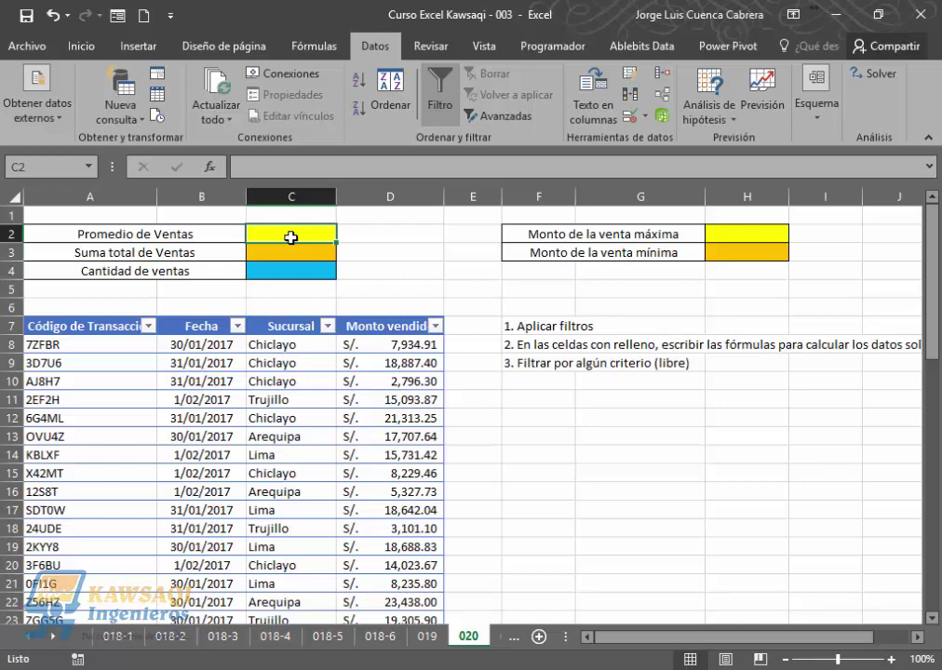
text(=s)
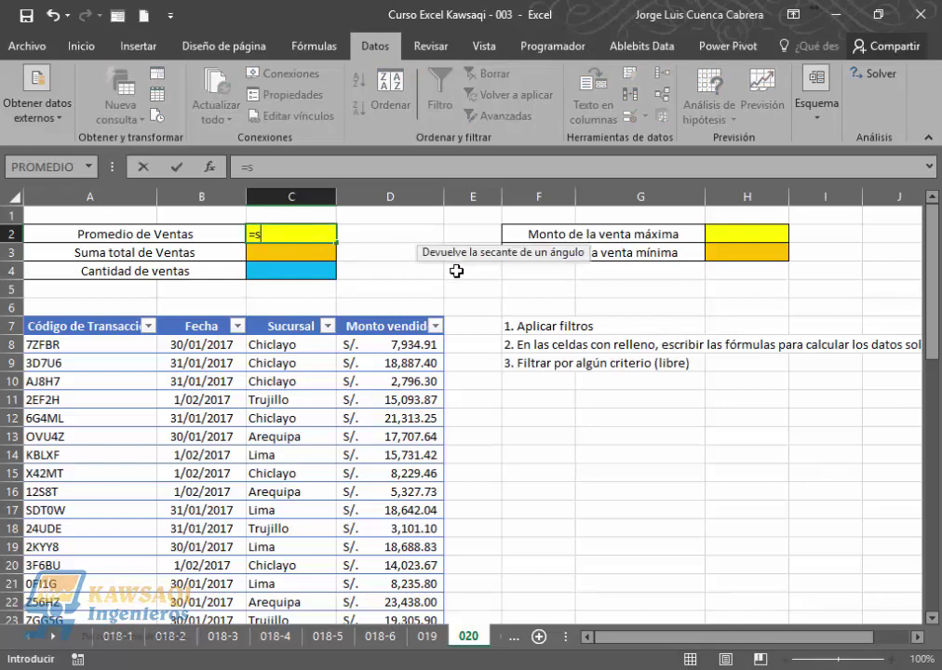
text(ub)
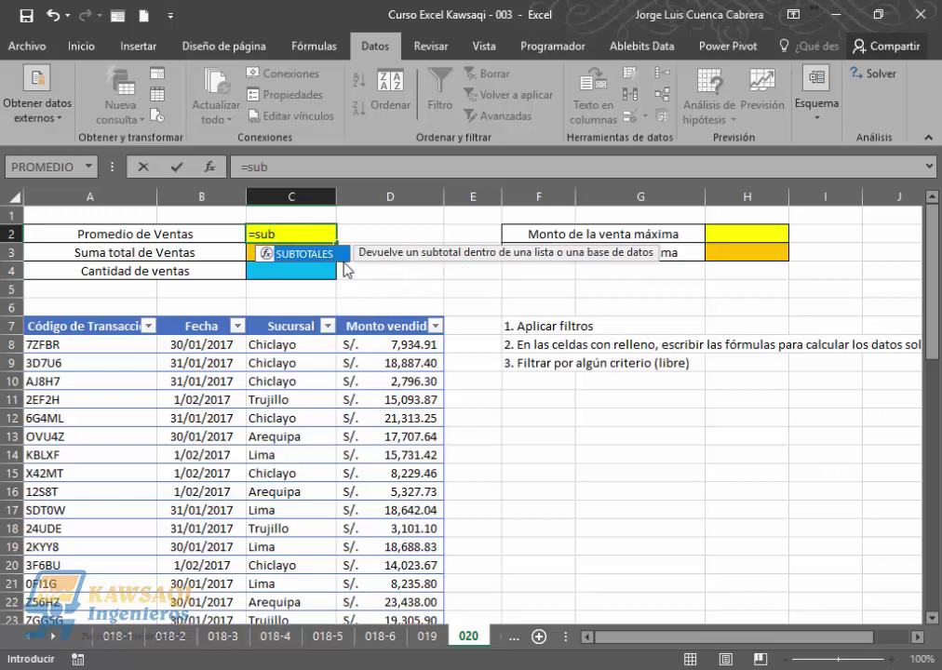
double_click(312, 256)
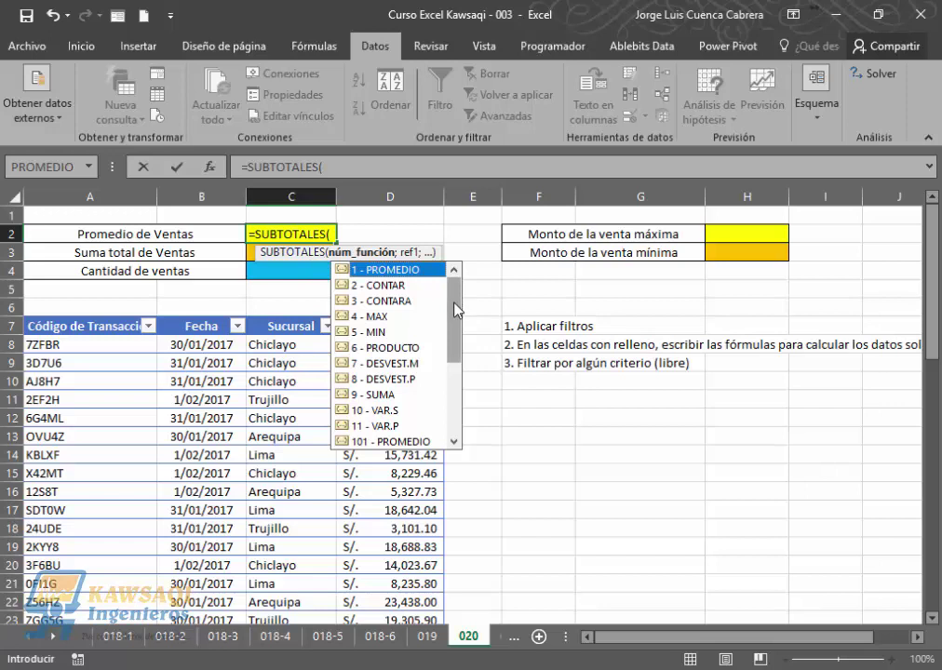
mouse_move(457, 301)
mouse_down()
mouse_move(456, 387)
mouse_move(454, 289)
mouse_up()
double_click(384, 270)
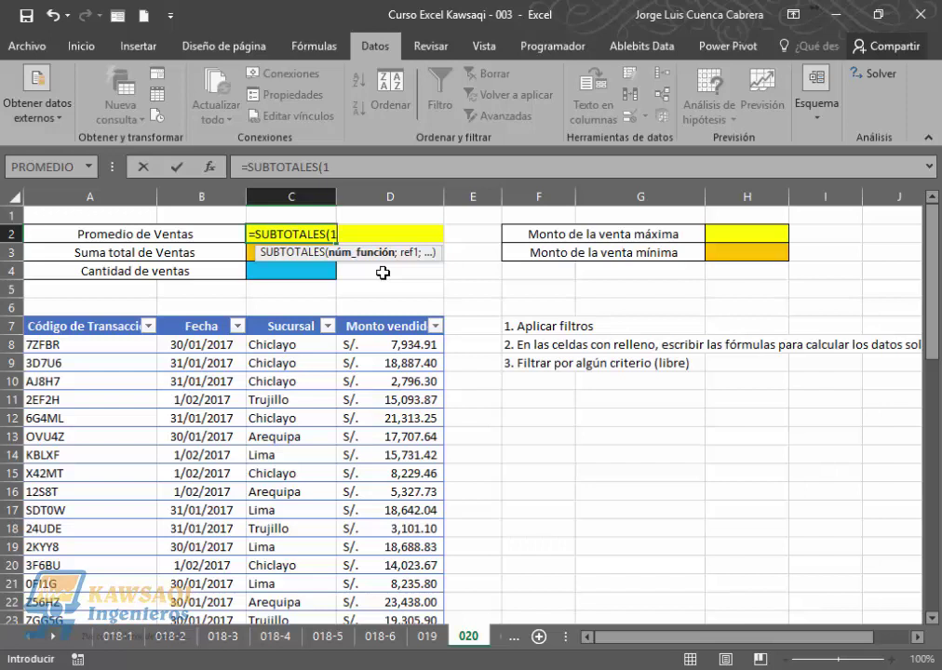
text(;)
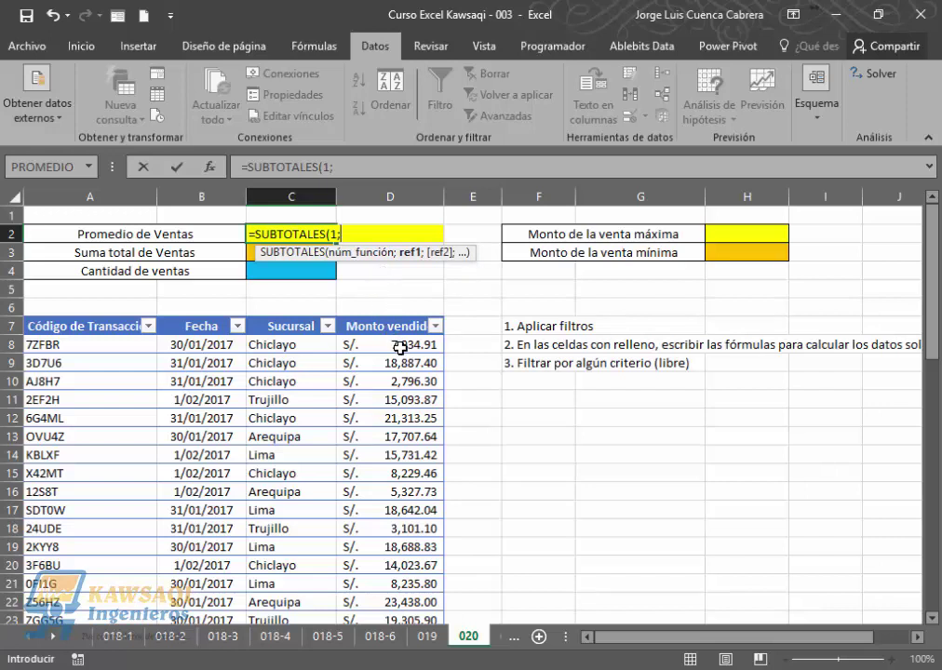
drag(401, 348, 392, 254)
key(Escape)
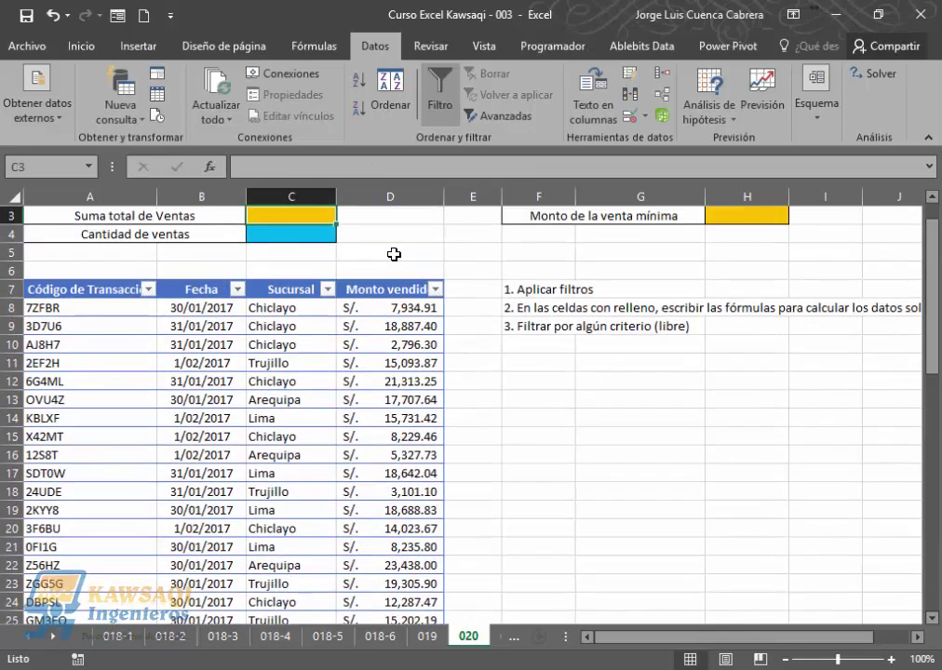
Calculate the total sales in C3 with SUBTOTALES, function 9 (SUMA), over the range D8:D57
drag(932, 240, 933, 204)
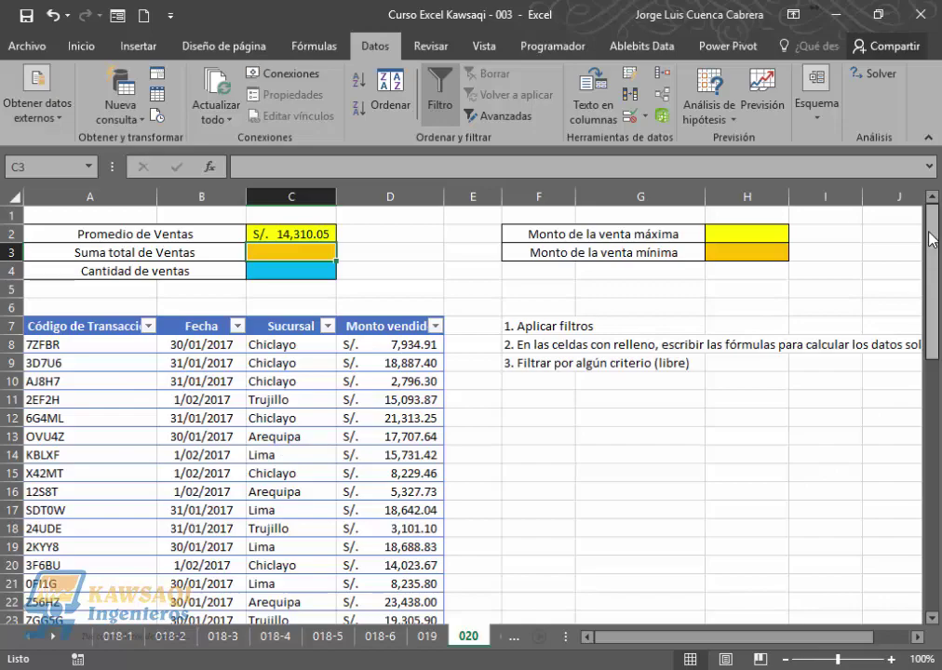
mouse_move(931, 240)
mouse_down()
mouse_move(931, 478)
mouse_move(932, 234)
mouse_up()
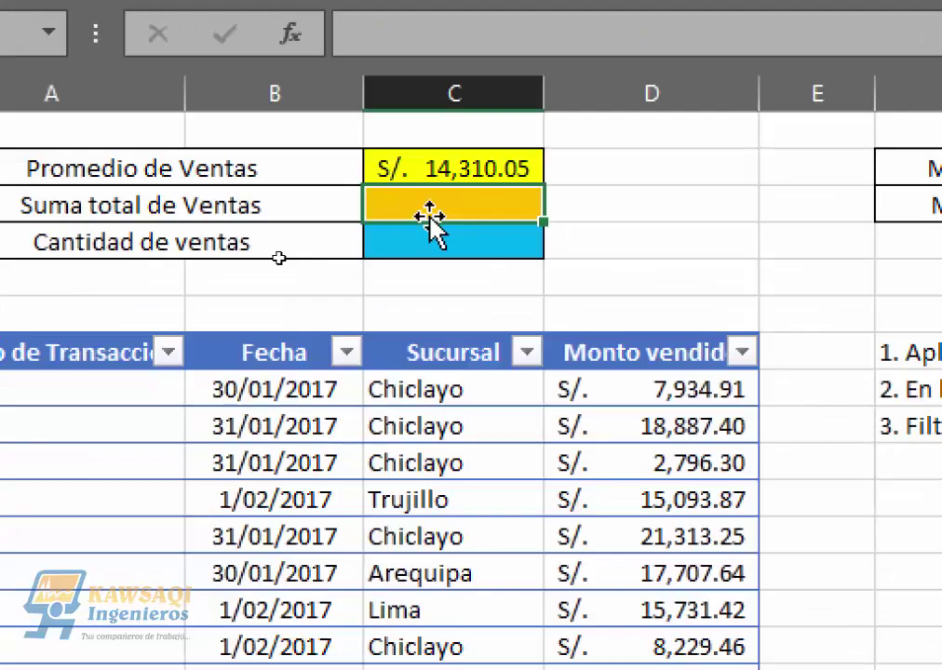
text(=)
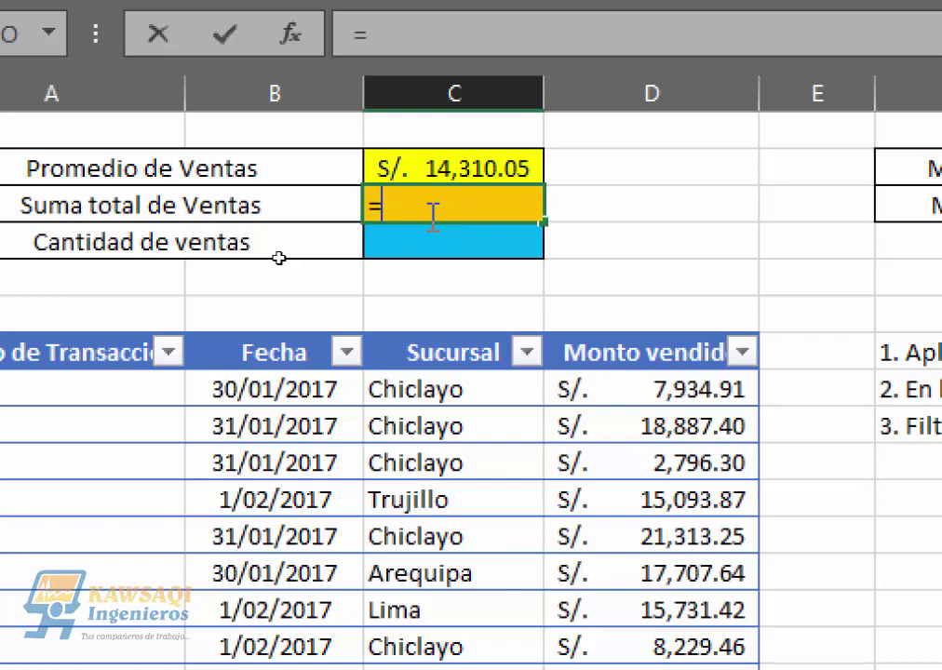
text(su)
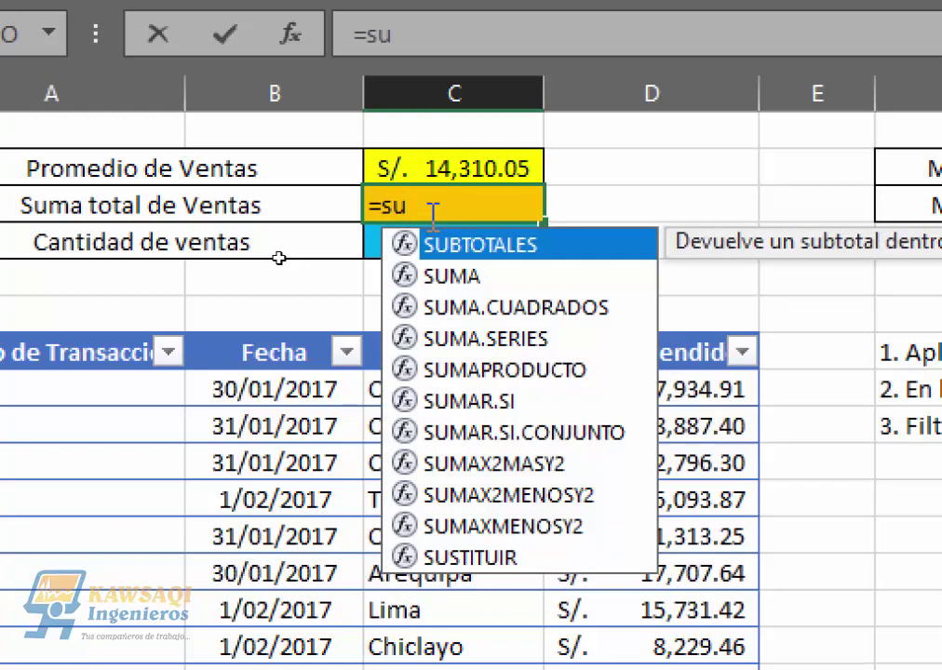
text(b)
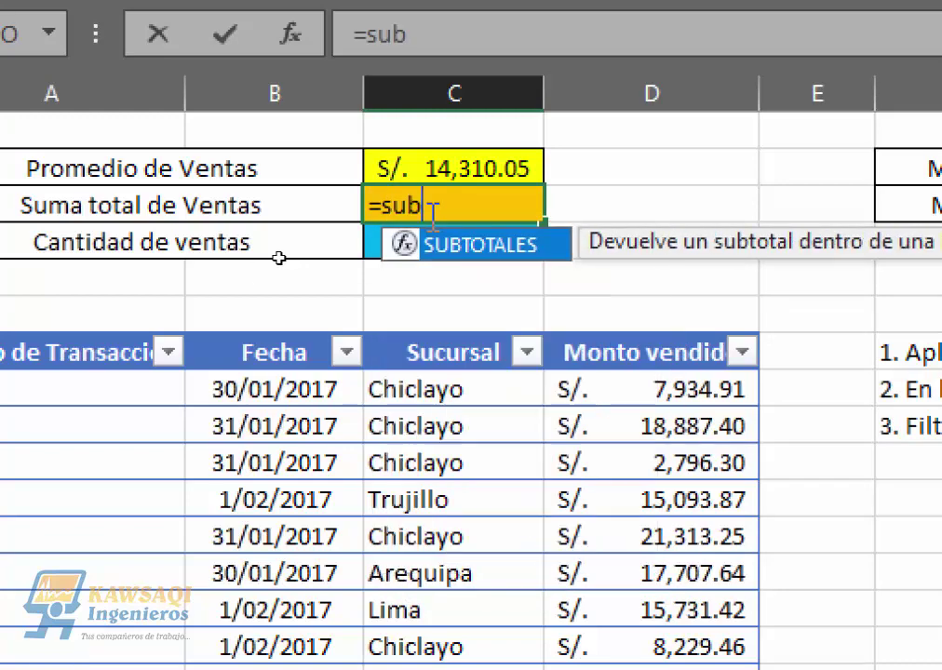
double_click(475, 248)
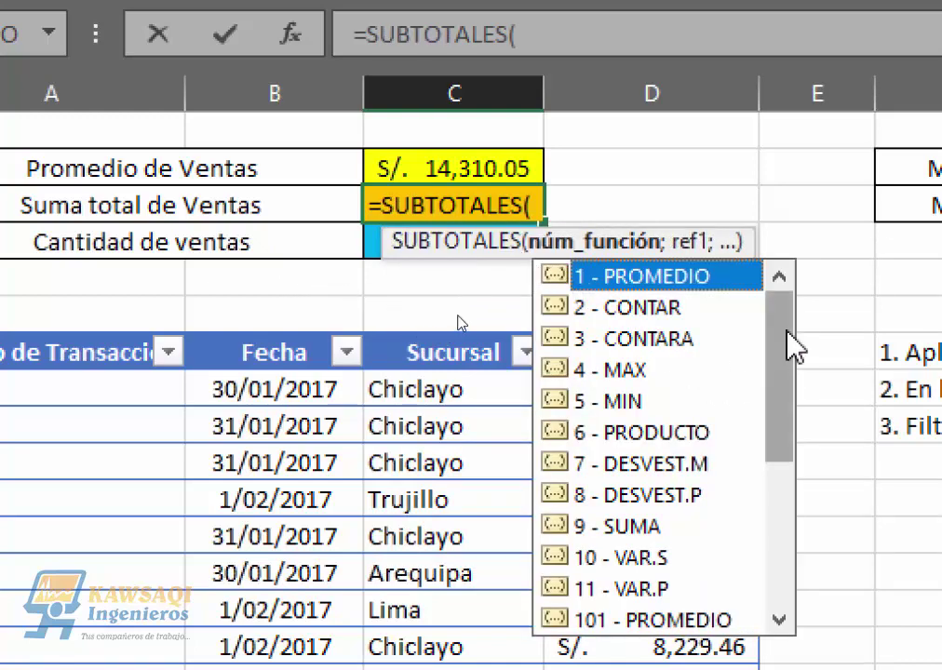
scroll(790, 347, down, 2)
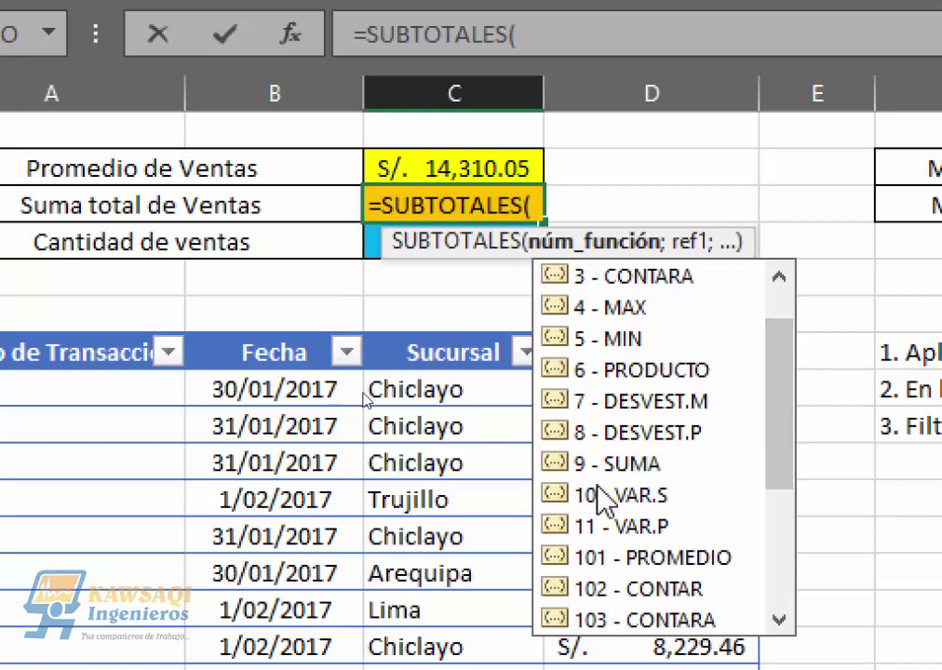
double_click(606, 464)
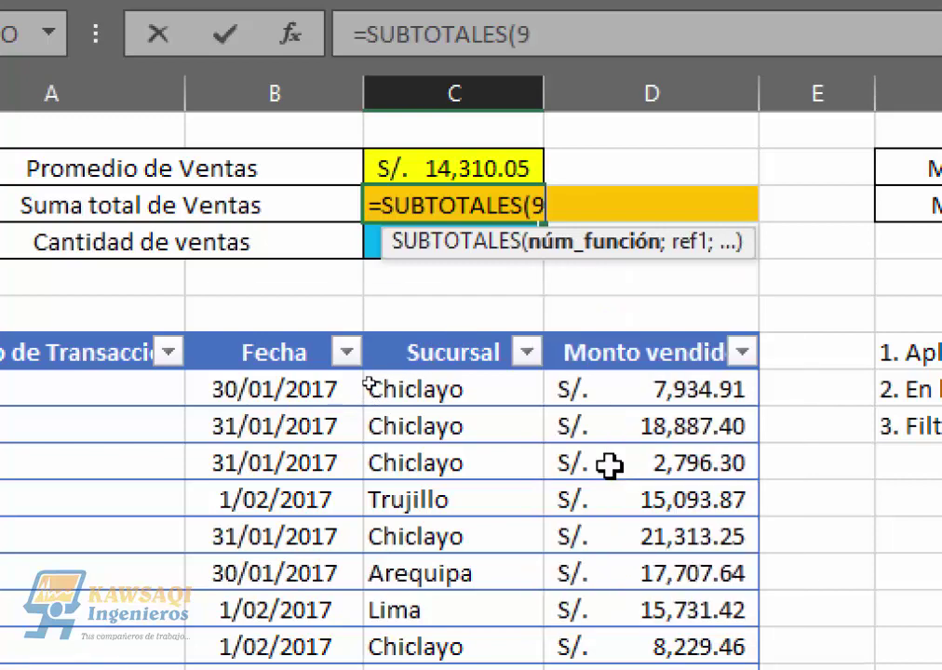
text(;)
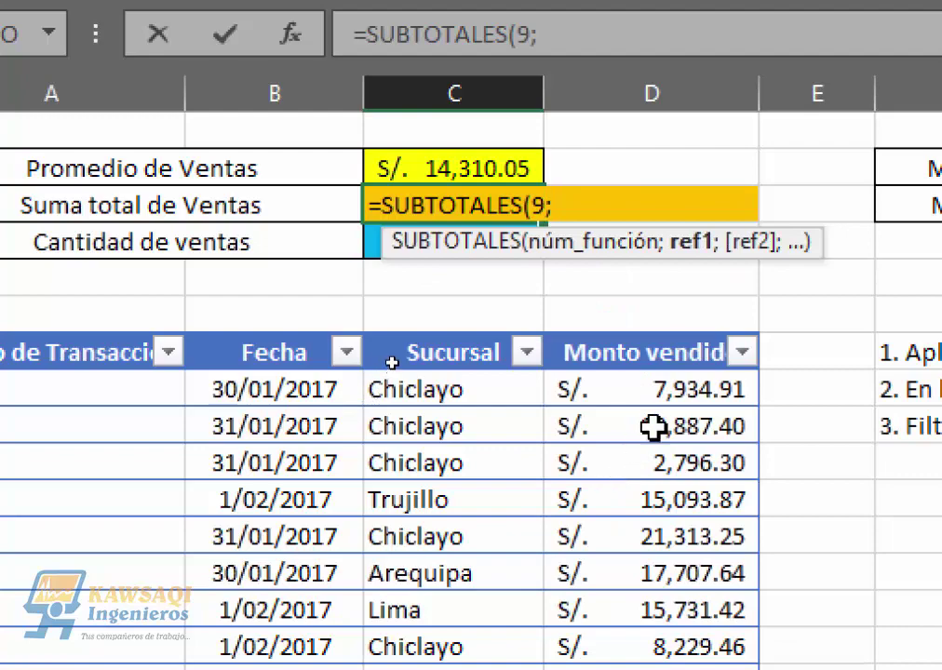
drag(664, 393, 665, 454)
key(Return)
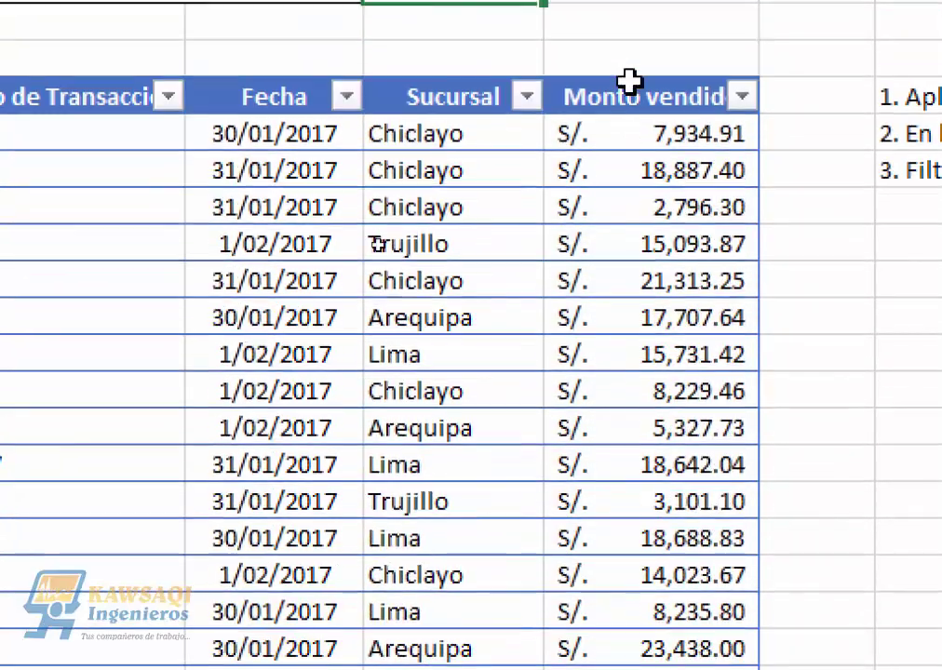
Calculate the number of sales in C4 with SUBTOTALES, function 2 (CONTAR), over the range D8:D57
key(Up)
key(Up)
key(Up)
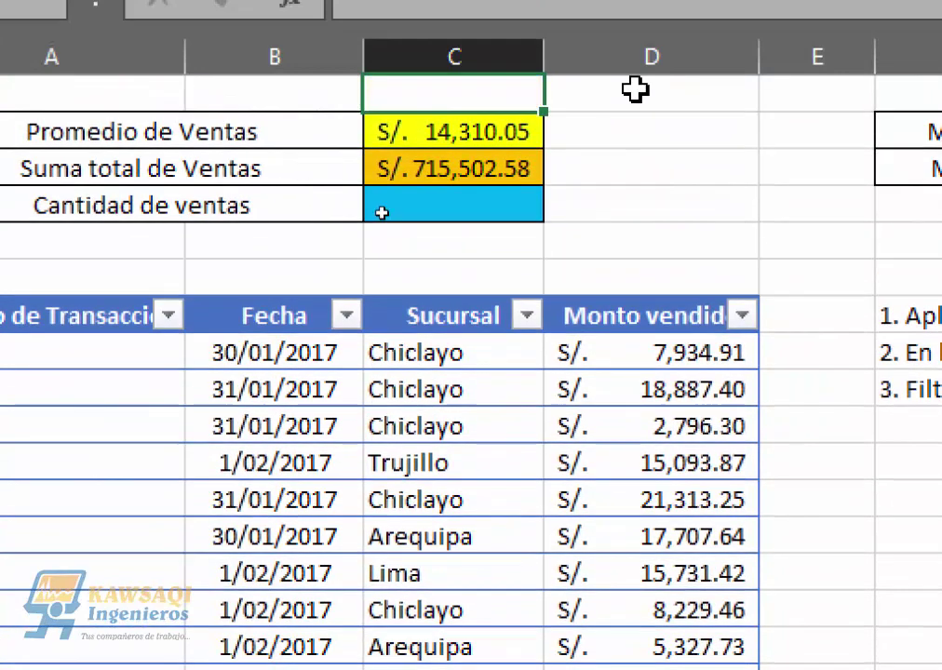
key(Down)
key(Down)
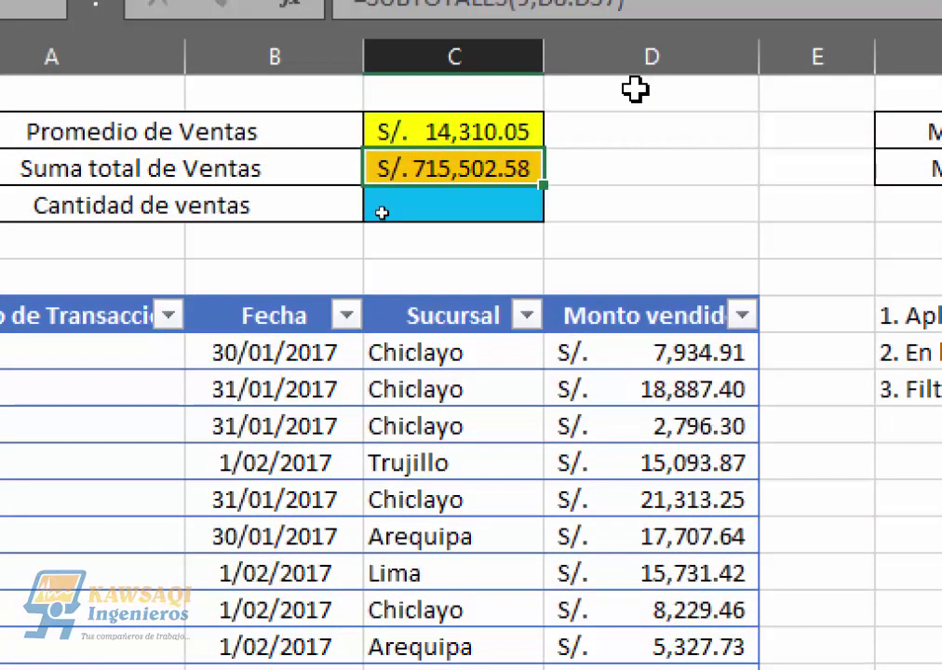
key(Down)
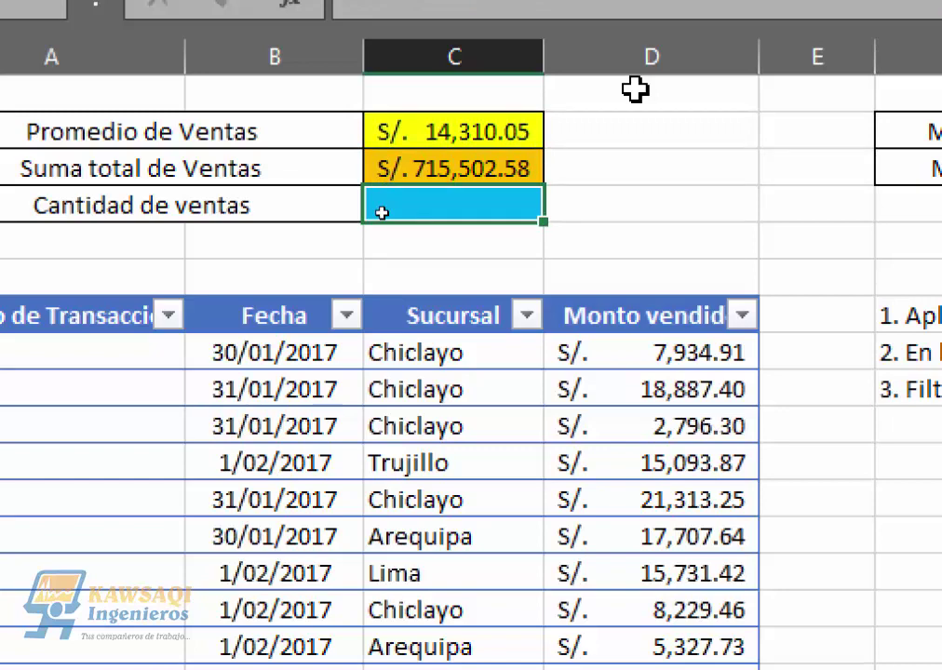
text(=)
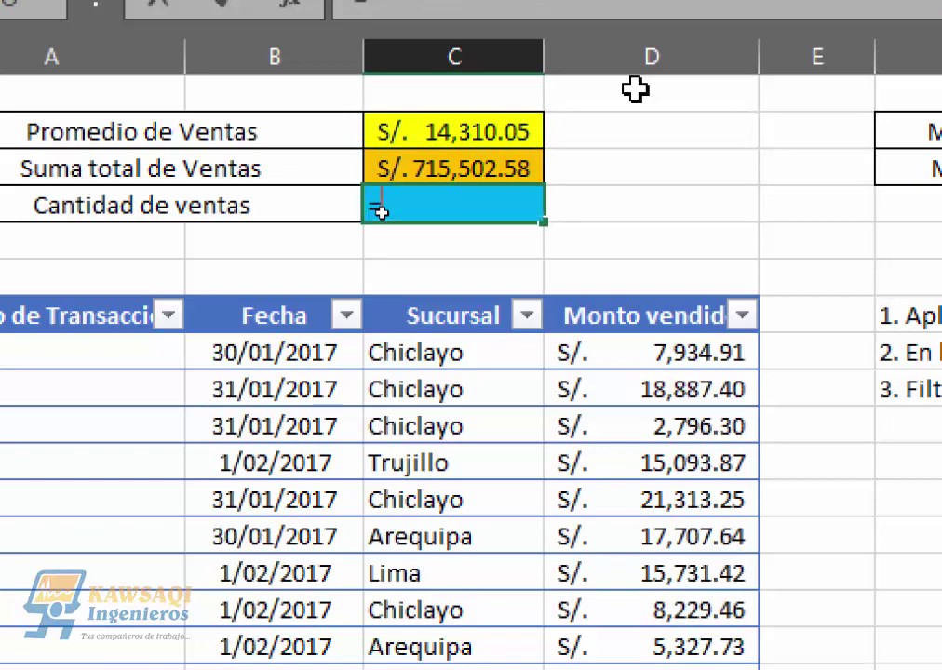
text(sub)
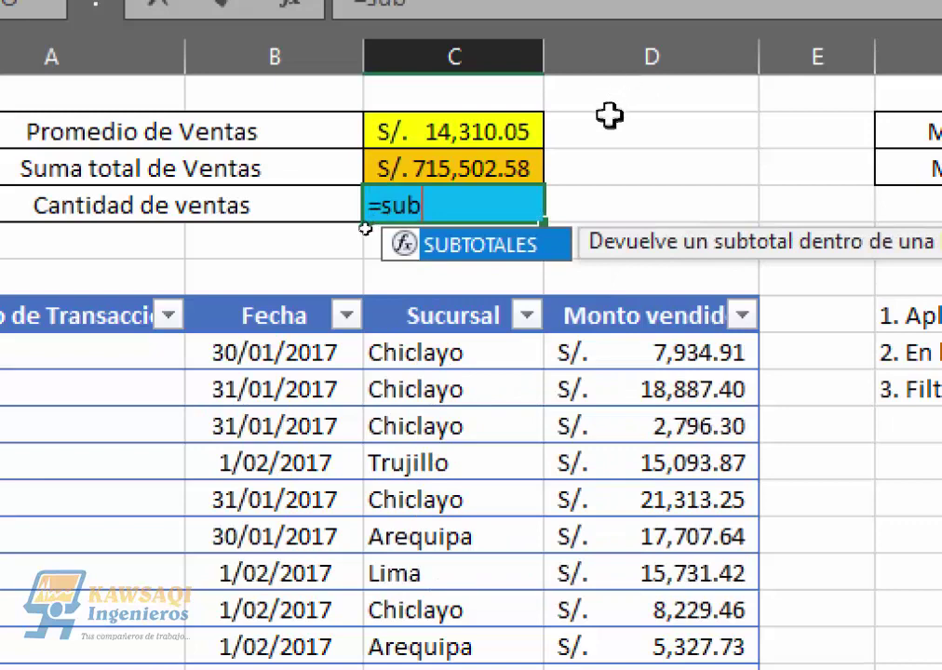
double_click(481, 246)
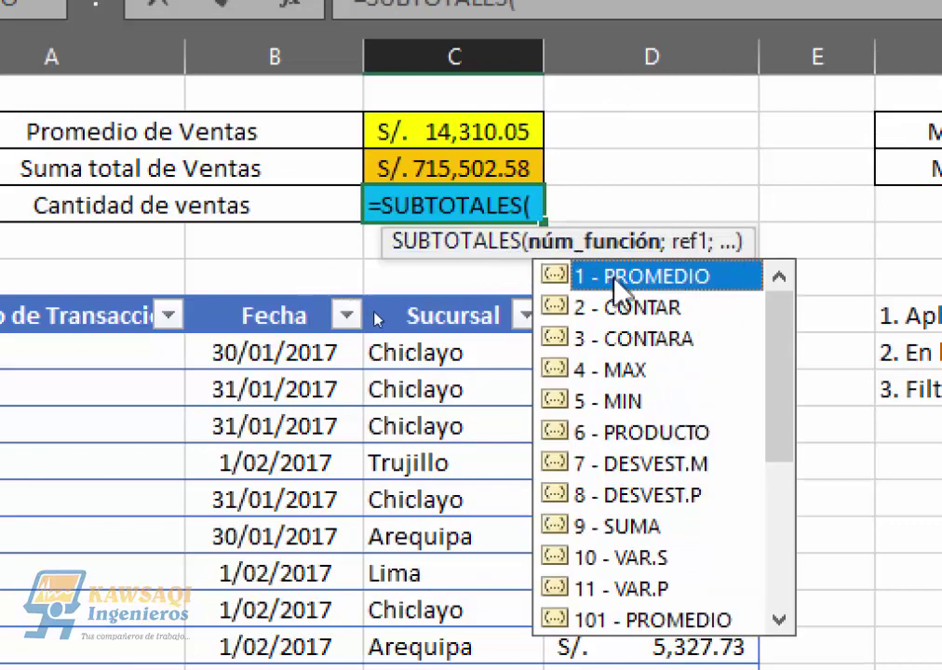
double_click(652, 310)
text(;)
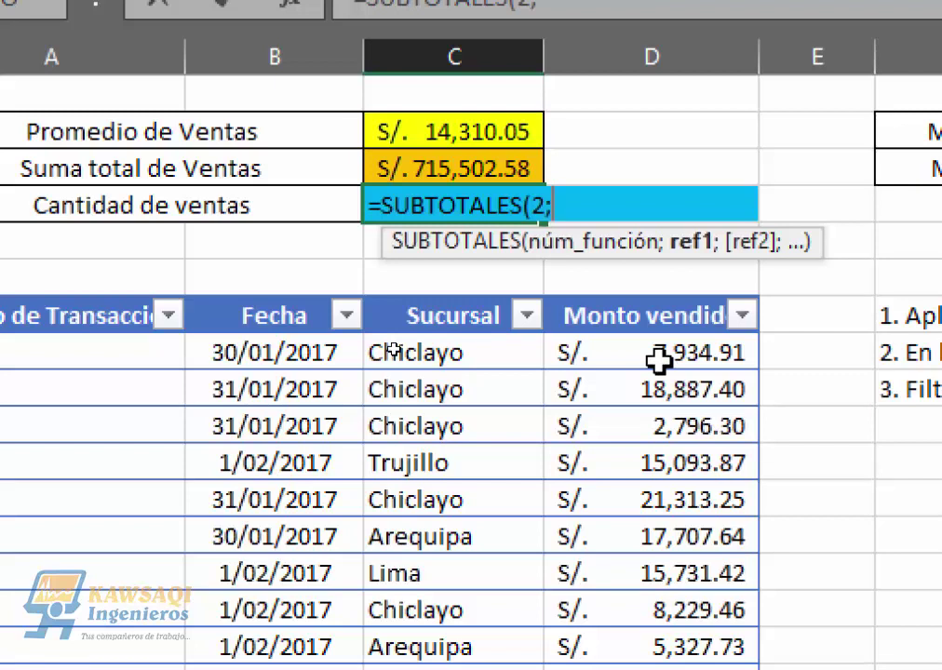
drag(665, 356, 652, 669)
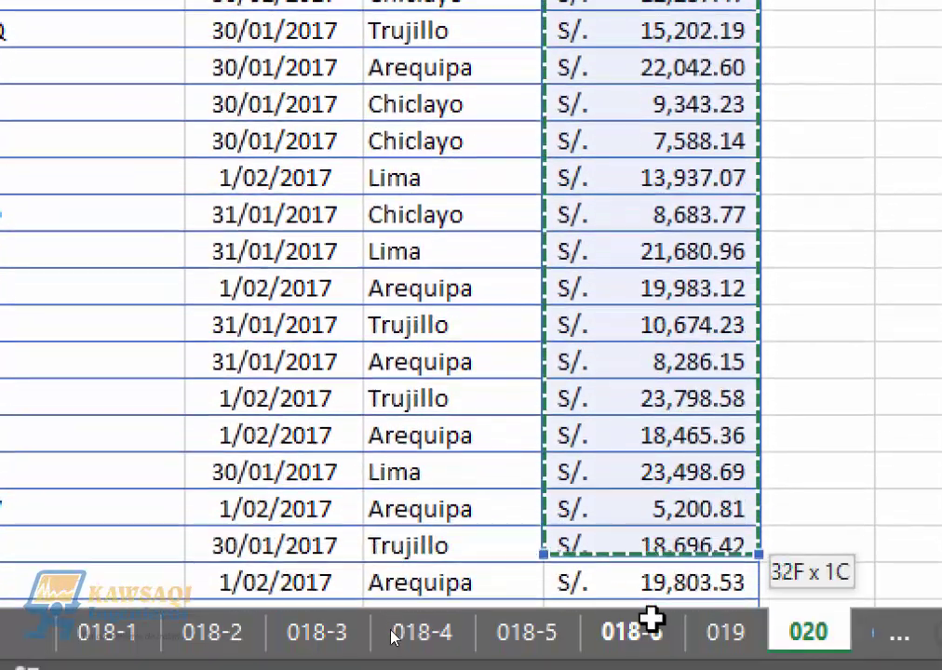
drag(651, 619, 665, 515)
scroll(663, 515, up, 1)
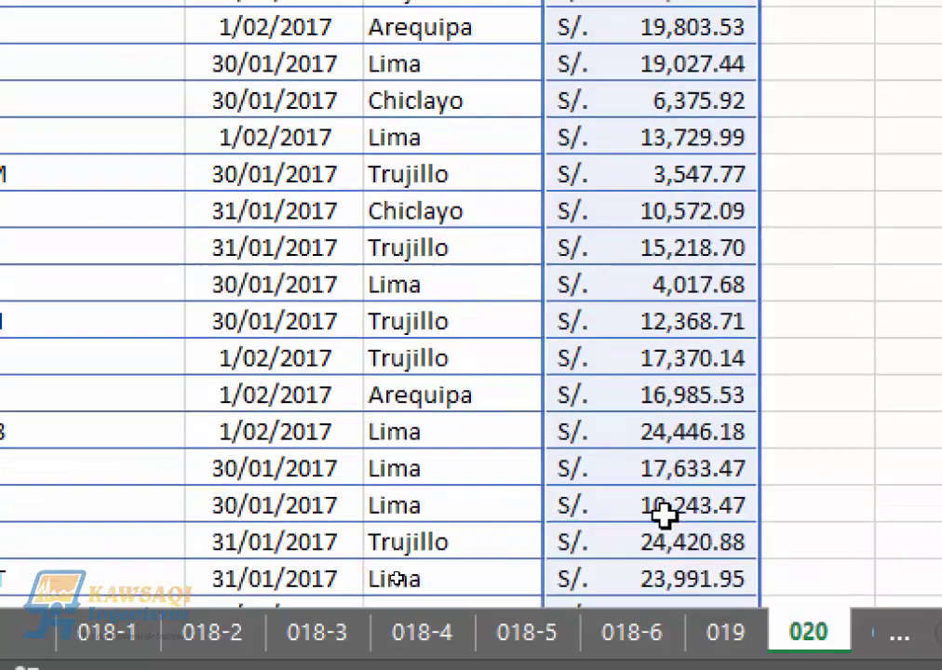
key(Return)
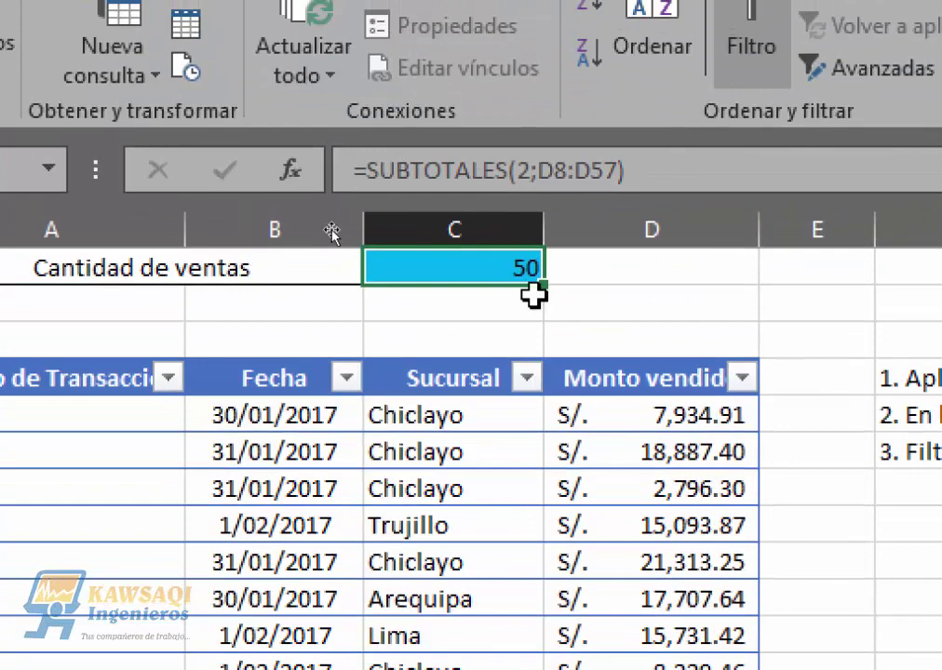
key(Up)
key(Up)
scroll(534, 294, up, 1)
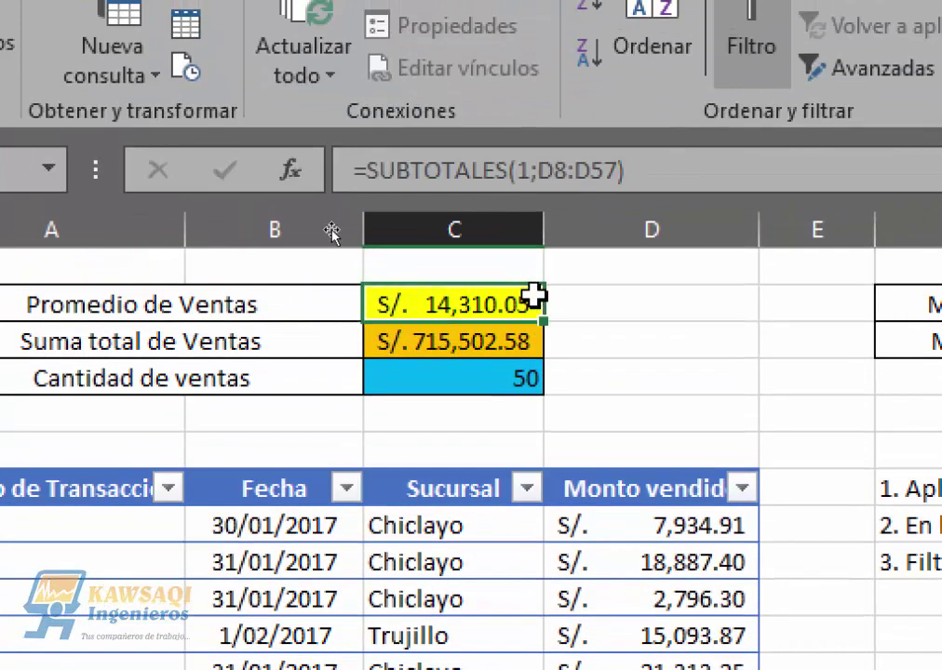
click(463, 372)
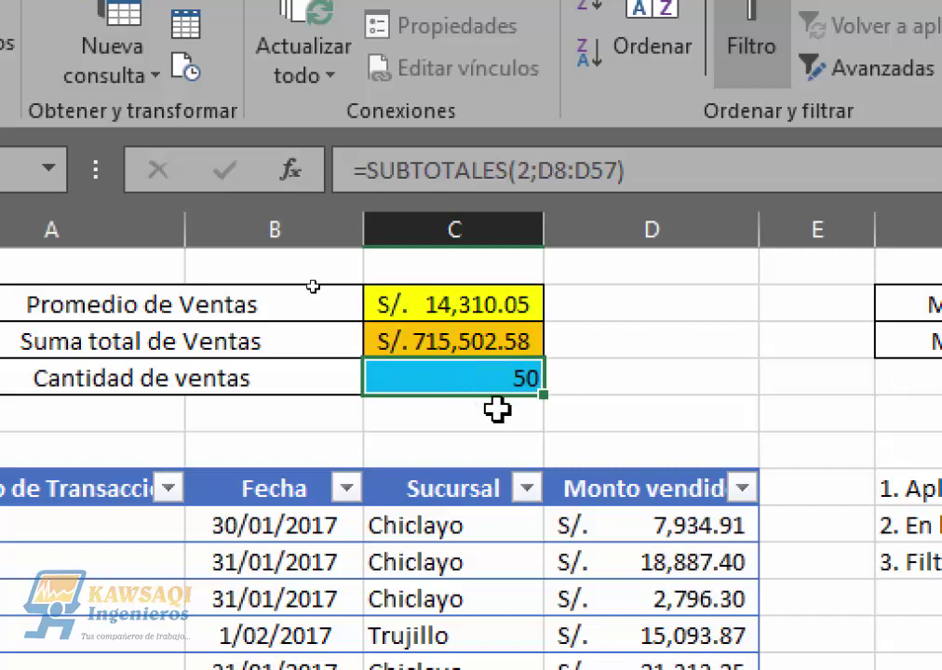
Calculate the maximum sale amount in H2 with SUBTOTALES, function 4 (MAX), over the range D8:D57
key(Right)
key(Right)
key(Right)
key(Right)
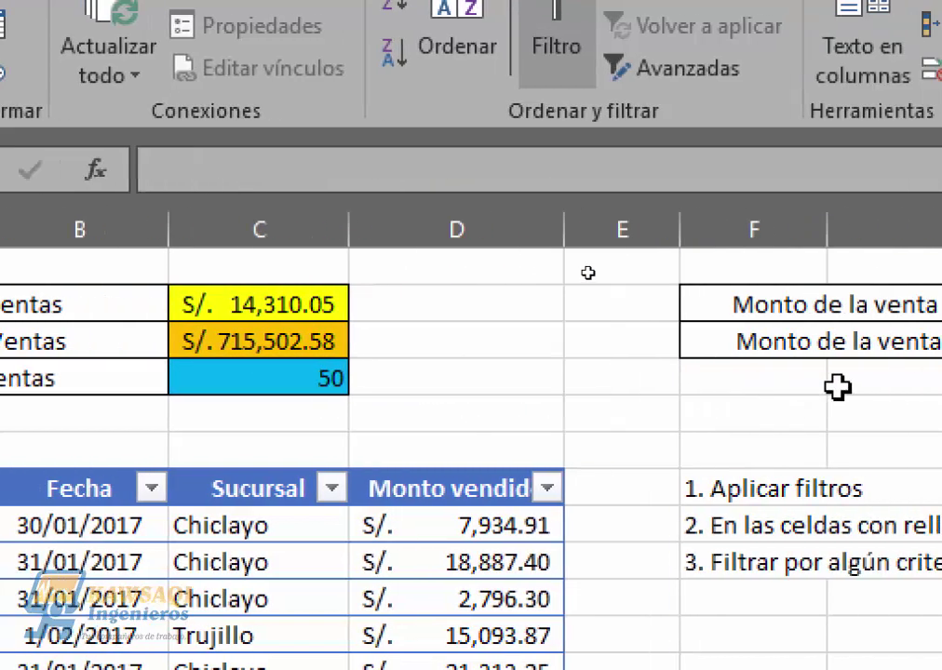
click(818, 311)
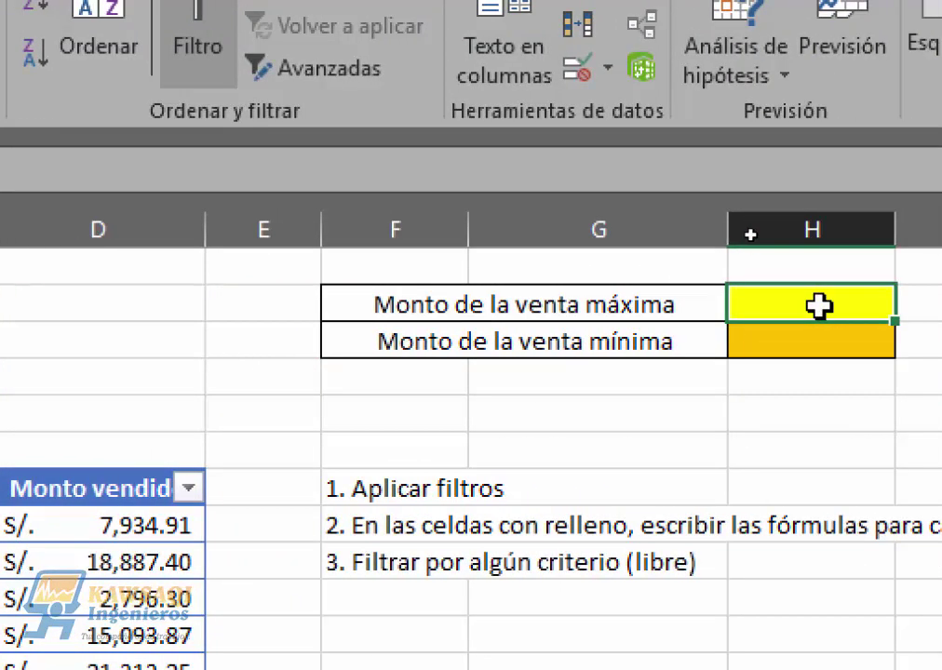
text(=sub)
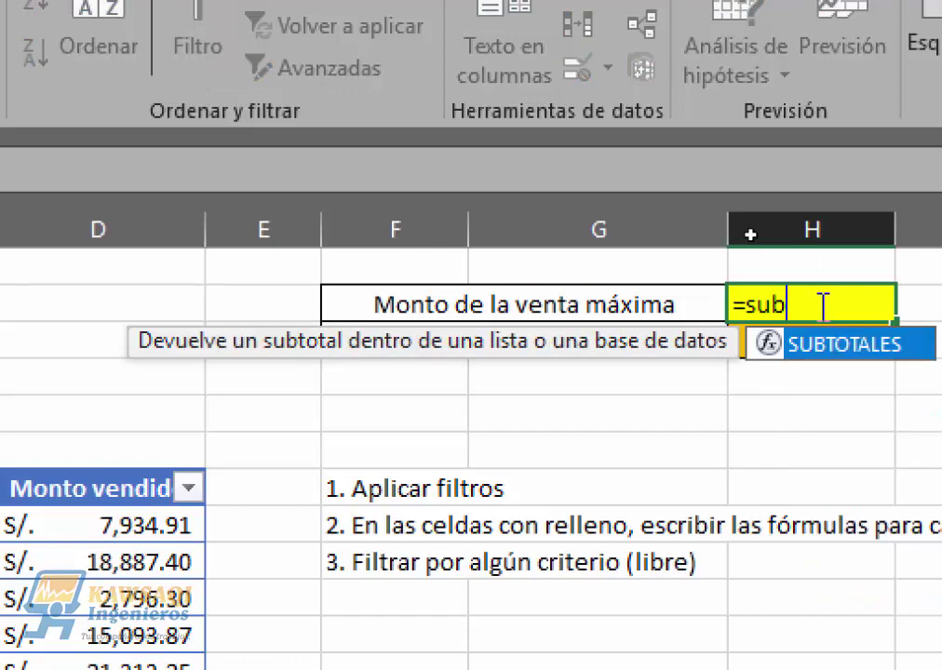
double_click(774, 347)
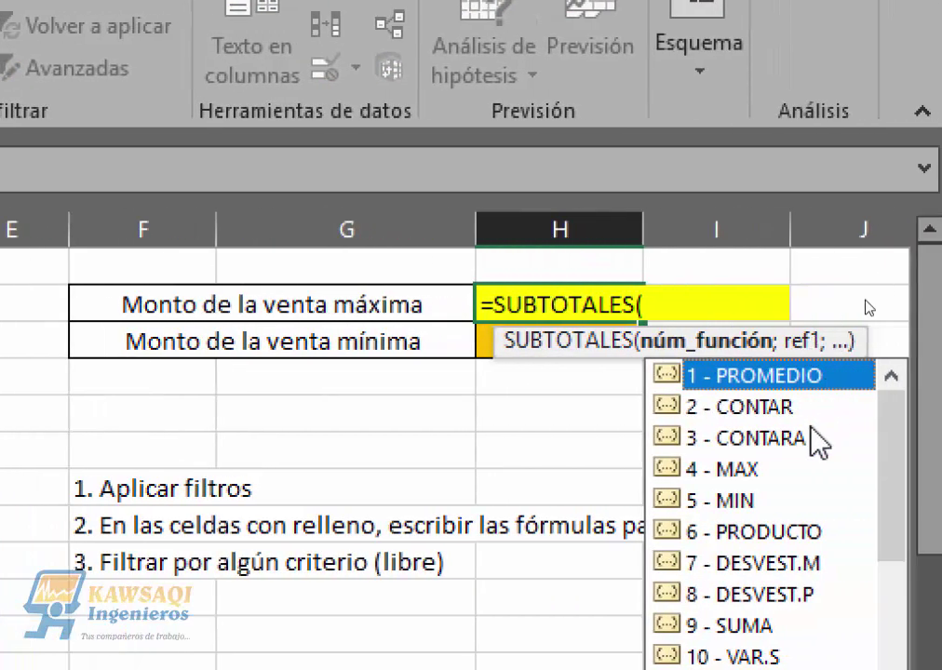
click(731, 472)
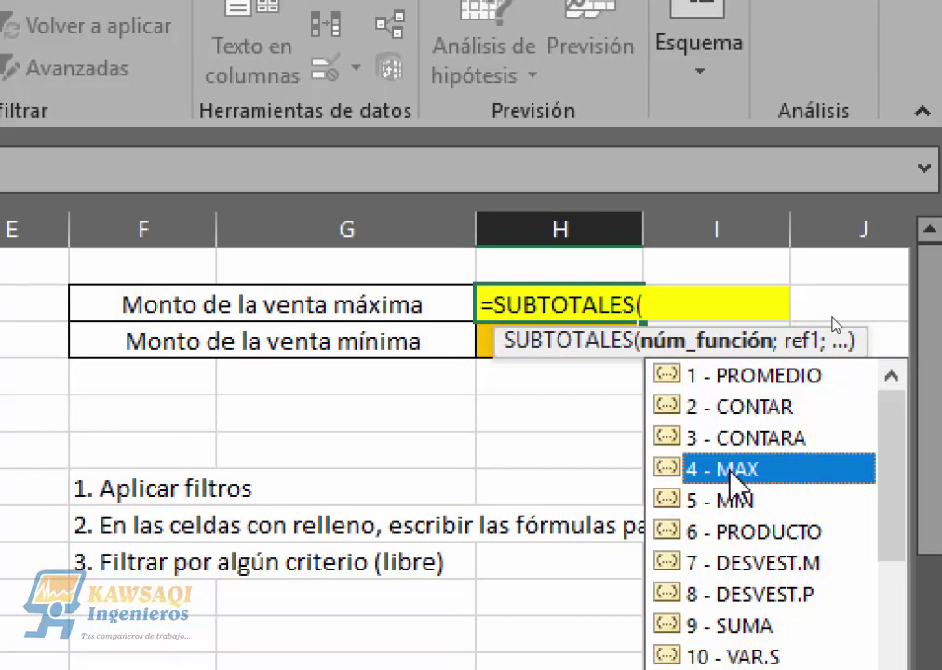
double_click(731, 472)
text(;)
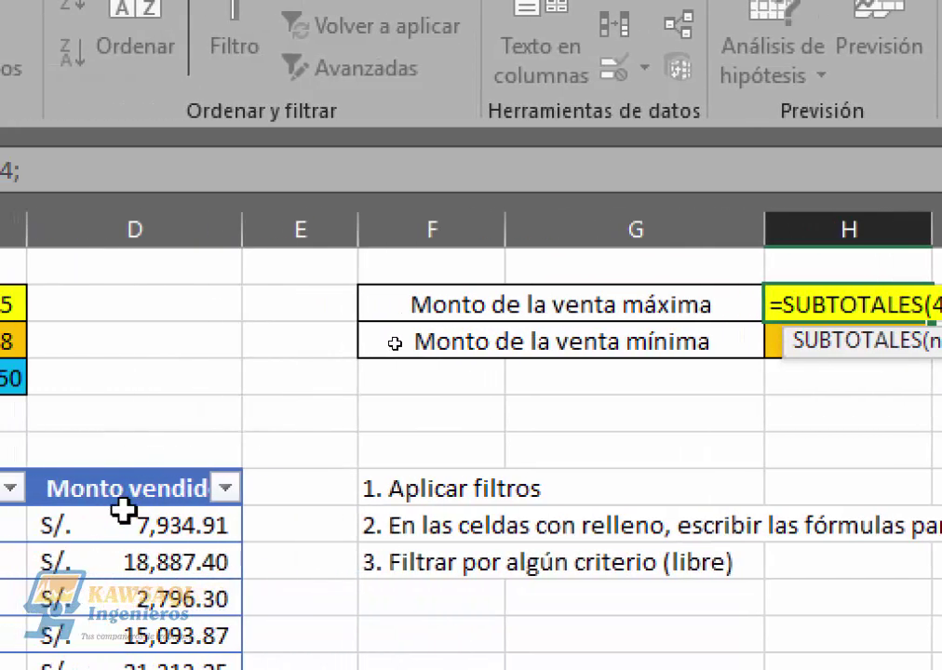
drag(144, 525, 148, 466)
key(Return)
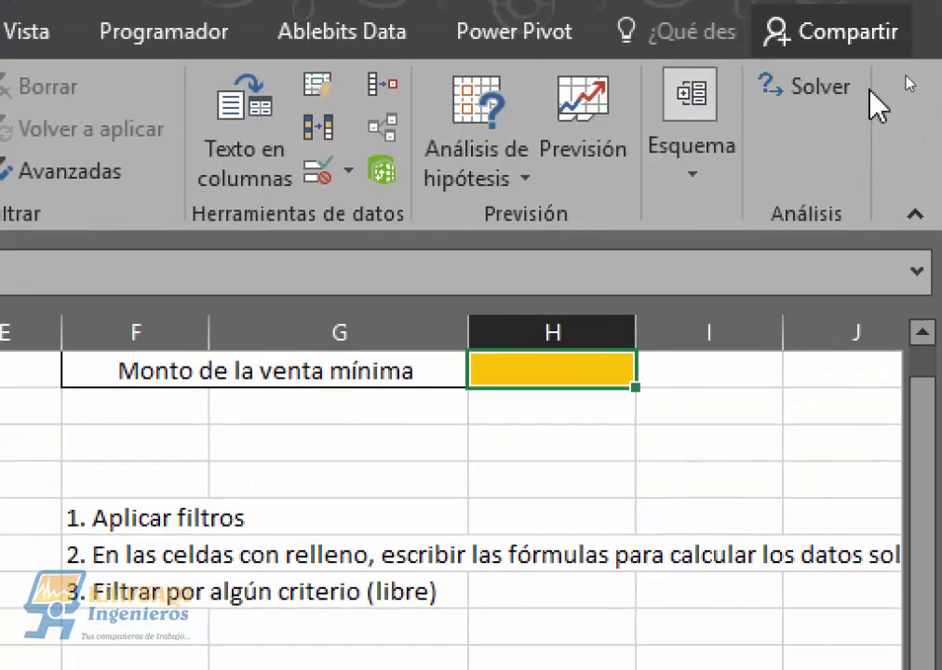
Calculate the minimum sale amount in H3 with SUBTOTALES, function 5 (MIN), over the range D8:D57
scroll(473, 429, up, 1)
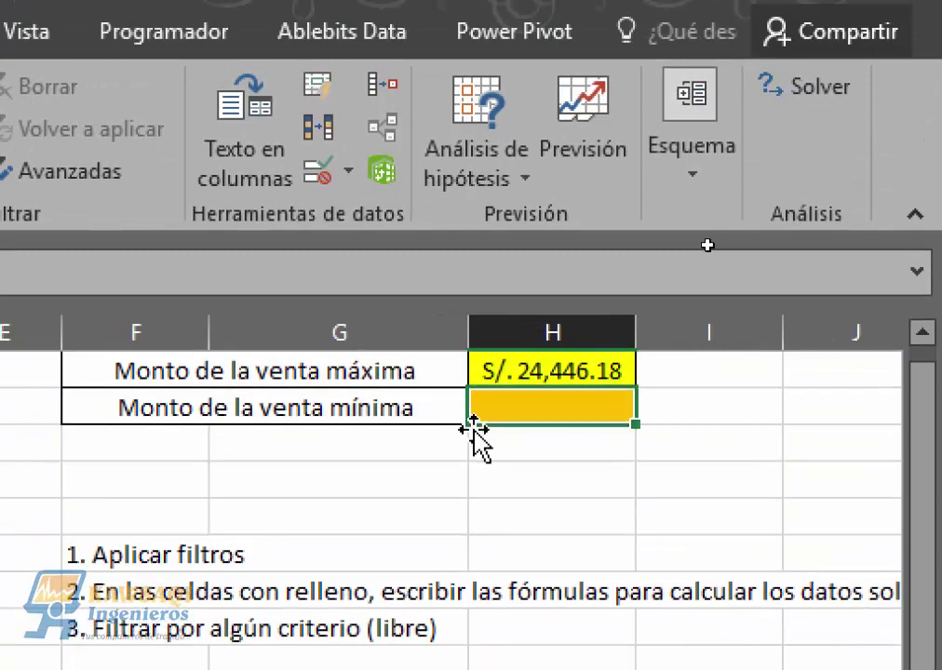
text(=)
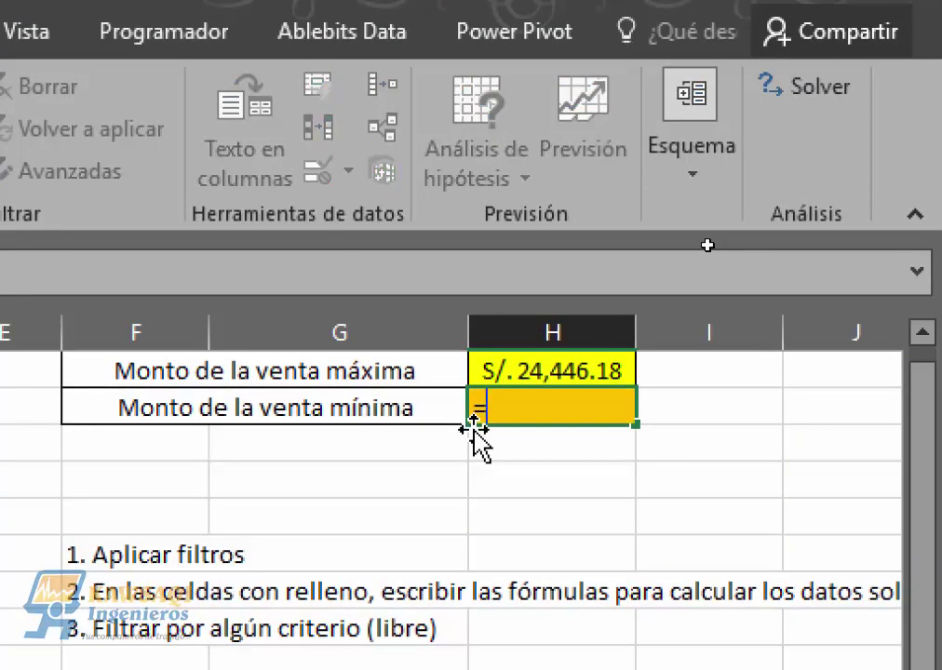
text(sub)
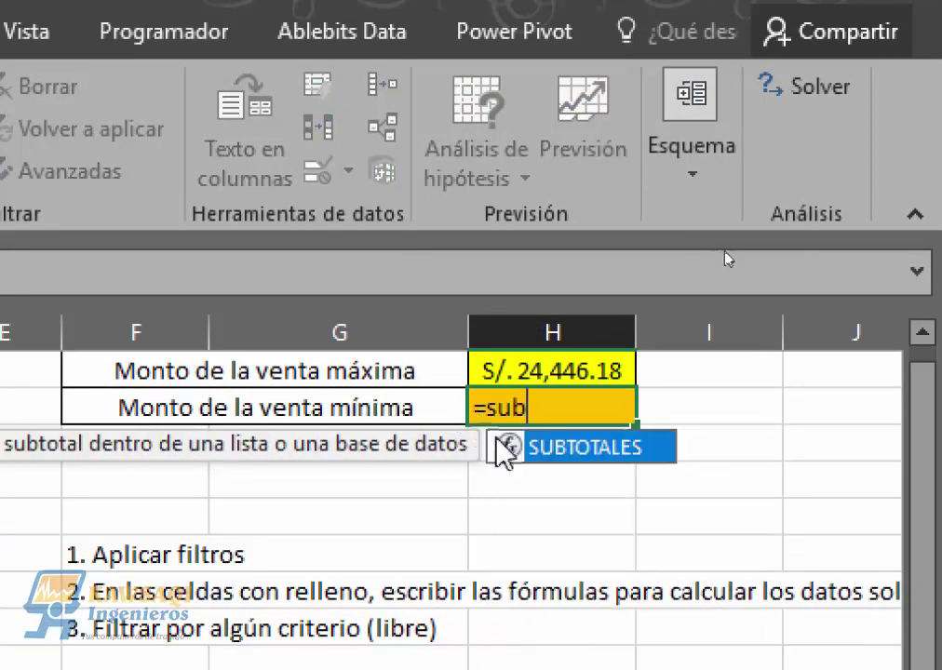
double_click(557, 448)
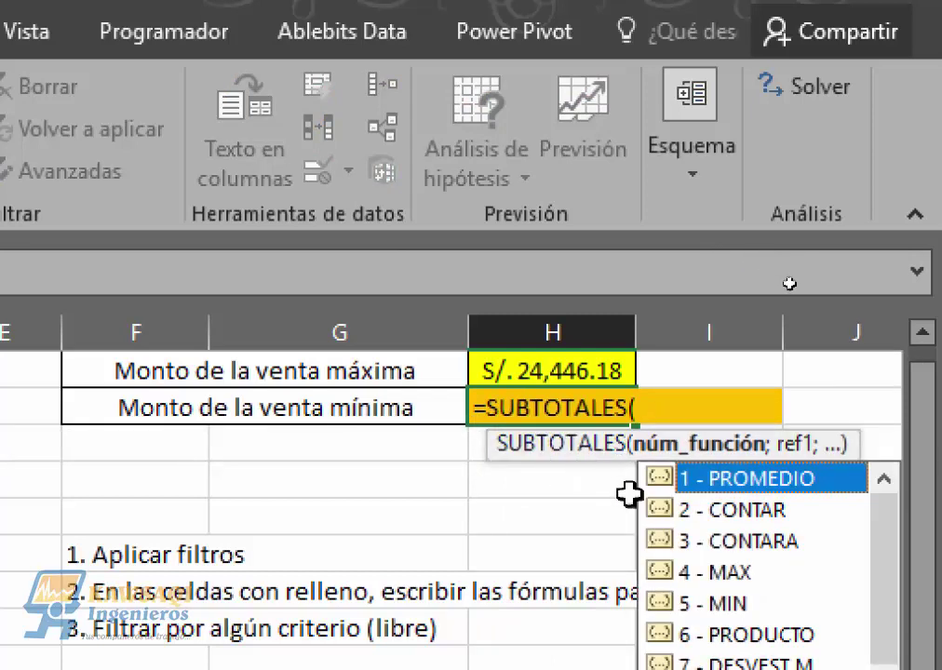
click(724, 605)
double_click(725, 605)
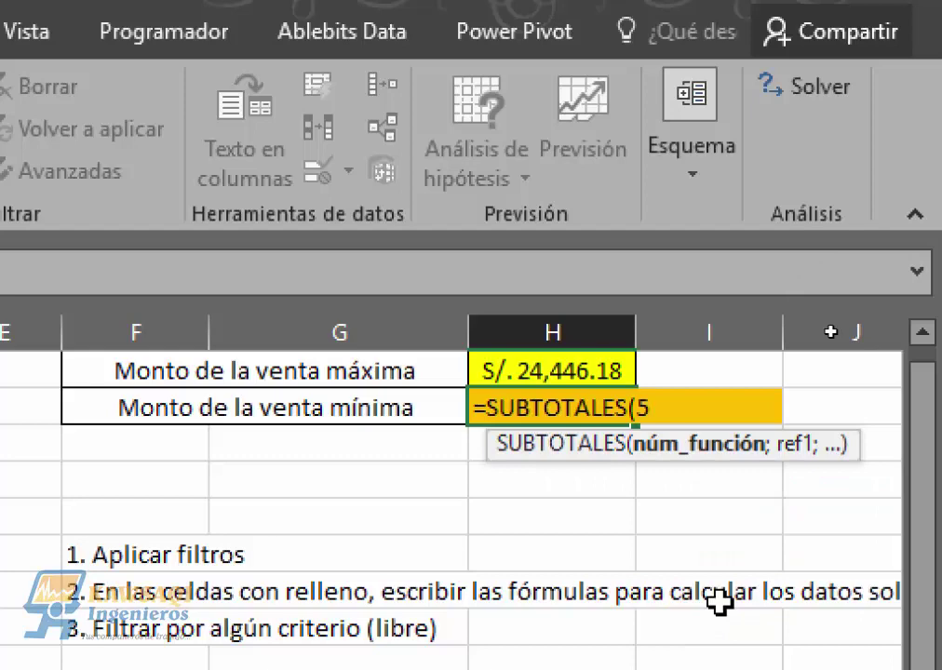
text(;)
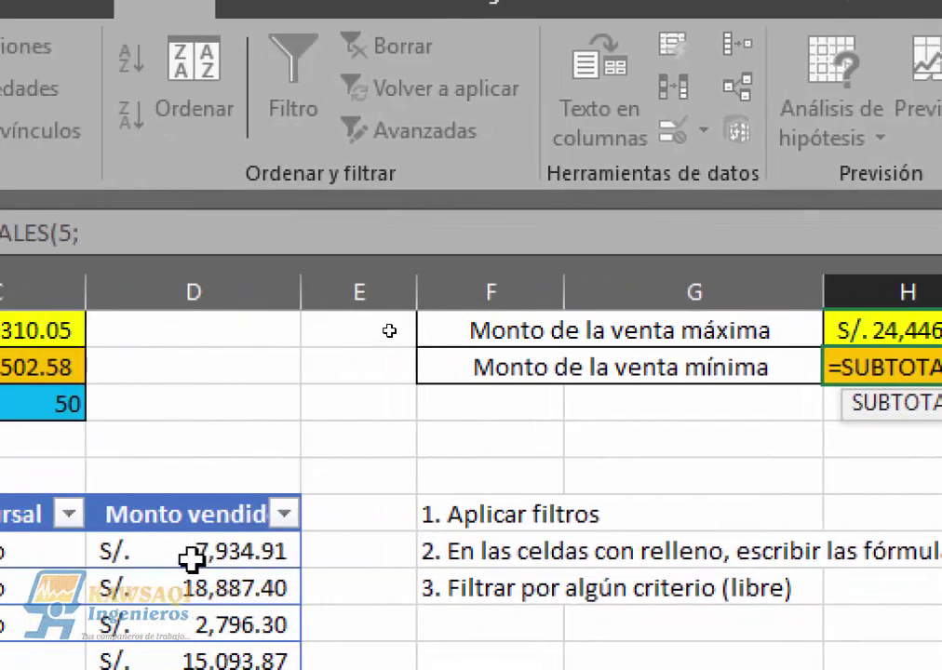
drag(191, 558, 237, 669)
drag(238, 616, 229, 572)
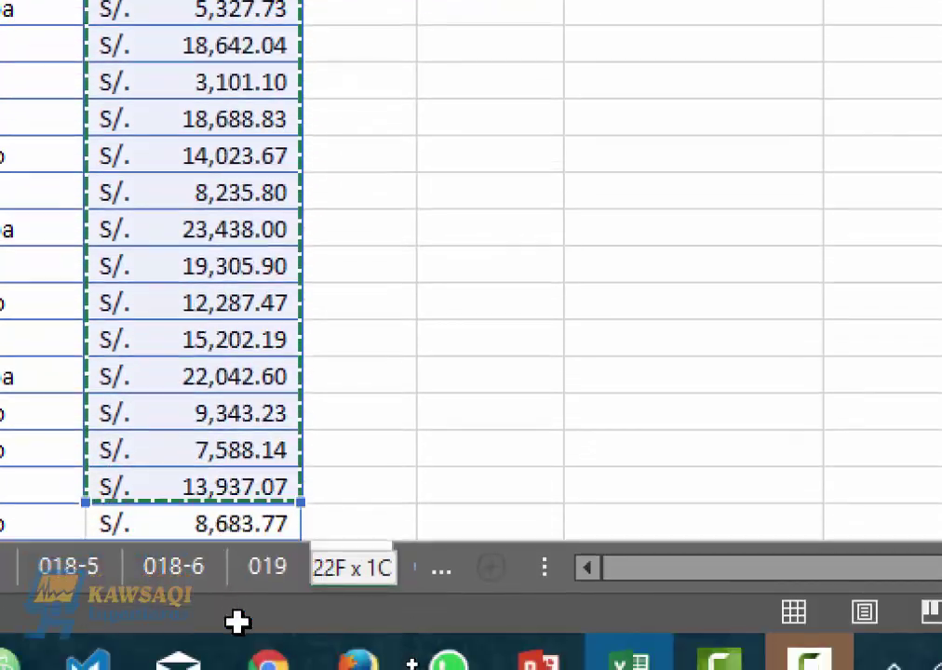
drag(228, 475, 211, 460)
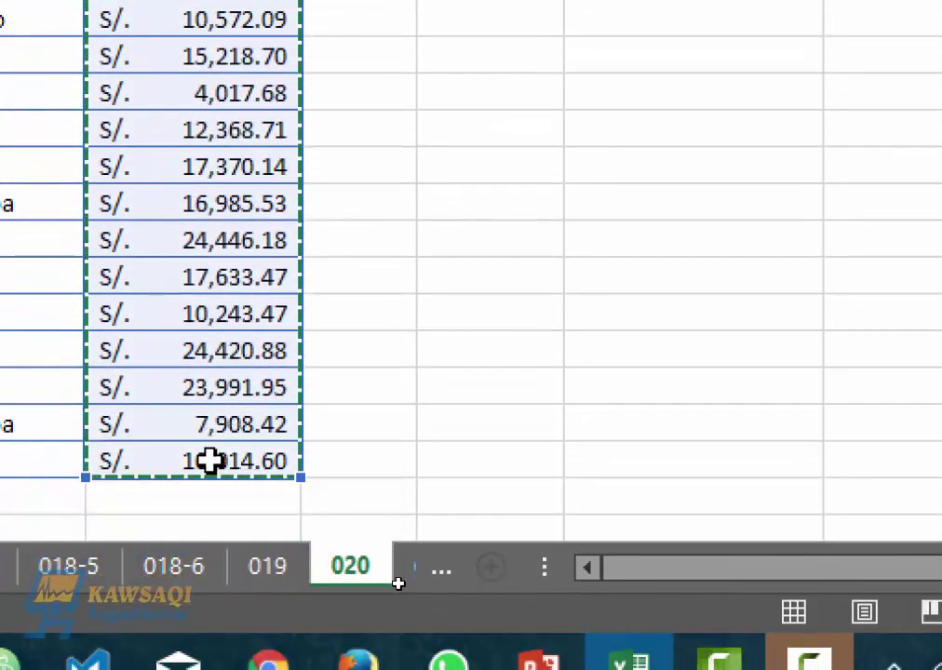
key(Return)
Review the SUBTOTALES formulas in the summary cells C2:C4 and H2:H3
scroll(211, 460, up, 1)
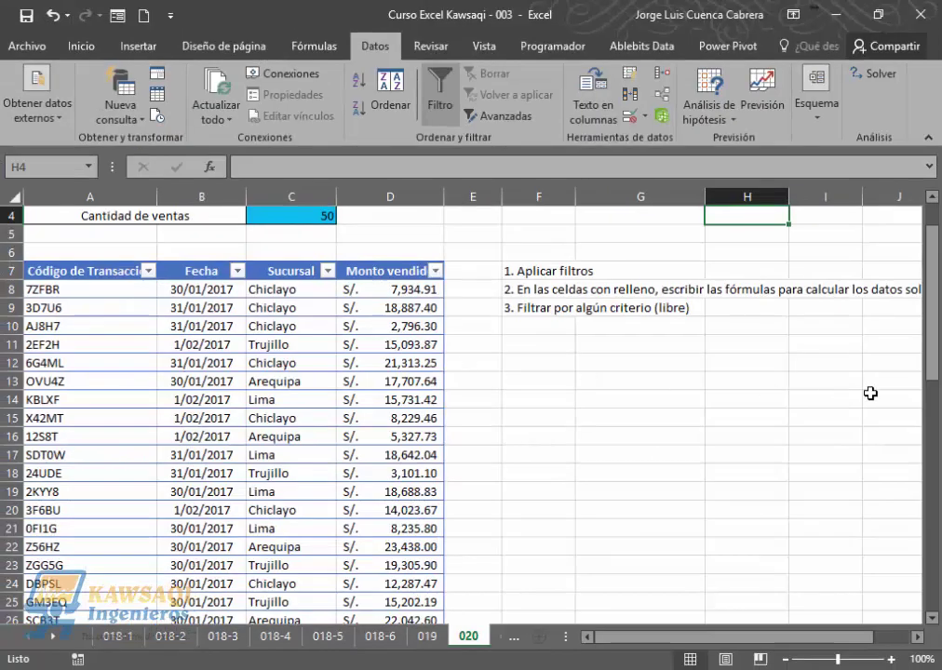
drag(932, 298, 933, 277)
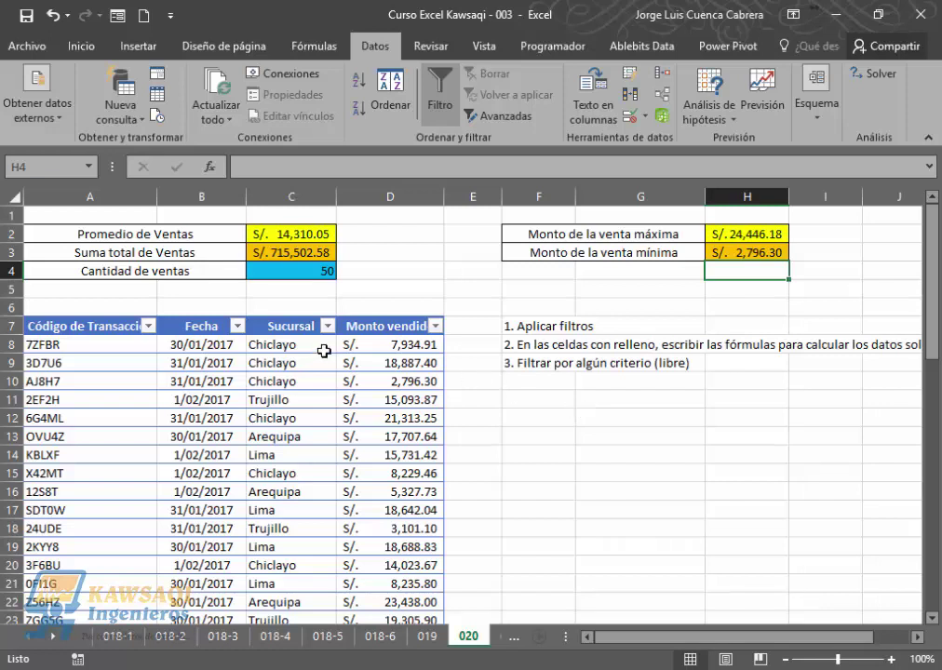
click(288, 238)
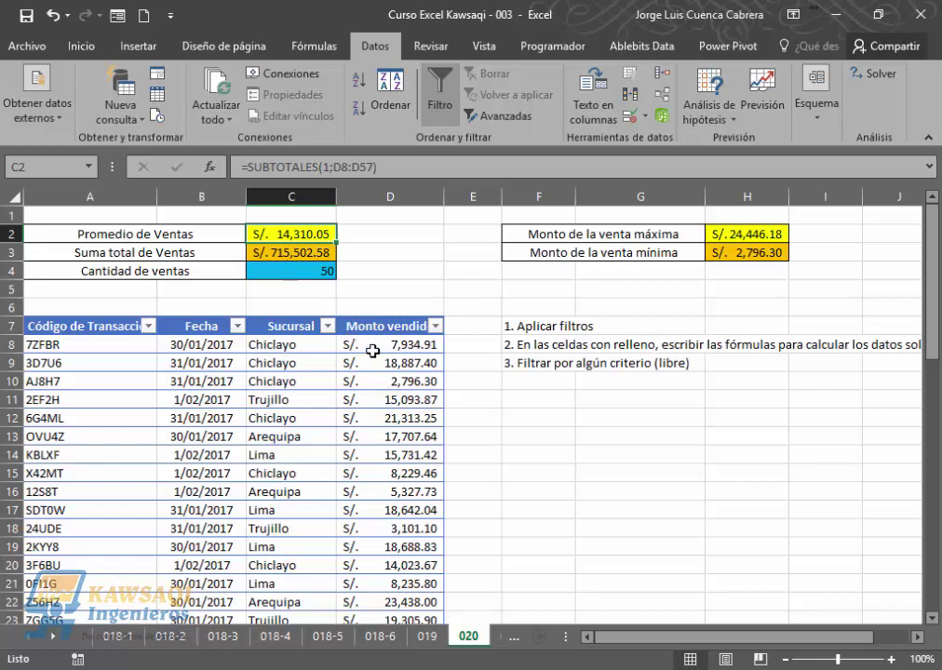
click(308, 271)
click(307, 253)
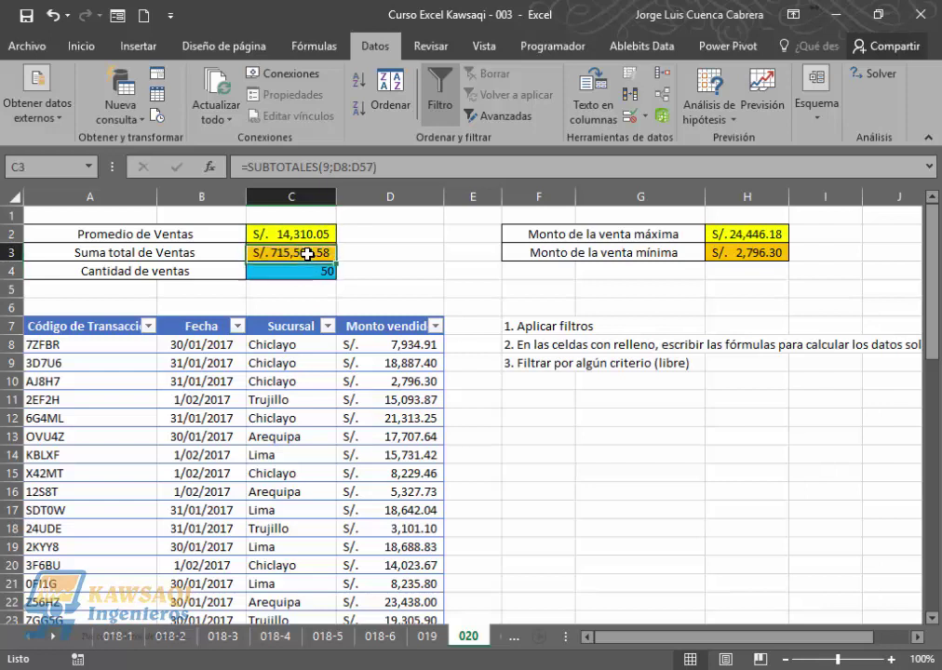
click(311, 235)
click(711, 235)
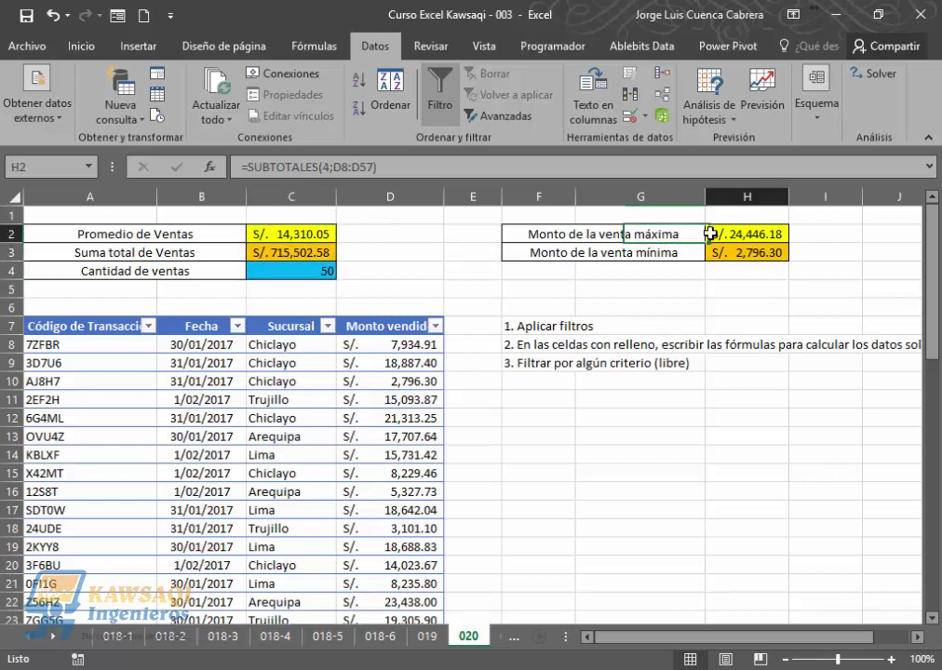
click(738, 255)
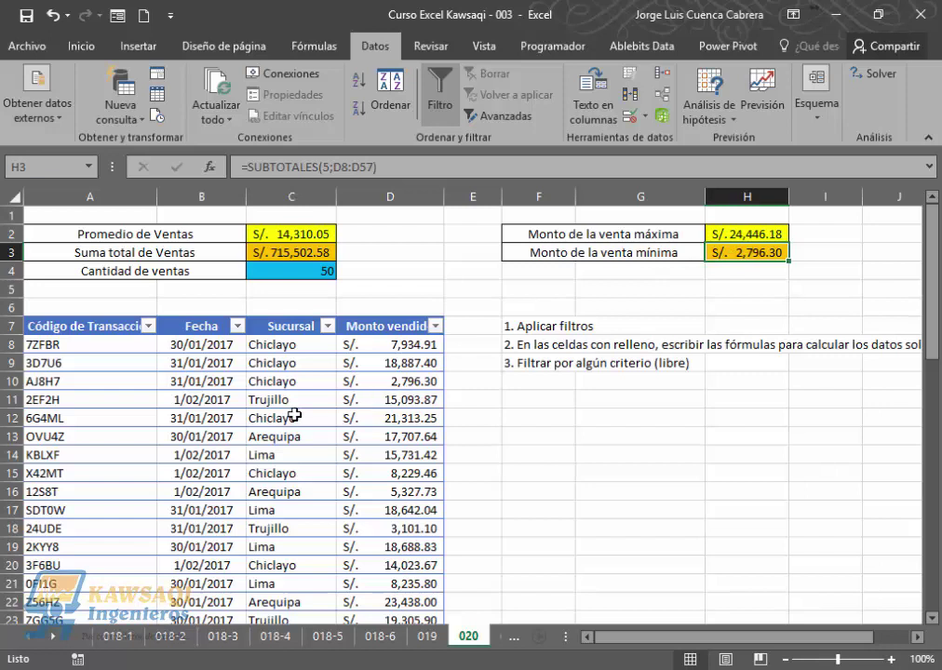
Filter the Sucursal column of the sales table to show only Trujillo
click(328, 326)
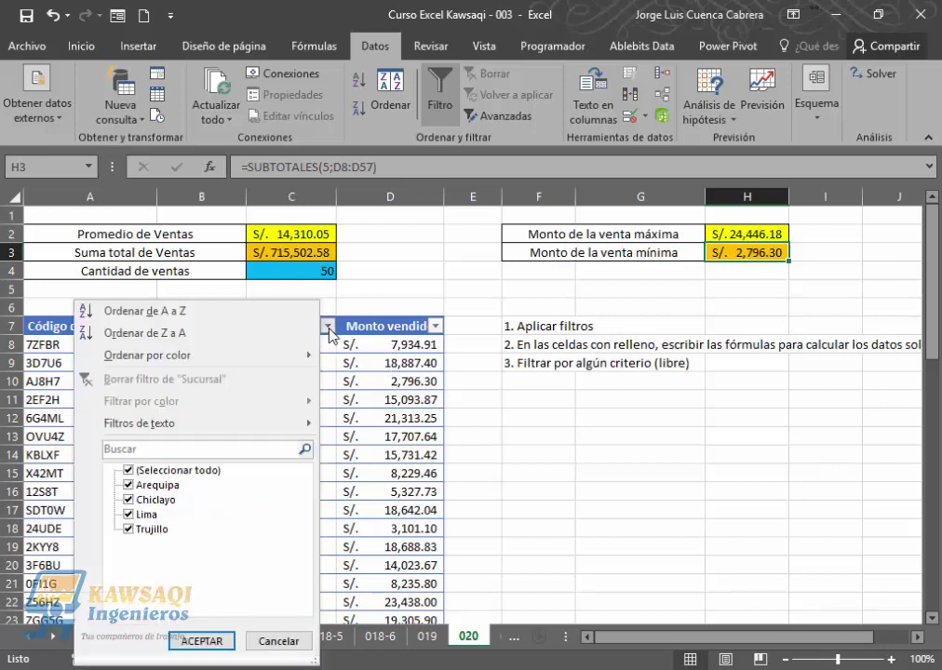
click(129, 471)
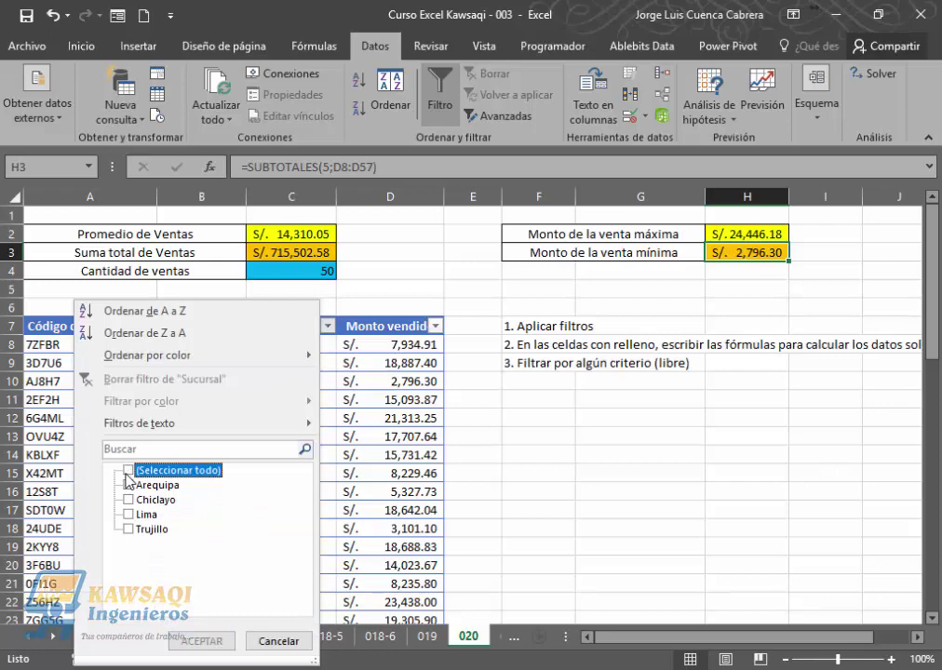
click(128, 530)
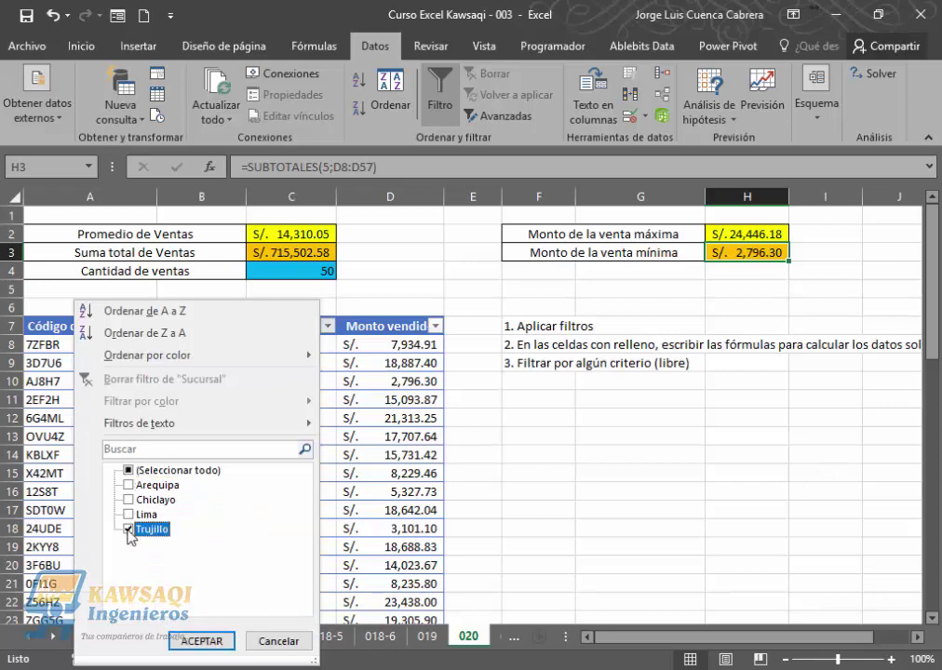
click(213, 643)
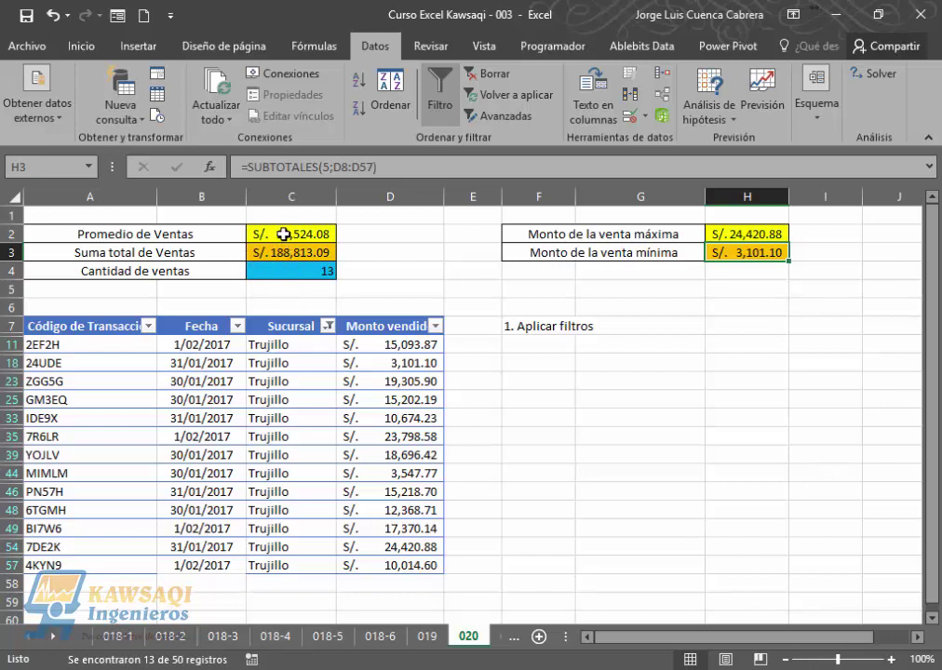
Check the average, sum and count formulas in C2:C4 against the filtered Trujillo rows
click(283, 235)
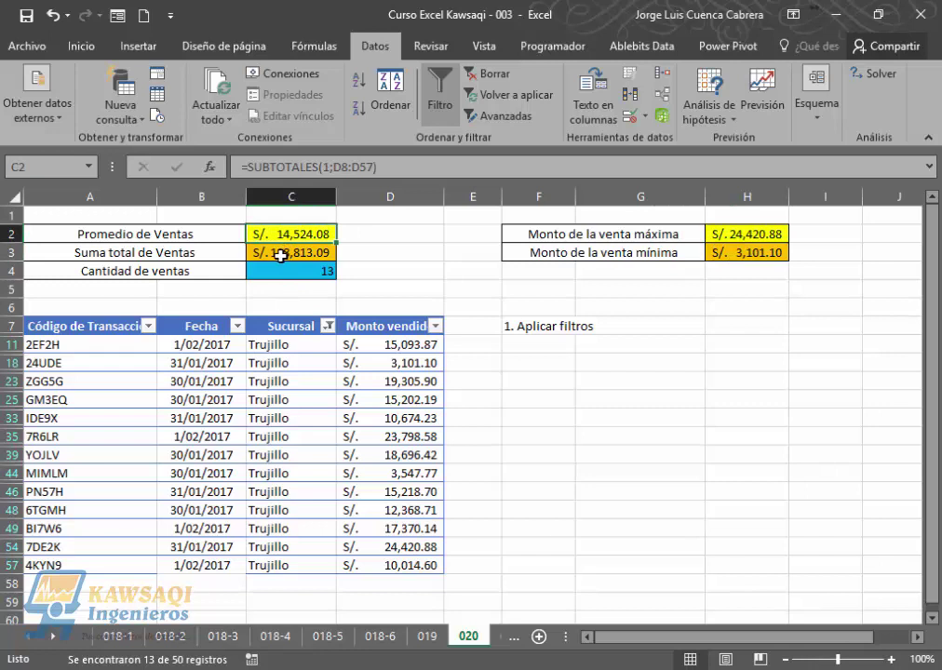
click(280, 257)
click(280, 268)
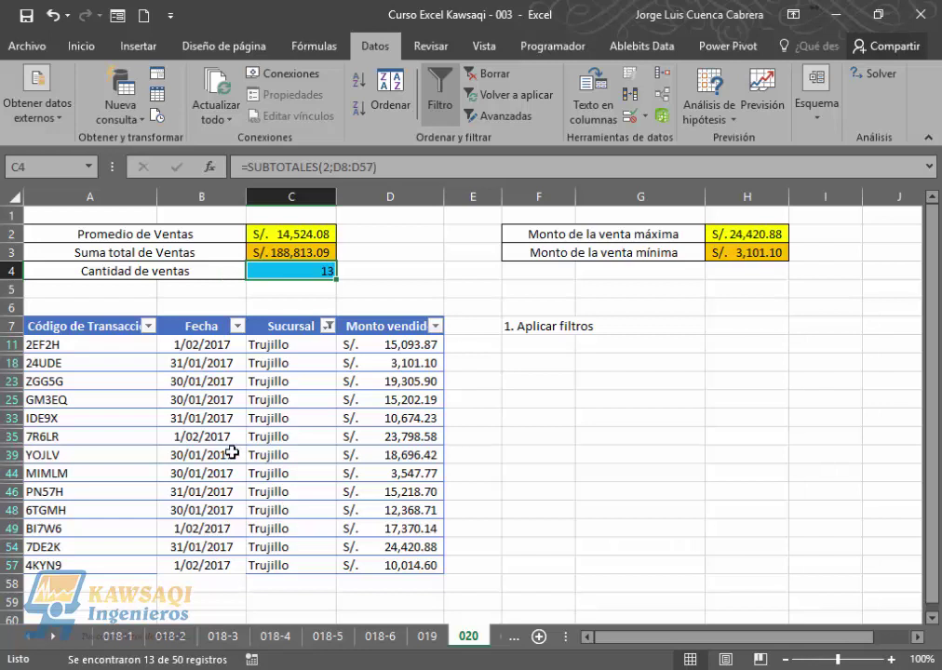
mouse_move(74, 344)
mouse_down()
mouse_move(227, 511)
mouse_move(326, 553)
mouse_move(397, 567)
mouse_up()
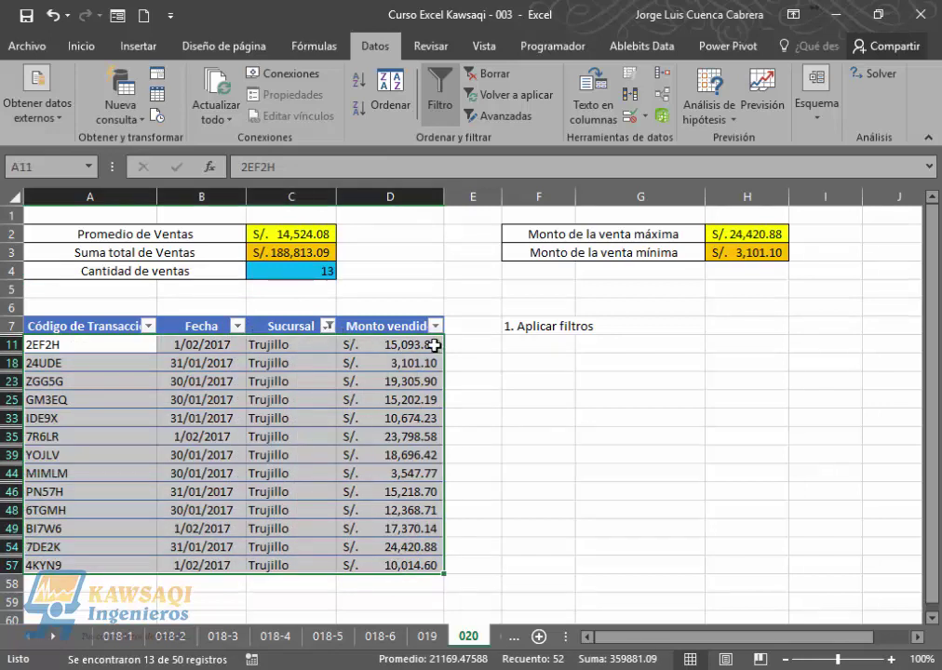
Test the summary by filtering Código de Transacción to codes beginning with Z, and clear that filter
click(149, 328)
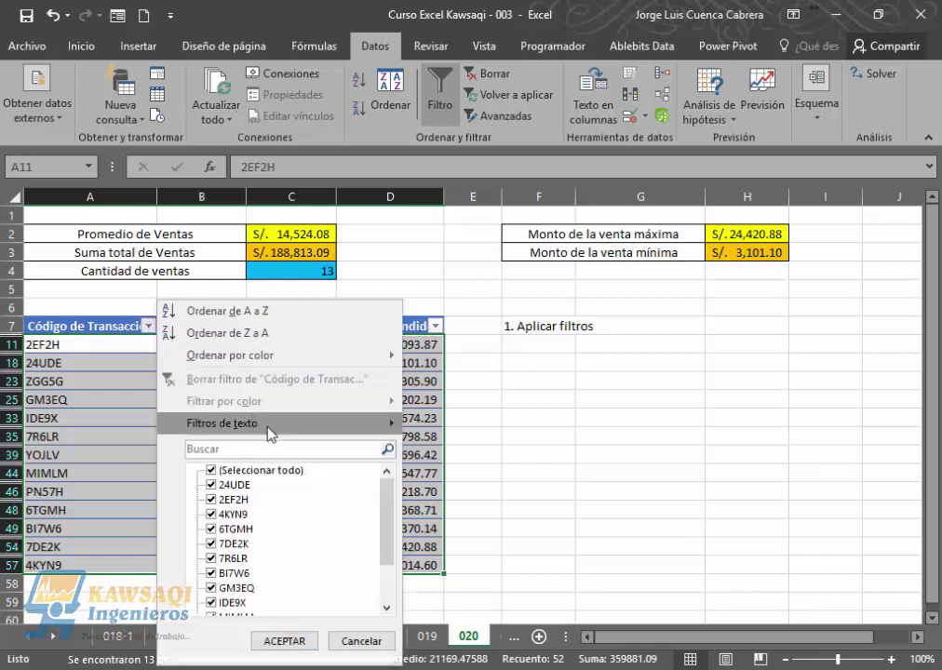
mouse_move(269, 433)
click(483, 471)
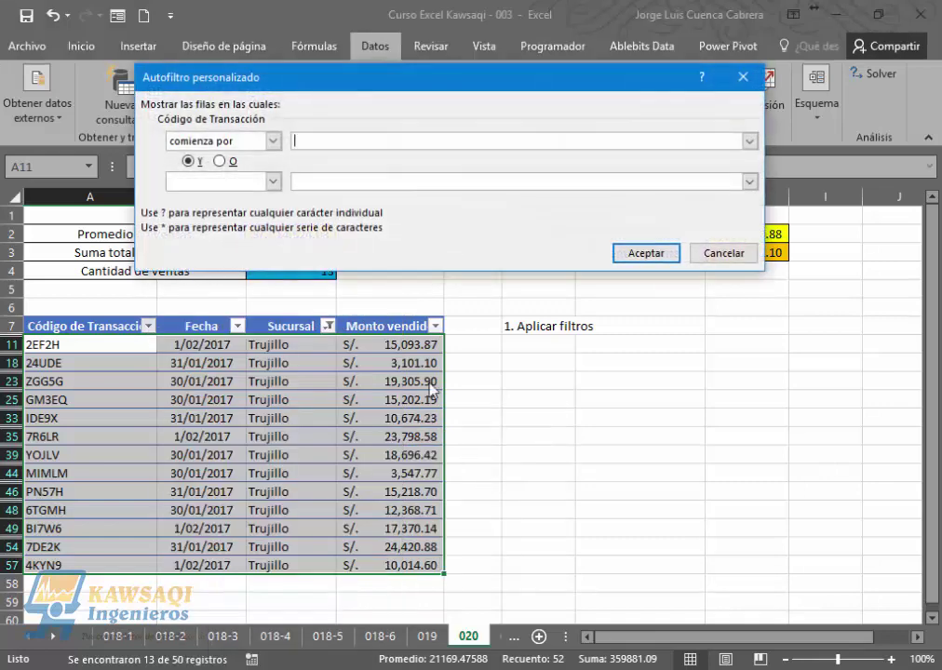
text(Z)
click(643, 255)
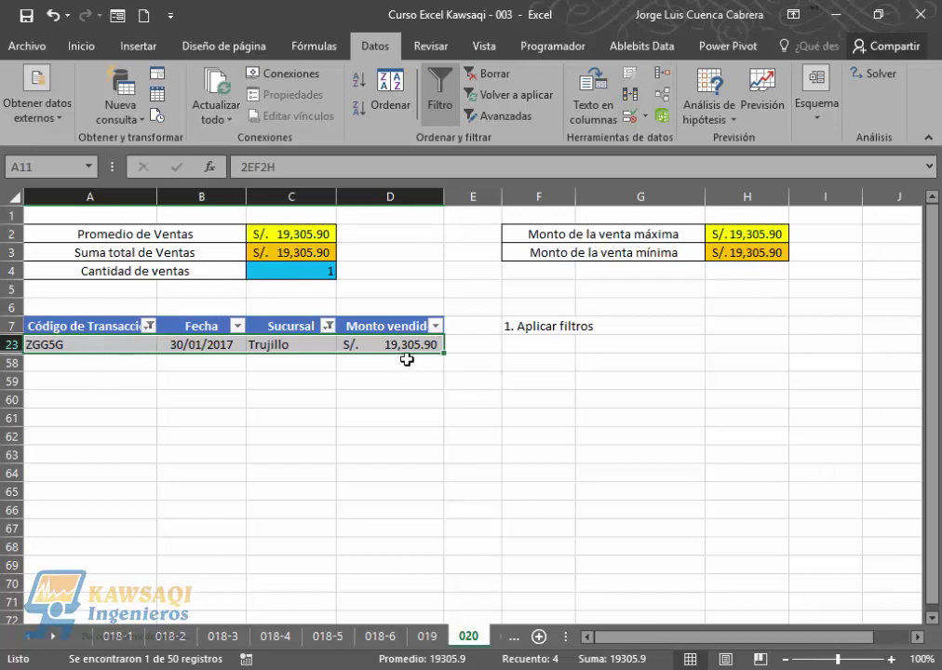
click(149, 327)
click(212, 380)
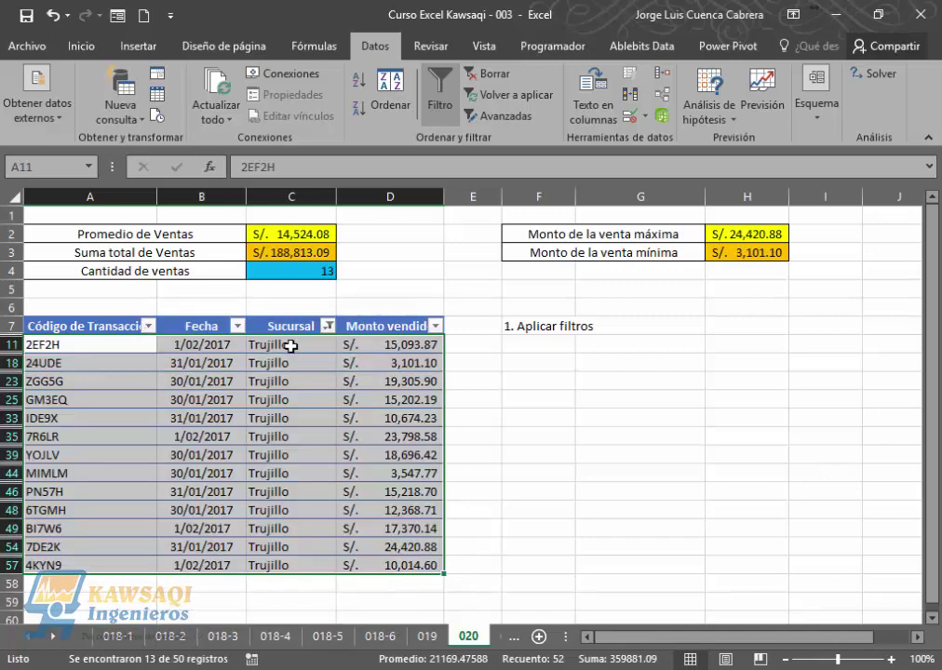
Add Chiclayo to the Sucursal filter alongside Trujillo
click(328, 328)
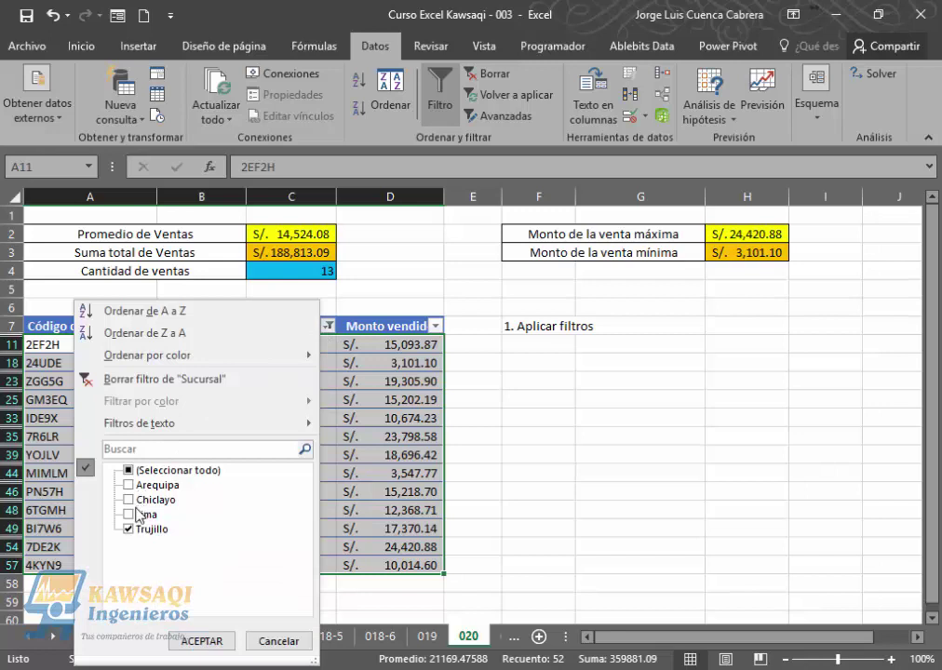
click(132, 501)
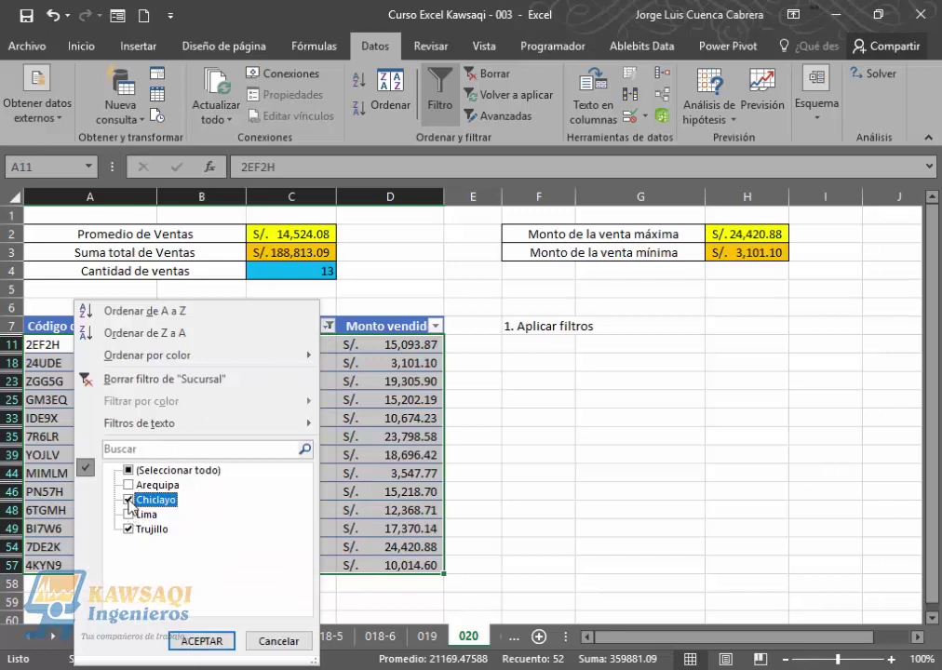
click(213, 647)
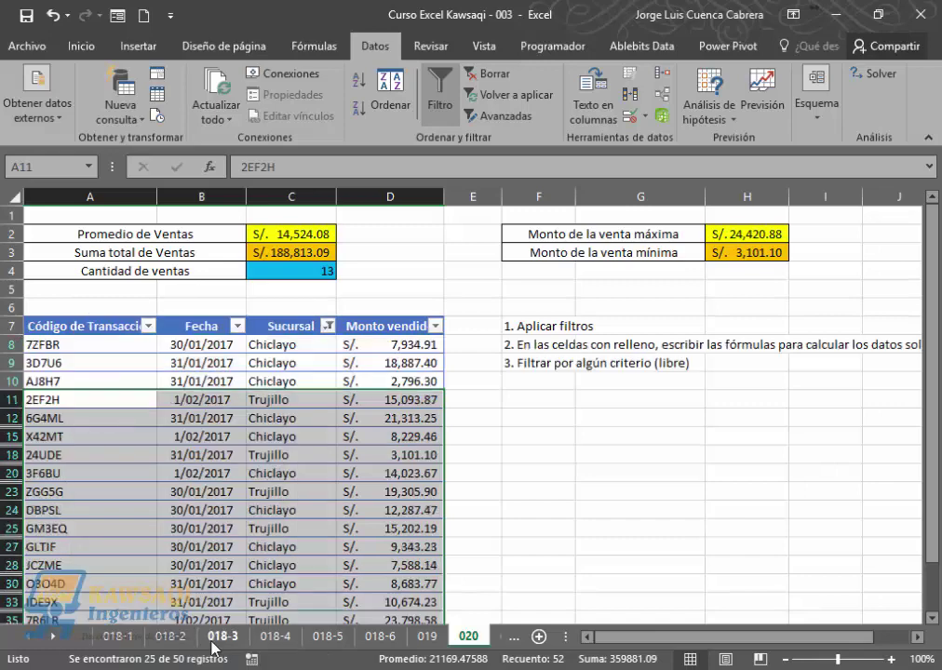
Review the filtered Chiclayo and Trujillo rows together with the summary cells C2:C4 and H2:H3
click(296, 451)
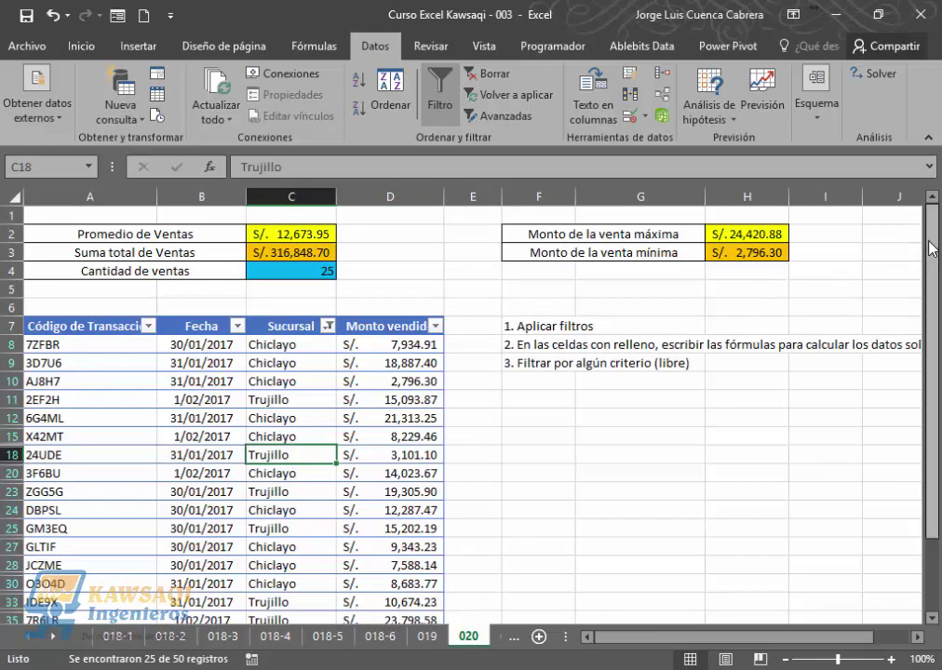
mouse_move(931, 249)
mouse_down()
mouse_move(931, 295)
mouse_move(931, 249)
mouse_up()
click(180, 392)
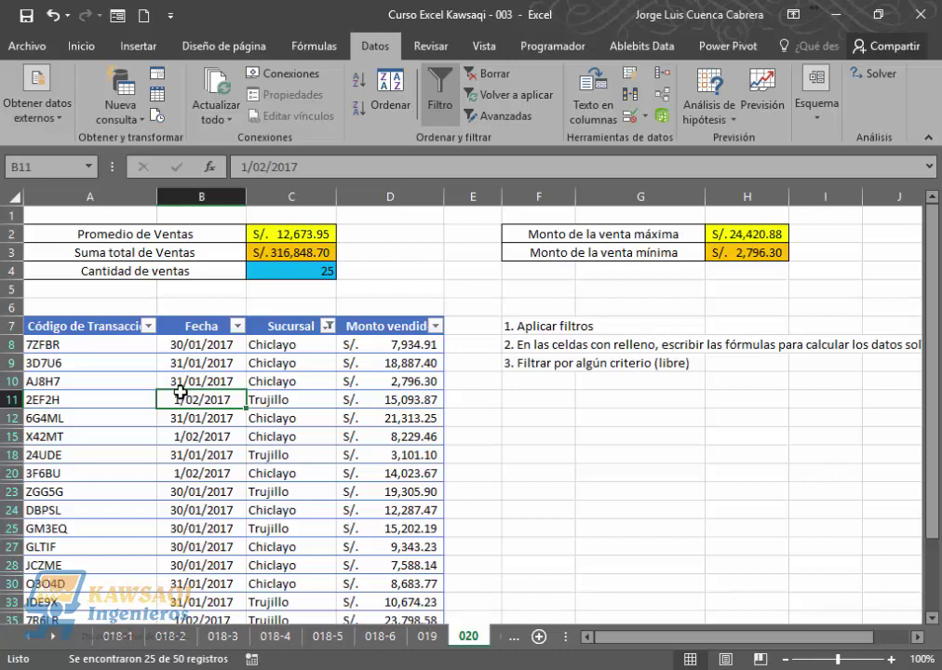
click(278, 362)
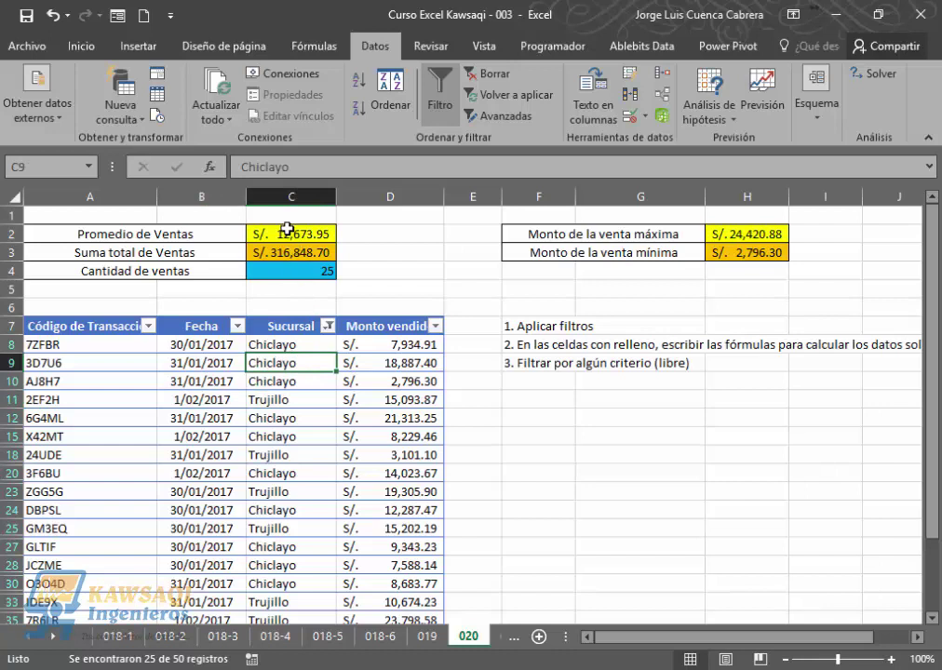
drag(287, 229, 287, 270)
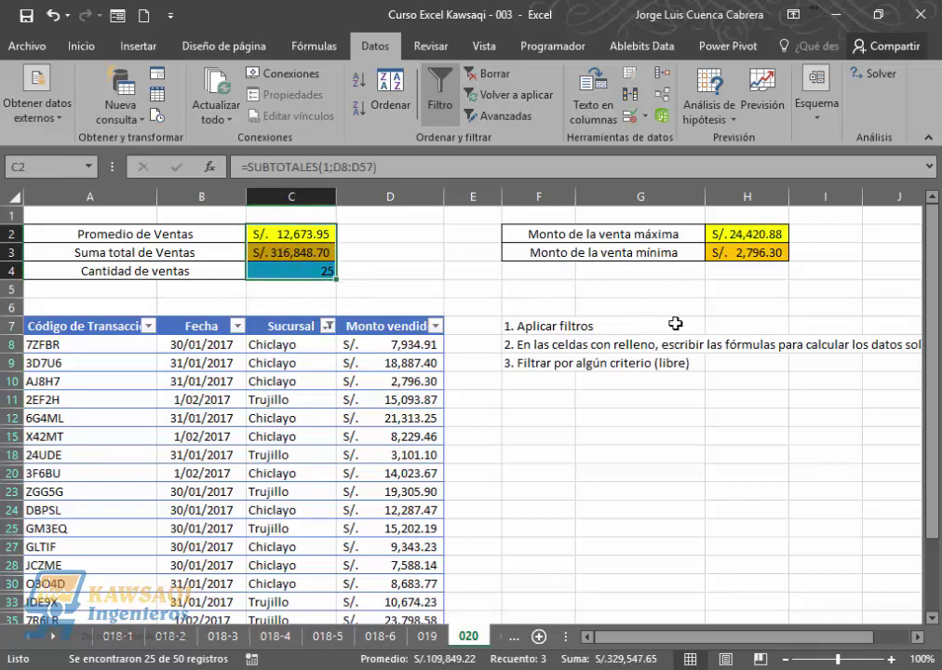
drag(711, 244, 714, 254)
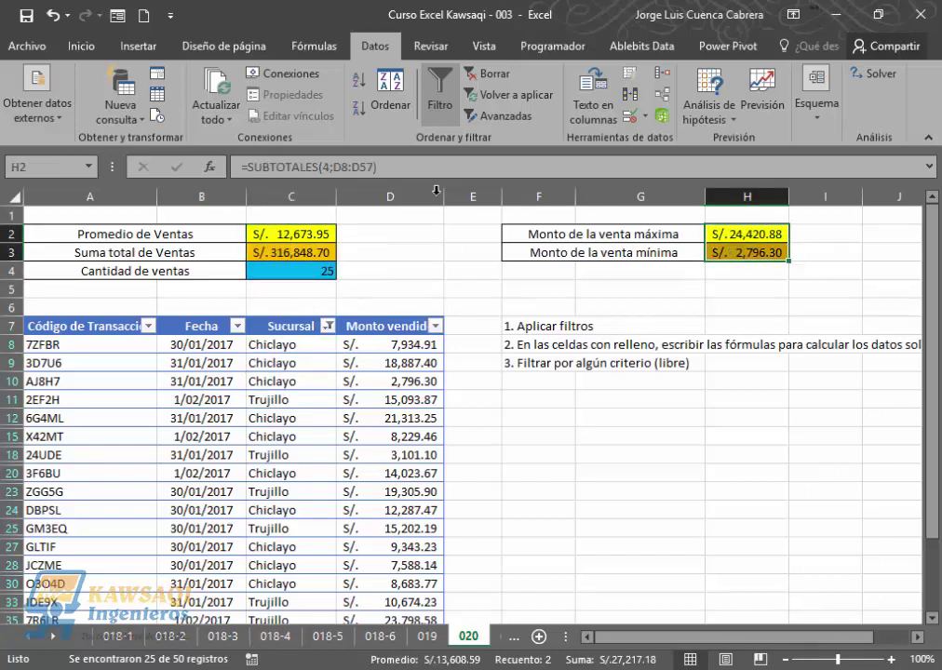
click(305, 240)
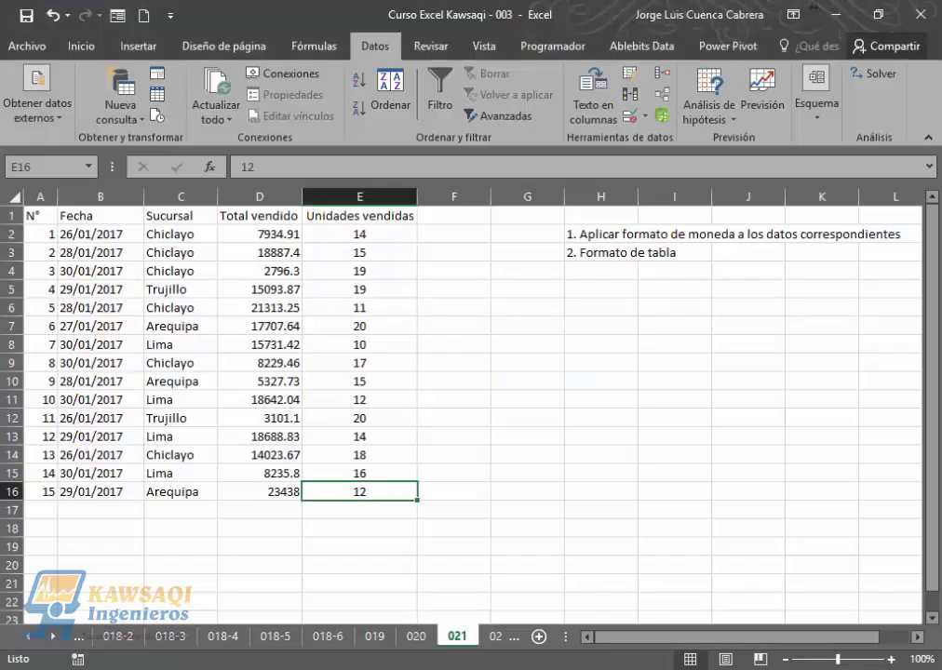
On sheet 021, apply the S/ Español (Perú) accounting format to the Total vendido values in D2:D16 and widen column D slightly
click(398, 392)
click(250, 328)
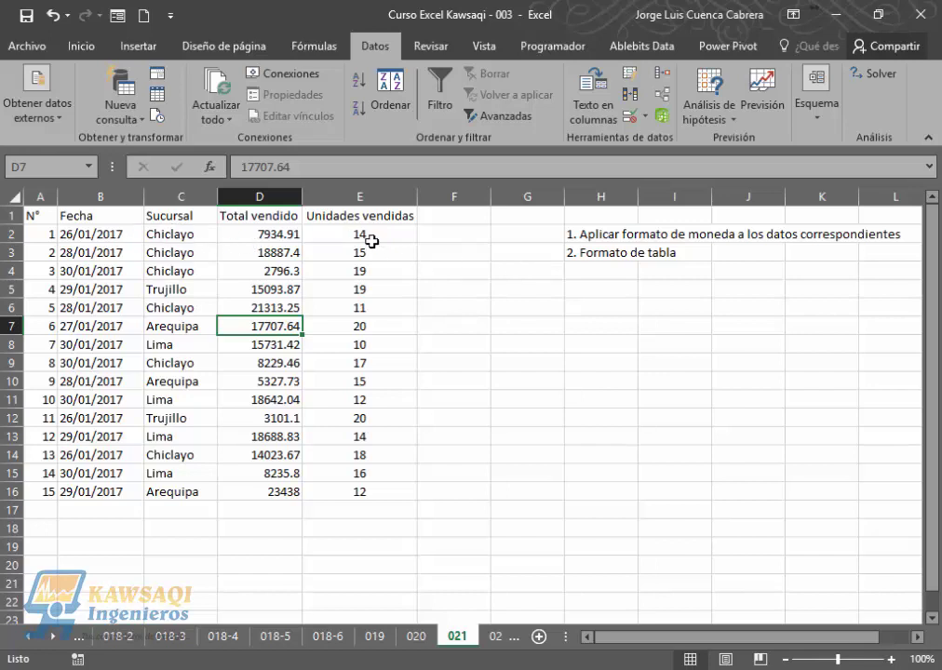
drag(269, 235, 307, 492)
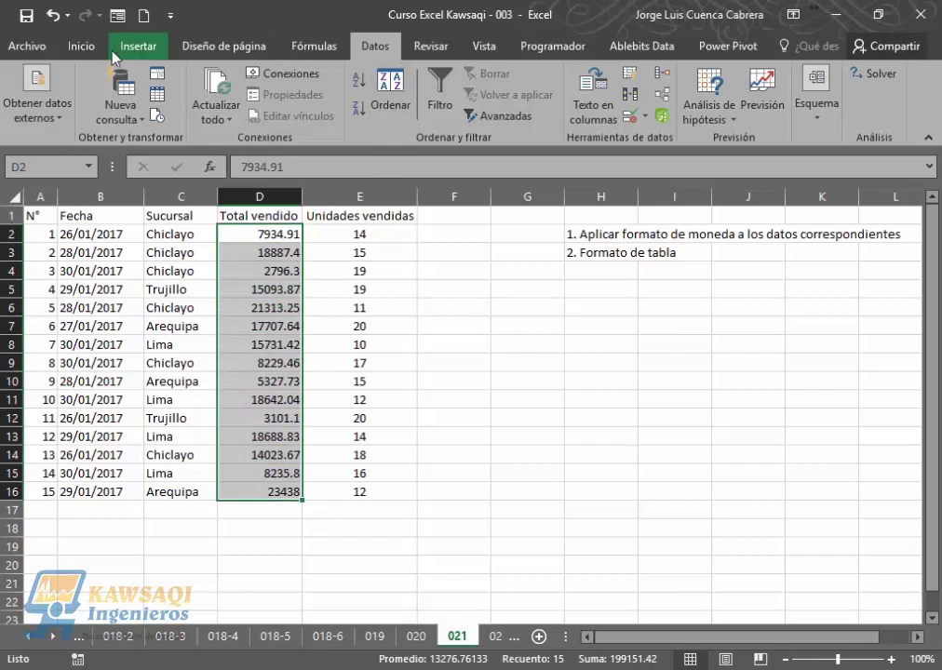
click(81, 46)
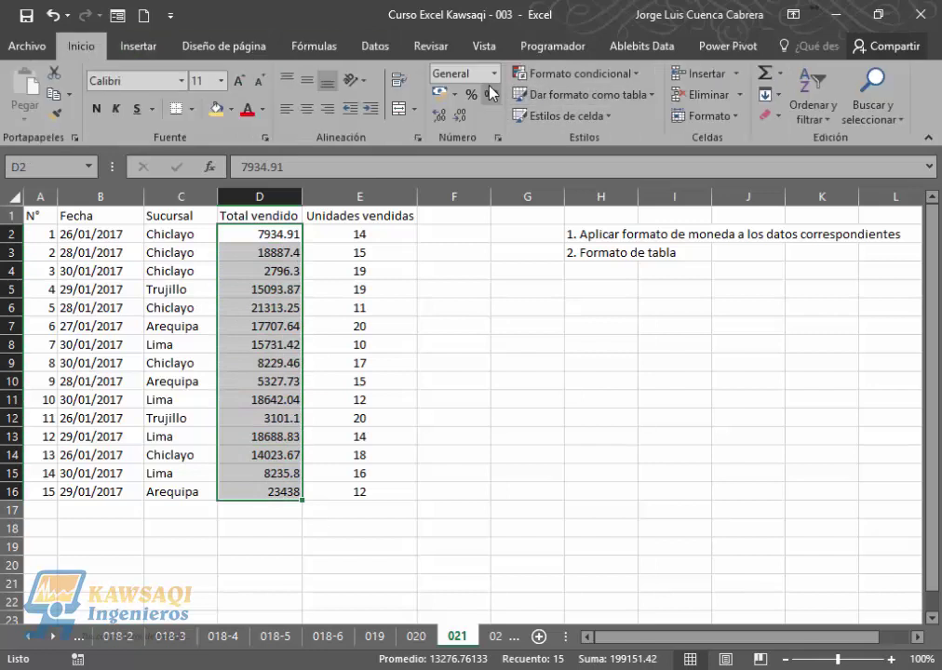
click(455, 95)
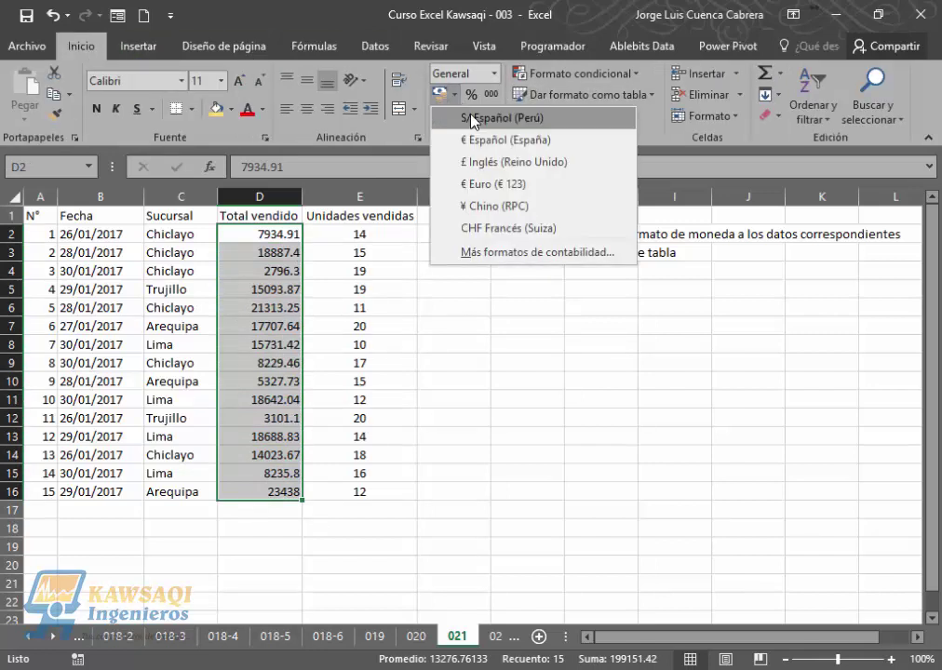
click(475, 119)
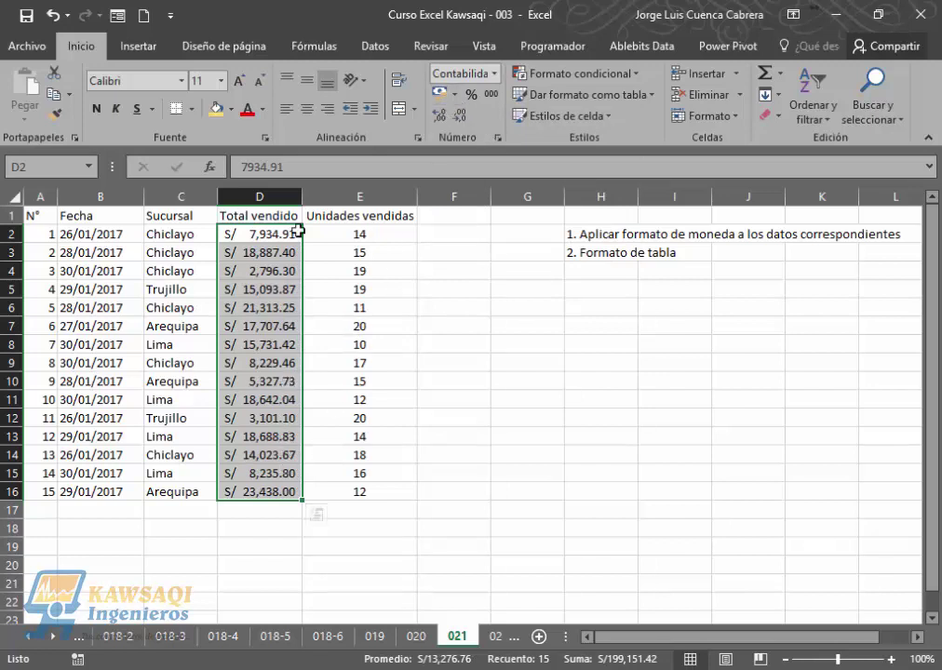
drag(304, 194, 317, 193)
click(236, 383)
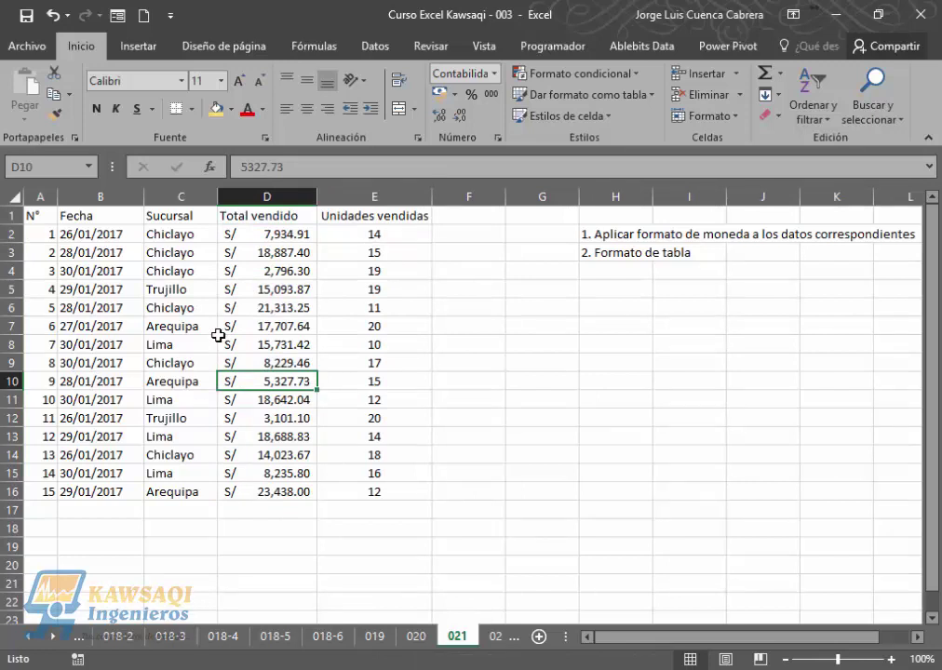
Examine the sales data range A1:E16 on sheet 021, including its headers and the date, branch and total columns
click(86, 322)
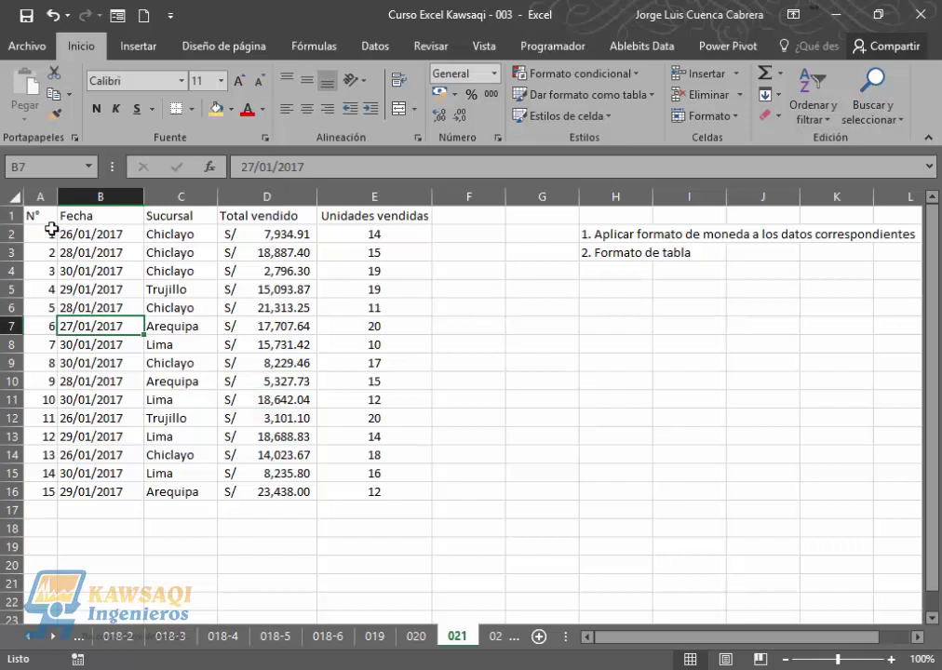
drag(40, 215, 373, 489)
click(276, 378)
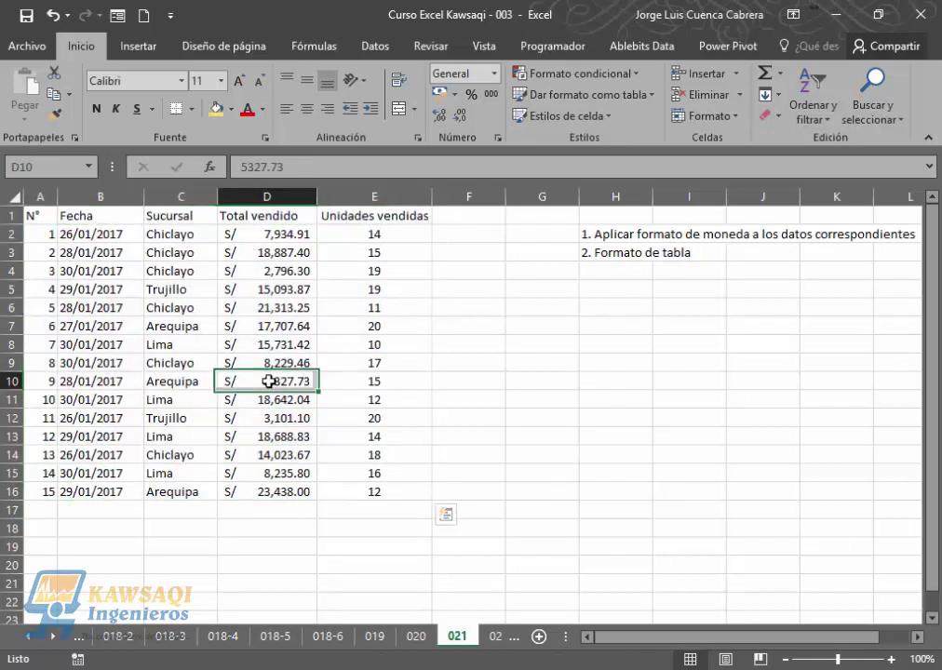
click(92, 273)
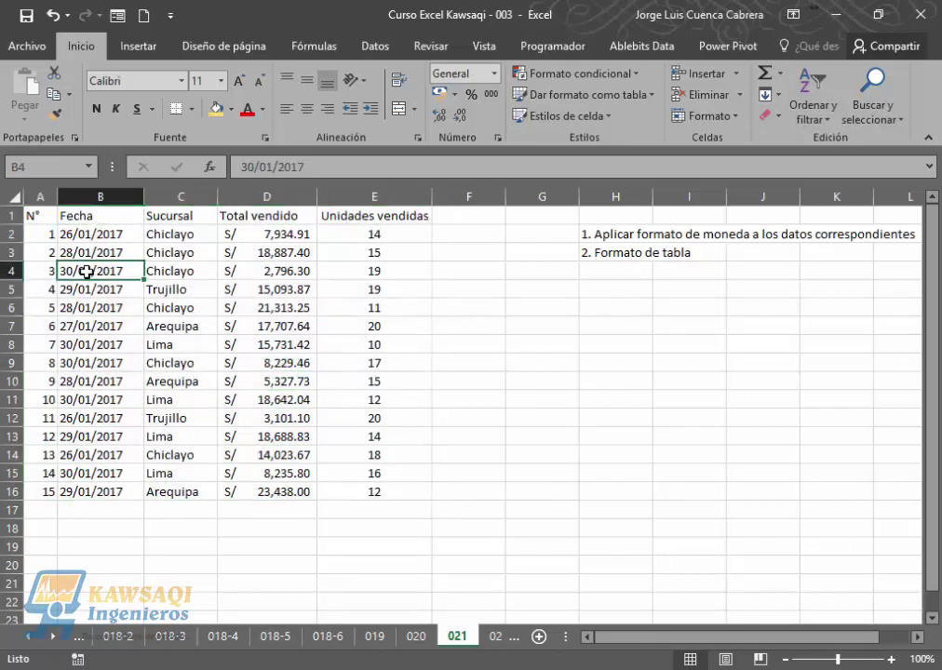
click(51, 220)
click(70, 289)
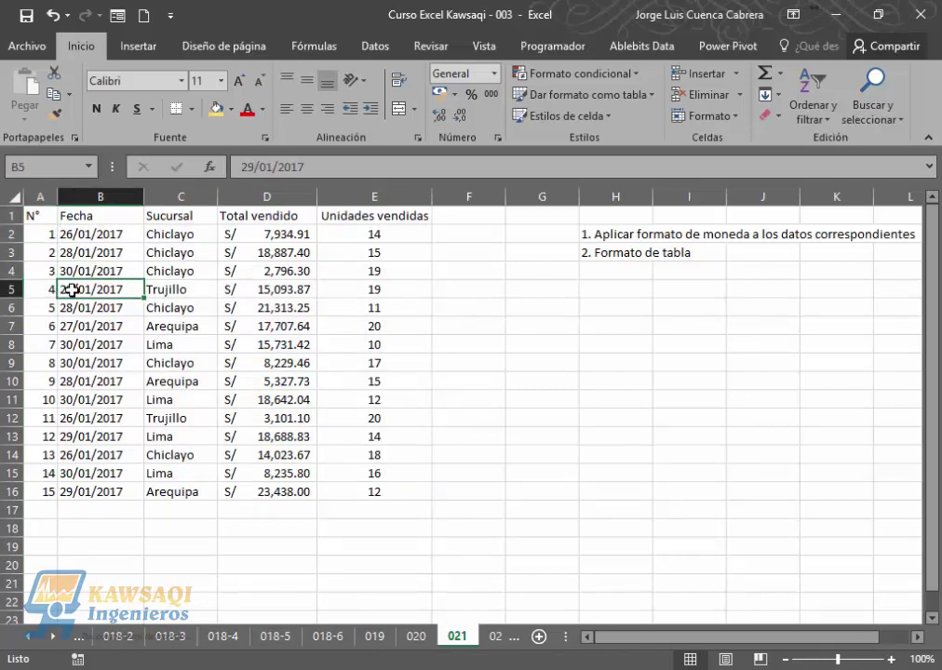
click(124, 324)
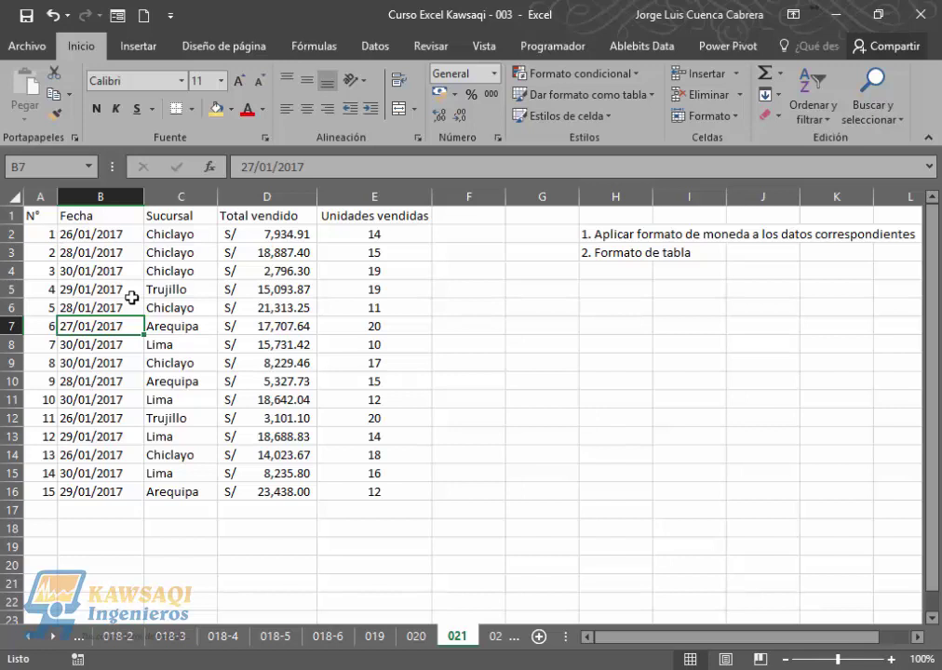
click(106, 254)
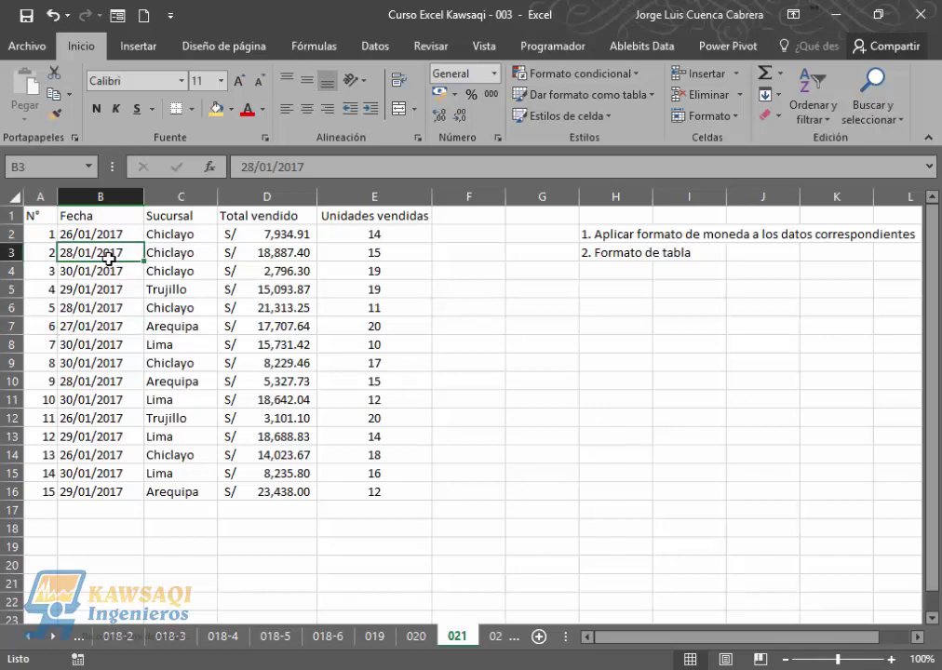
click(244, 324)
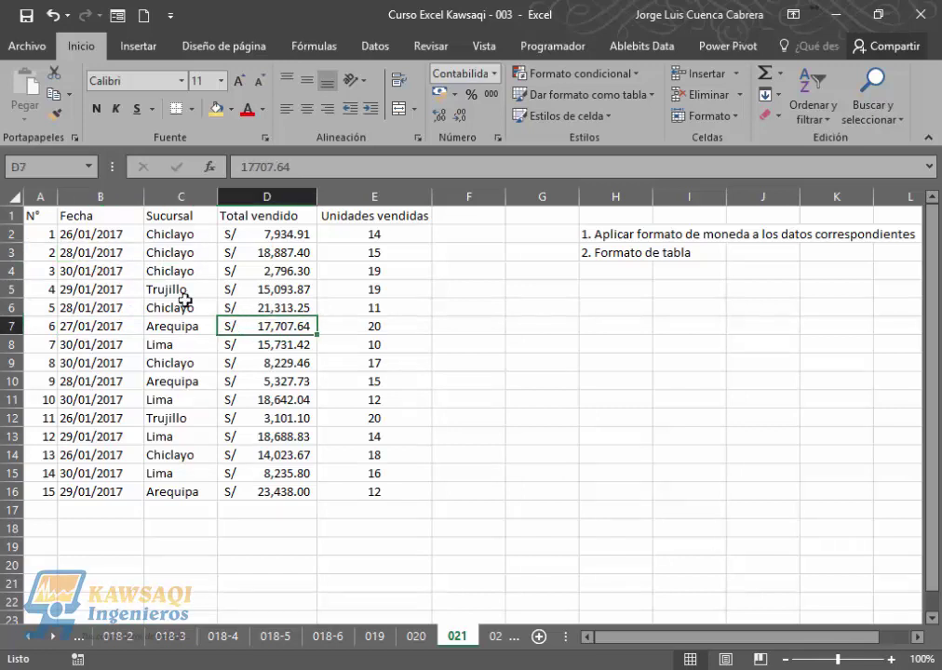
click(185, 290)
click(110, 272)
click(228, 290)
click(128, 343)
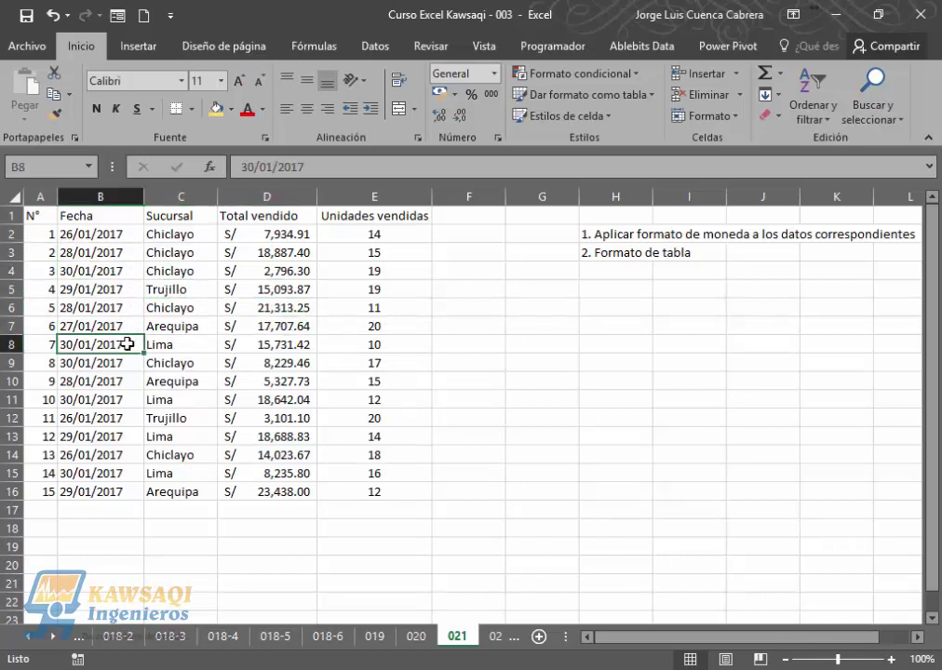
click(103, 293)
click(176, 293)
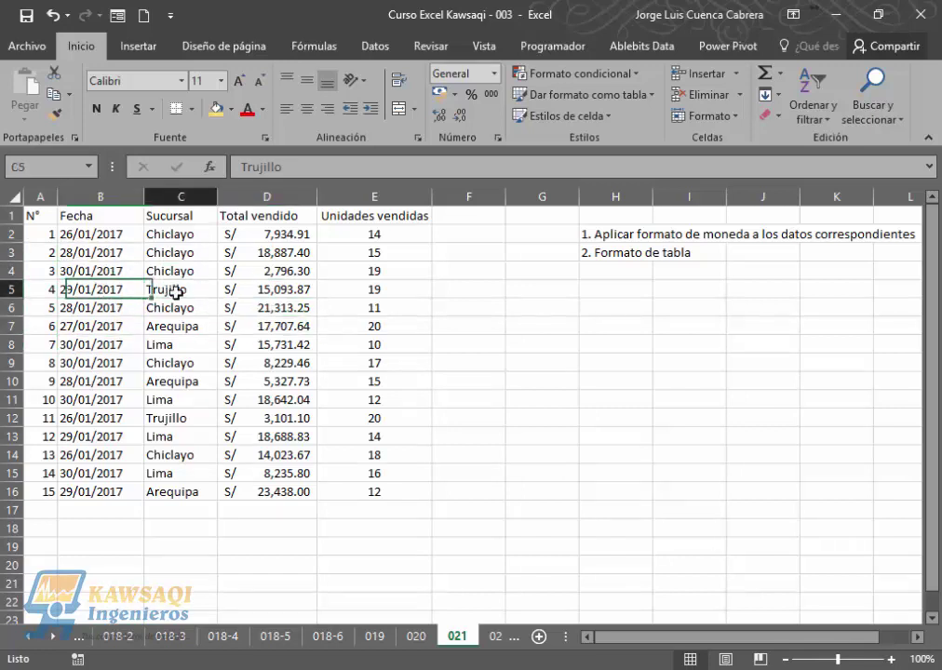
Format the sales data as a table with the banded green Medio style, reselecting A1:E16 including headers as its range
click(647, 100)
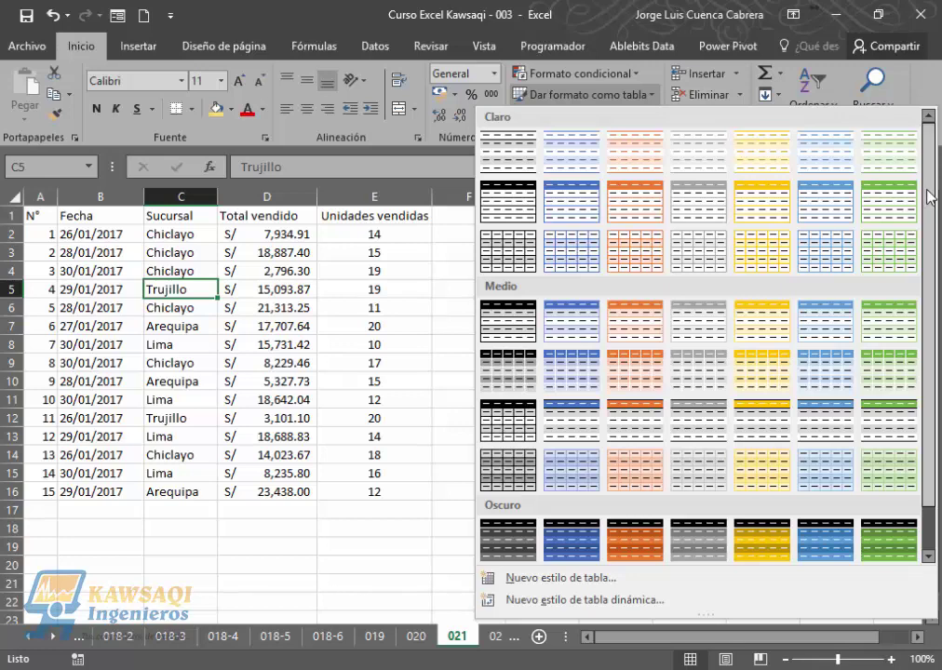
scroll(932, 186, down, 1)
scroll(931, 177, up, 1)
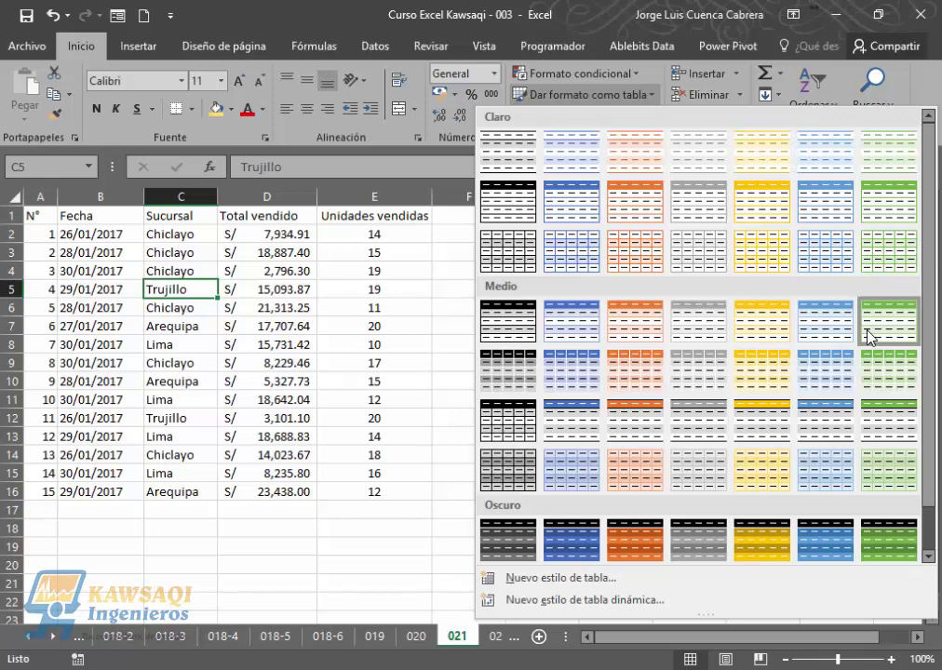
click(891, 376)
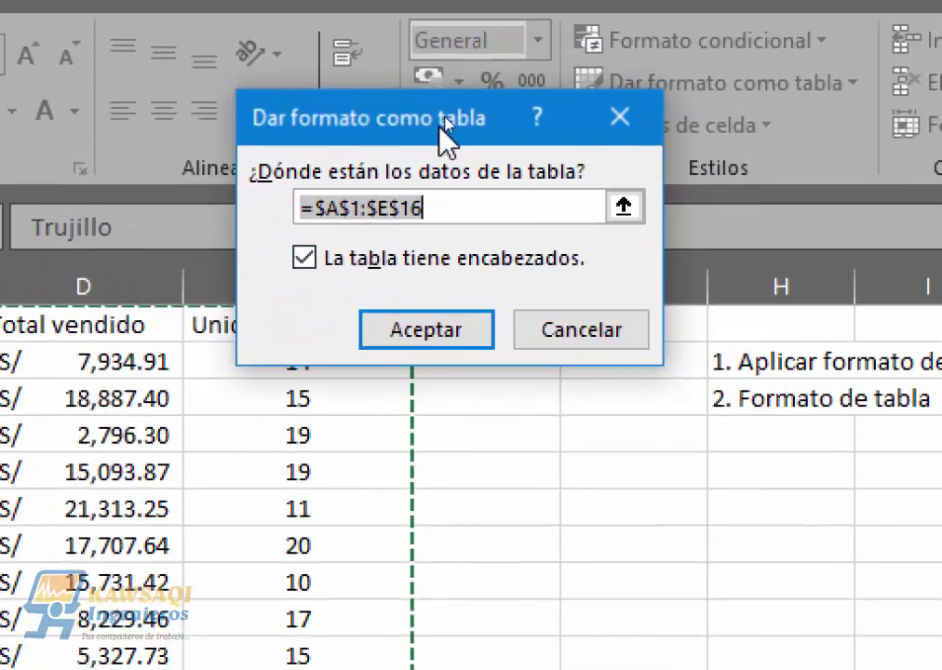
drag(443, 106, 456, 149)
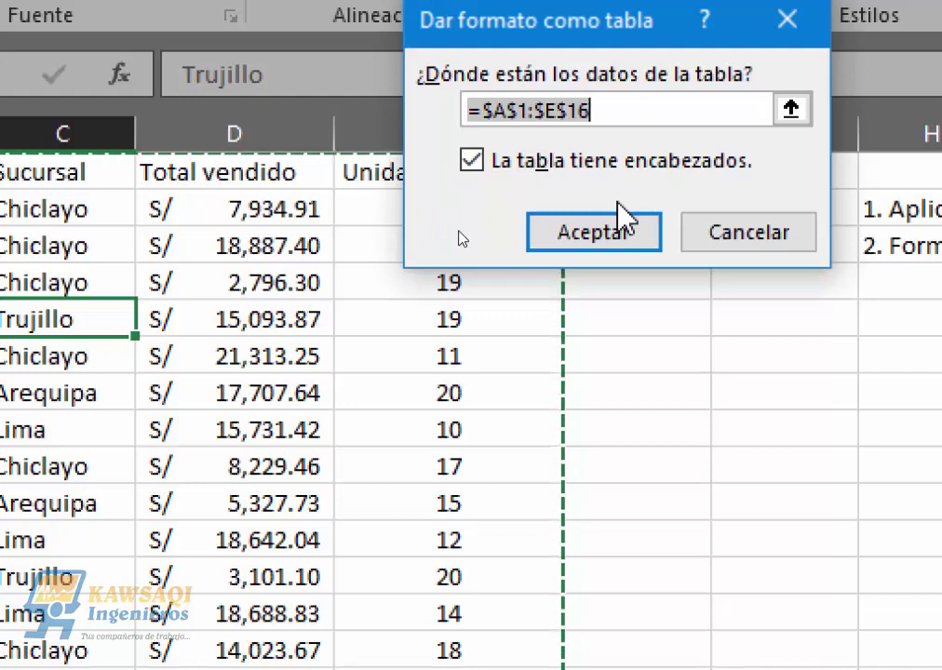
click(791, 108)
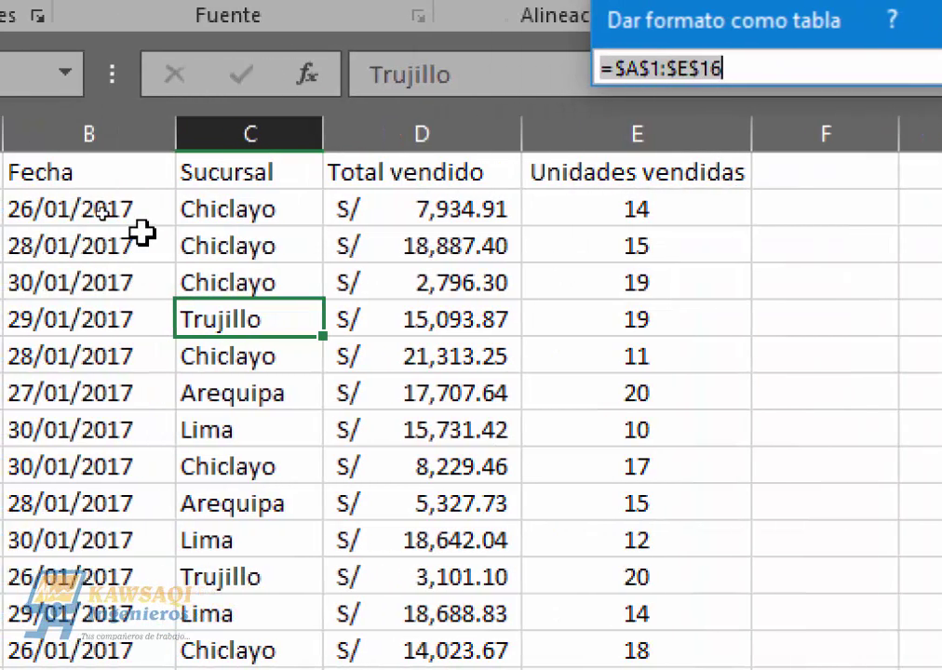
drag(74, 174, 700, 669)
drag(700, 592, 707, 605)
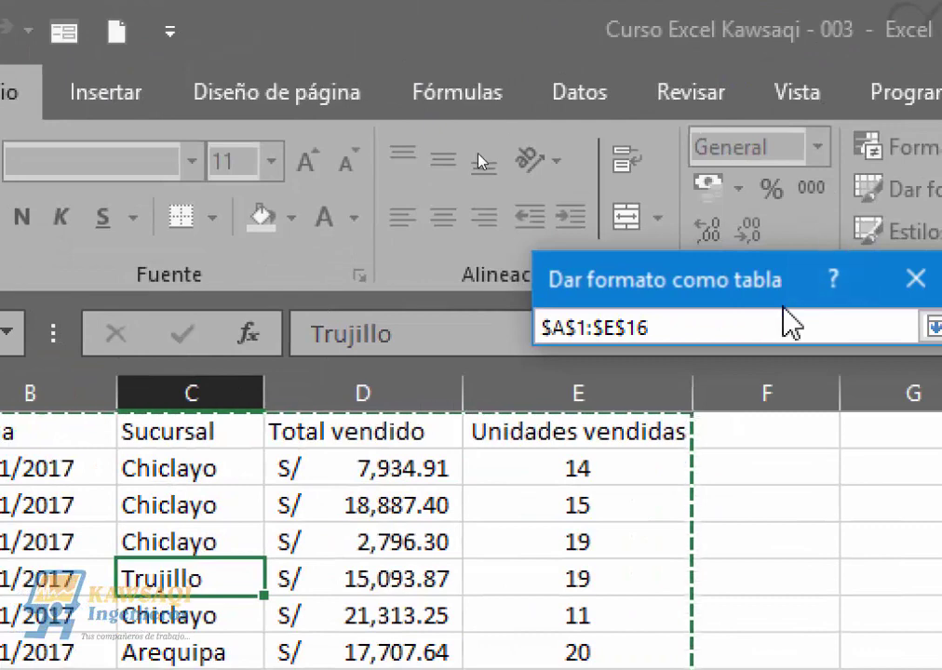
click(934, 327)
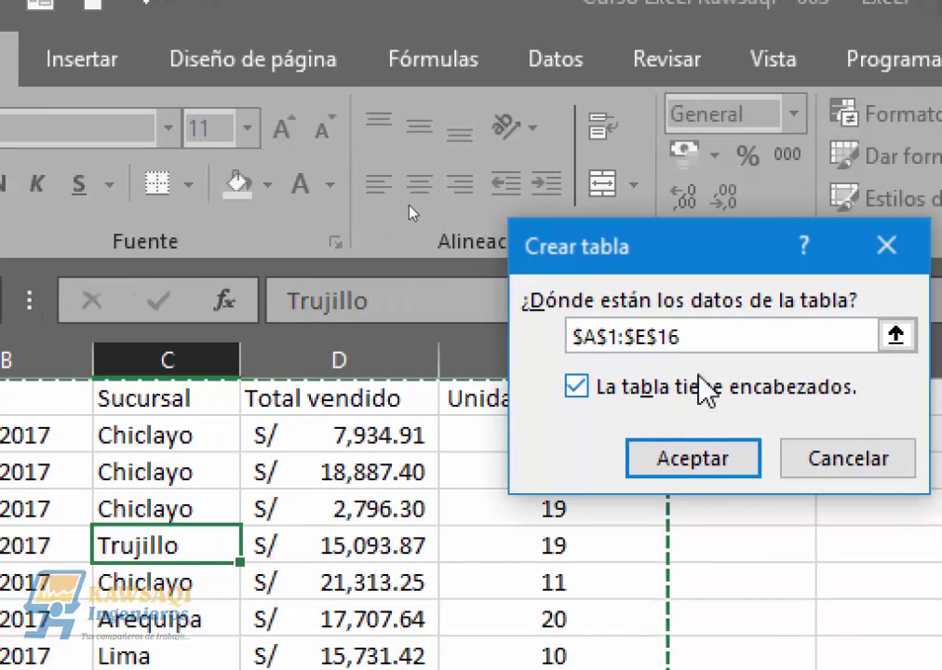
Keep the option that the table has headers enabled and create the table from $A$1:$E$16
click(576, 388)
click(576, 389)
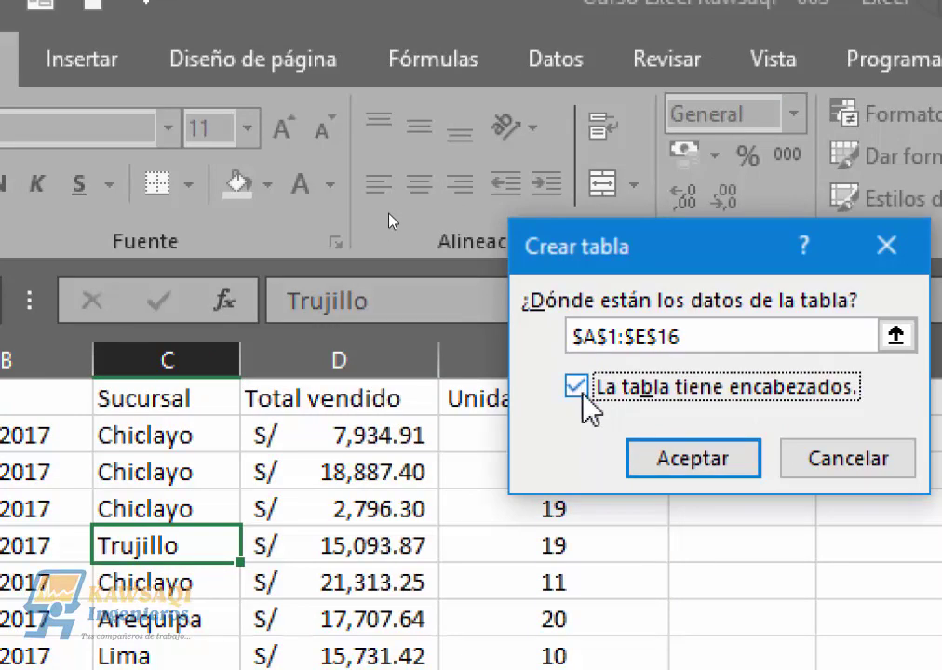
click(583, 392)
click(585, 399)
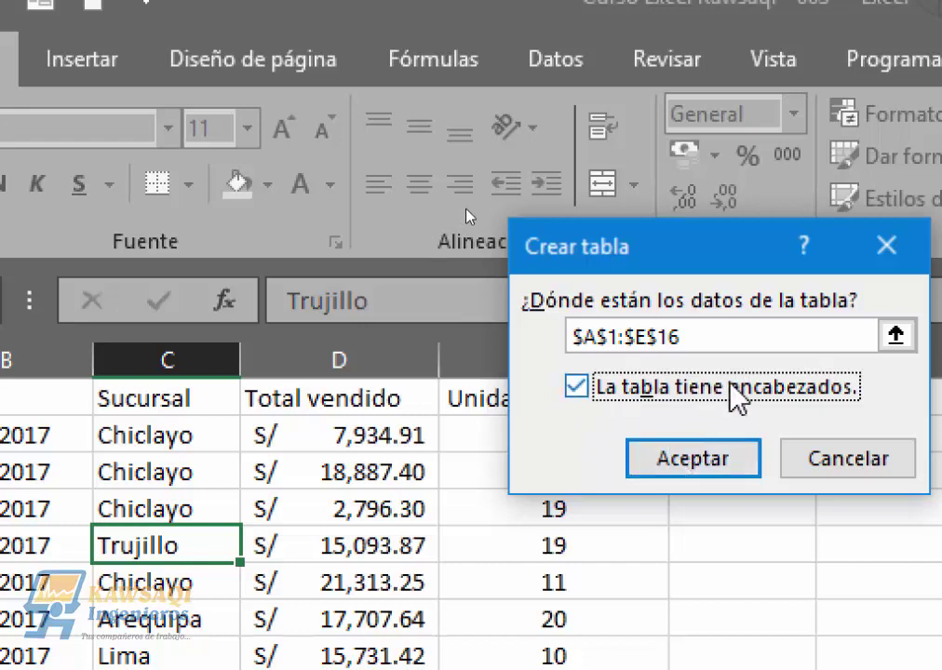
click(723, 338)
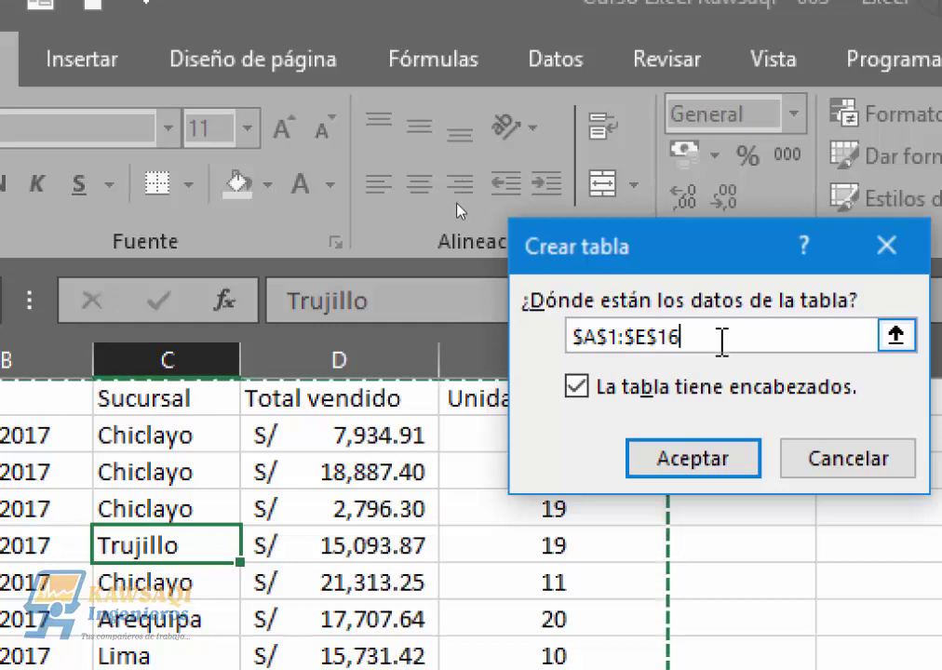
click(708, 460)
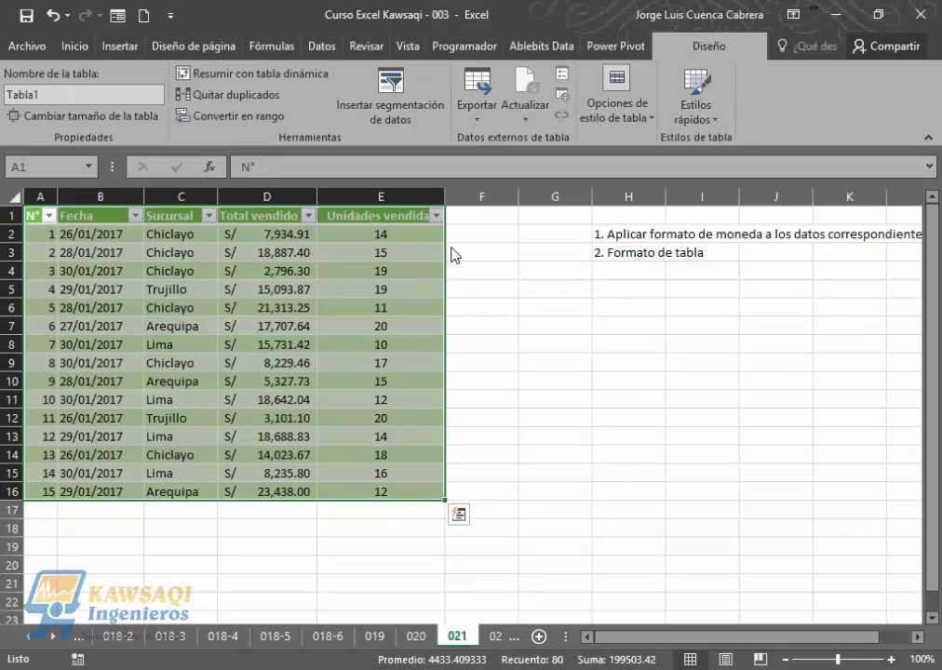
key(ctrl+q)
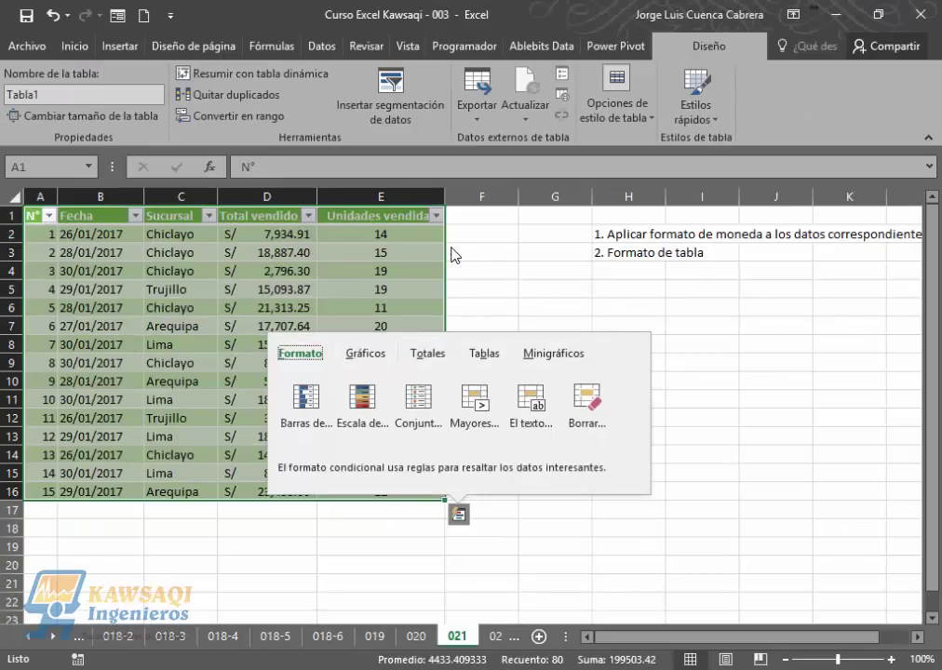
click(209, 420)
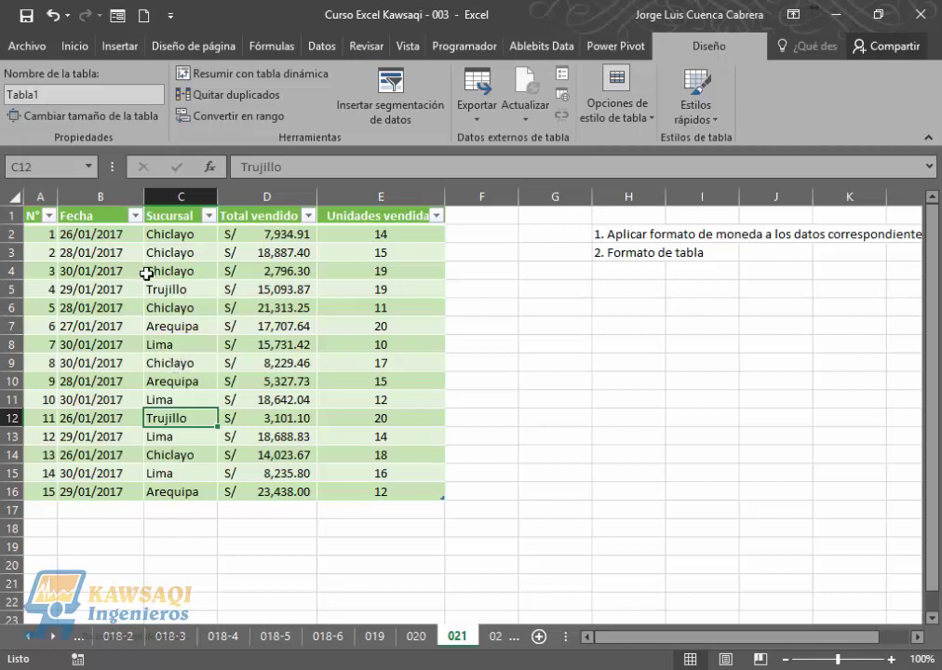
click(176, 257)
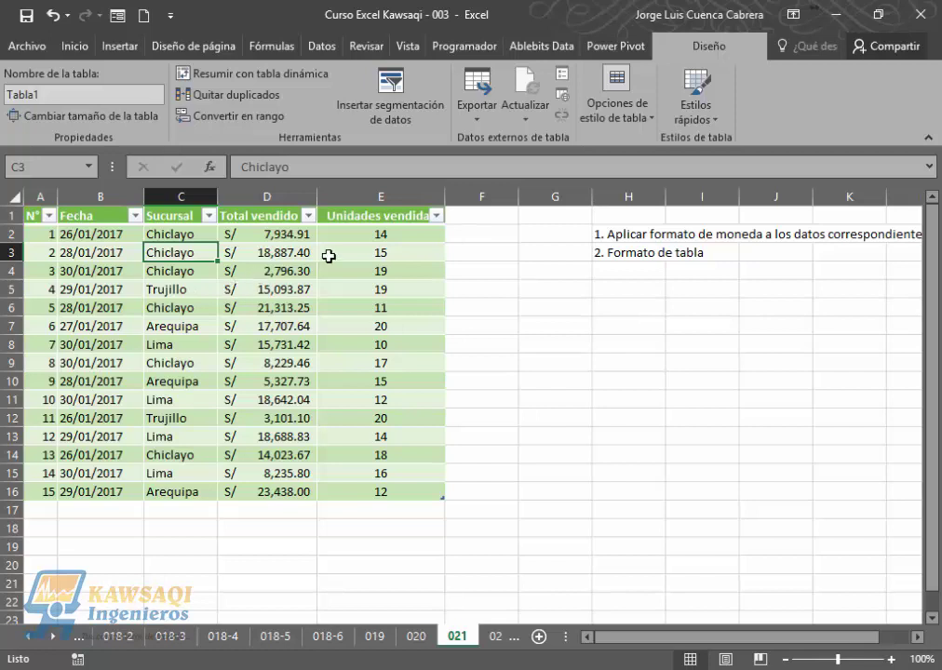
click(652, 121)
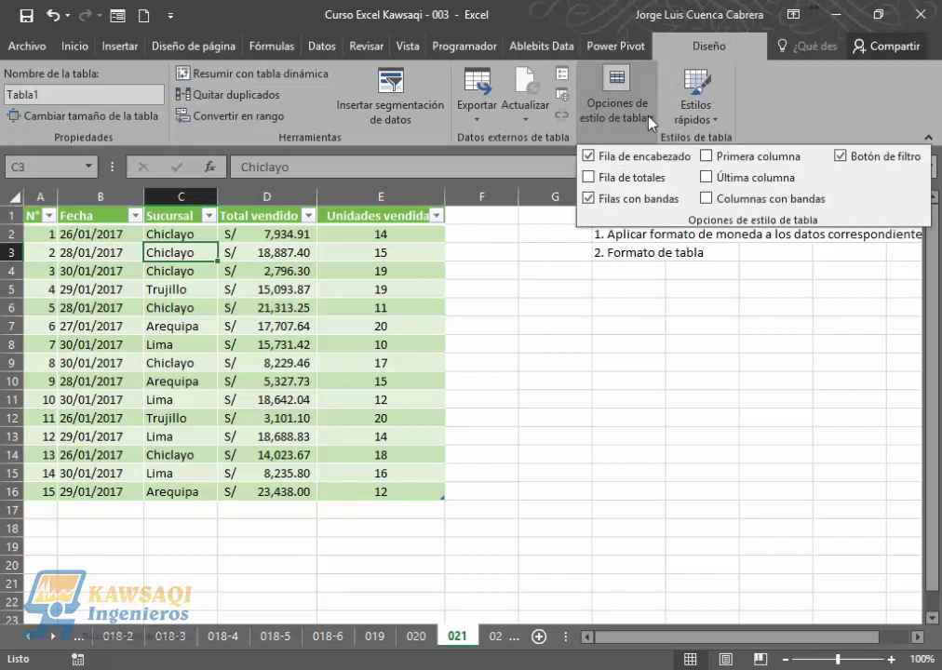
click(652, 121)
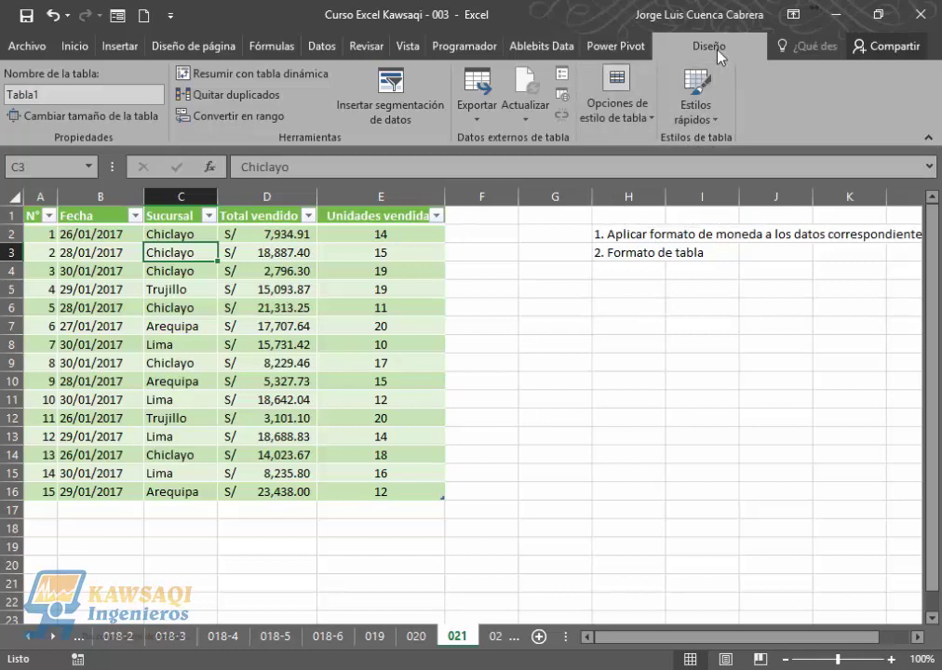
Hide the filter buttons in the table's header row and show them again using the table style options
click(646, 116)
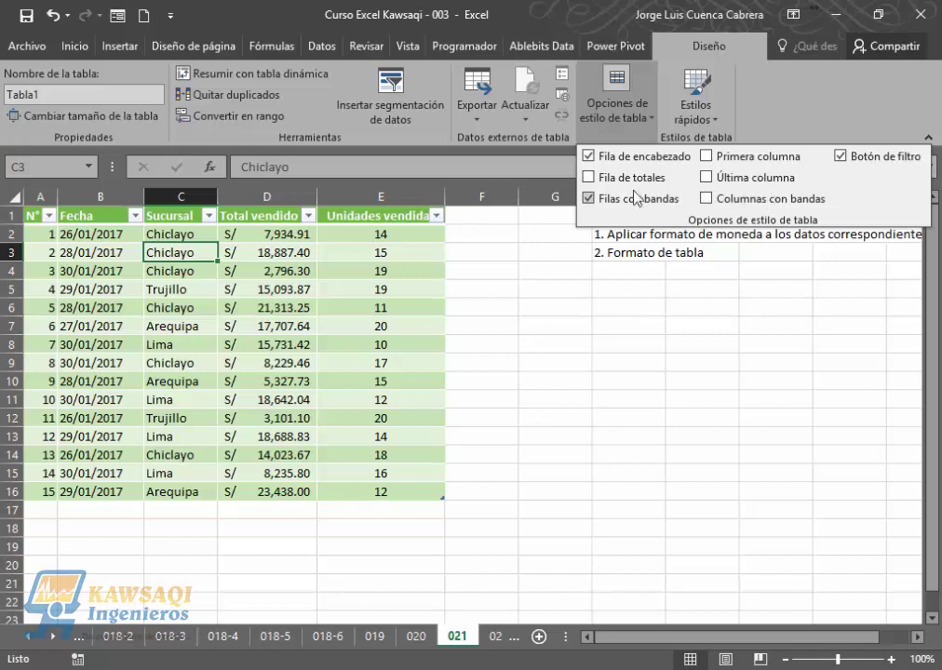
click(842, 157)
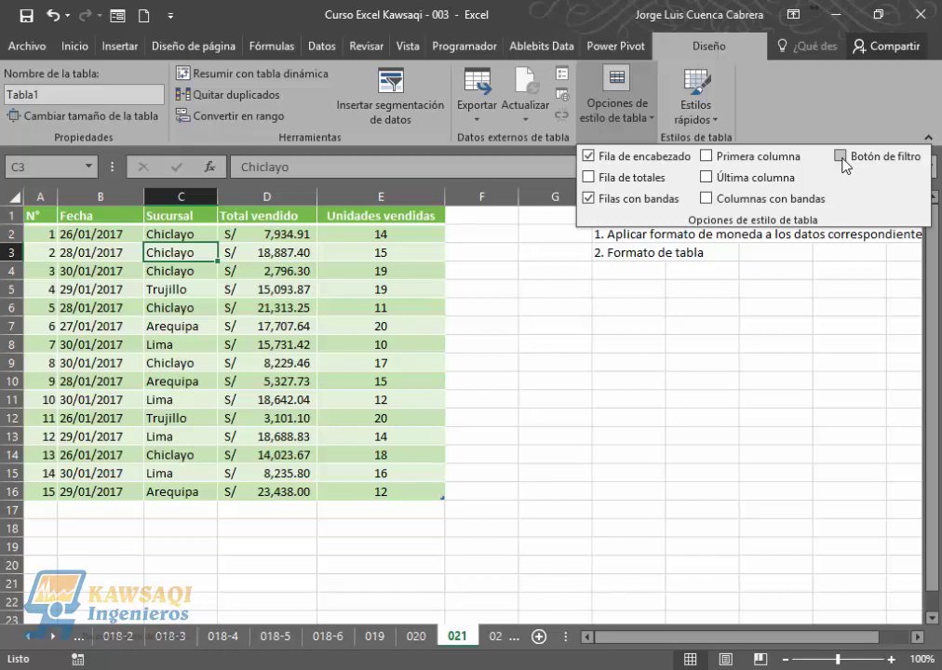
click(842, 157)
click(842, 157)
click(843, 157)
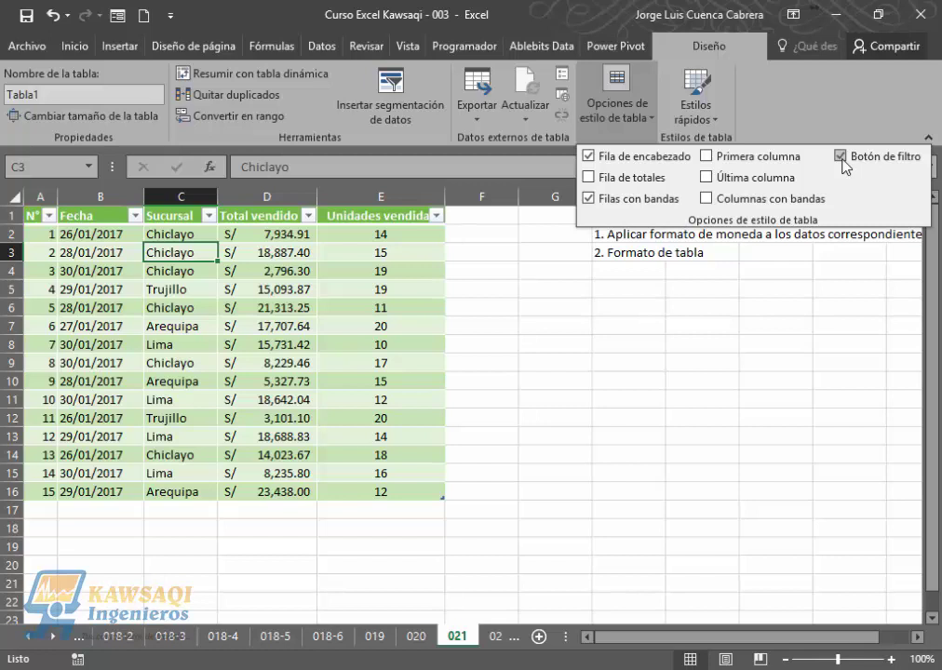
key(Down)
key(Down)
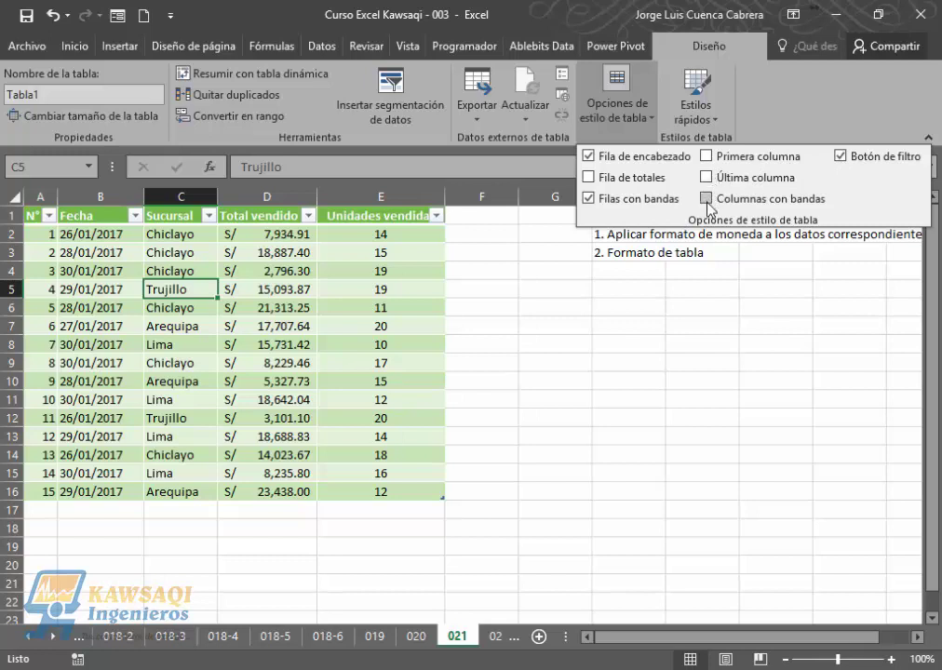
Toggle the table's banded rows (Filas con bandas) off and on to compare the look, finishing with them off
click(591, 200)
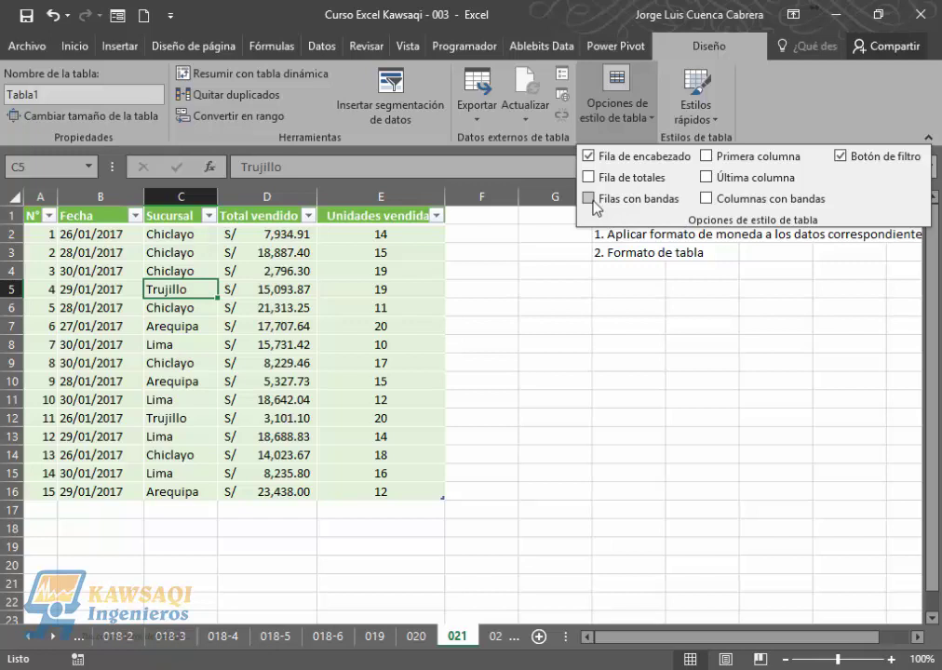
click(588, 200)
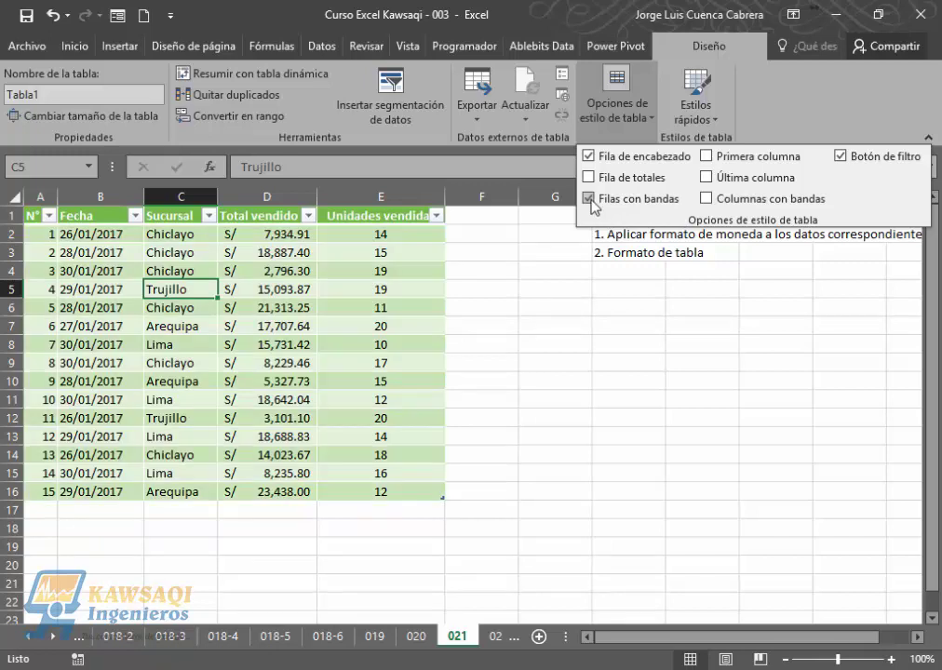
click(589, 199)
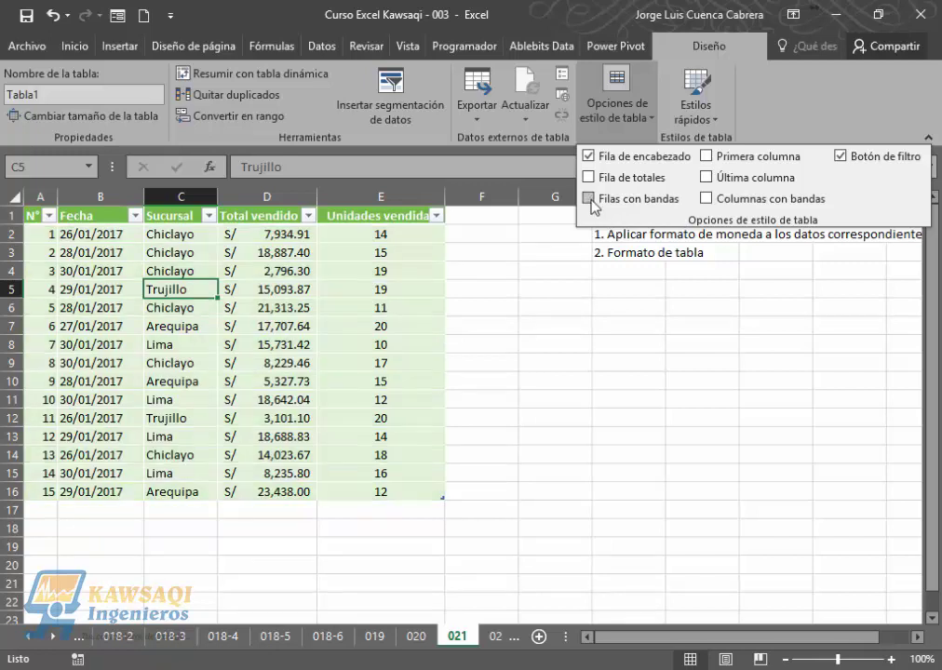
click(588, 199)
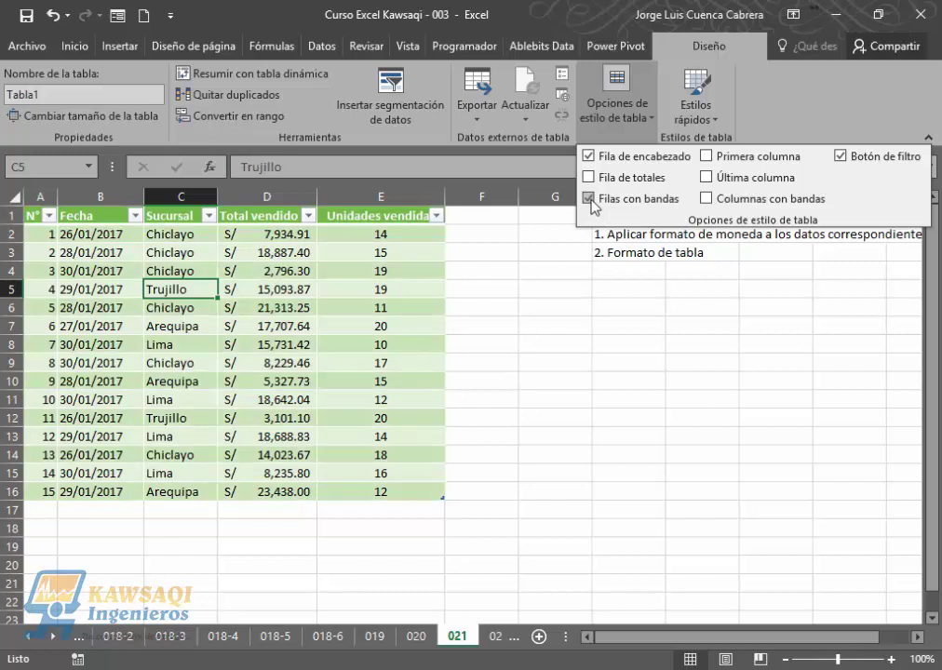
click(588, 200)
click(588, 199)
click(589, 199)
click(589, 199)
click(589, 199)
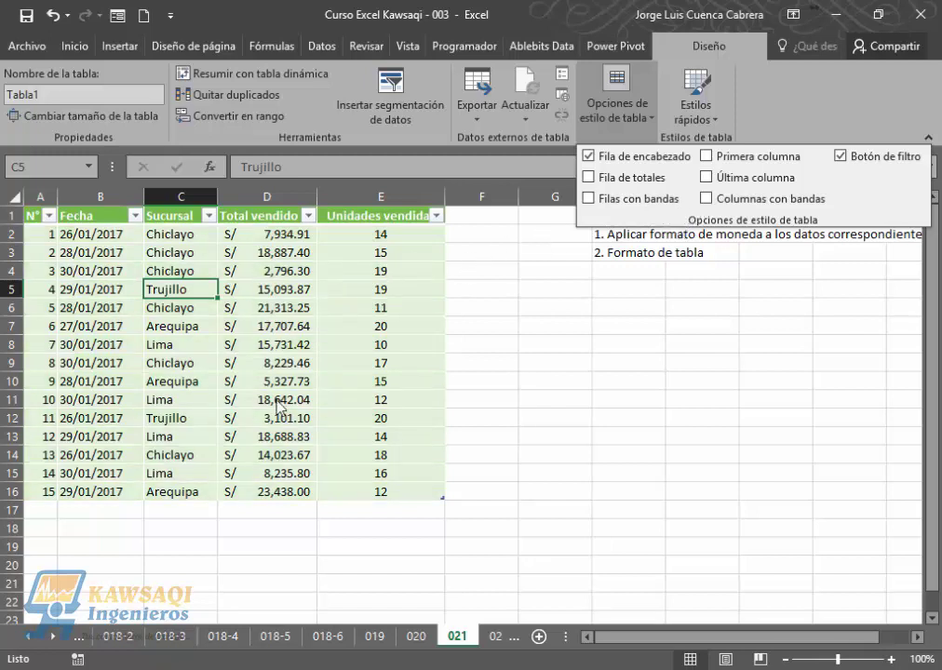
Try banded columns (Columnas con bandas) on the table with and without banded rows, finishing with banded columns only
click(705, 202)
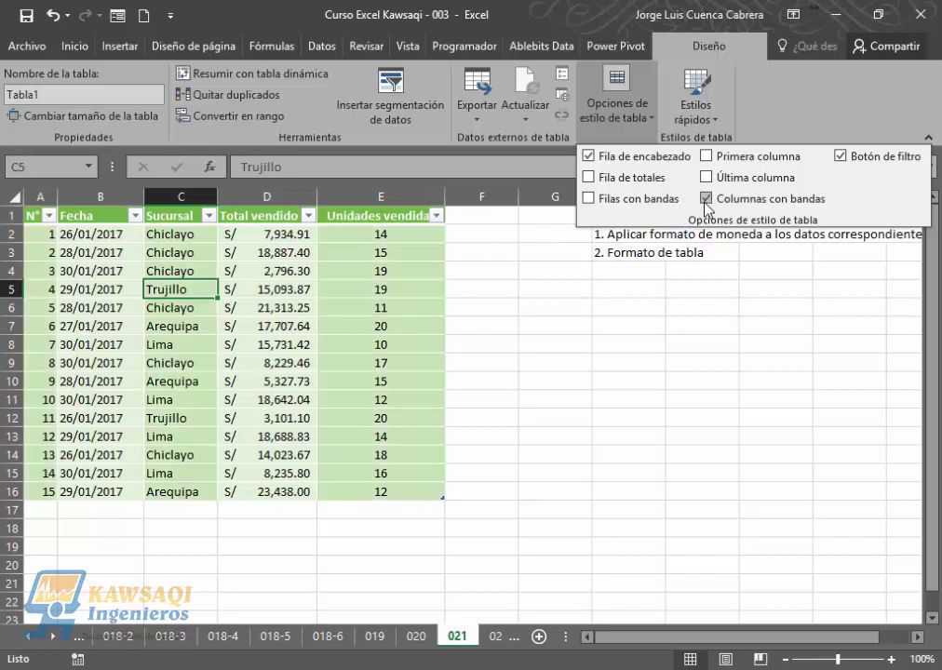
click(705, 199)
click(665, 201)
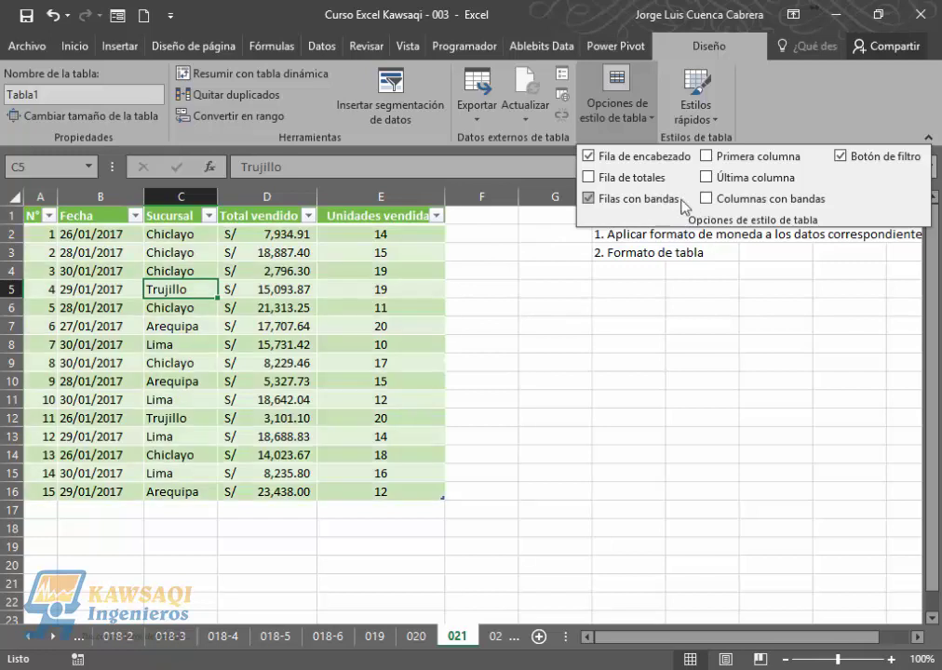
click(663, 200)
click(706, 199)
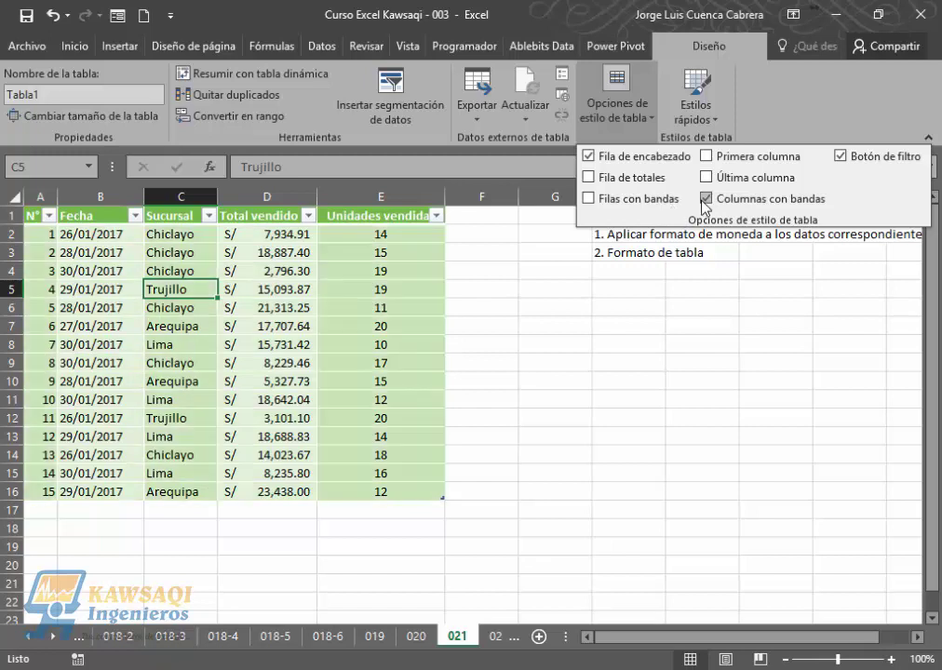
click(649, 206)
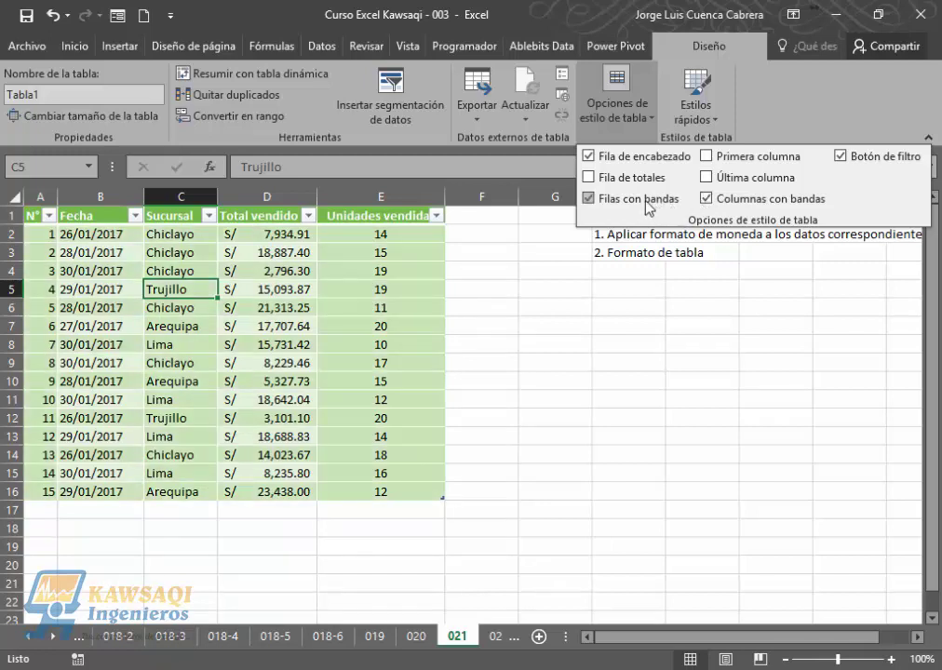
click(649, 205)
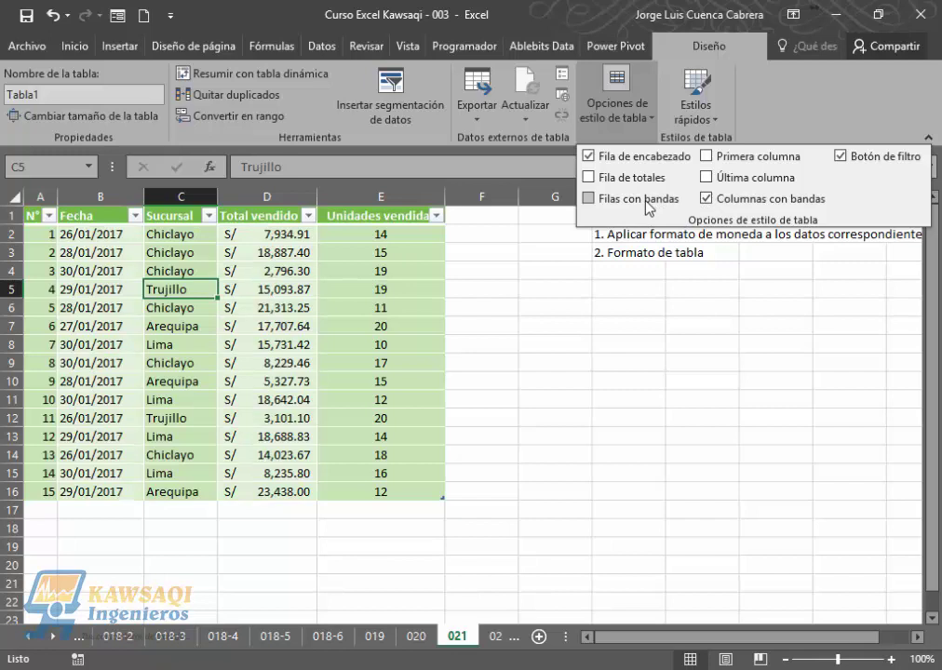
Compare combinations of banded rows and banded columns on the table, finishing with only Filas con bandas enabled
click(706, 200)
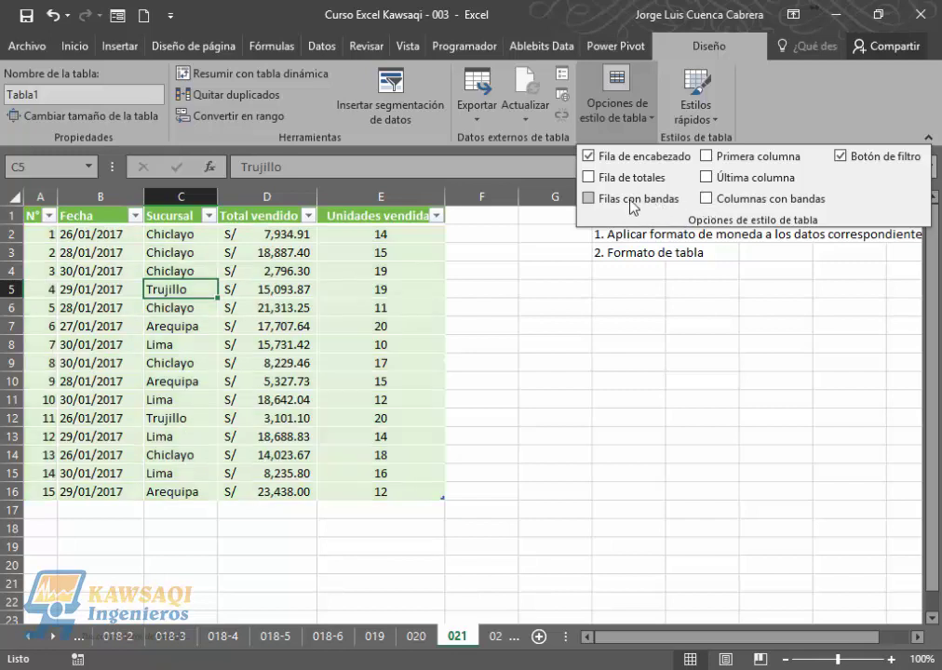
click(590, 199)
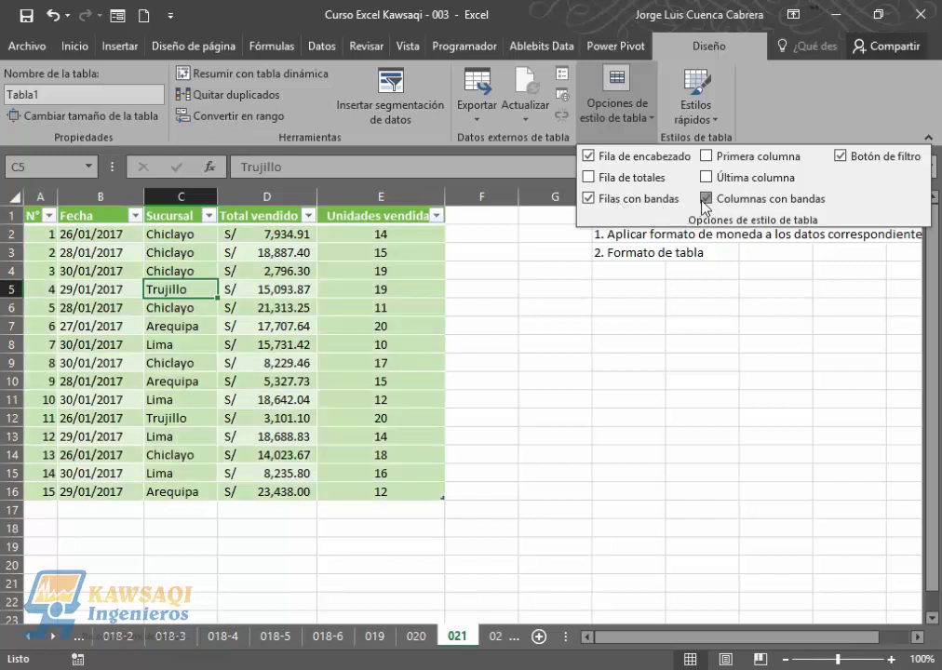
click(647, 201)
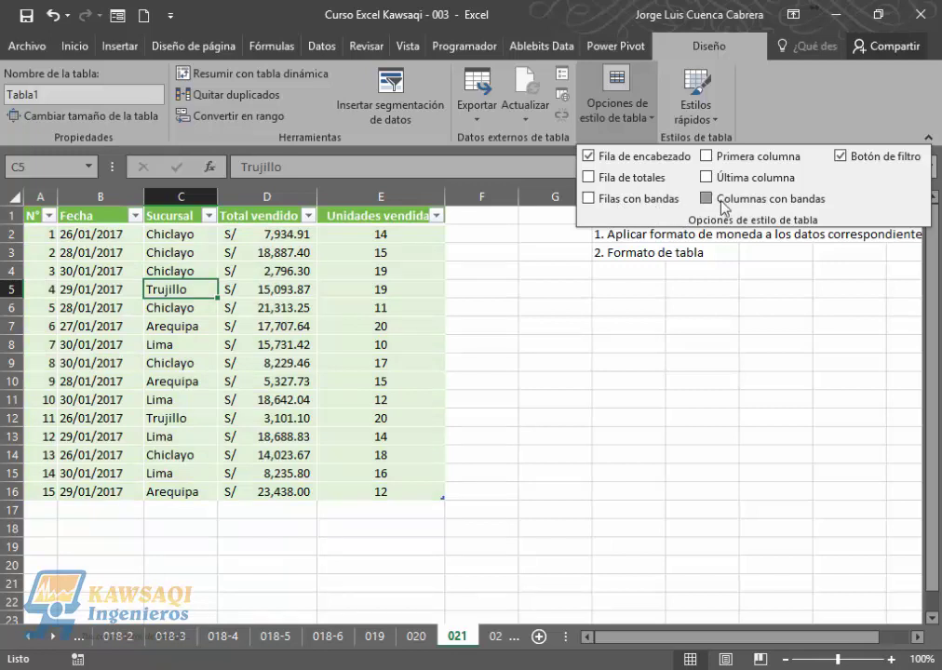
click(706, 198)
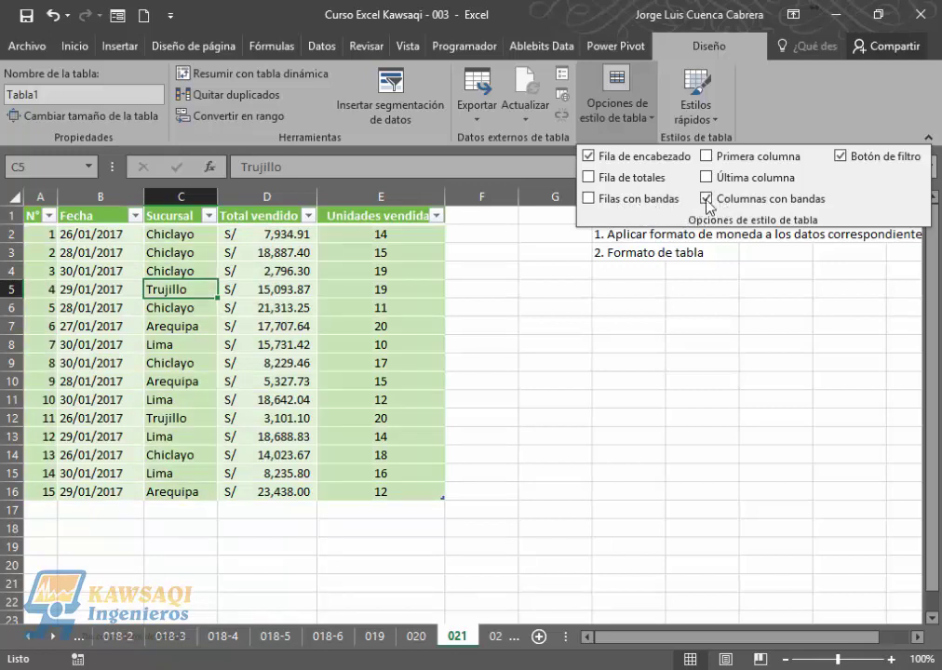
click(652, 199)
click(715, 201)
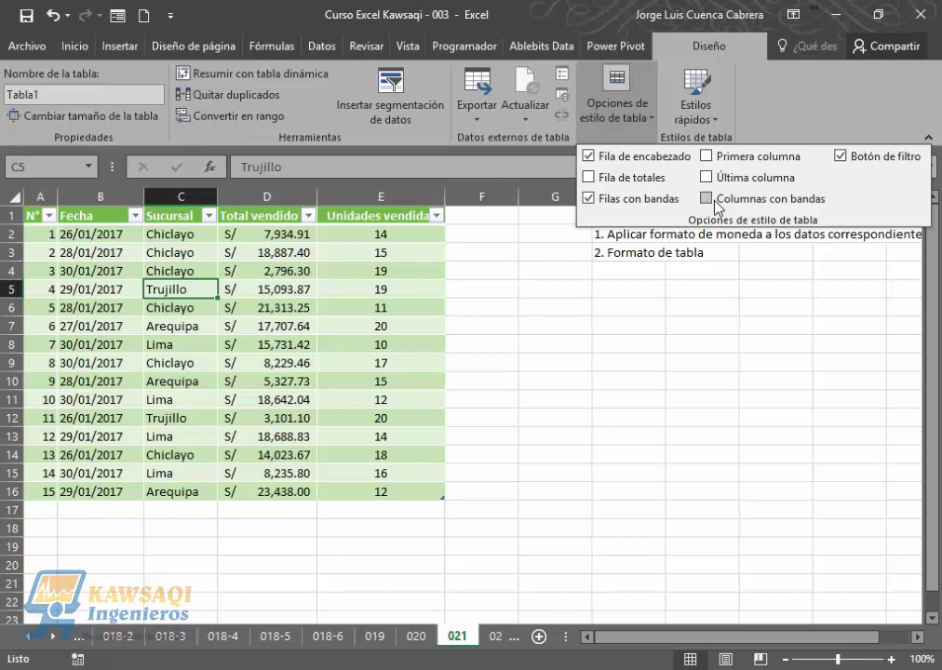
Add a totals row (Fila de totales) to the table and select the Unidades vendidas total in E17
click(603, 188)
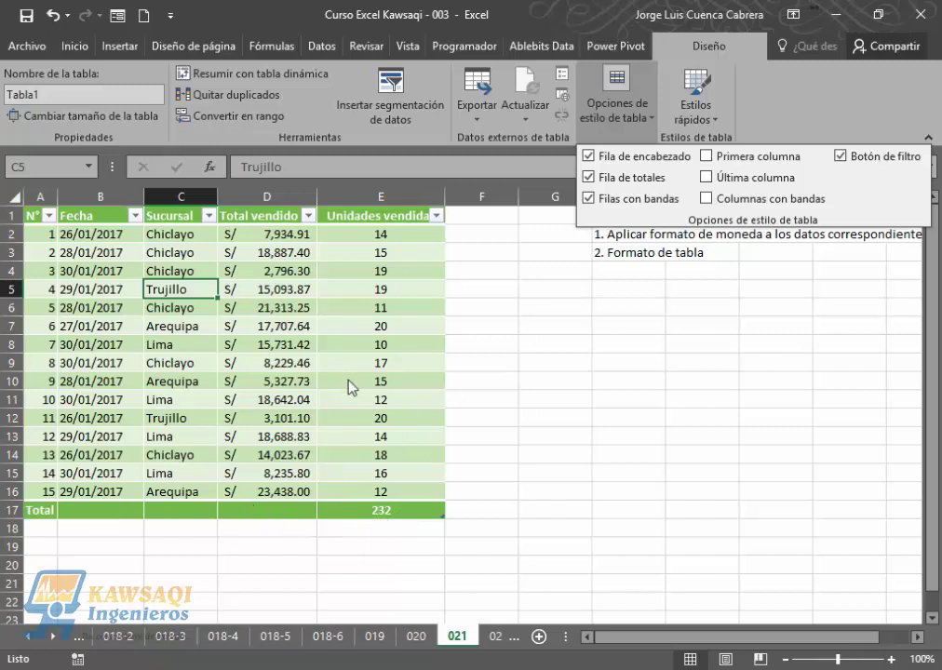
click(390, 519)
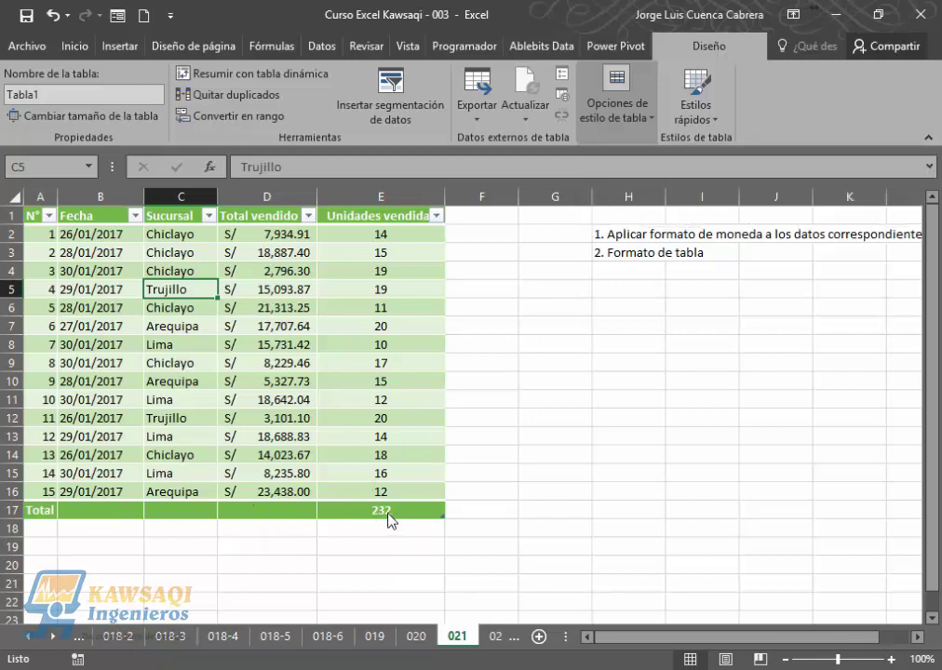
click(389, 513)
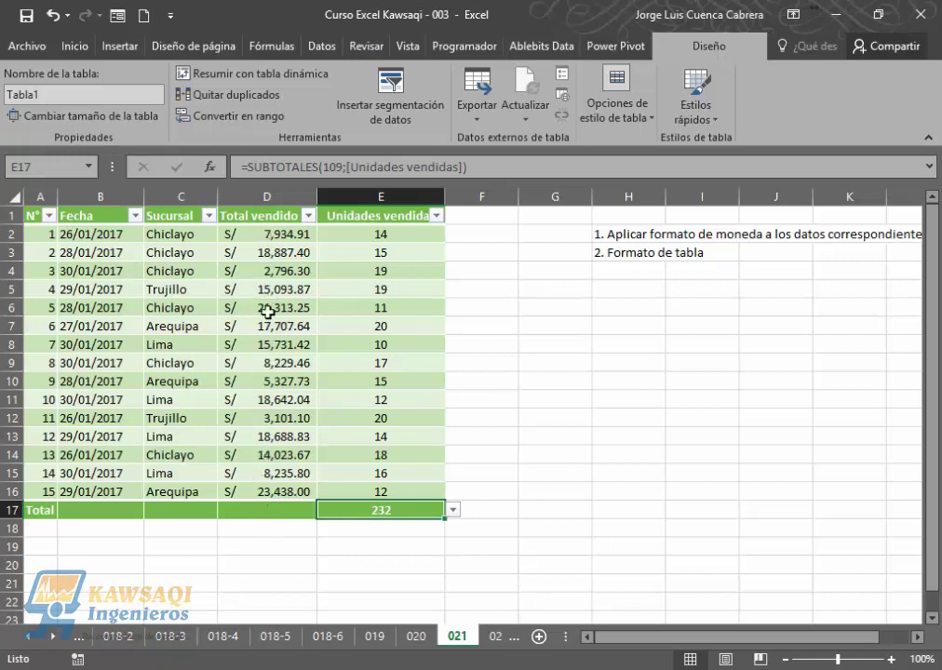
Set the totals row cell of the Total vendido column to the Suma function
click(265, 509)
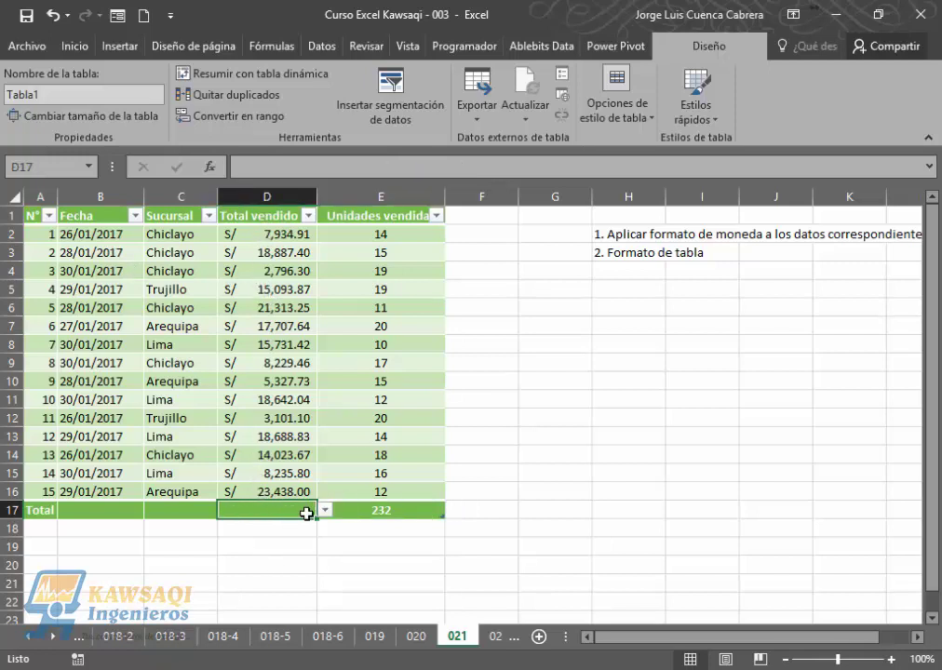
click(325, 512)
click(326, 514)
click(325, 513)
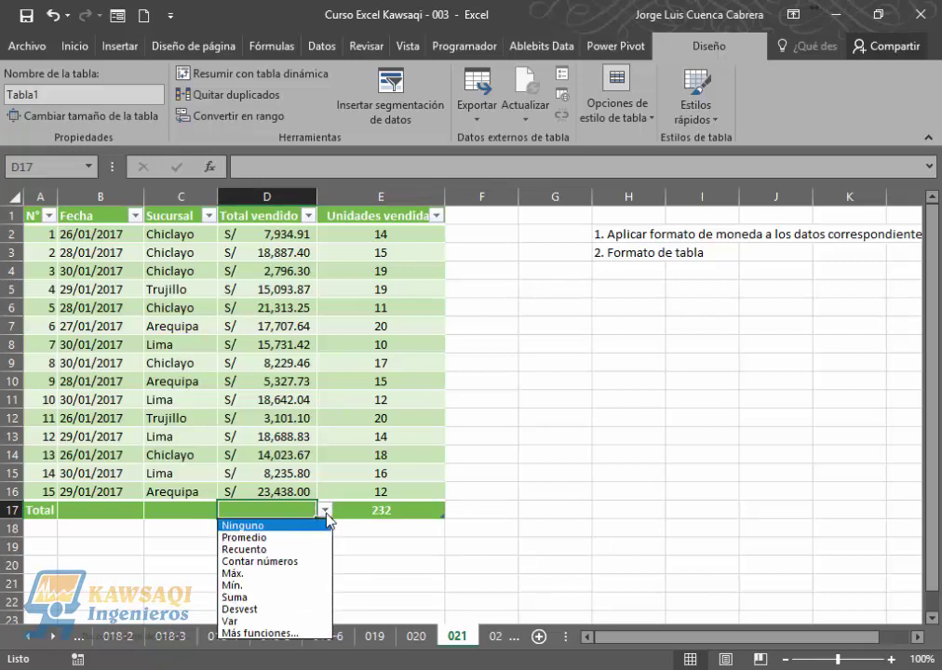
click(325, 512)
click(325, 512)
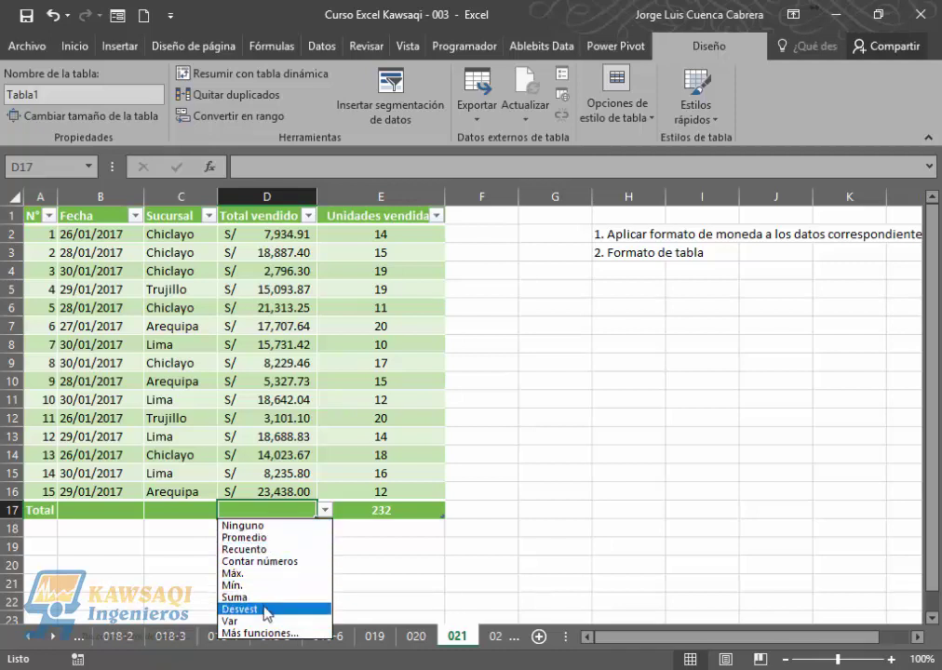
click(274, 527)
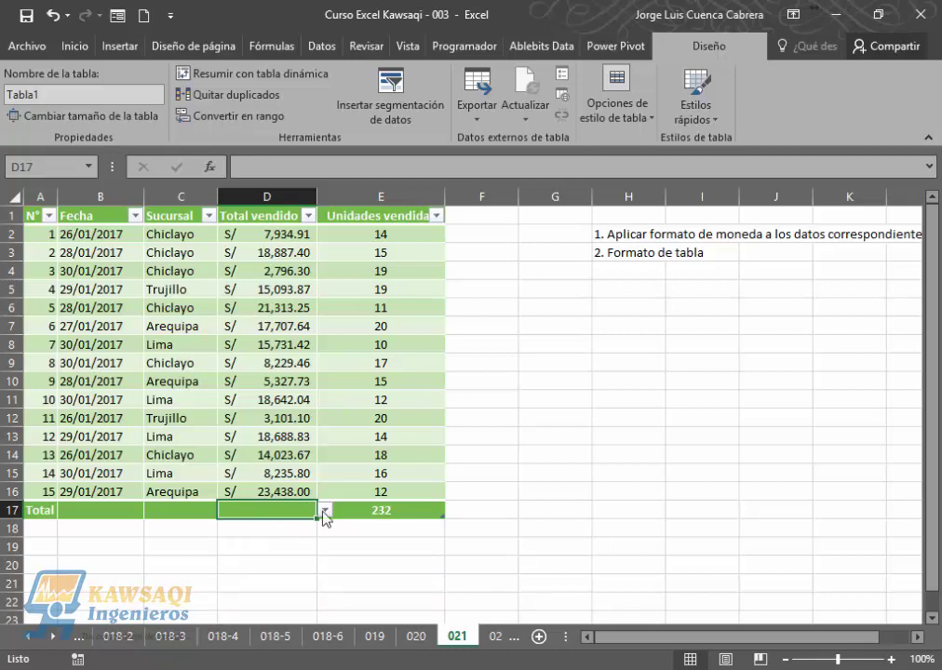
click(325, 511)
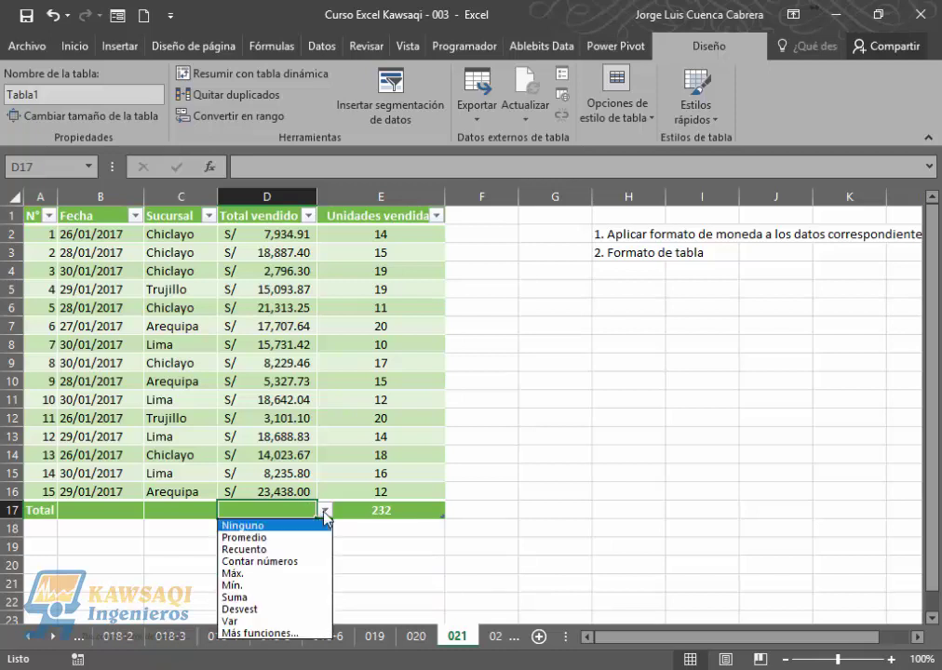
click(254, 598)
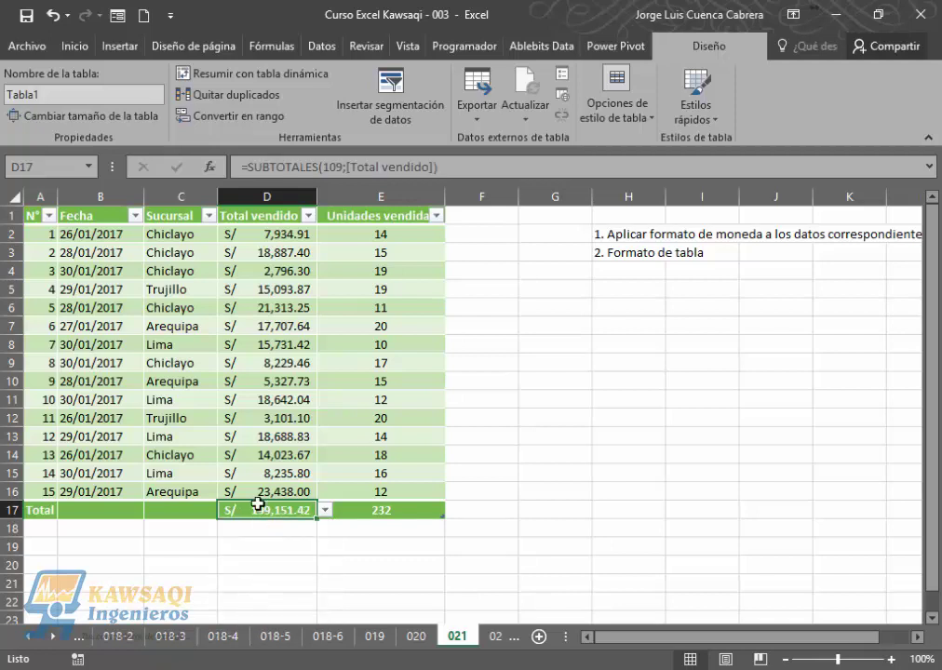
Change the Total vendido amount in D7 to 5896 and check the column's total formula in D17
click(255, 473)
click(267, 362)
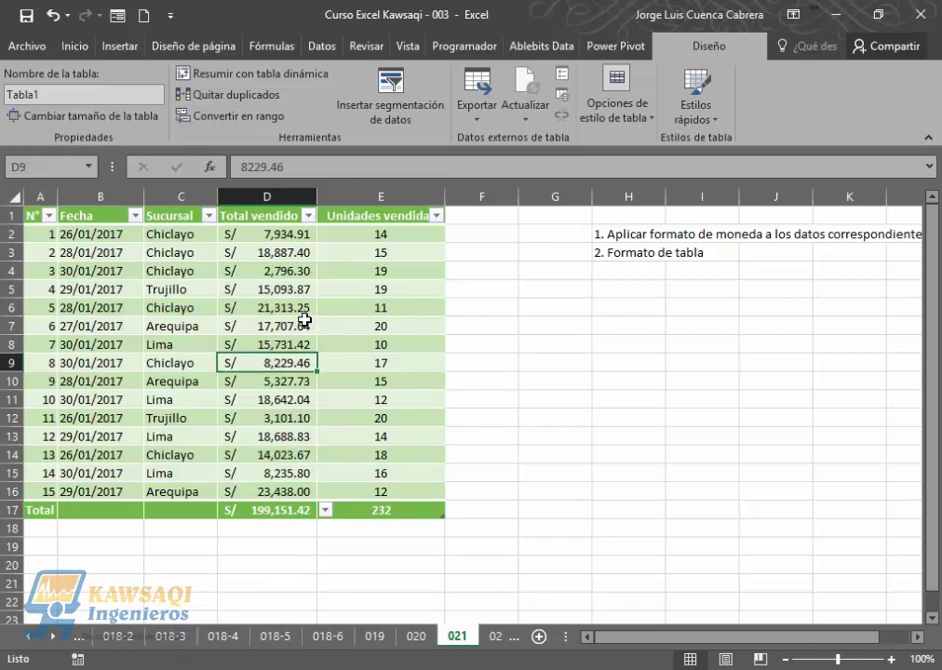
click(285, 326)
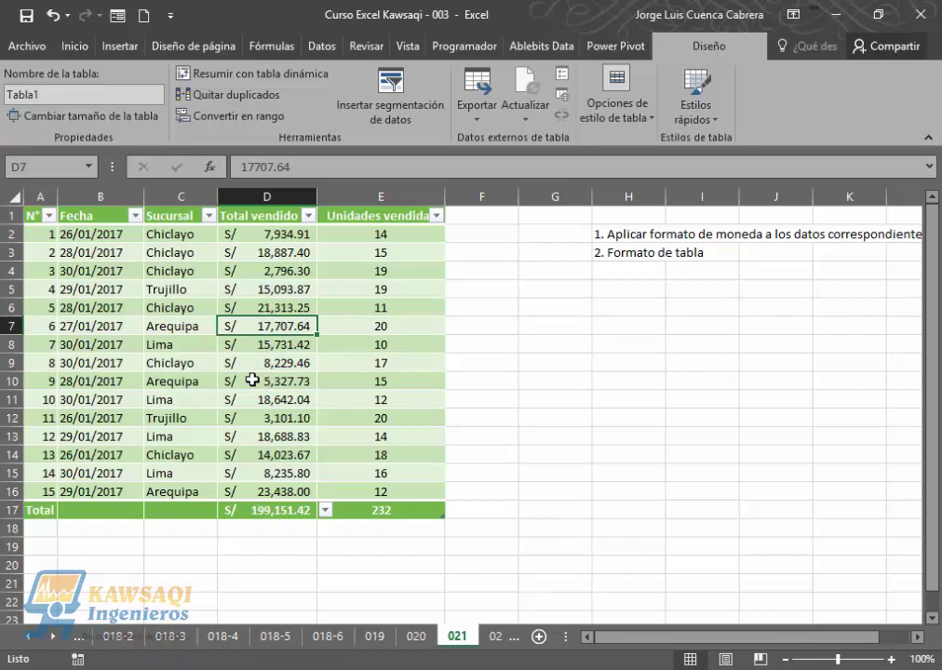
text(5,89)
text(6)
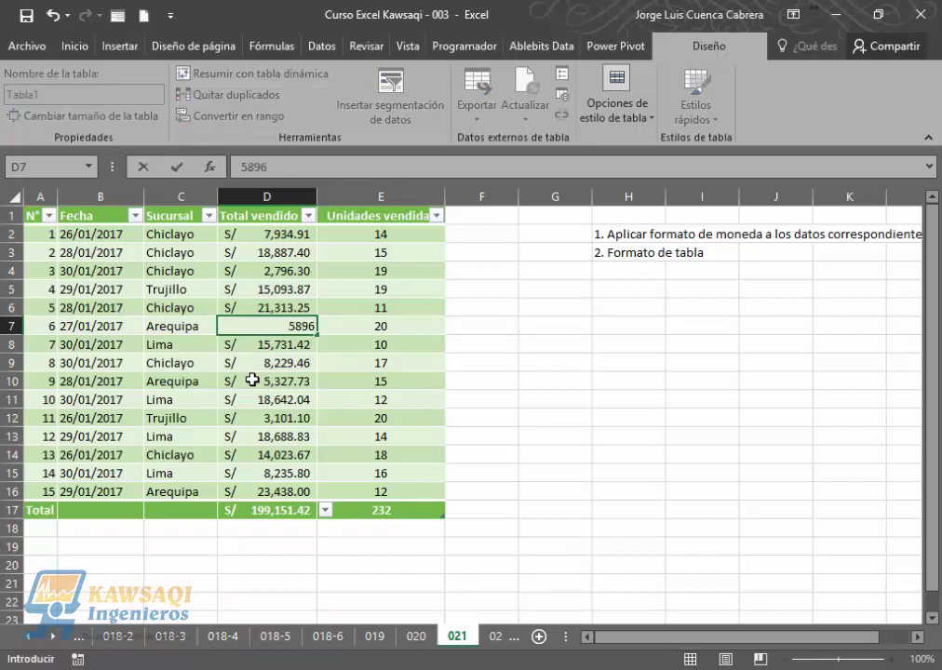
key(Return)
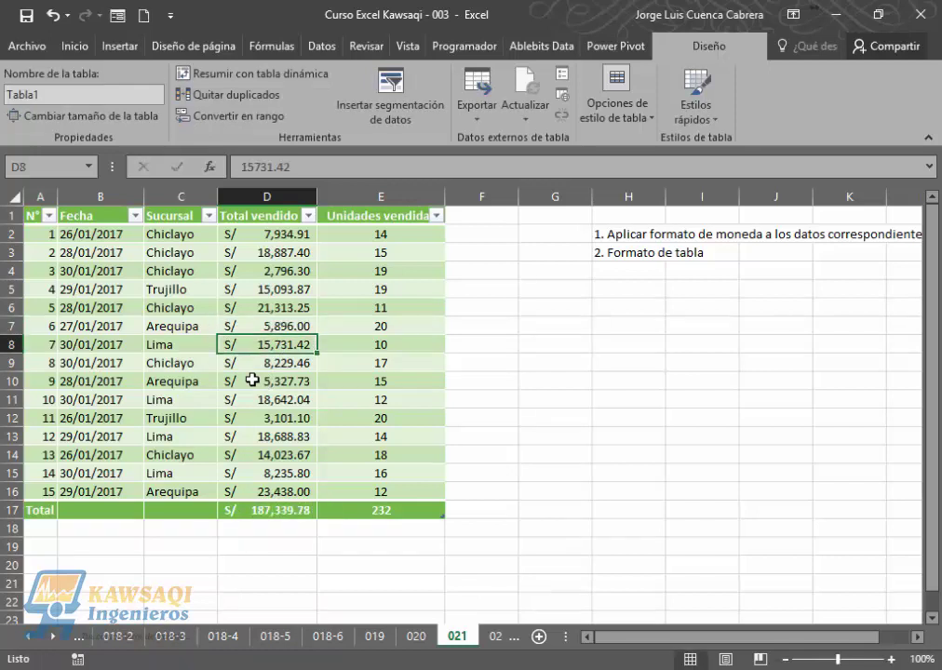
click(296, 513)
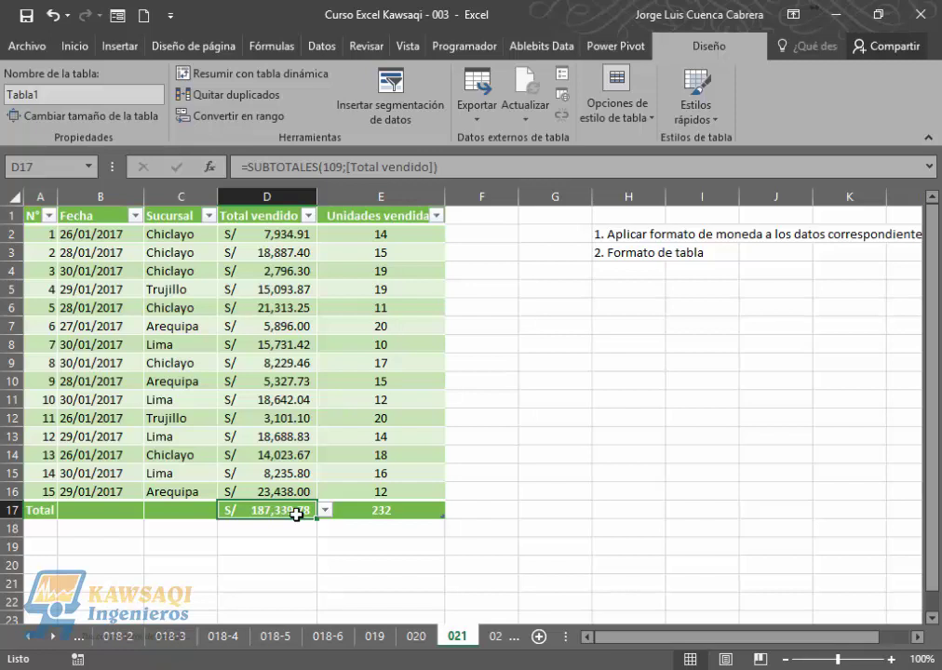
click(108, 325)
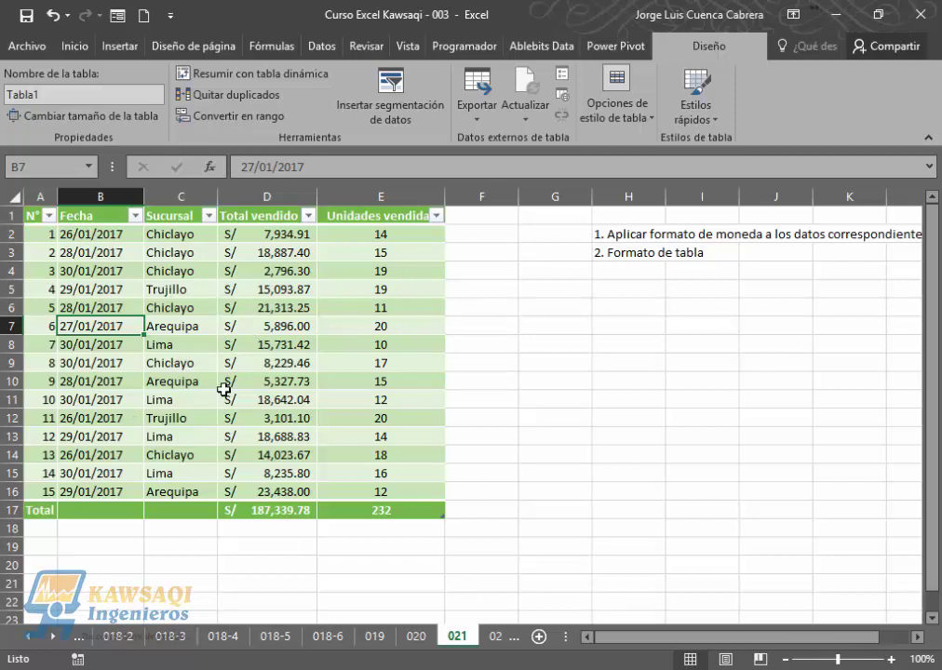
click(253, 400)
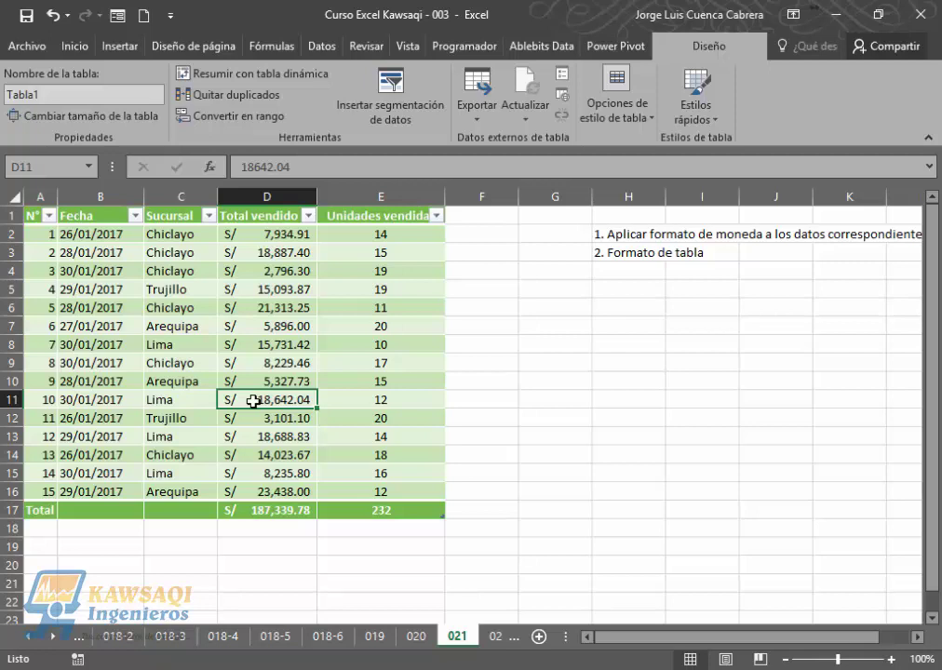
click(293, 344)
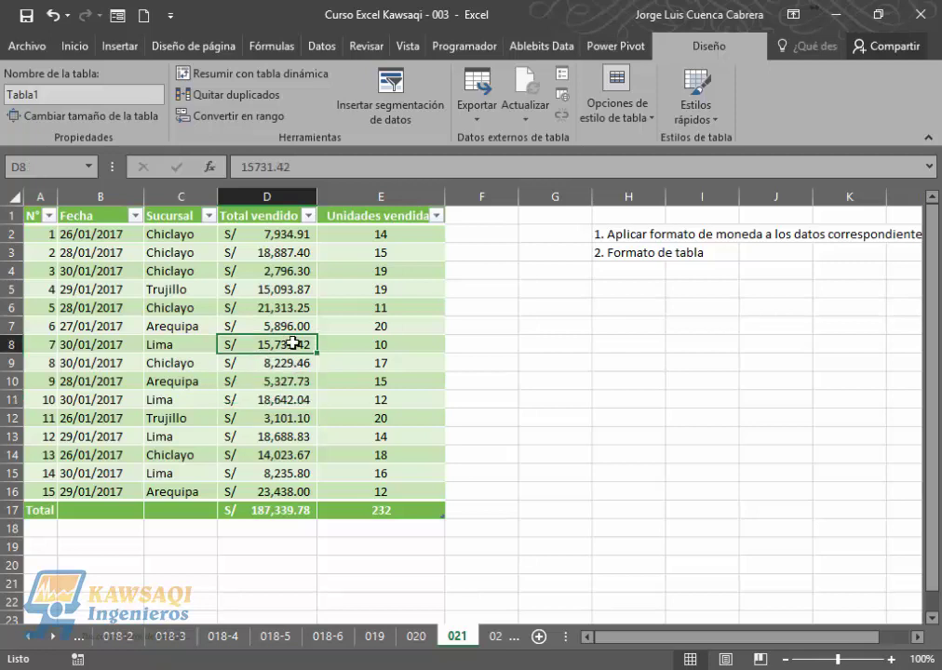
click(280, 270)
click(282, 235)
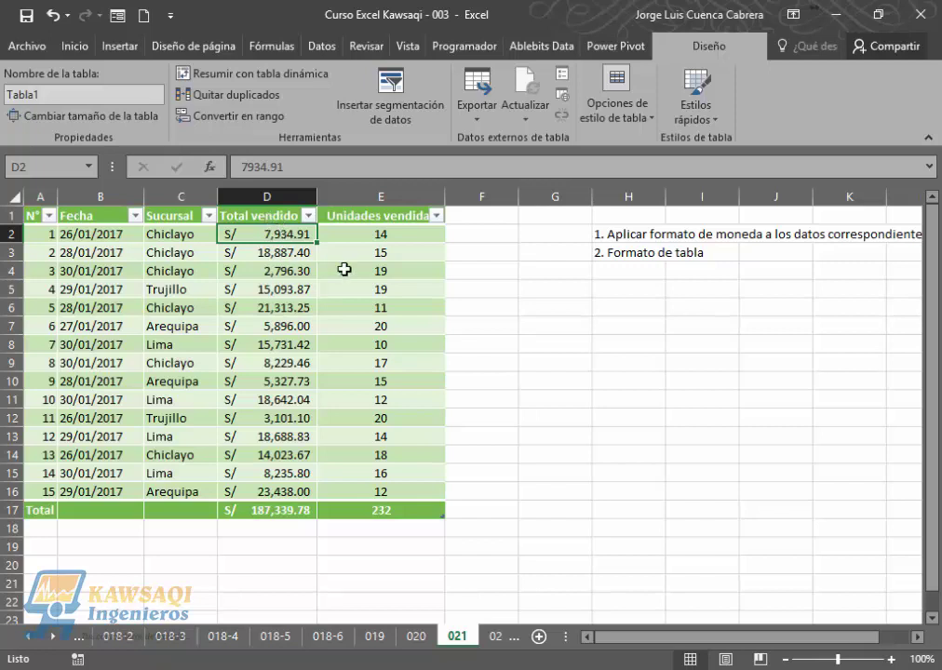
click(385, 229)
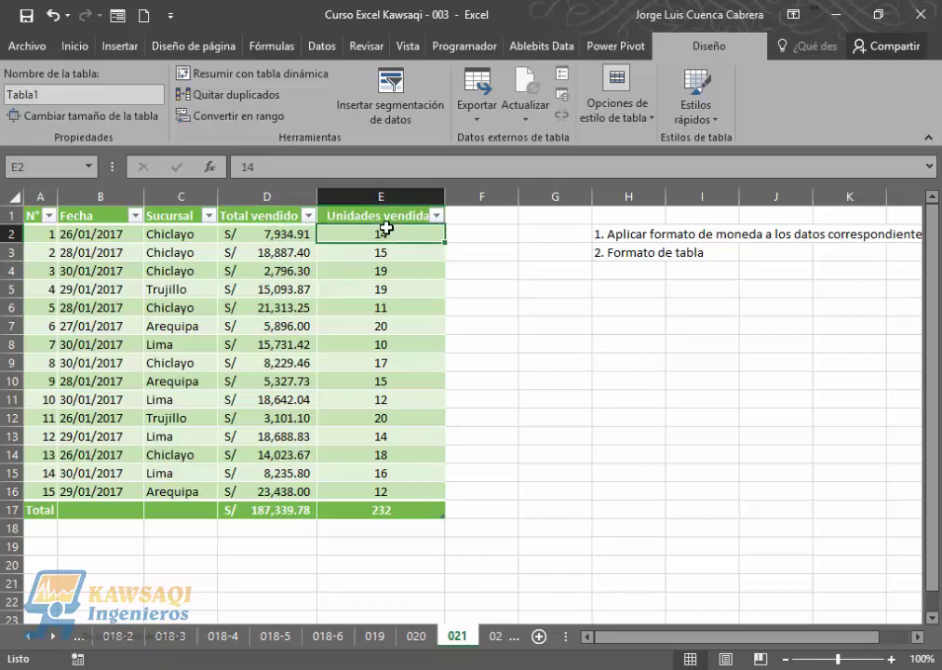
click(470, 213)
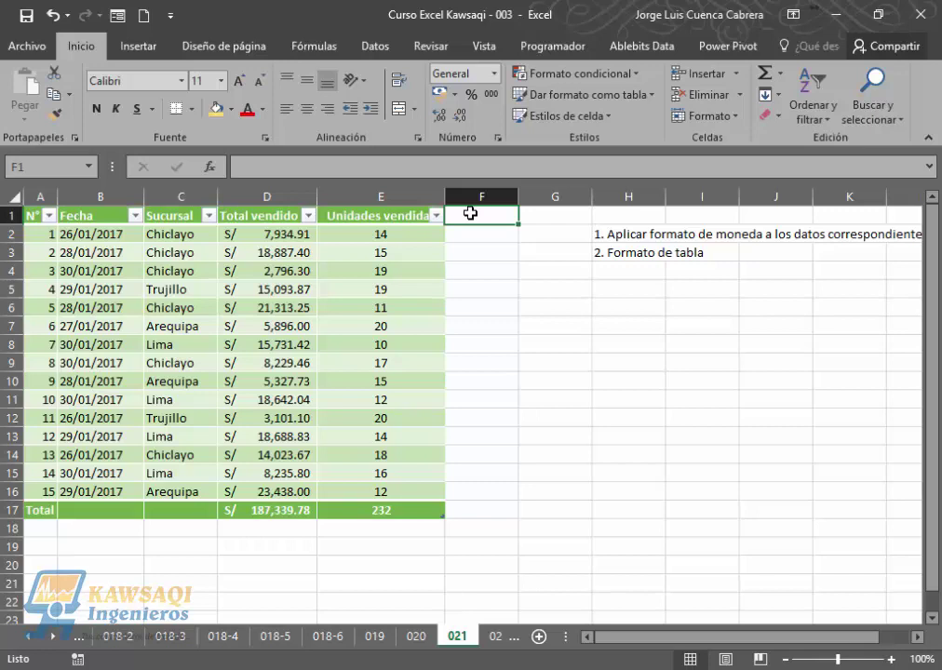
text(C)
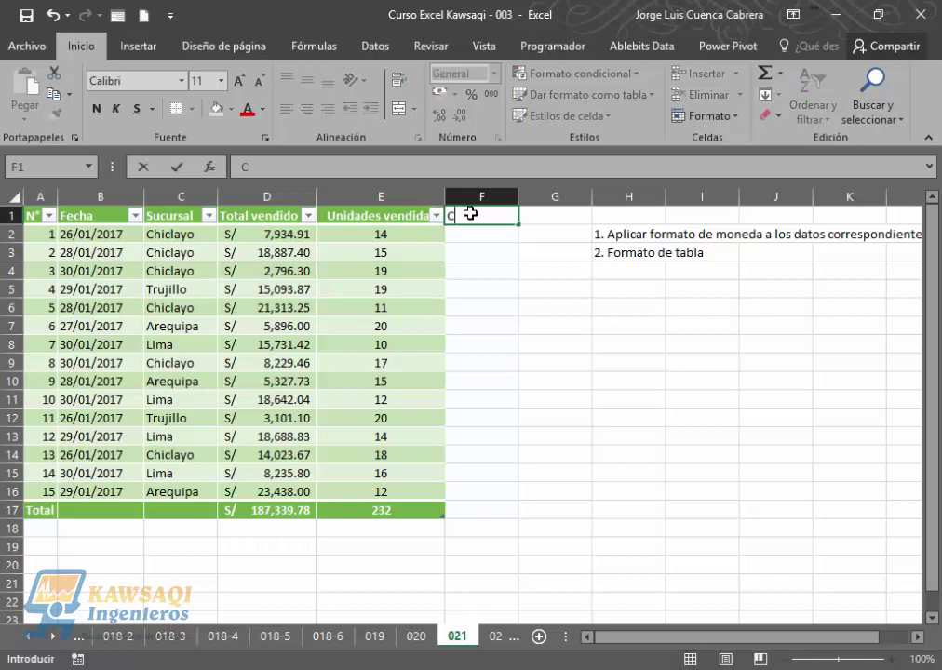
text(osto unitario)
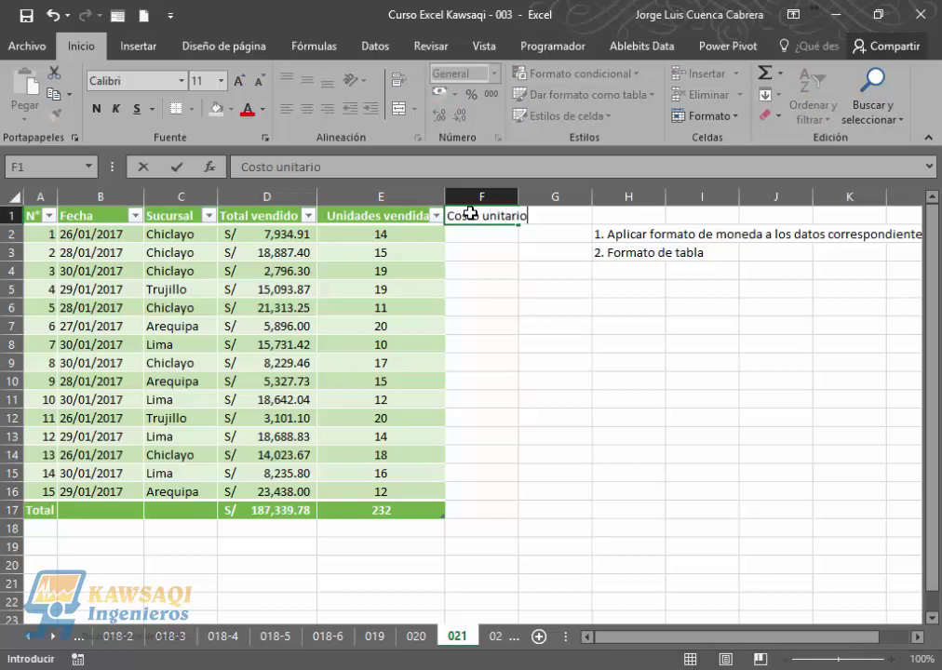
key(Return)
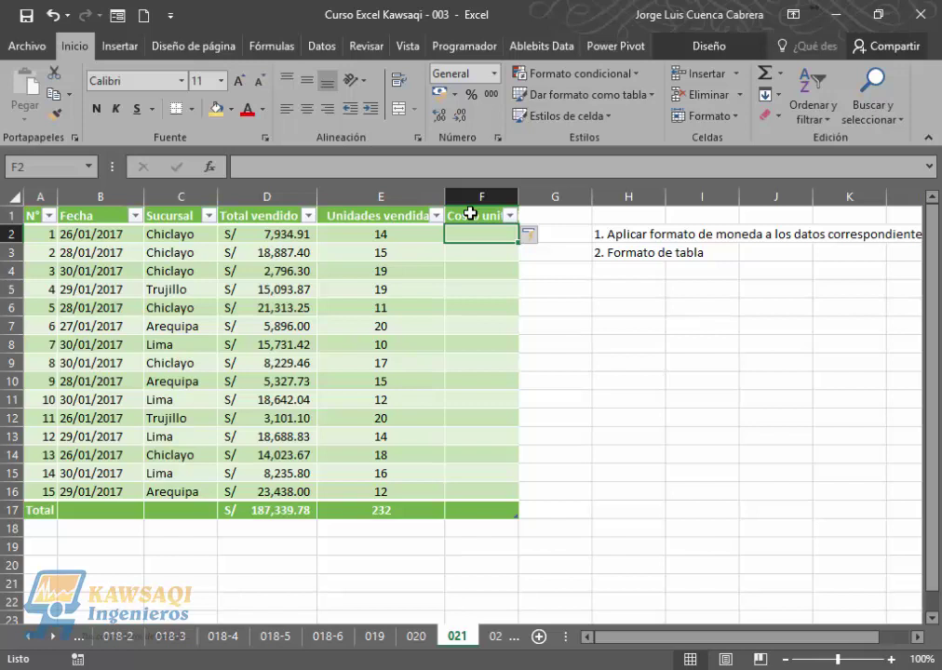
key(ctrl+z)
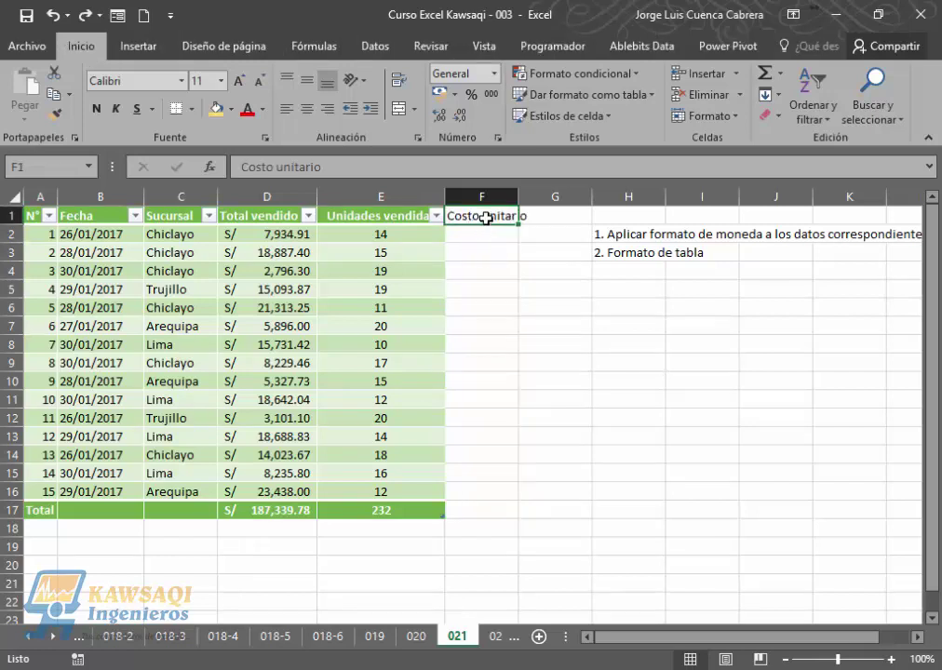
key(Delete)
Add a table column headed Costo unitario in F1 and widen column F to fit its header
text(Costo)
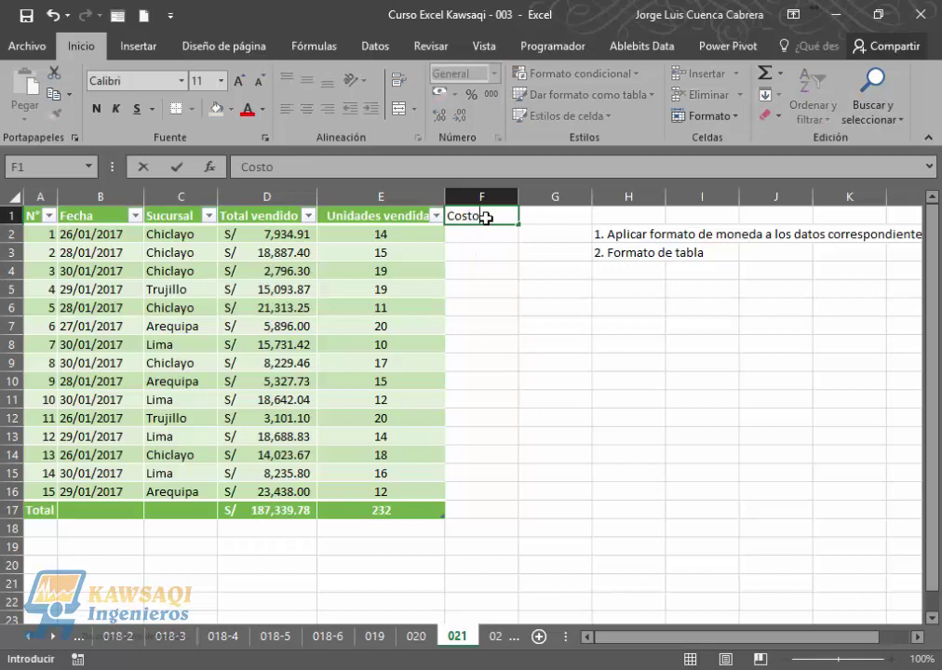
text( unitario)
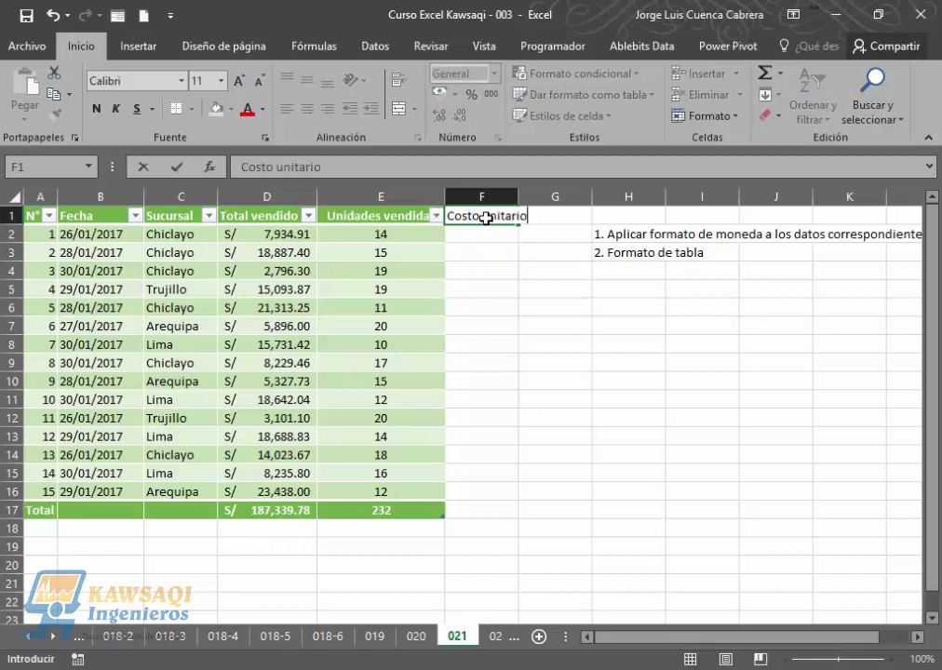
key(Return)
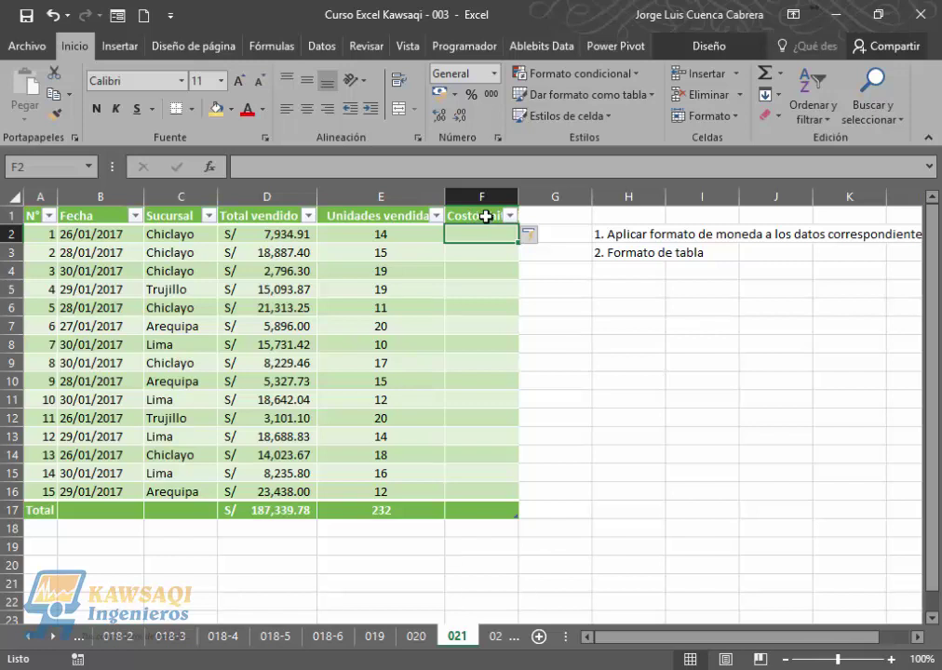
drag(519, 196, 545, 197)
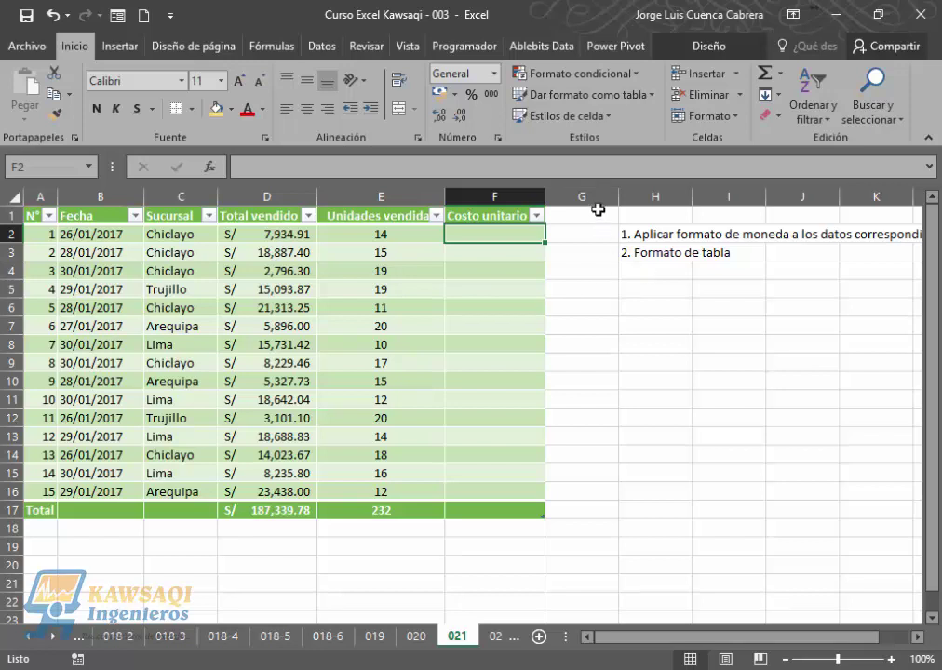
click(671, 220)
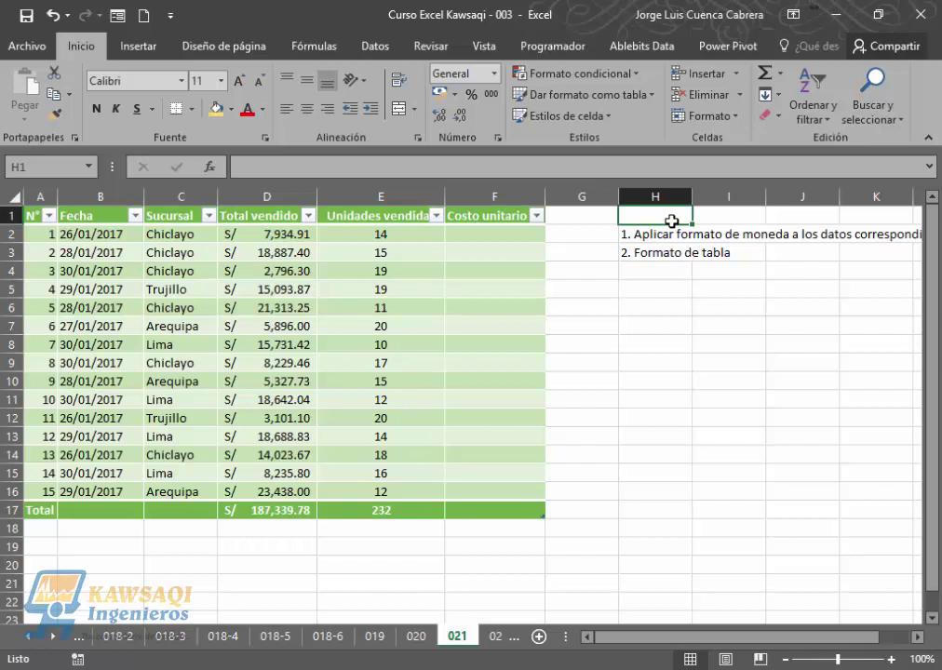
click(344, 325)
click(467, 216)
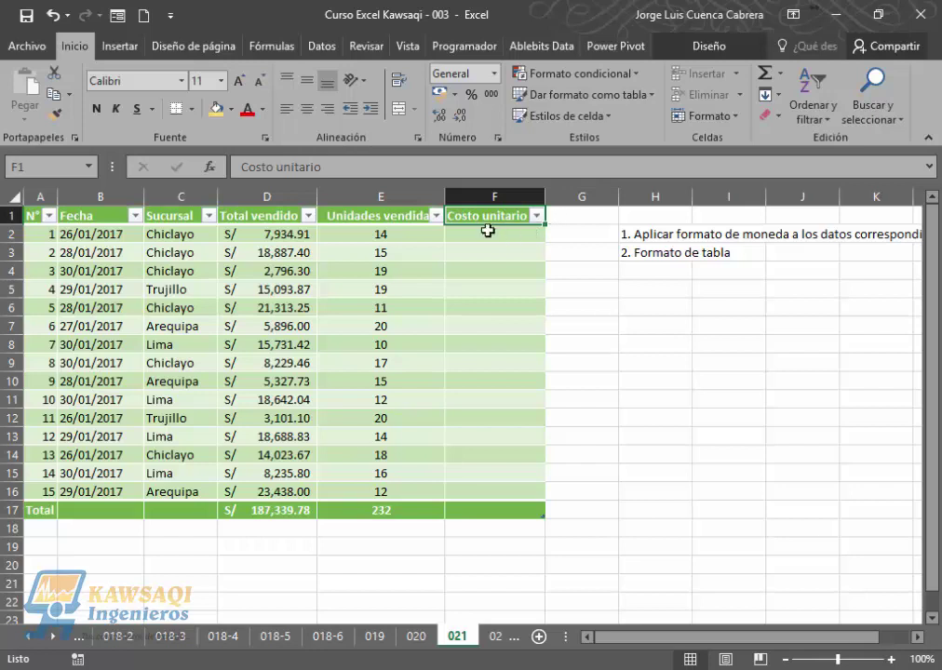
click(488, 232)
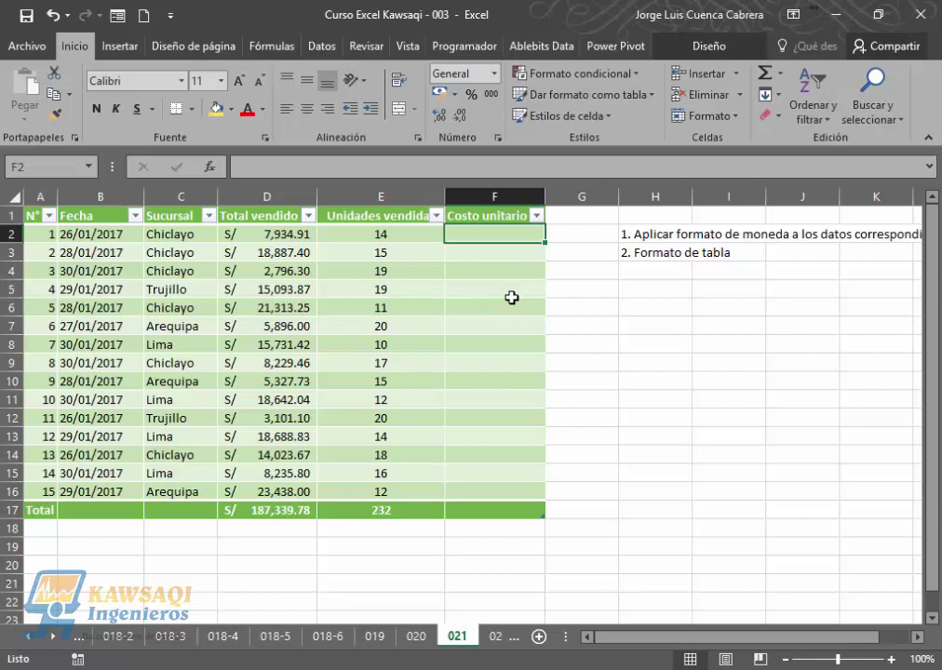
click(512, 298)
Fill the Costo unitario column with the formula =[@[Total vendido]]/[@[Unidades vendidas]], entered in F2
click(503, 234)
text(=)
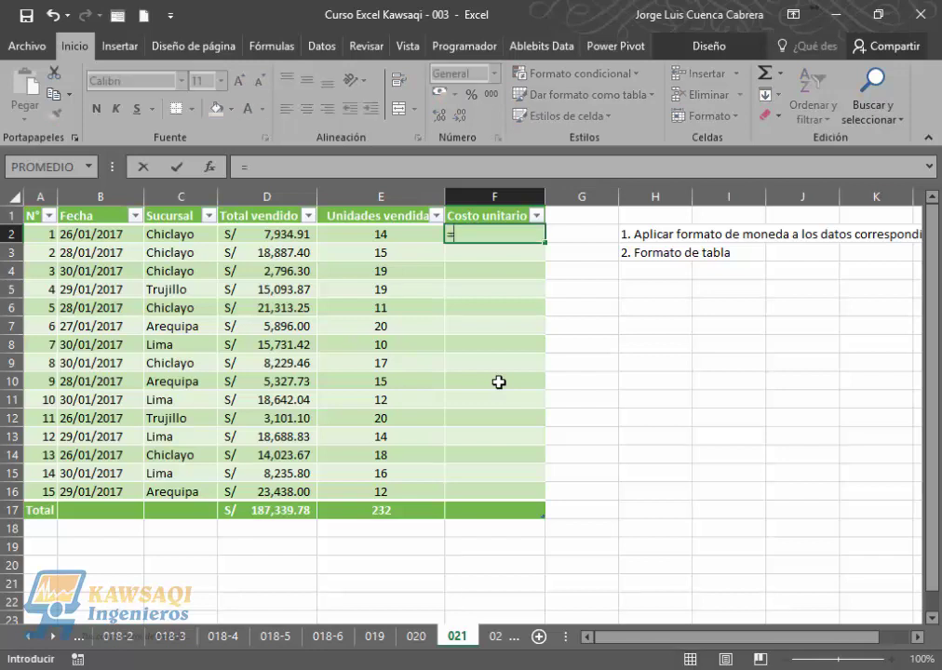
click(294, 234)
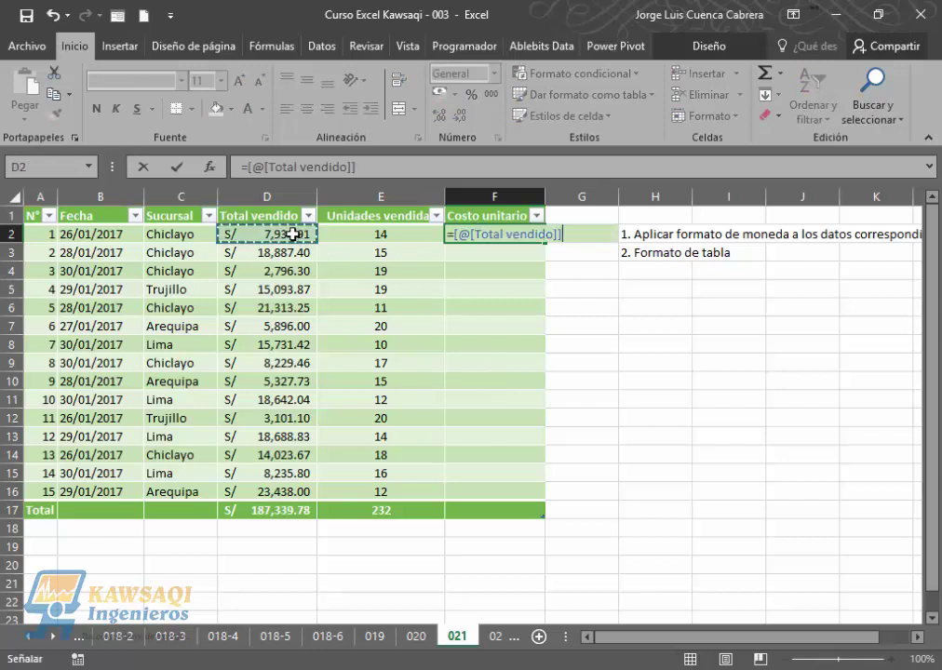
text(/)
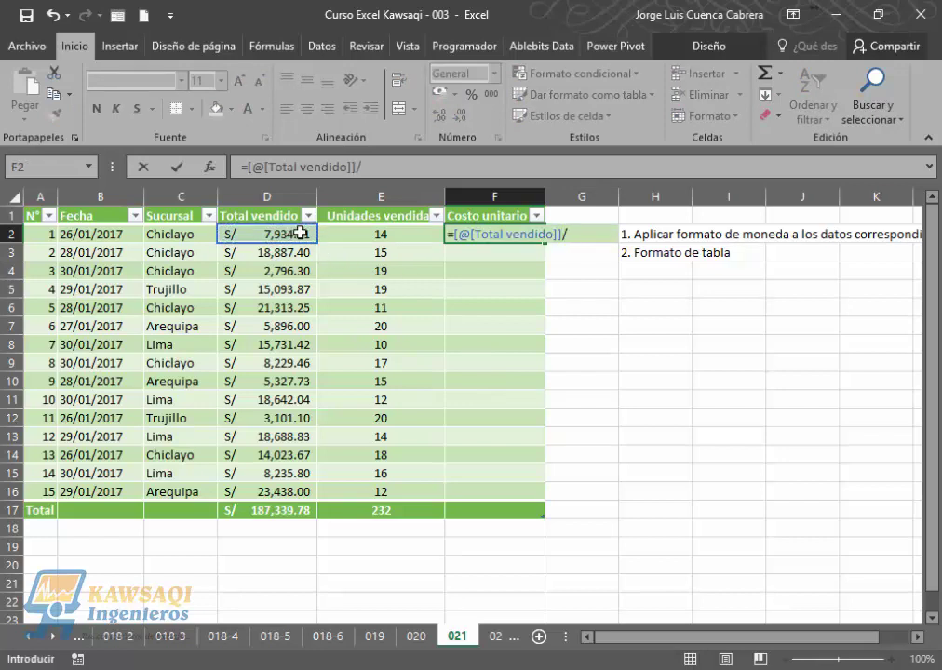
click(371, 234)
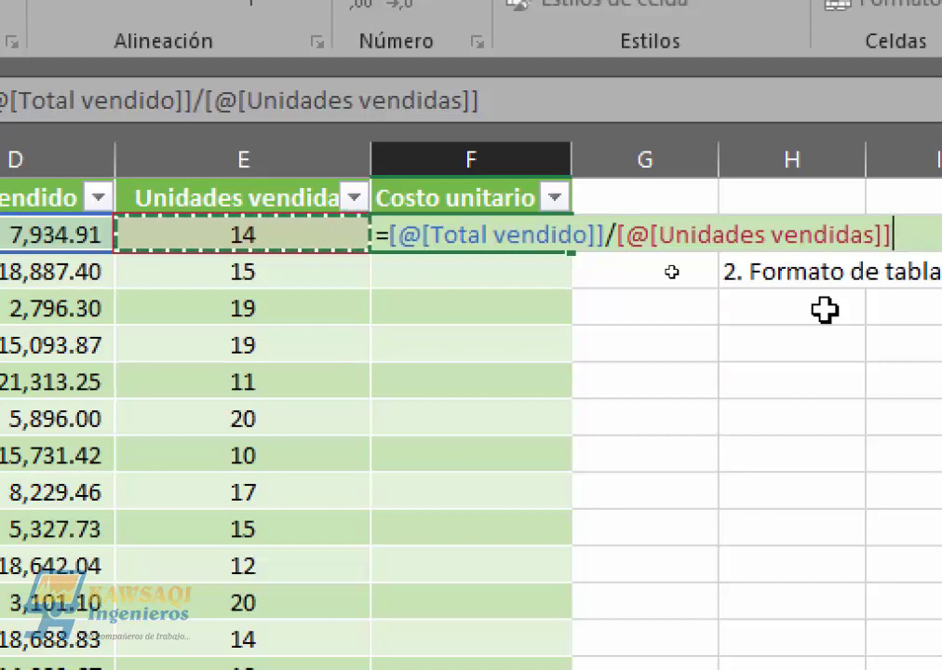
key(Return)
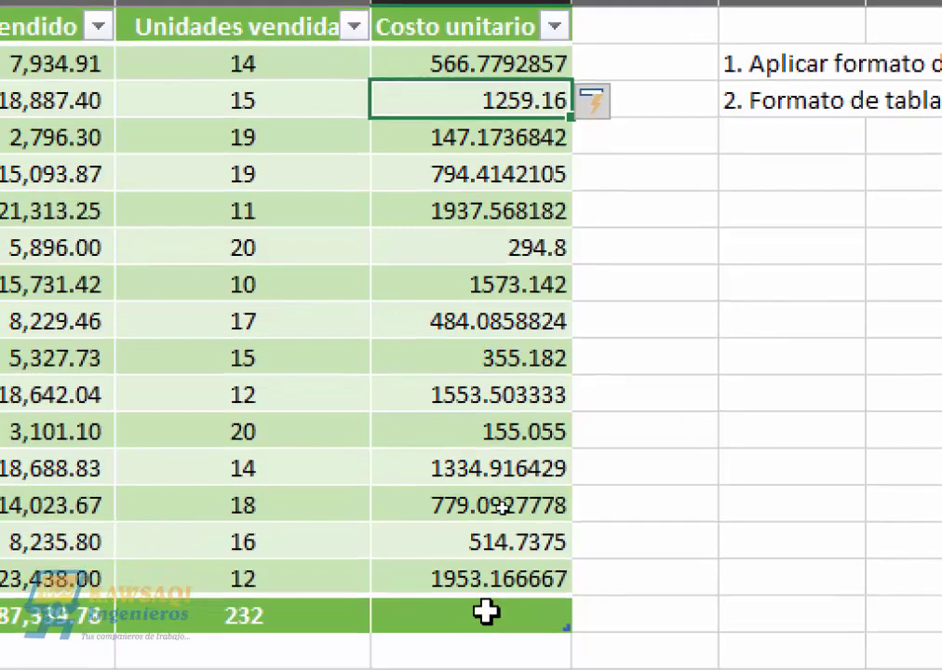
Set the totals row cell of the Costo unitario column to the Suma function
click(486, 612)
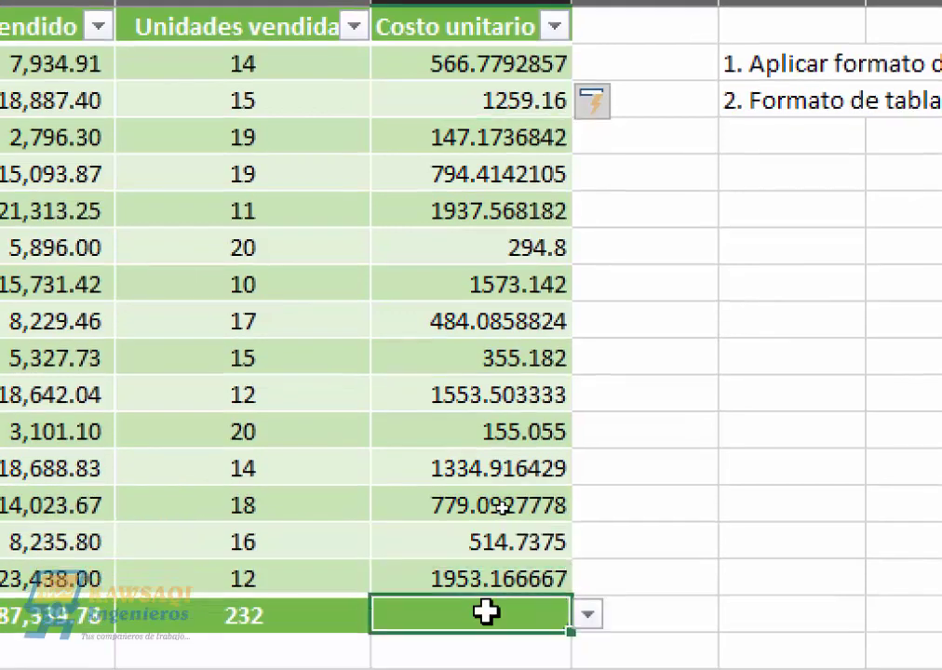
click(591, 618)
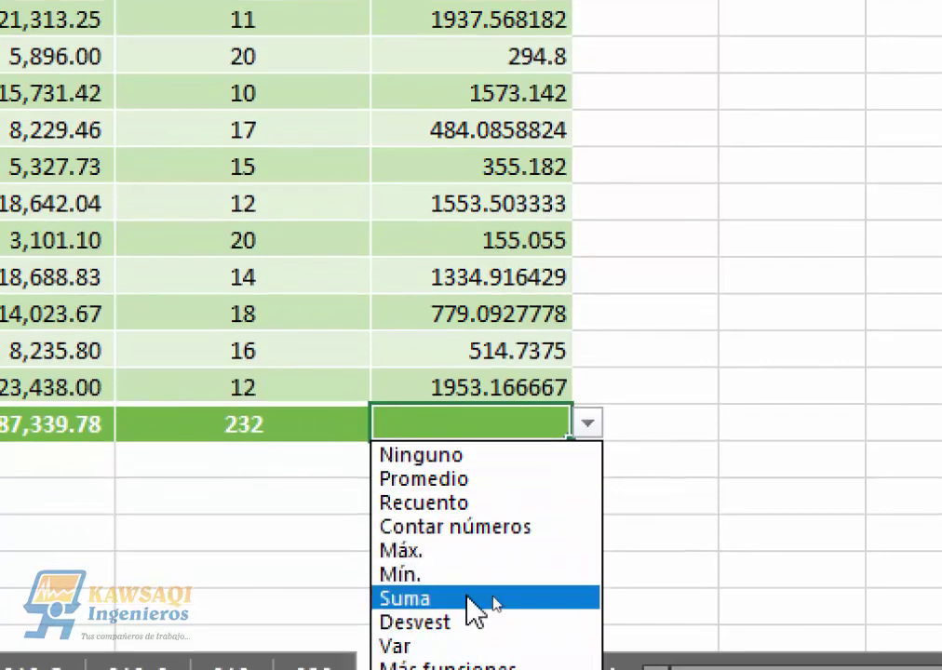
click(469, 598)
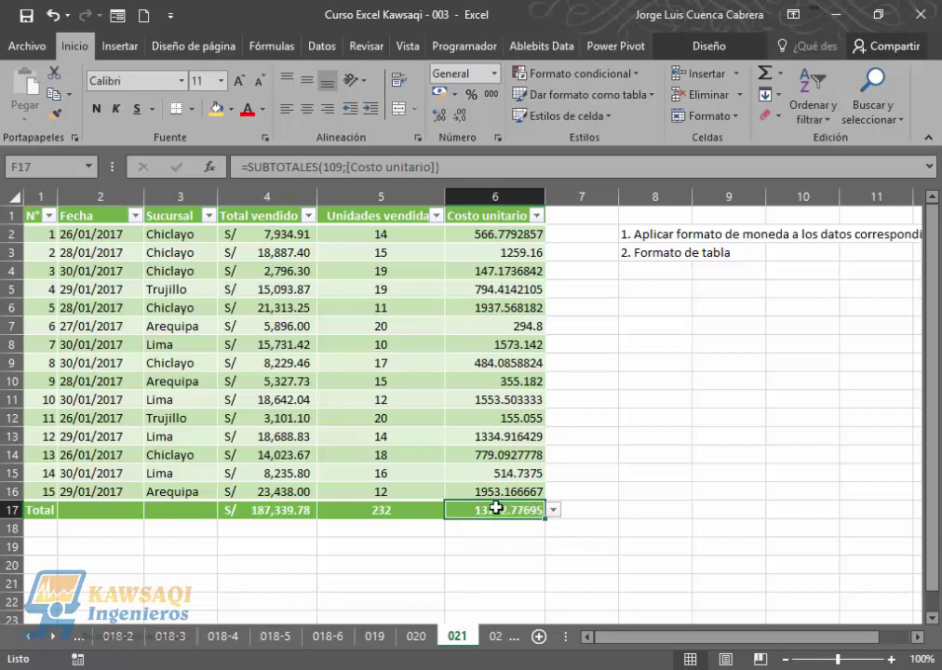
Try the Promedio and Máx. functions in the Costo unitario total, and set it back to Suma
click(553, 511)
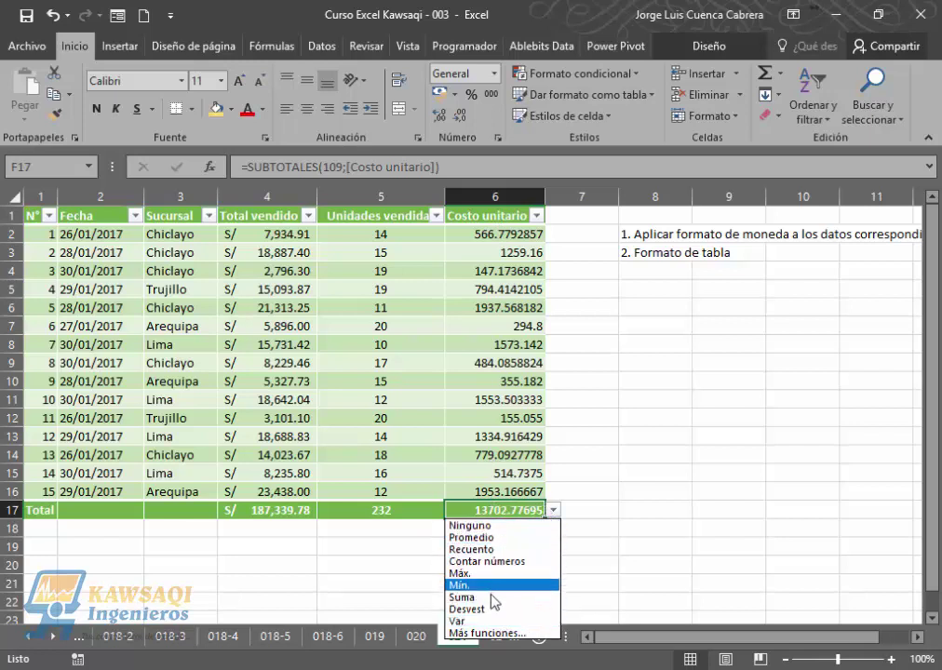
click(499, 540)
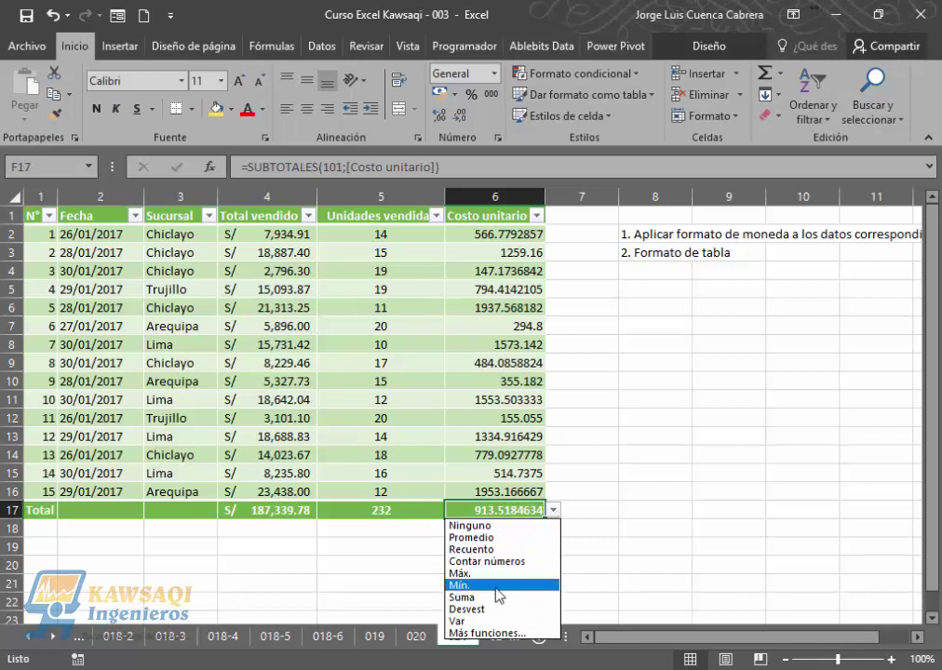
click(490, 573)
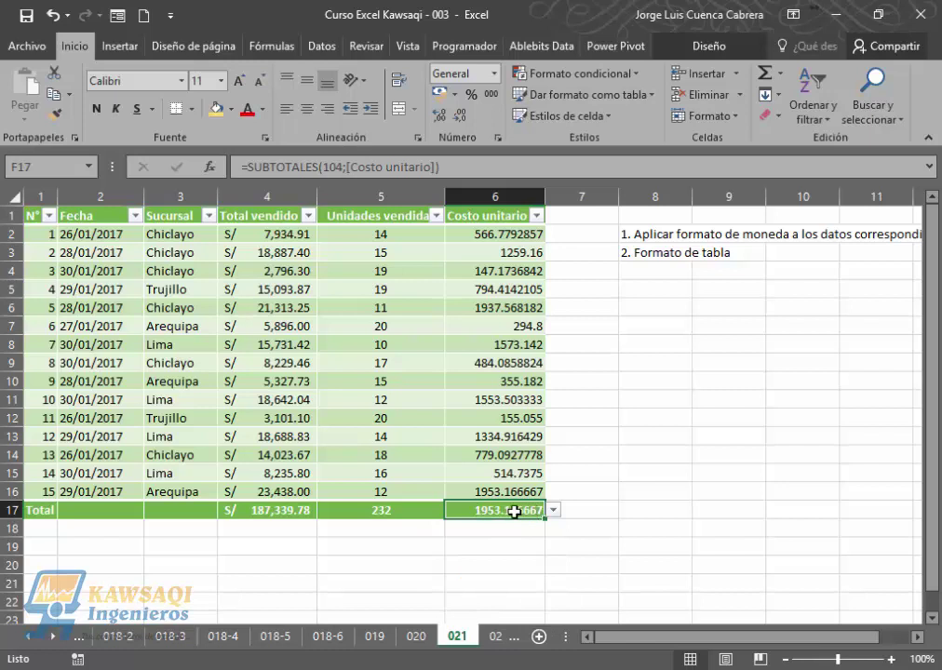
click(556, 512)
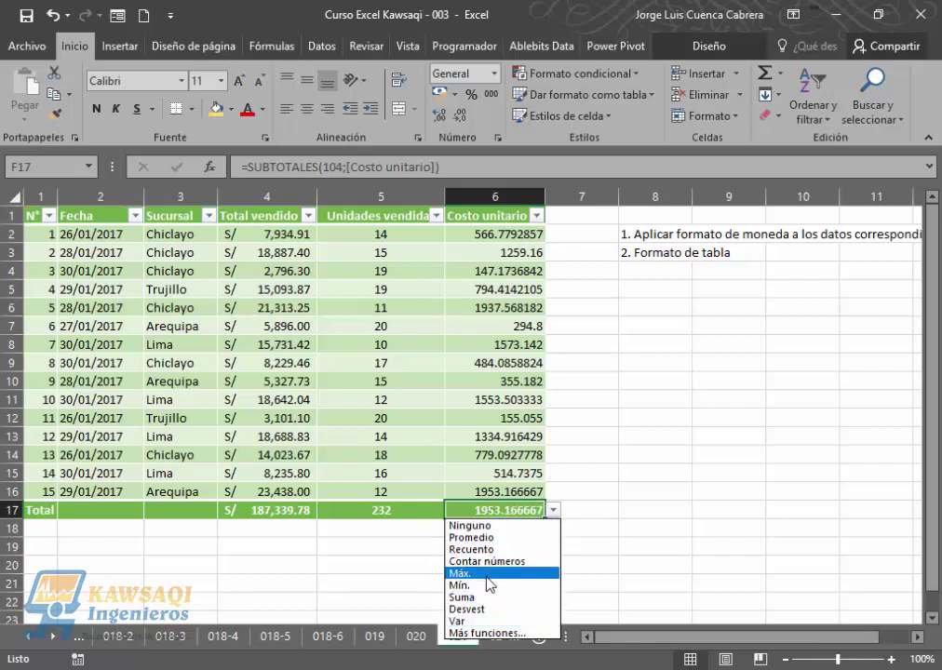
click(484, 607)
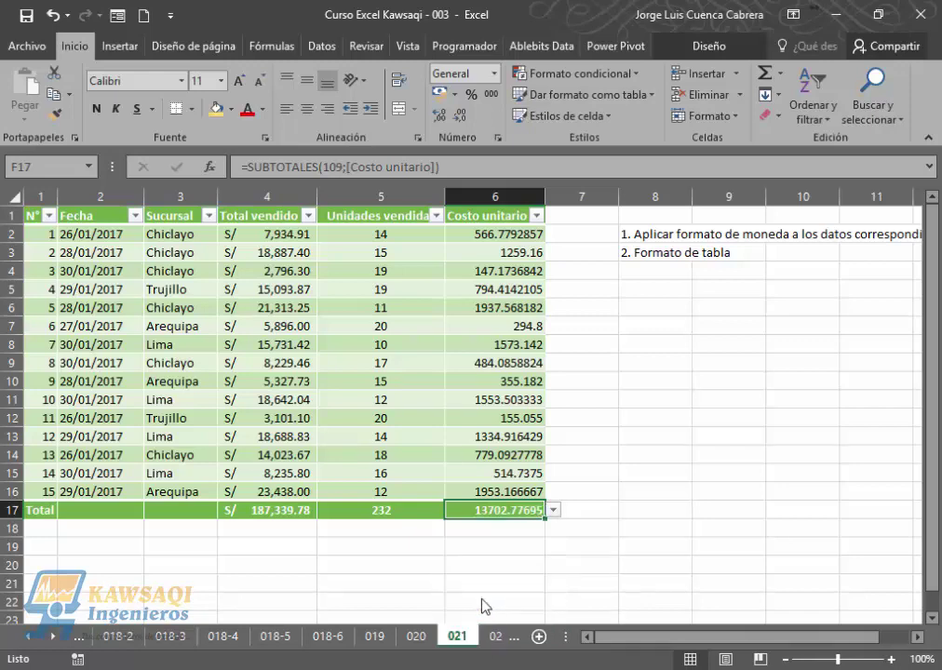
Extend the table by five rows so its totals row lands on row 22, and check the Costo unitario cells of the added rows
click(411, 510)
click(415, 437)
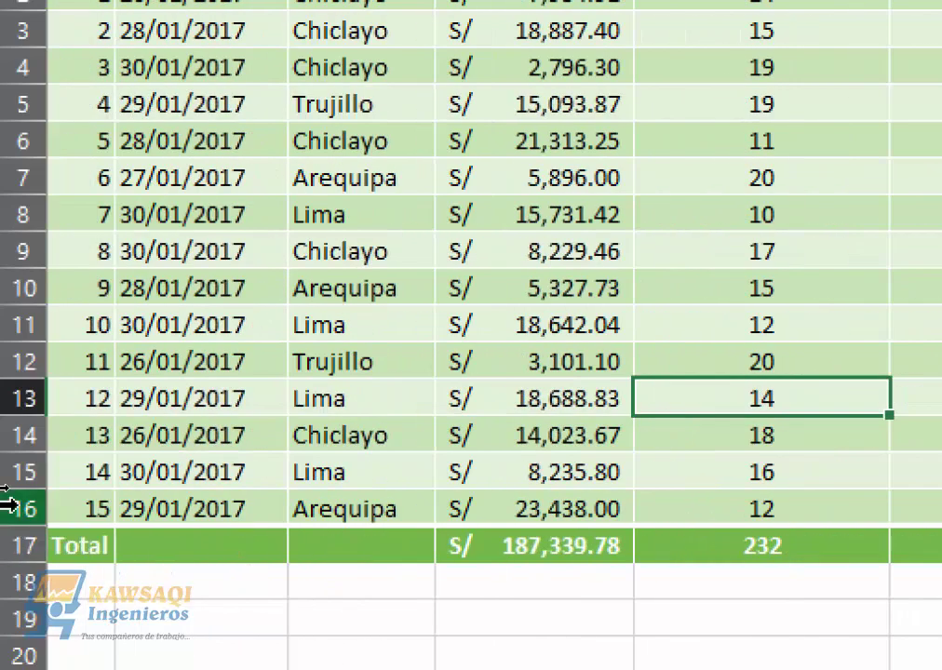
click(10, 505)
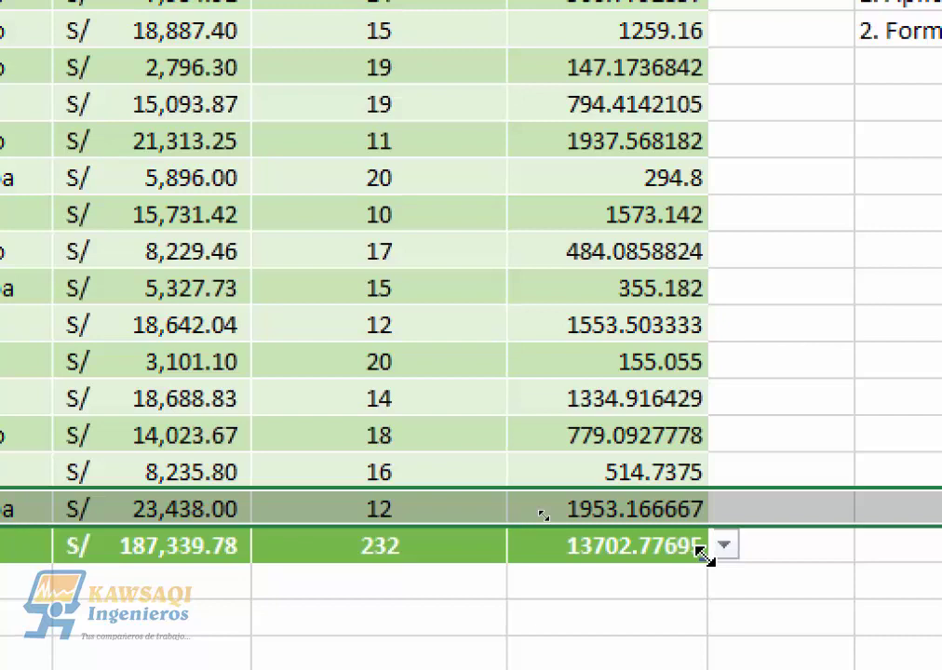
drag(705, 556, 691, 669)
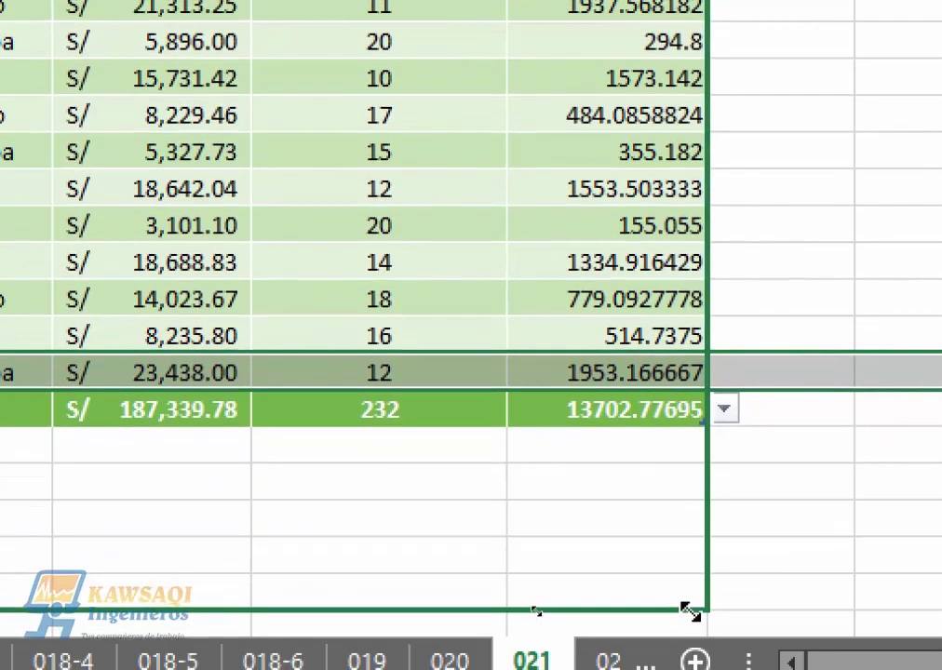
drag(690, 611, 690, 611)
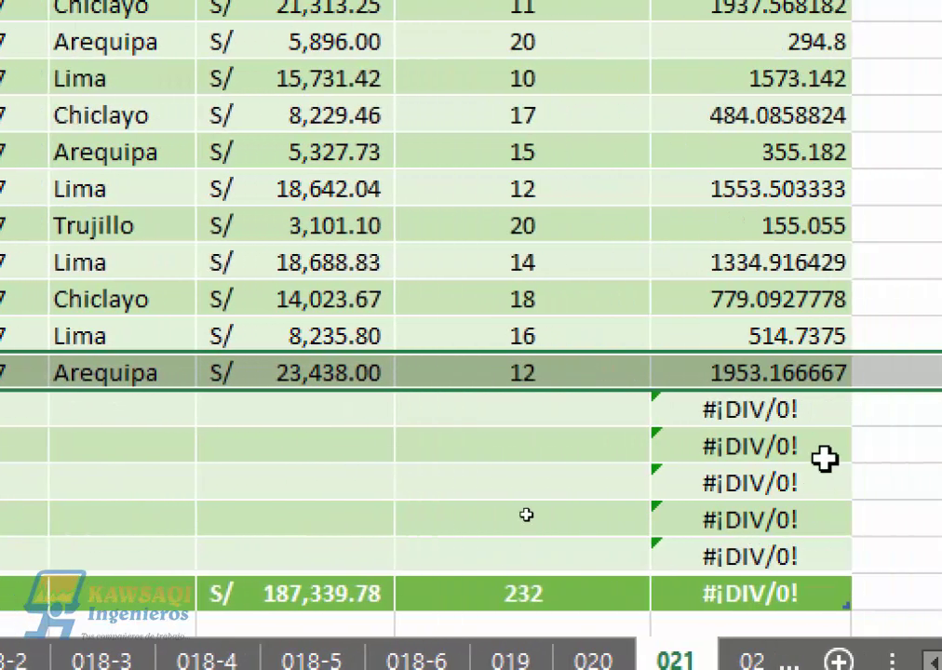
click(750, 415)
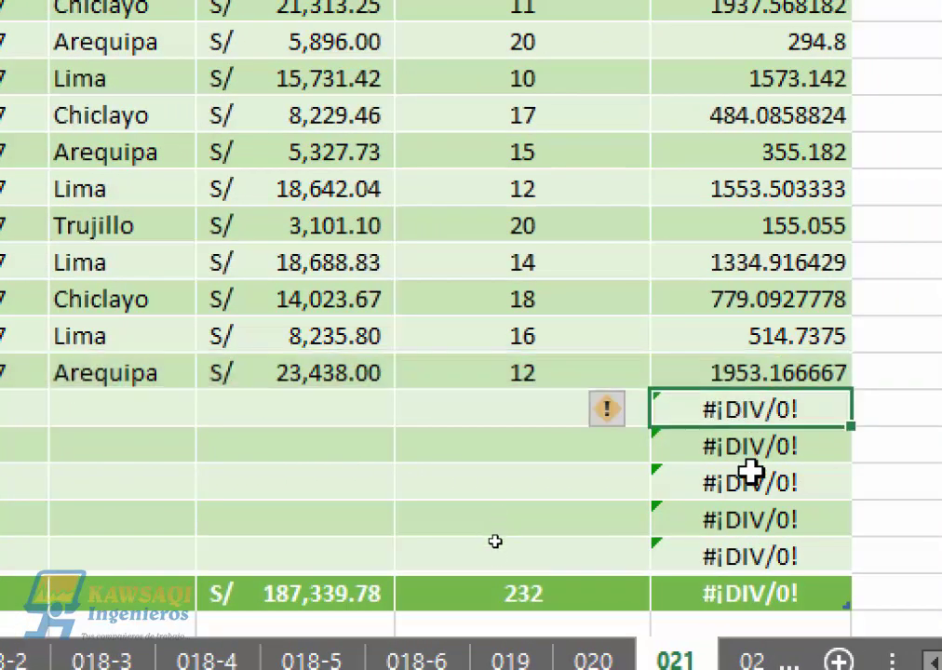
click(754, 517)
click(750, 555)
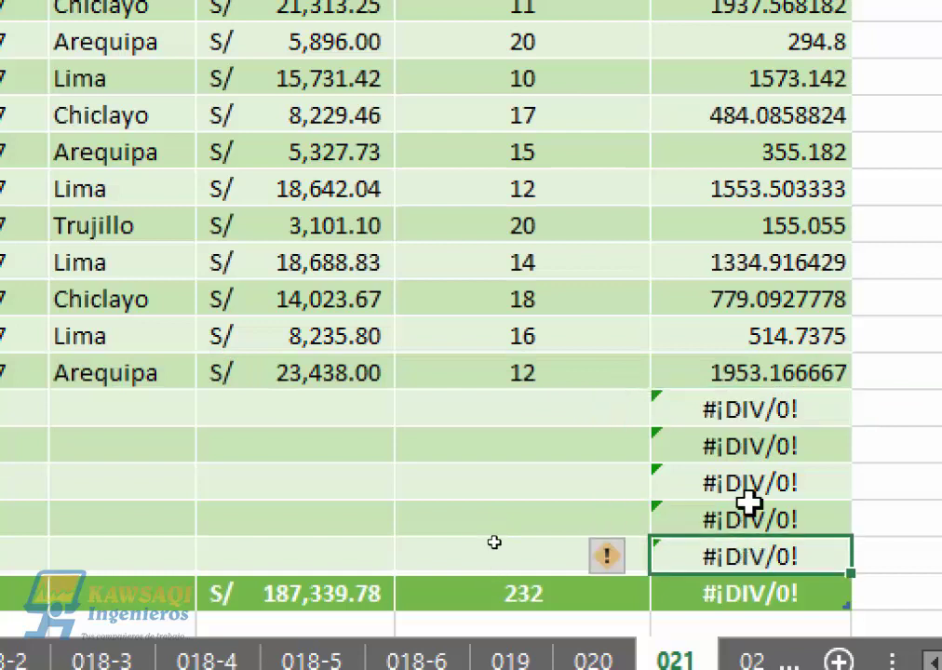
click(750, 410)
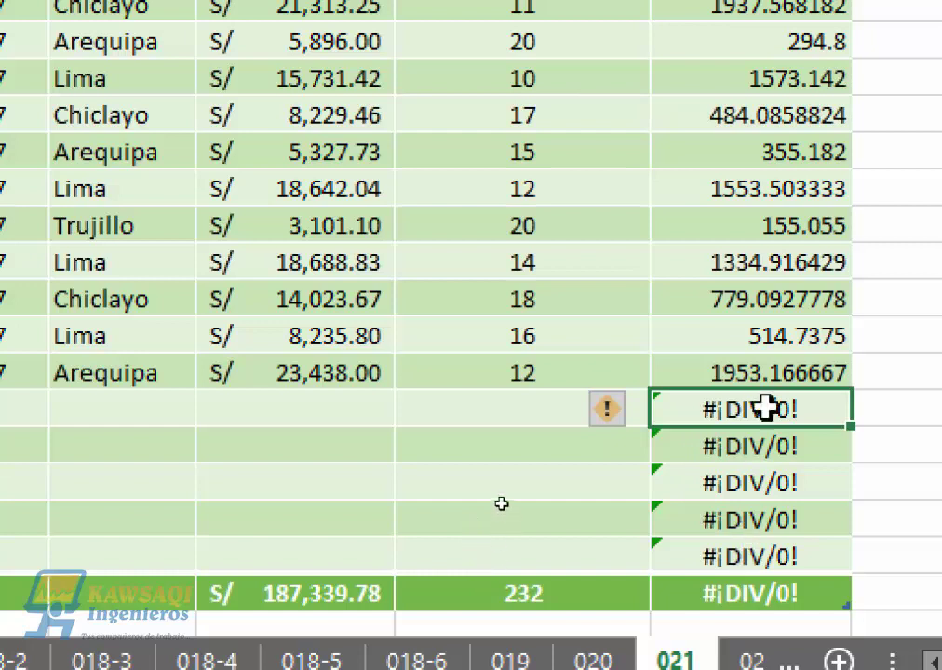
click(510, 556)
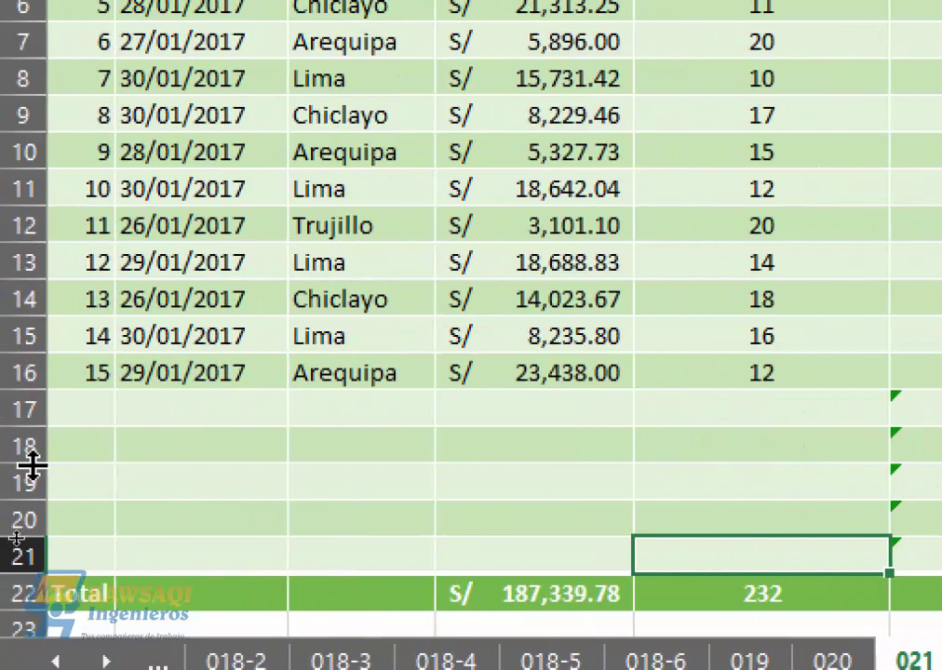
Number the added rows 16 to 20 in the N° column, and undo both the numbering and the table extension
click(99, 413)
text(16)
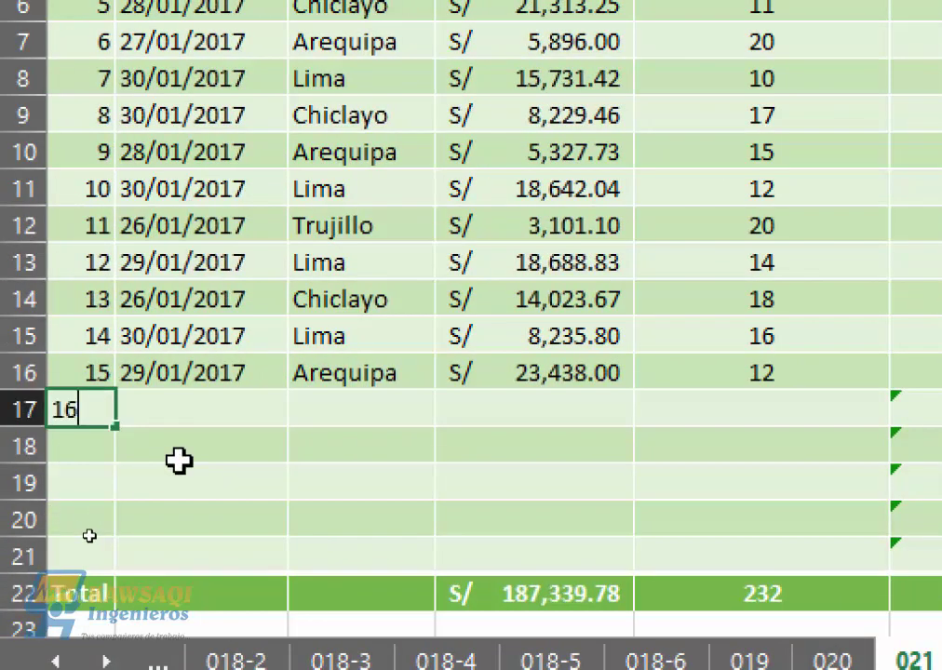
key(Return)
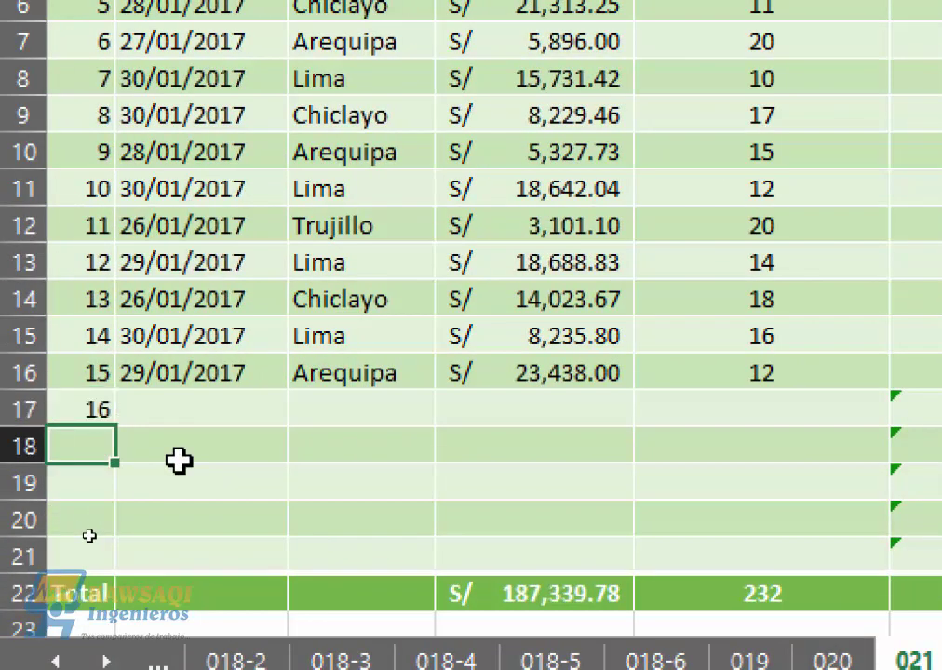
text(17)
key(Up)
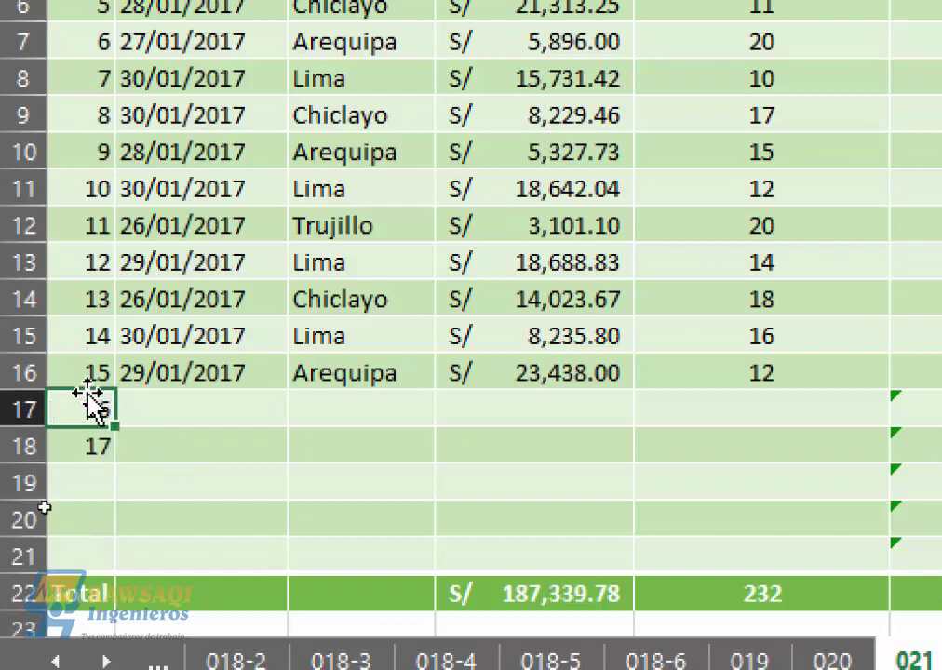
drag(91, 409, 110, 573)
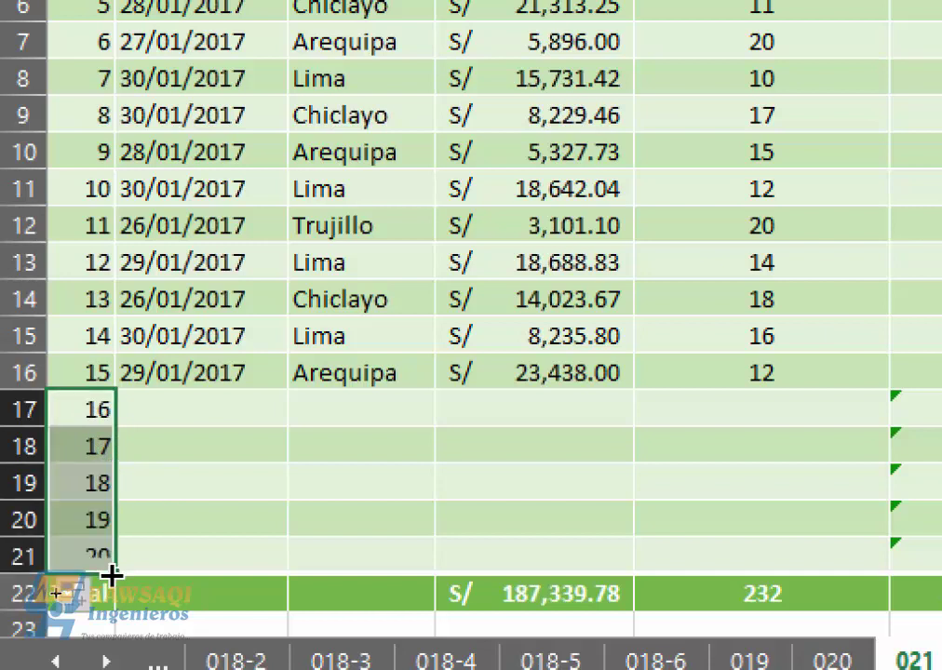
click(223, 410)
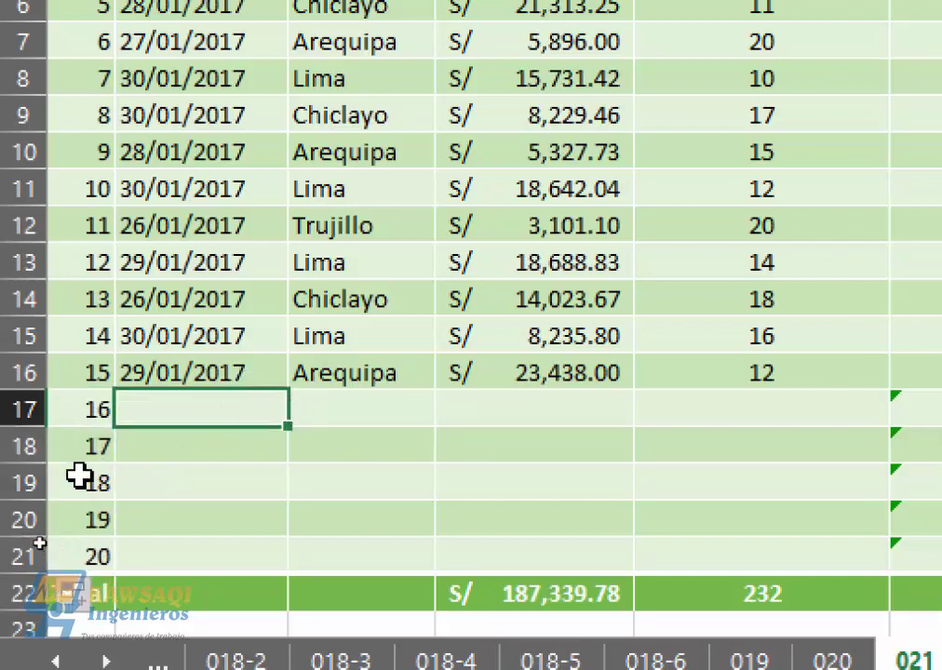
key(ctrl+z)
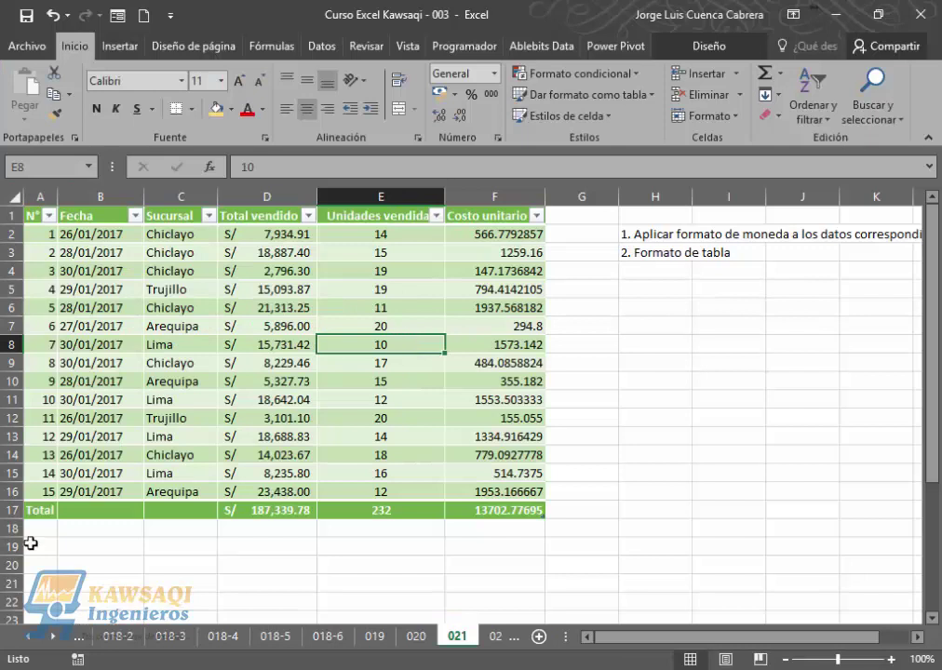
Insert a slicer (Segmentación de datos) for the table's Sucursal field
click(175, 365)
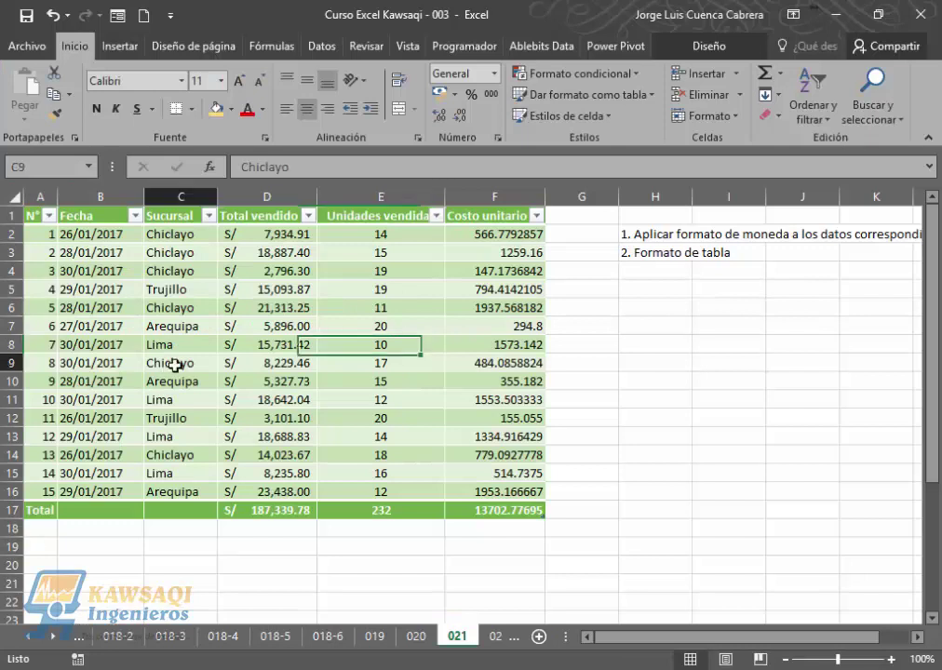
click(718, 46)
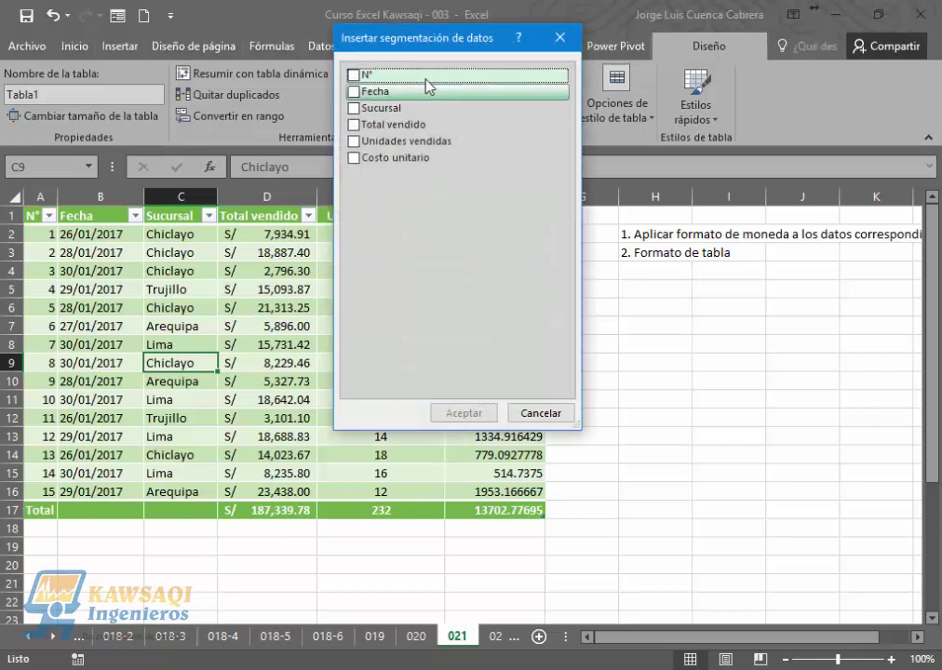
drag(442, 39, 493, 58)
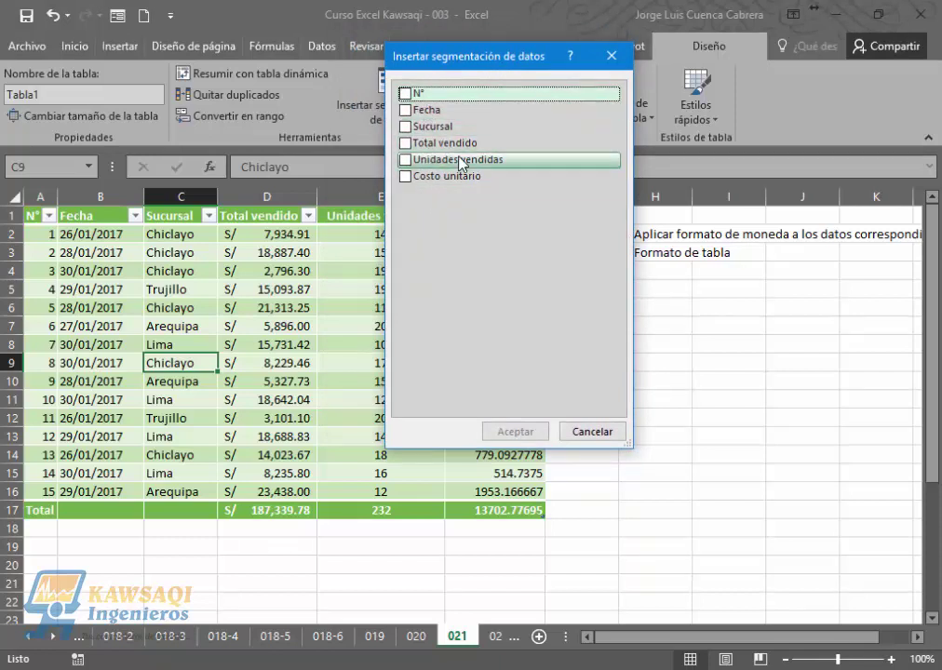
click(407, 128)
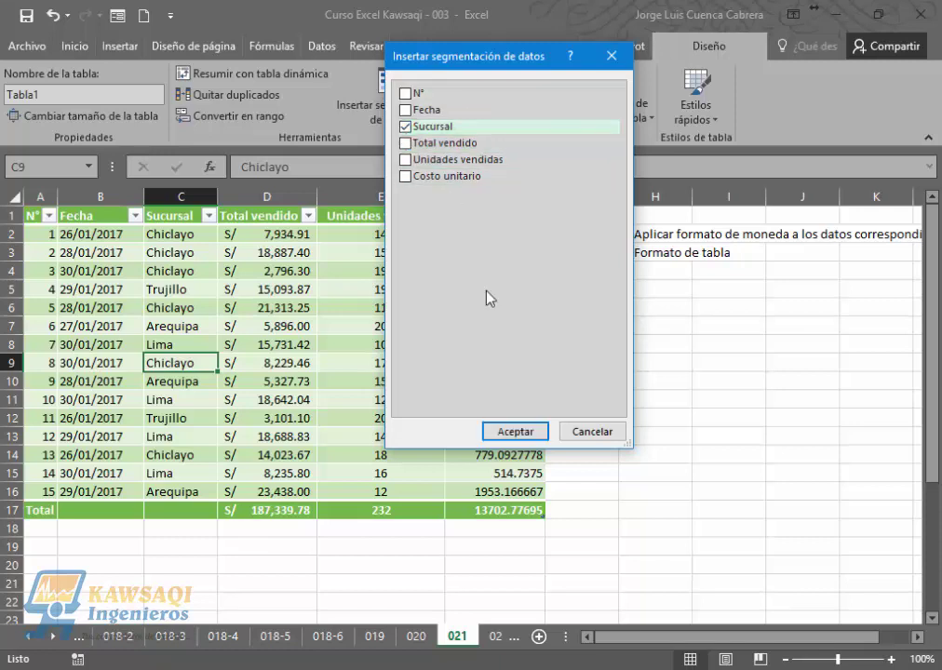
click(516, 432)
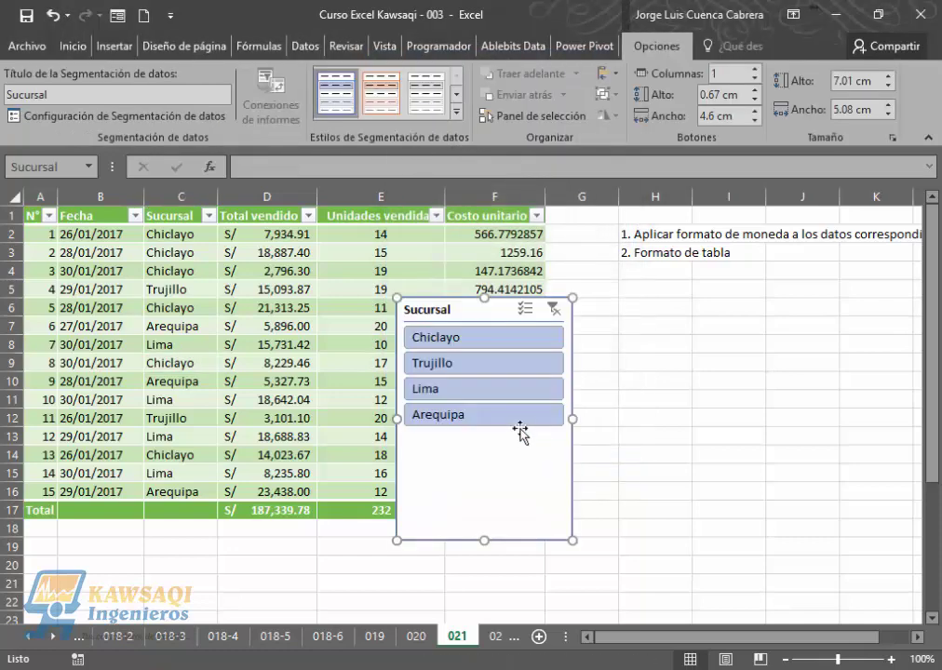
Place the Sucursal slicer over columns G to I with a height of about 4.15 cm, and filter the table to Chiclayo
drag(497, 319, 688, 233)
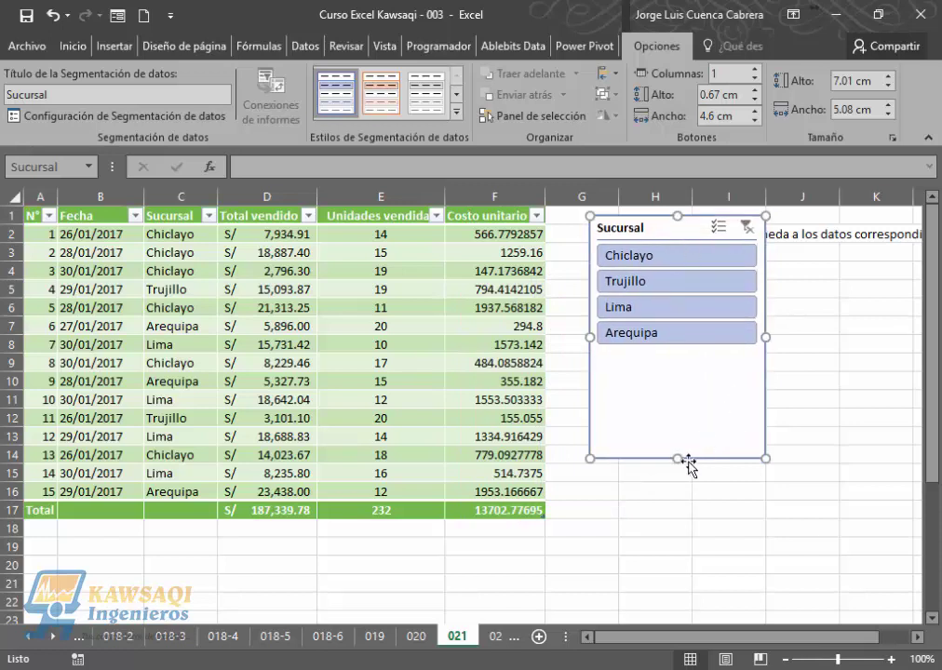
drag(678, 457, 677, 359)
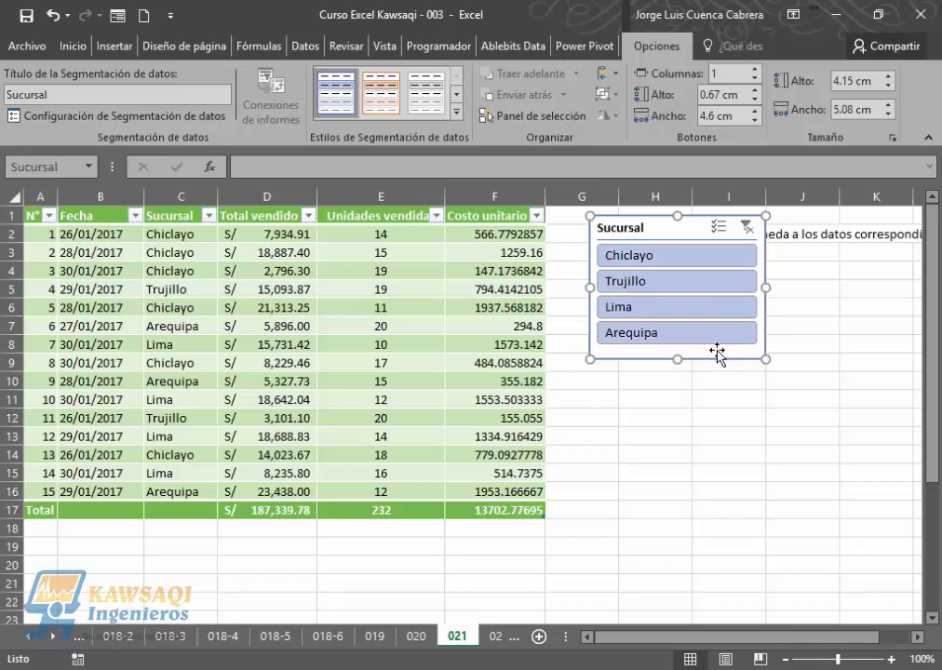
click(700, 267)
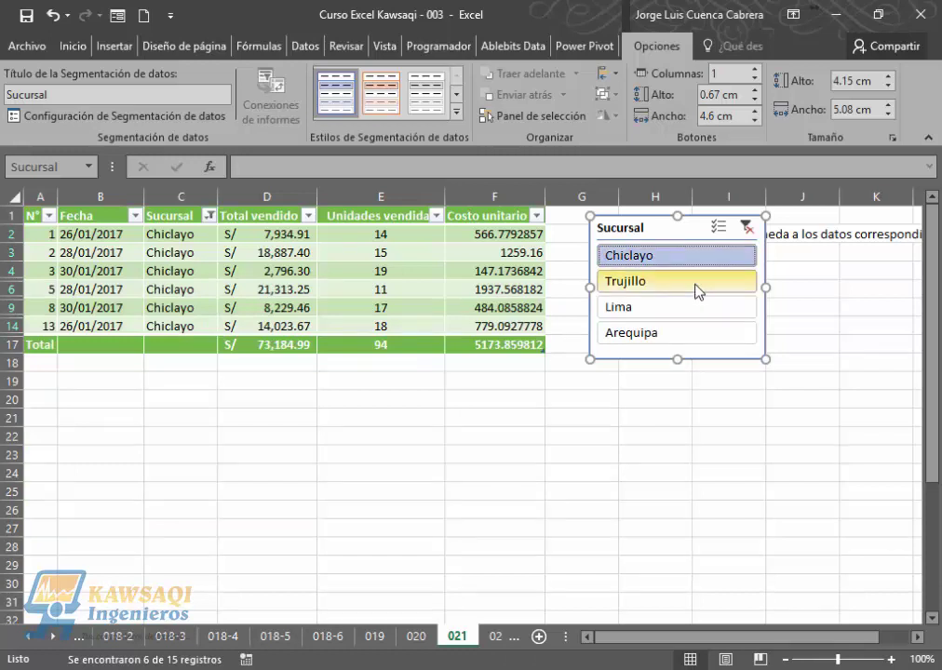
Filter the table one branch at a time through Trujillo, Lima and Arequipa with the Sucursal slicer, going back and forth and ending on Chiclayo
click(699, 290)
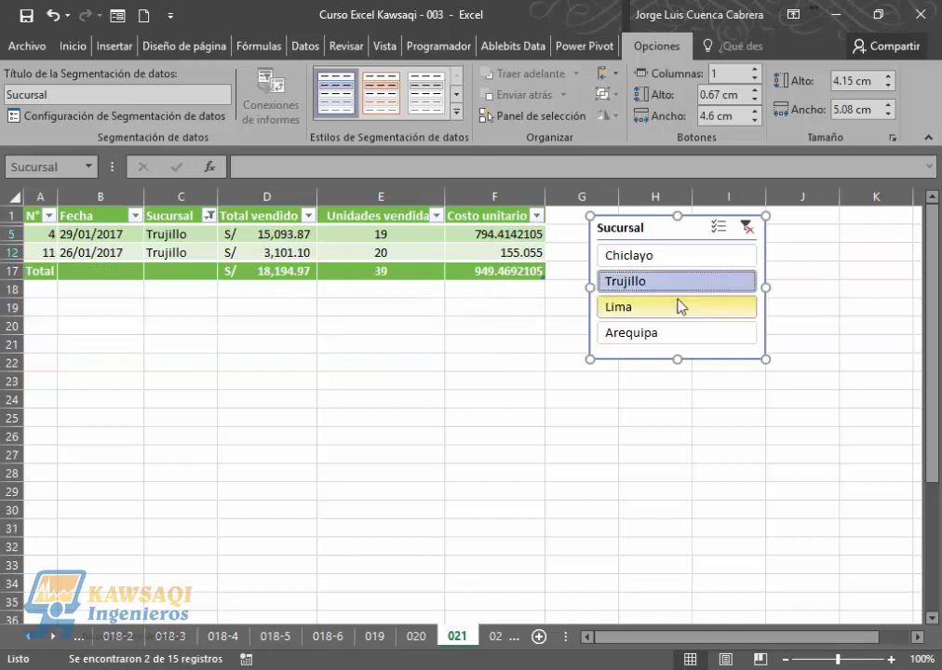
click(675, 317)
click(673, 332)
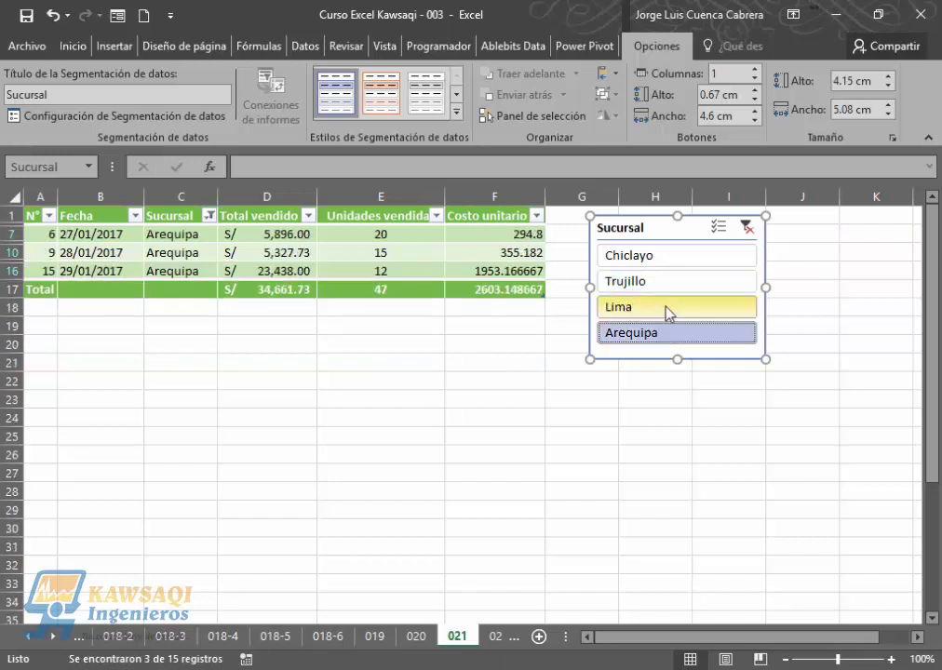
click(665, 311)
click(667, 292)
click(661, 260)
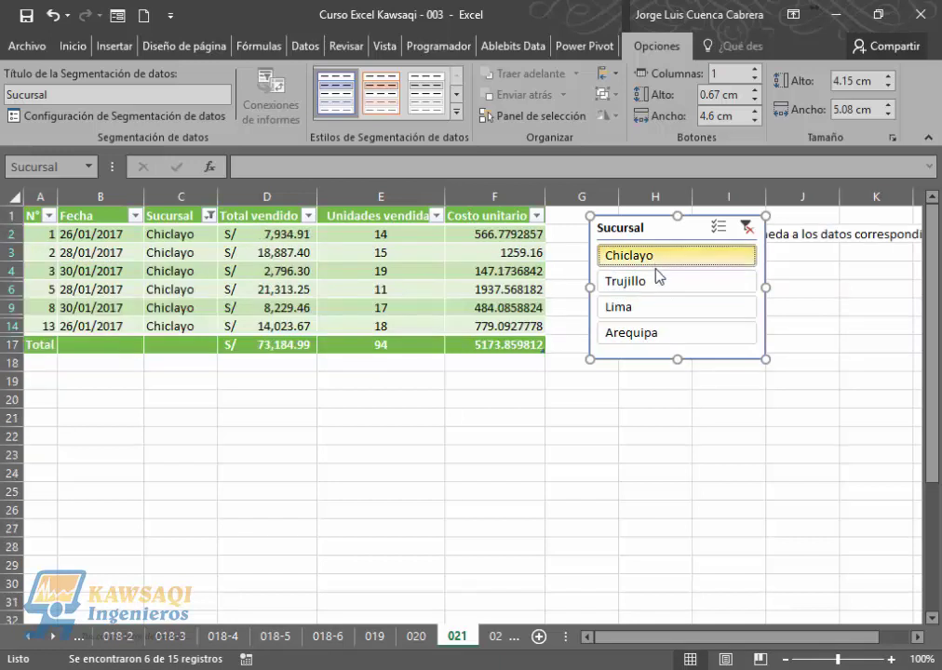
click(658, 289)
click(658, 308)
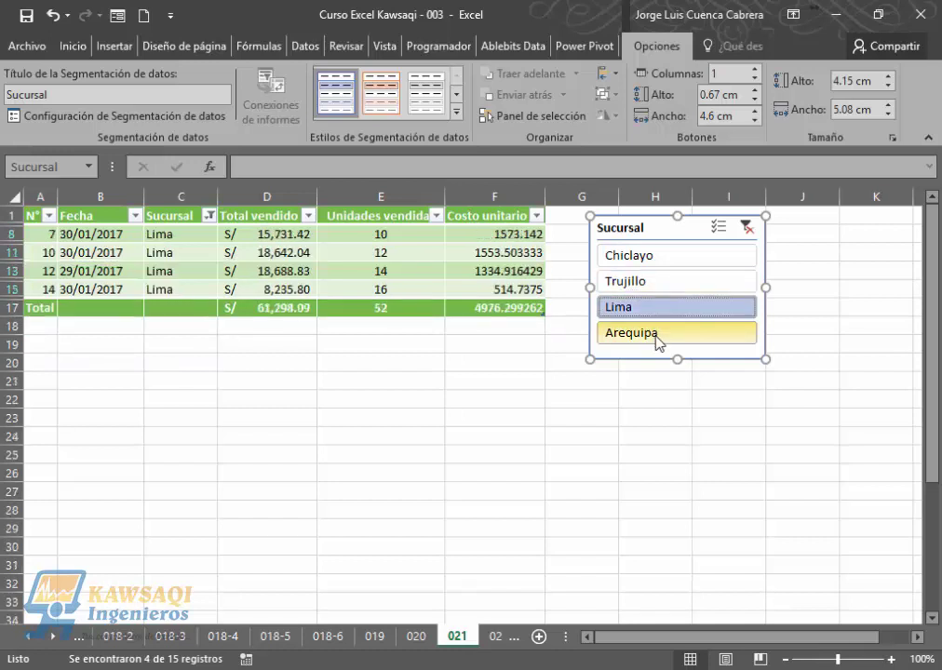
click(658, 339)
click(656, 312)
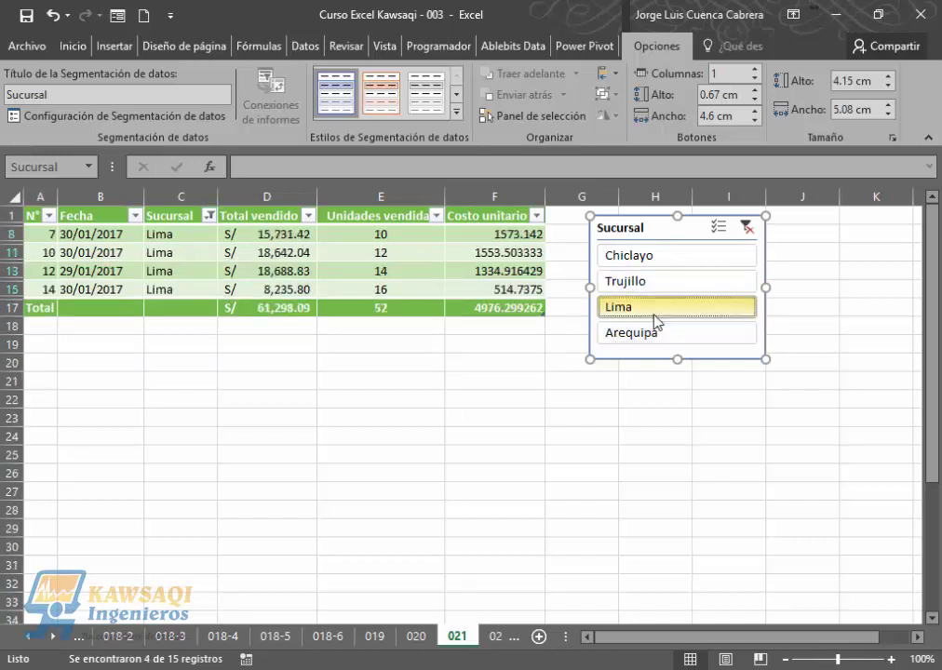
click(653, 281)
click(652, 264)
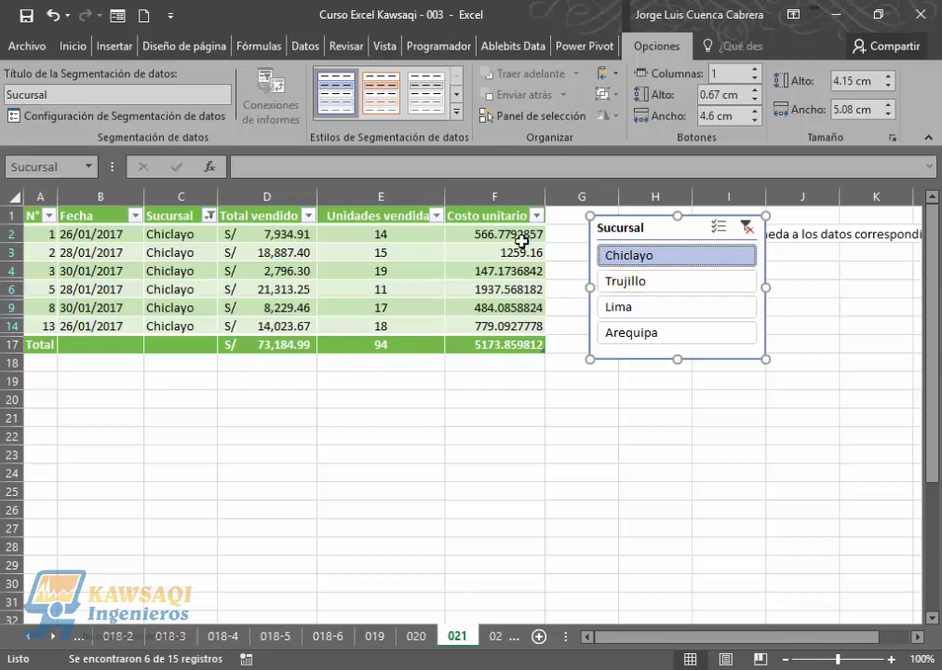
Examine which branch is checked in the Sucursal column's filter list, and close the list without changing the filter
click(210, 215)
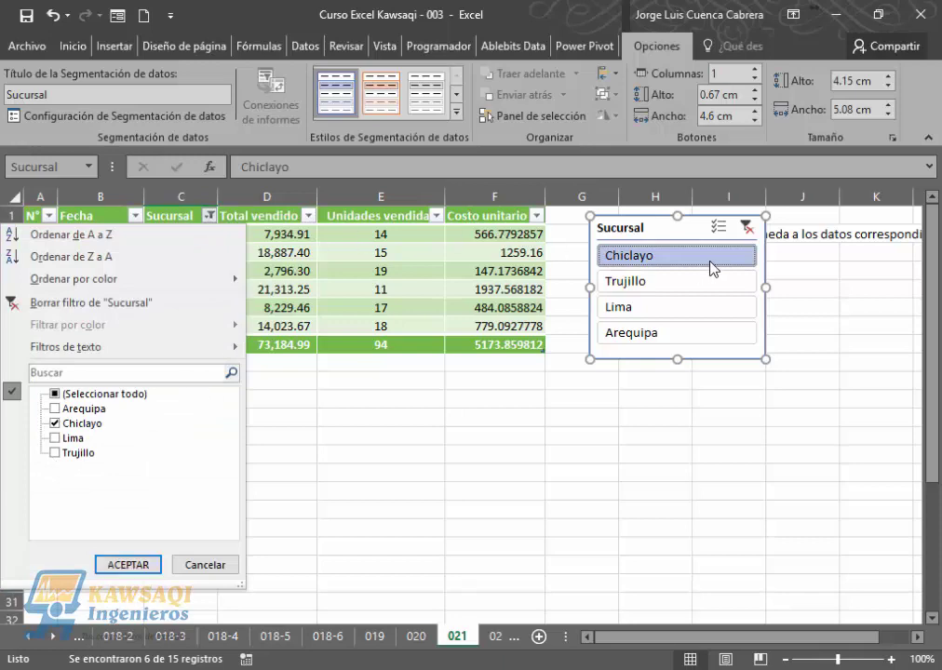
click(677, 261)
click(677, 223)
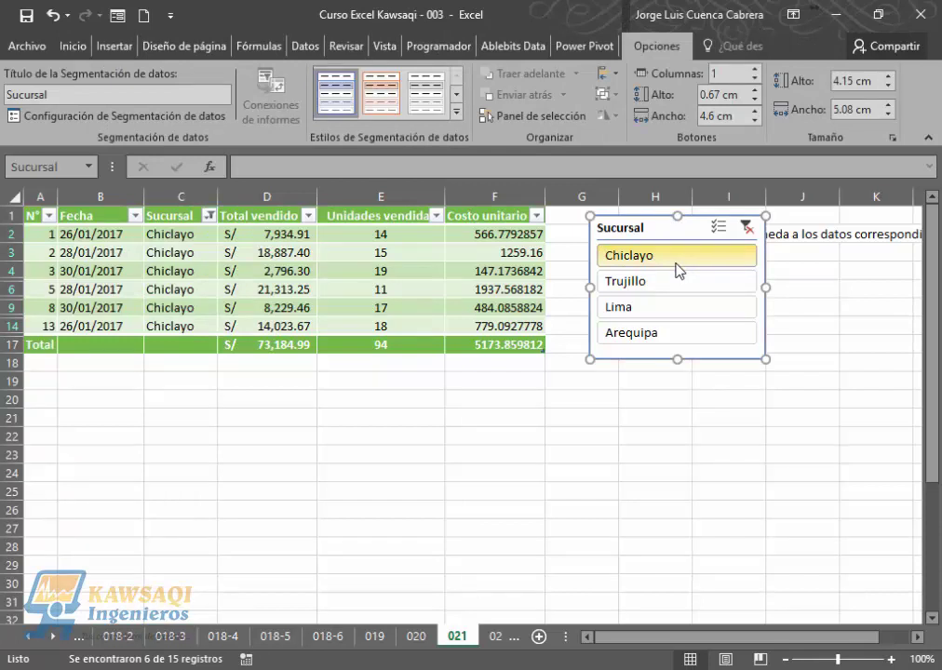
Switch the slicer filter through Trujillo, Lima and Arequipa, and return it to Chiclayo
click(656, 283)
click(660, 309)
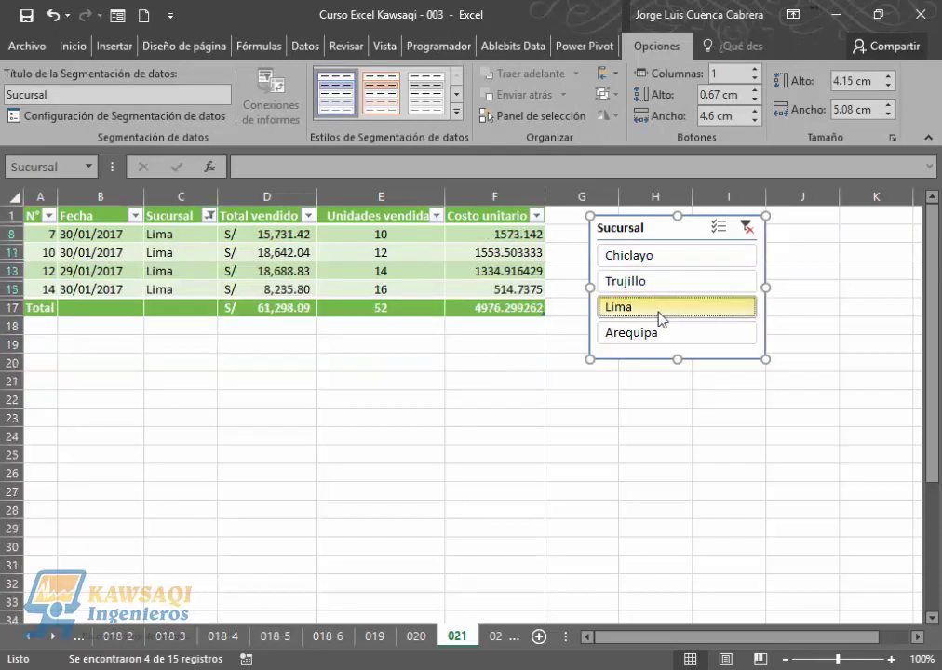
click(659, 333)
click(670, 260)
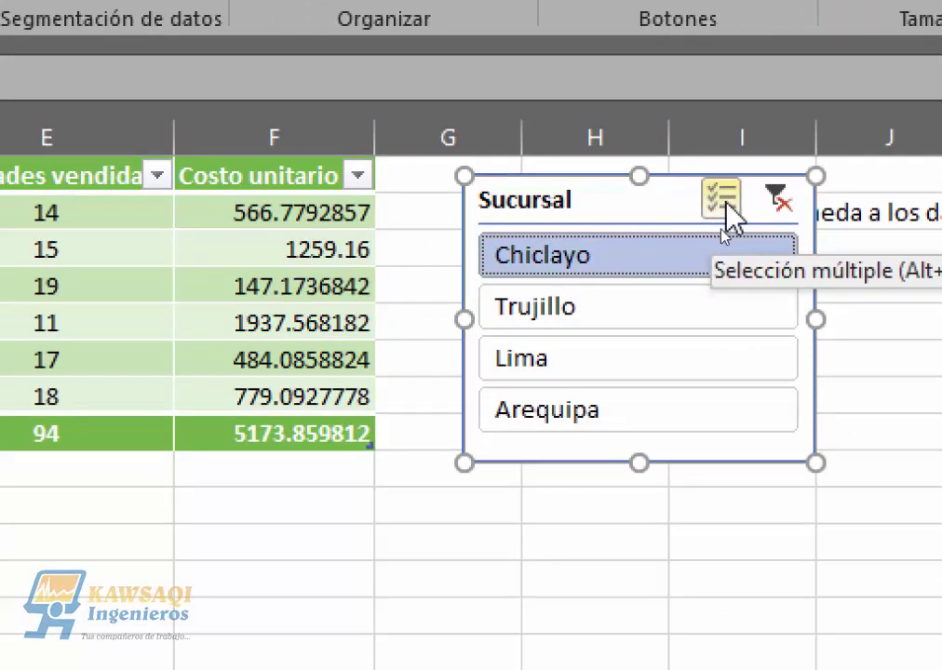
Enable multiple selection in the Sucursal slicer, add Lima, Trujillo and Arequipa to Chiclayo, and deselect Lima and Trujillo
click(726, 206)
click(572, 382)
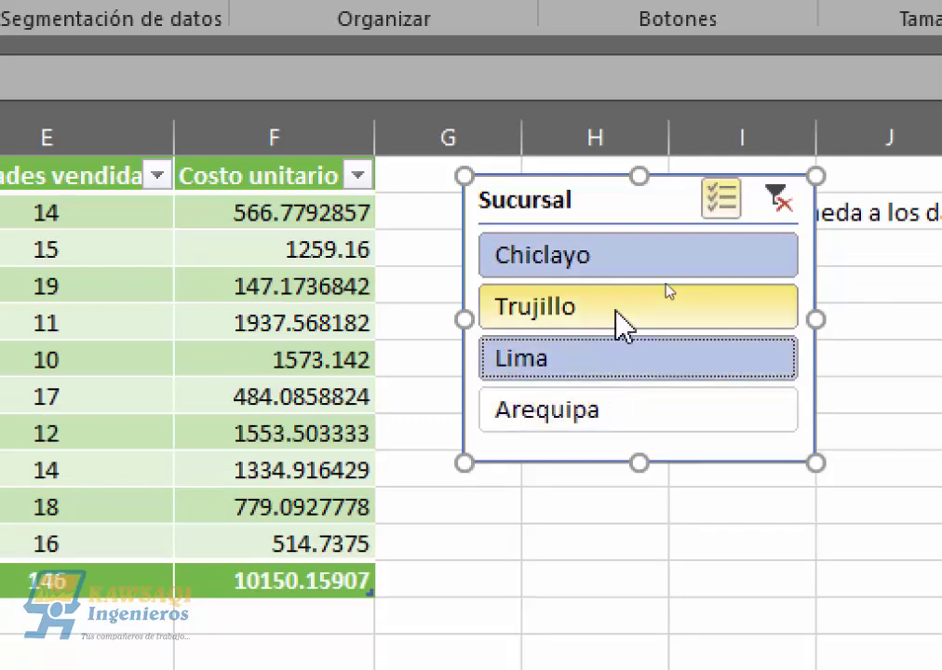
click(624, 322)
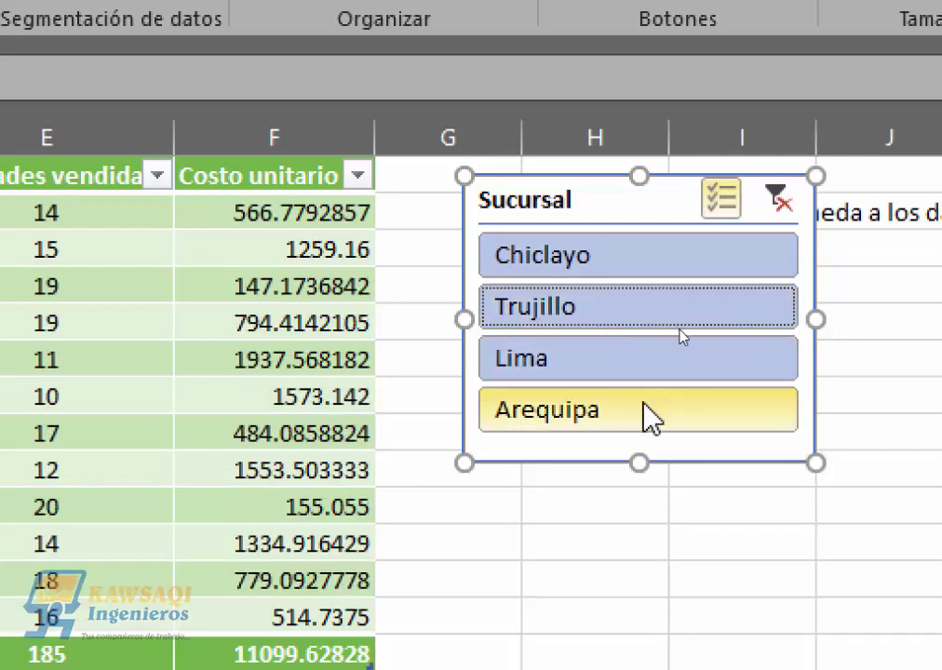
click(648, 412)
click(634, 360)
click(646, 327)
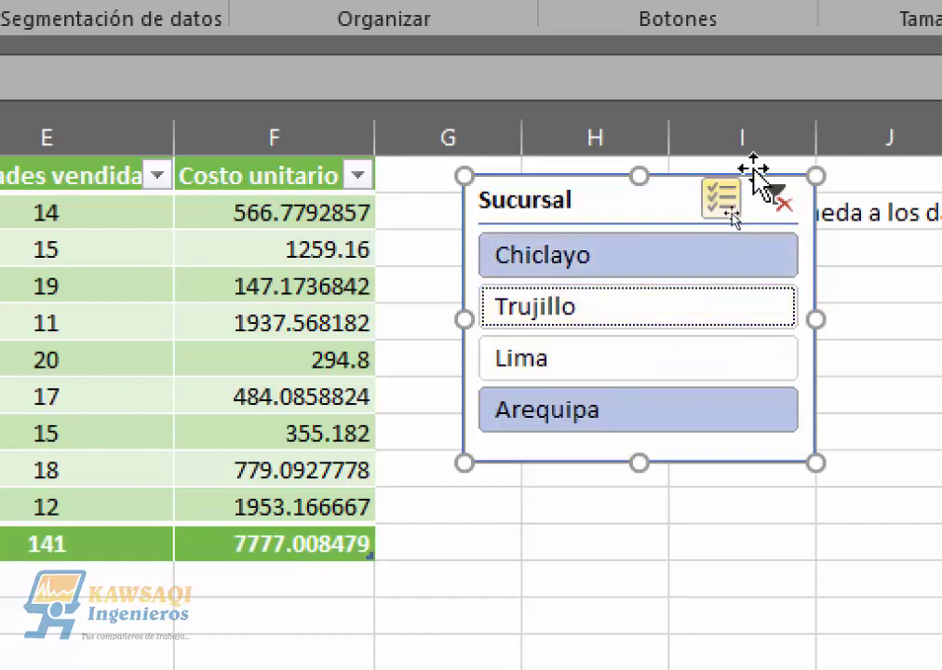
Turn off the slicer's multiple selection and filter the table by single branches, starting with Chiclayo and ending on Trujillo
click(596, 268)
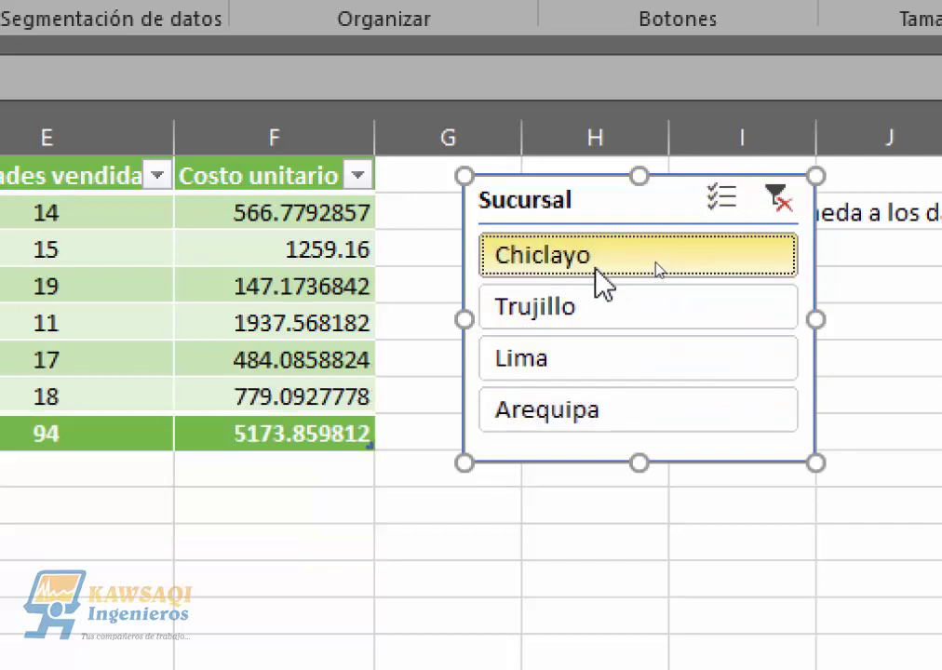
click(607, 362)
click(617, 410)
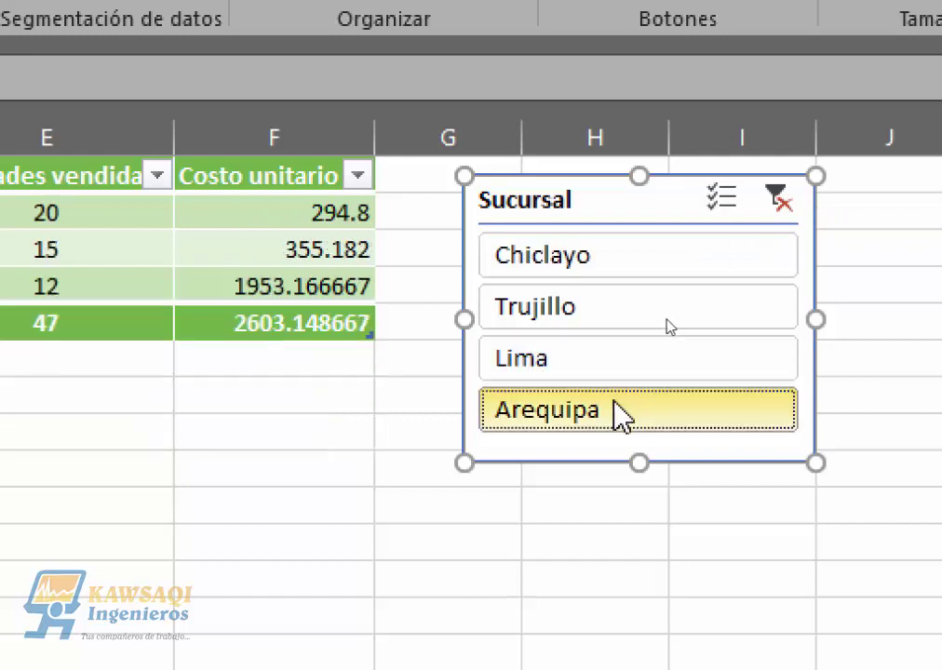
click(621, 290)
click(621, 244)
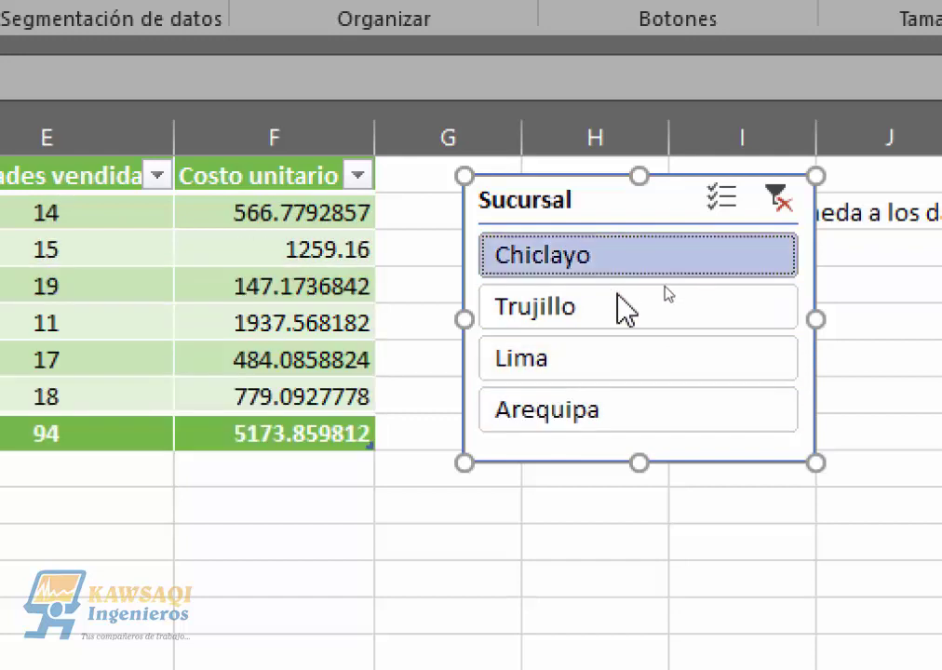
click(604, 365)
click(610, 412)
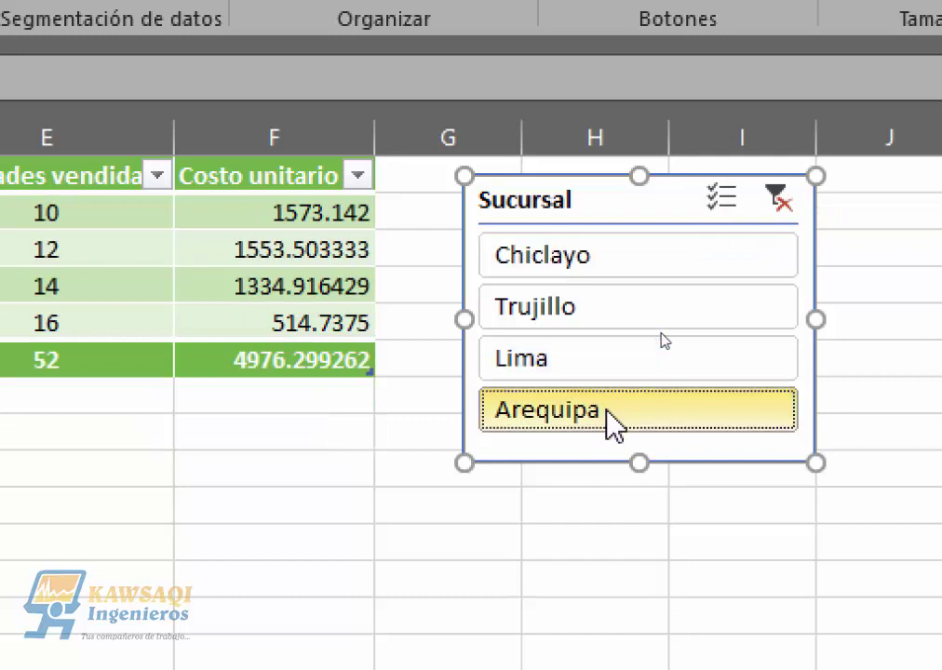
click(610, 371)
click(610, 321)
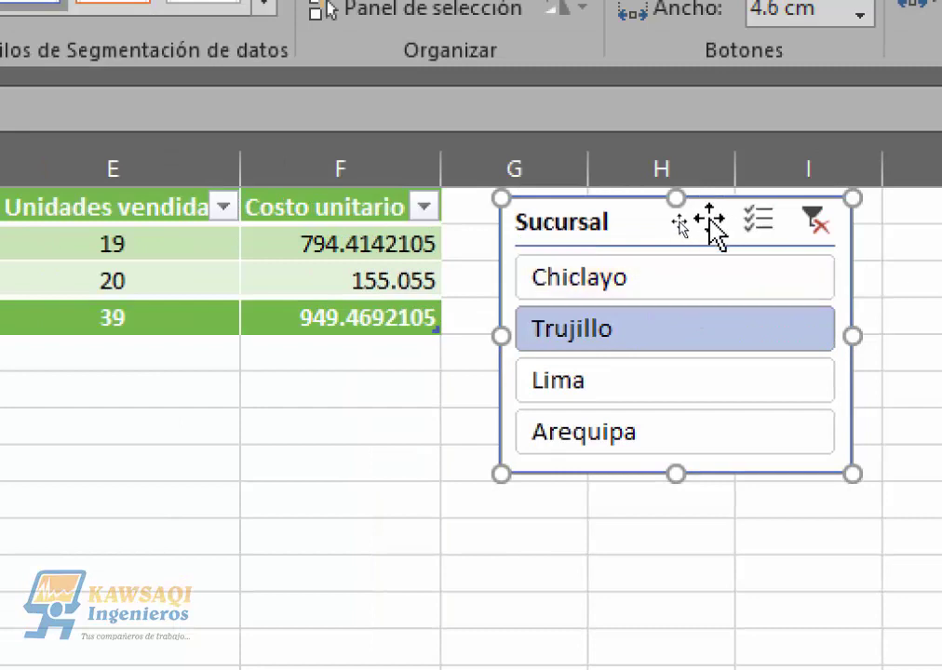
Filter the table to Chiclayo, Lima and Trujillo in turn, and clear the slicer's filter so every branch is selected
click(620, 287)
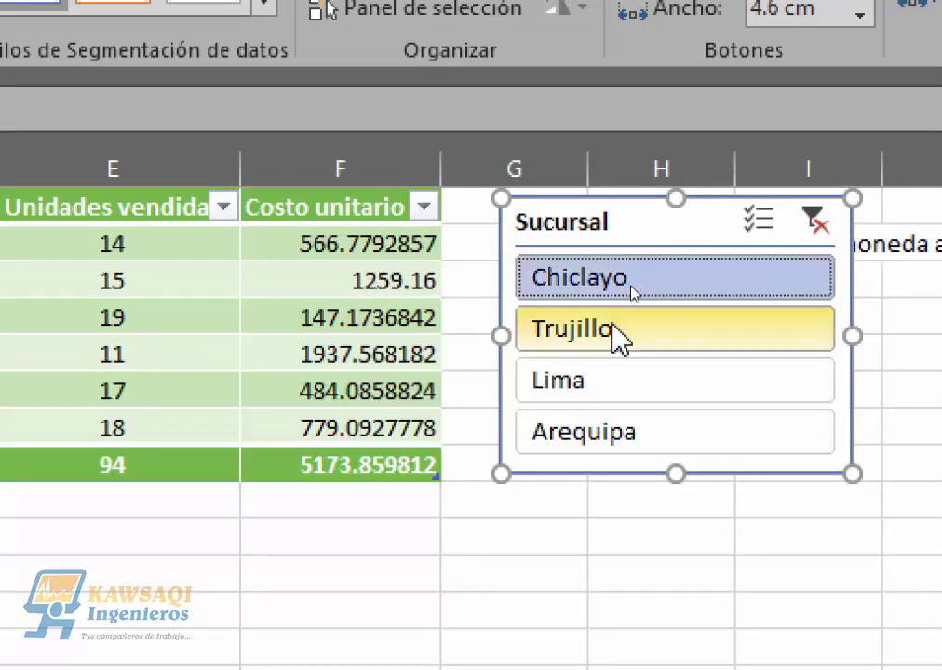
click(623, 391)
click(626, 347)
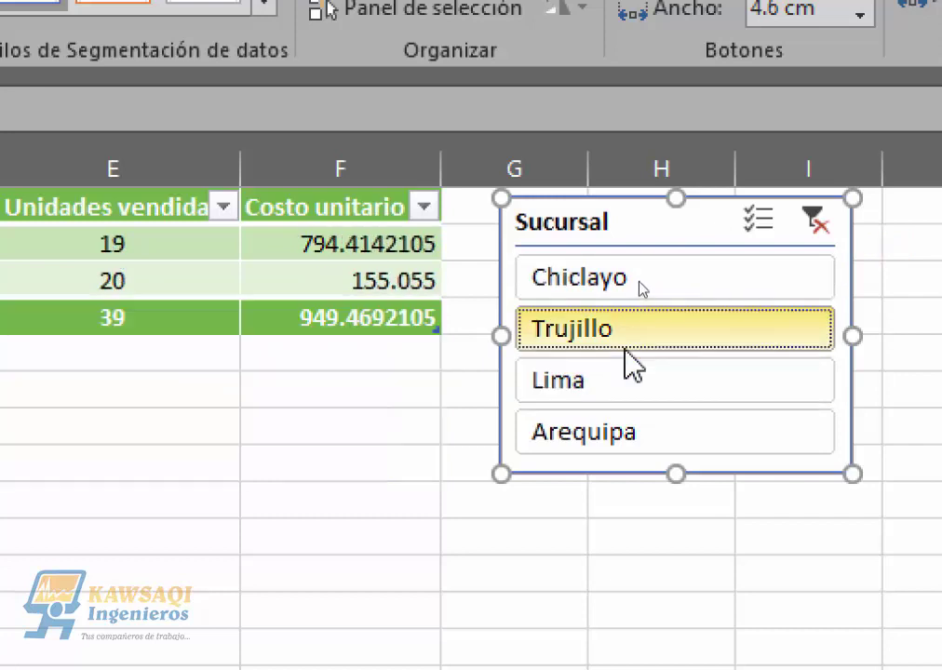
click(819, 228)
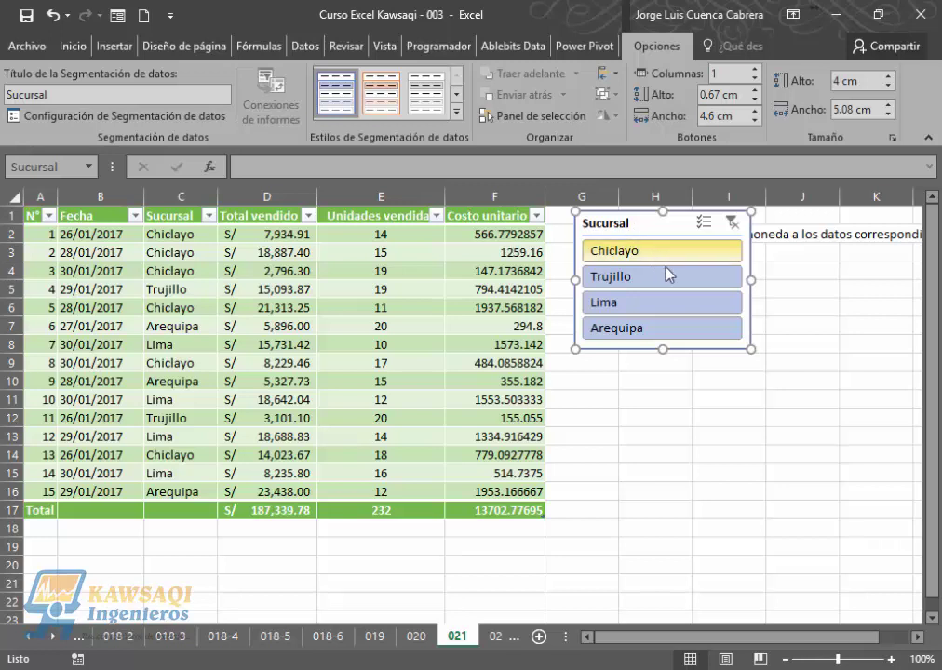
Place the Sucursal slicer just beside column F and arrange its buttons in 2 columns with a slicer height of about 2.62 cm
drag(650, 226, 625, 228)
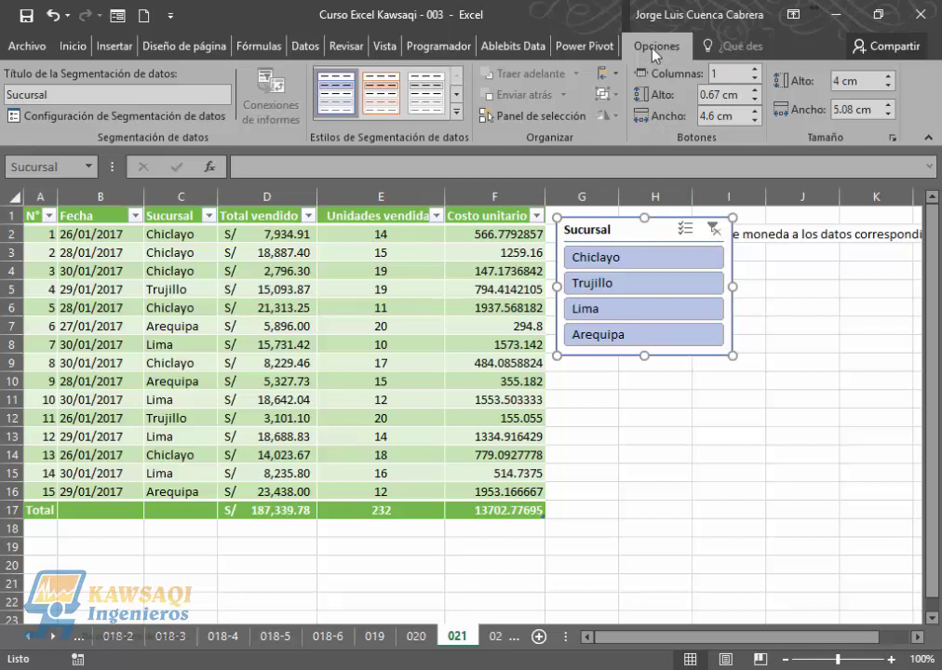
click(756, 69)
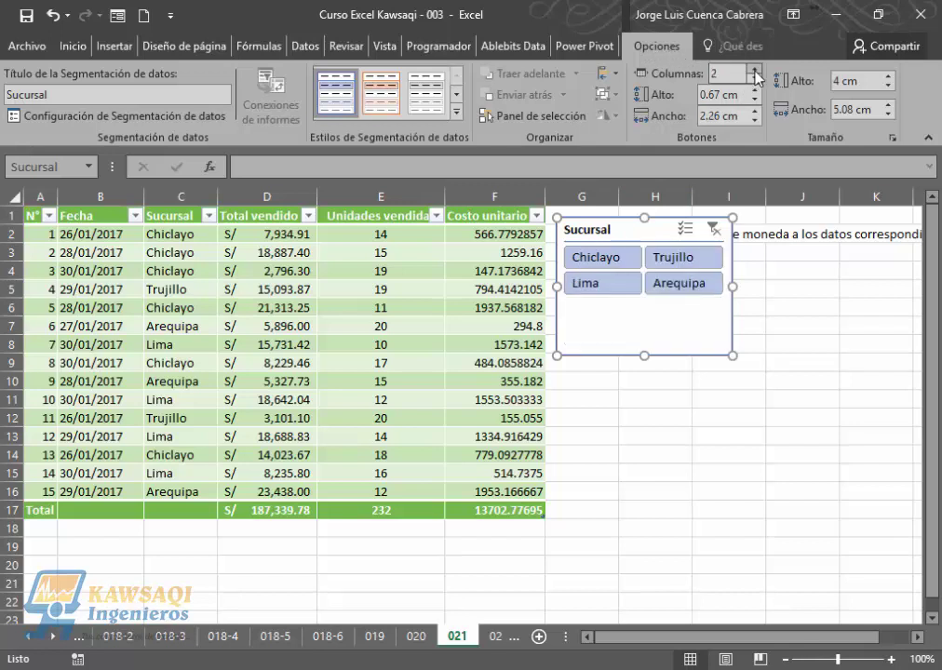
drag(641, 356, 637, 307)
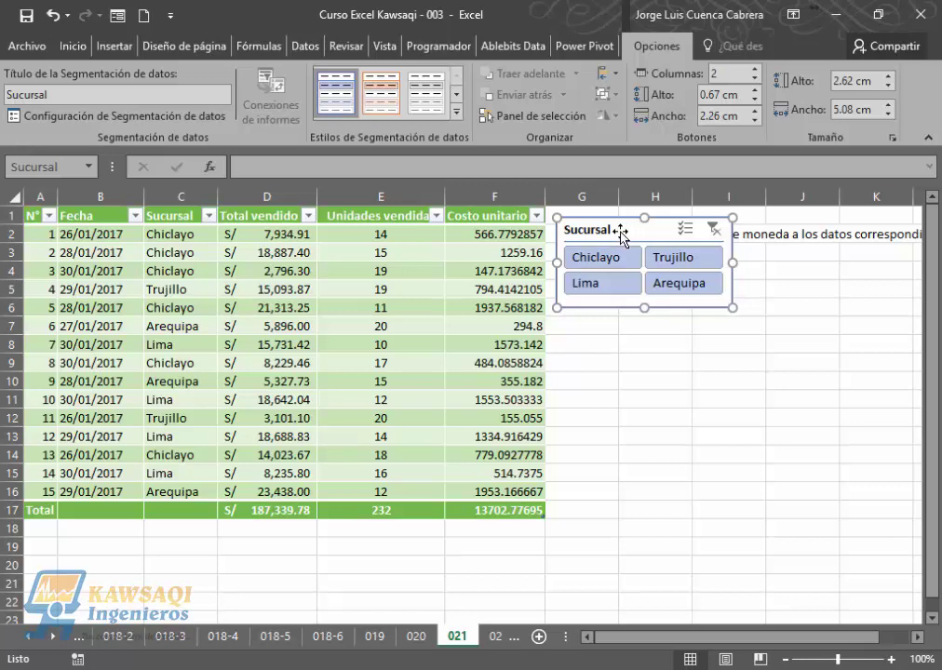
Try the green style from the Oscuro group on the slicer, and apply that group's light blue style instead
click(457, 114)
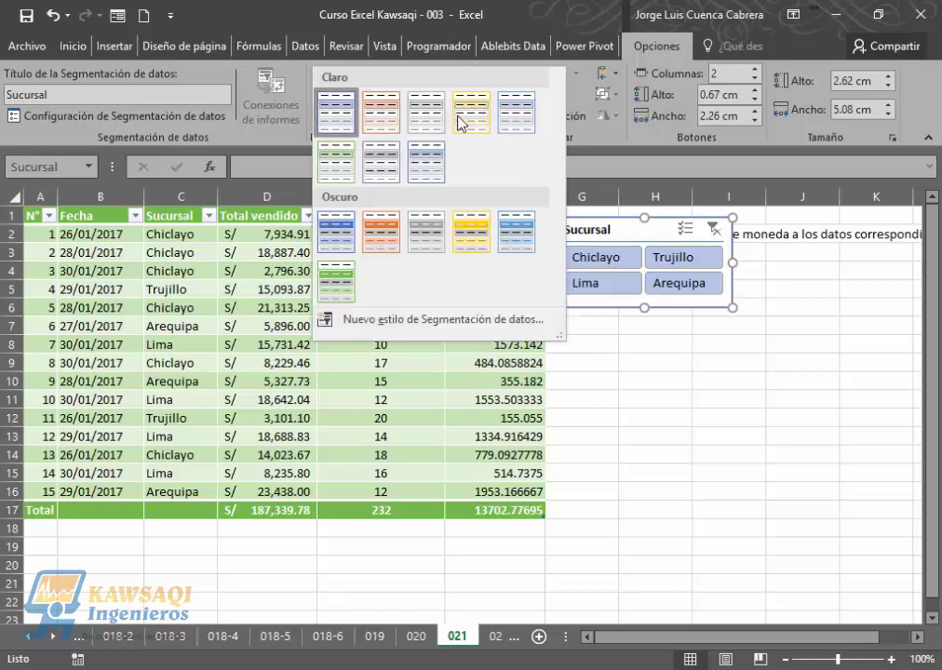
click(344, 290)
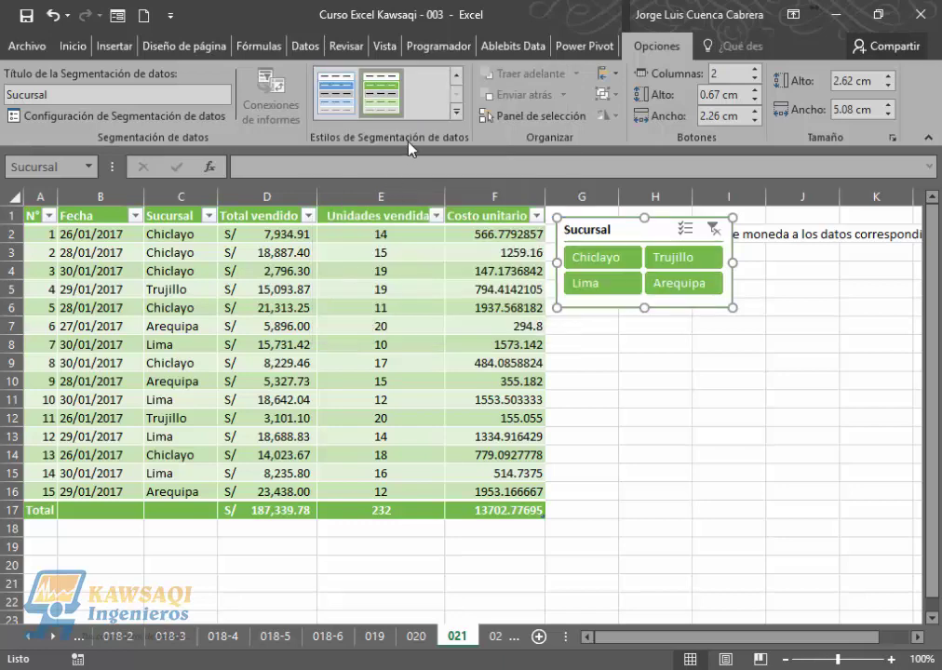
click(454, 113)
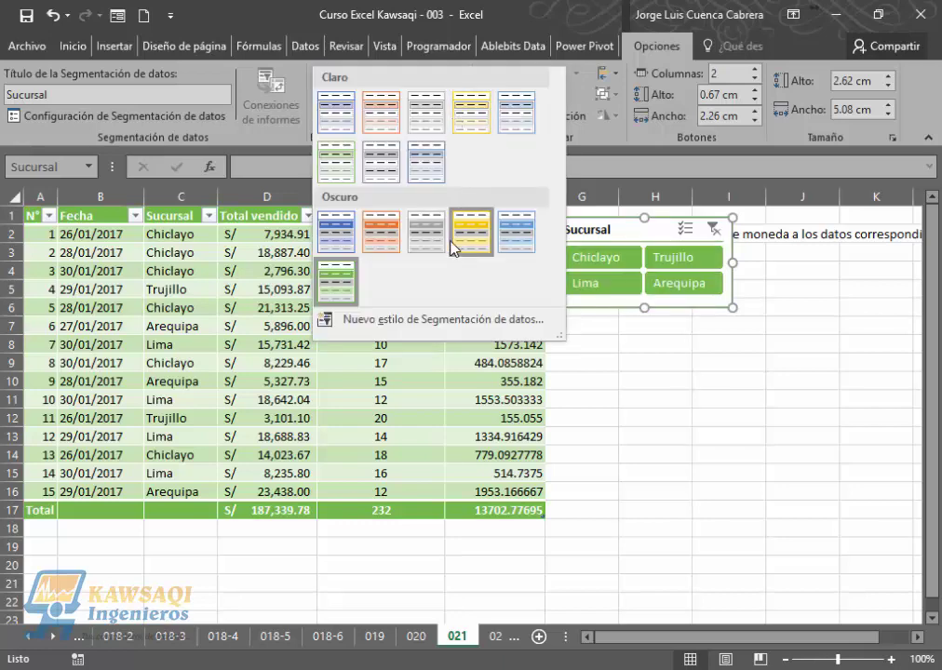
click(508, 245)
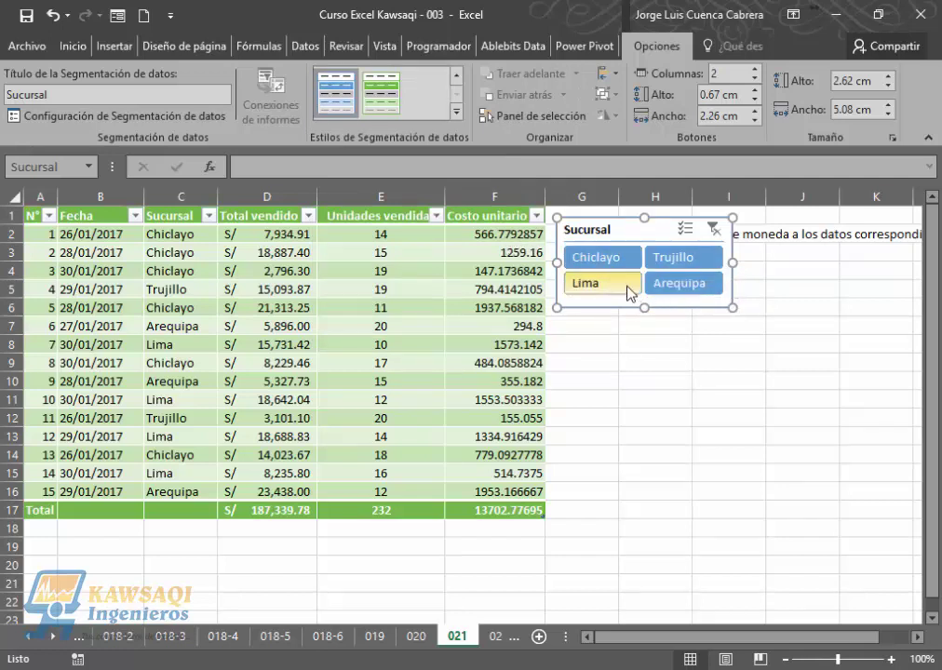
Filter the table to Arequipa and switch to Lima with the restyled slicer
click(676, 285)
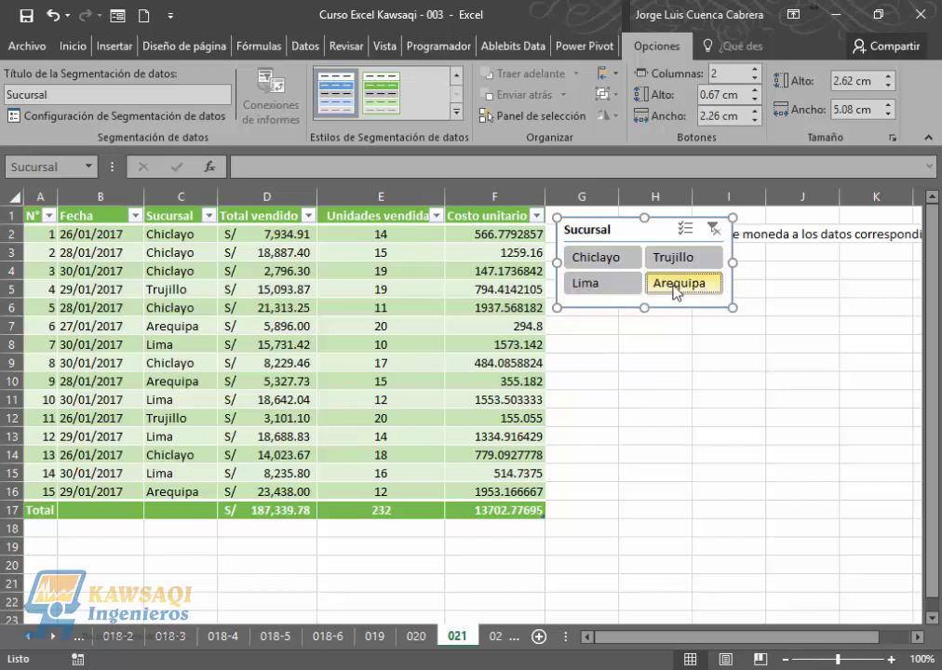
click(620, 286)
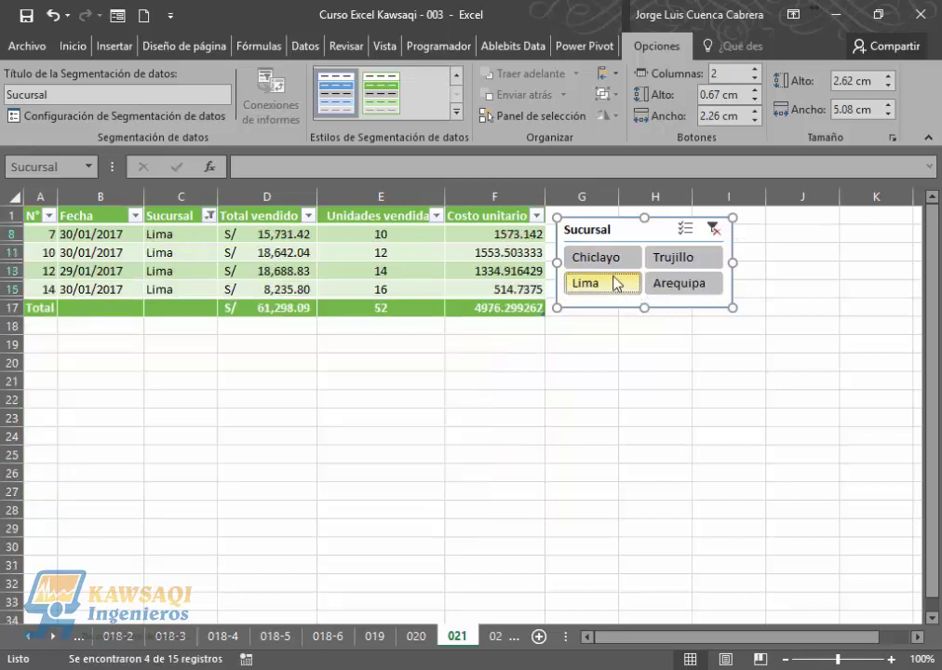